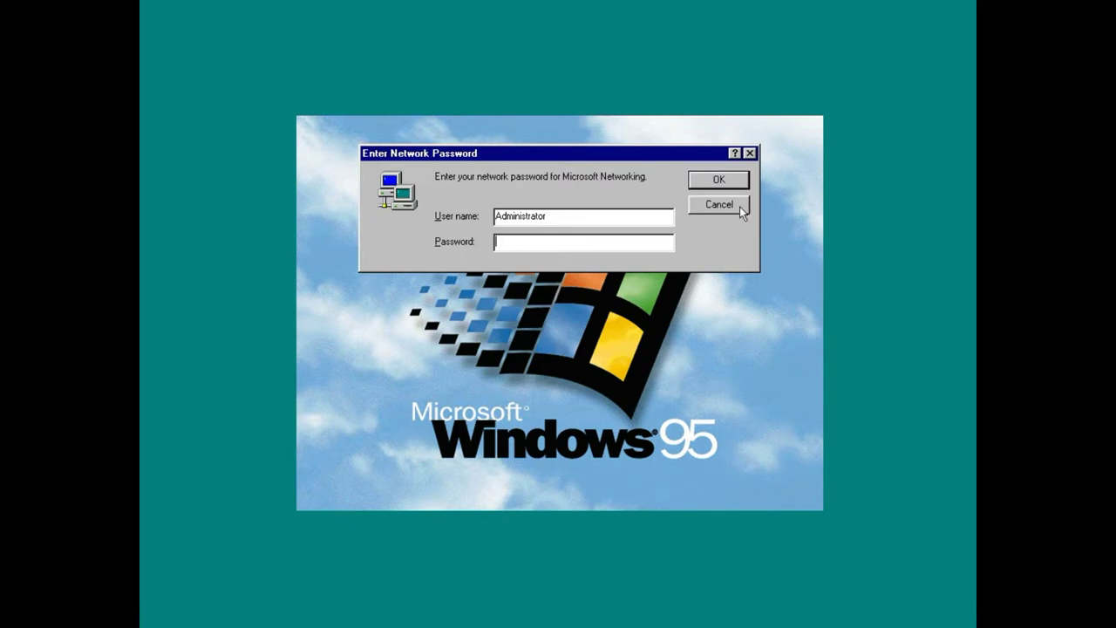
- Skip the network password, close the Welcome to Windows 95 screen, and open the desktop shortcut menu
{"action": "left_click", "coordinate": [700, 176]}
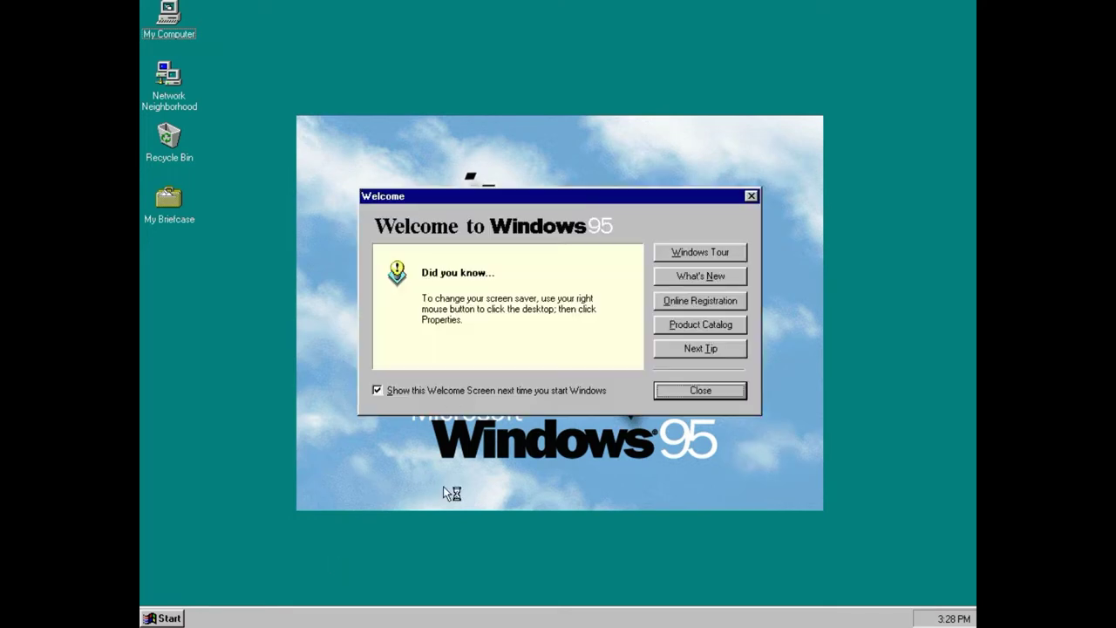
{"action": "left_click", "coordinate": [696, 390]}
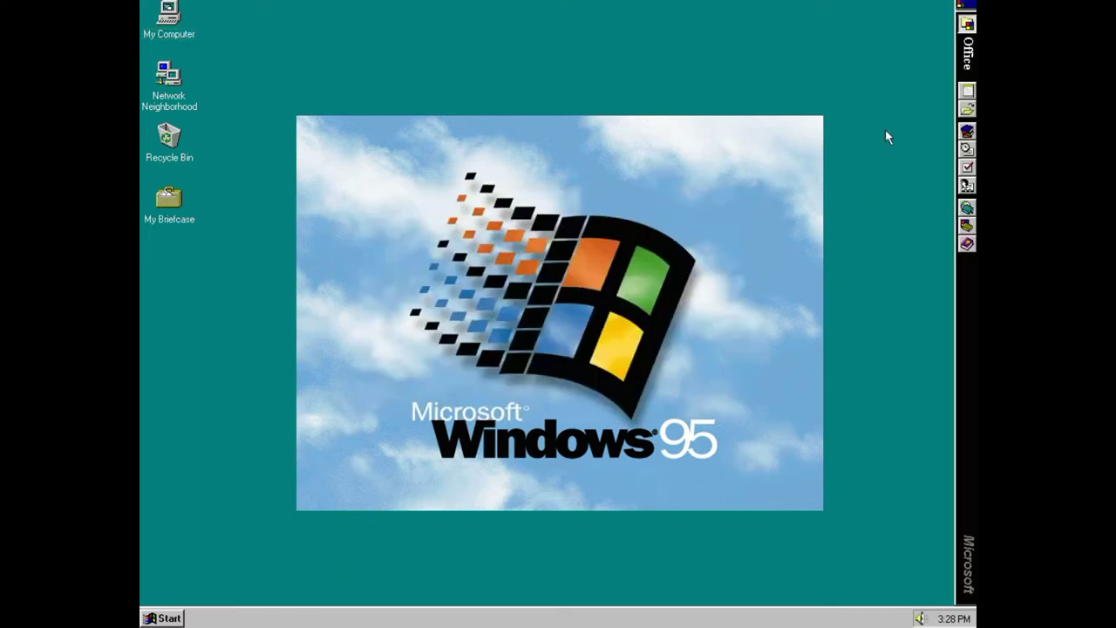
{"action": "left_click_drag", "start_coordinate": [751, 189], "coordinate": [732, 211]}
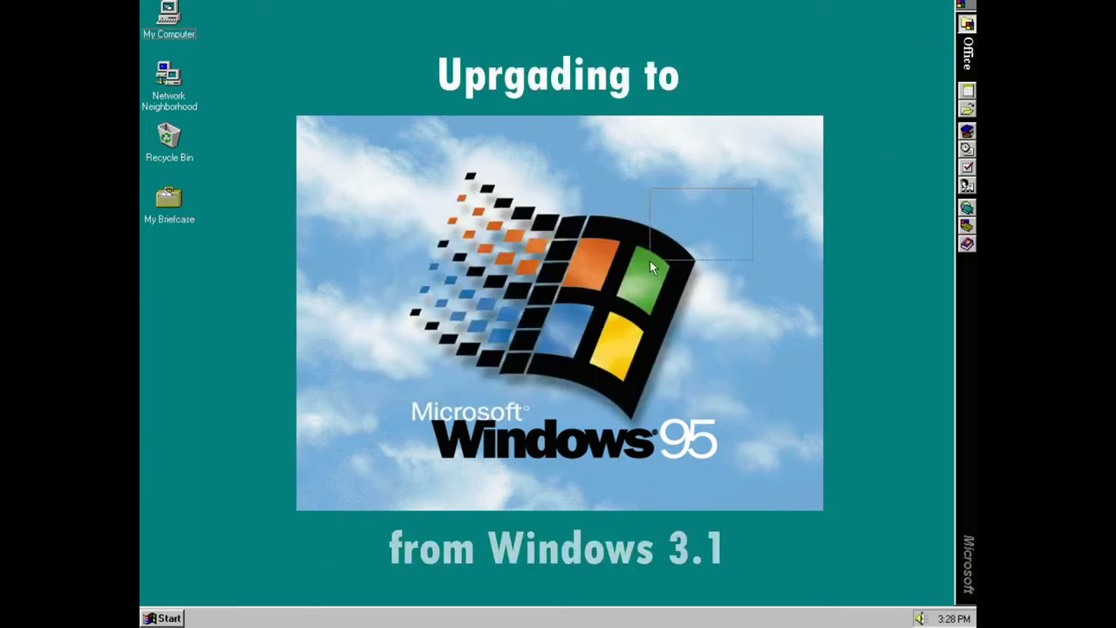
{"action": "right_click", "coordinate": [377, 383]}
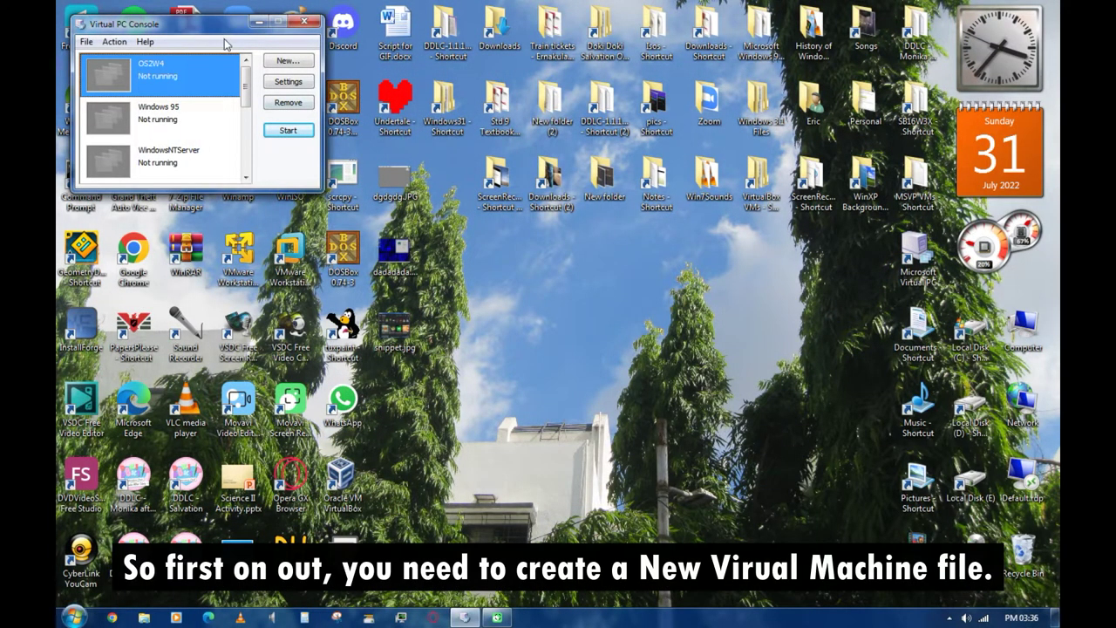
- Begin a new virtual machine named E:\VMWare VMs\Windows95\Win95.vmc in the New Virtual Machine Wizard
{"action": "left_click", "coordinate": [288, 61]}
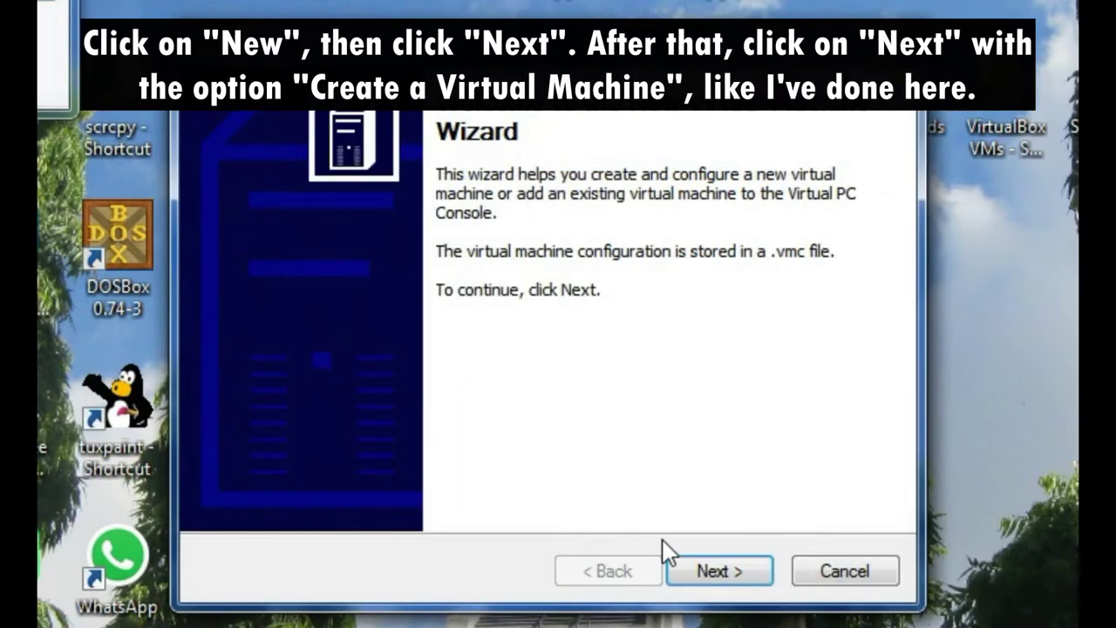
{"action": "left_click", "coordinate": [618, 405]}
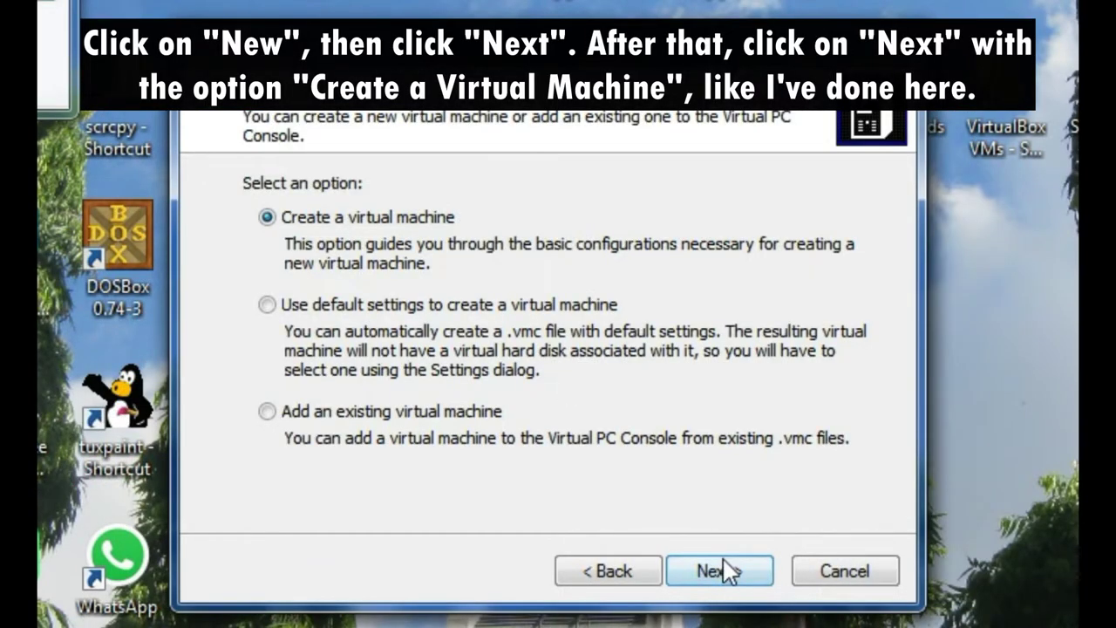
{"action": "left_click", "coordinate": [716, 570]}
{"action": "key", "text": "BackSpace"}
{"action": "type", "text": "E:\\"}
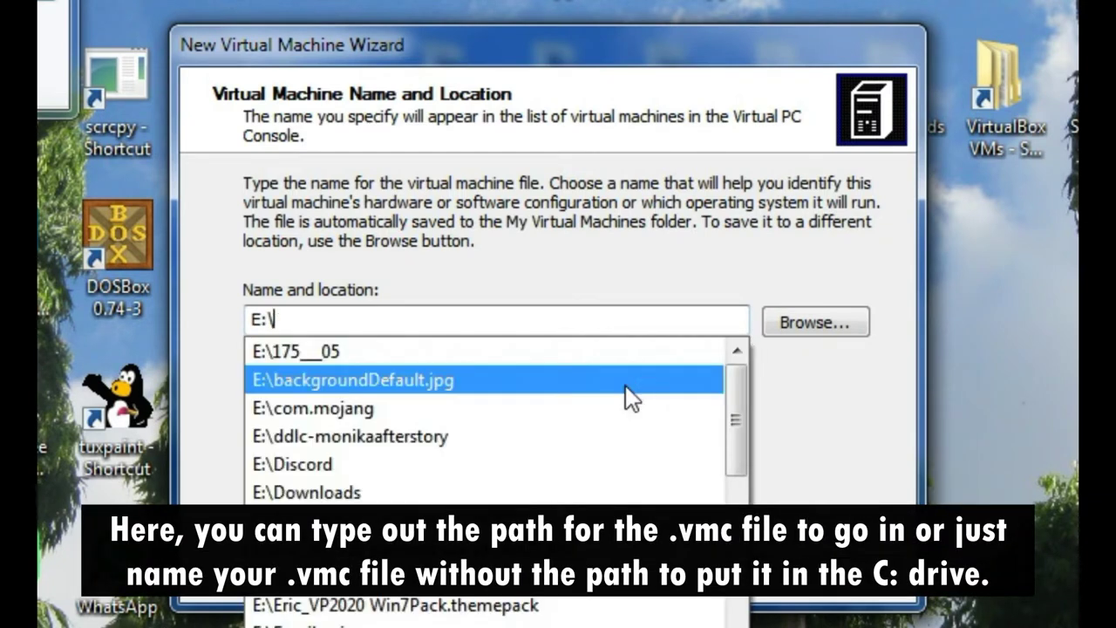
{"action": "type", "text": "Vm"}
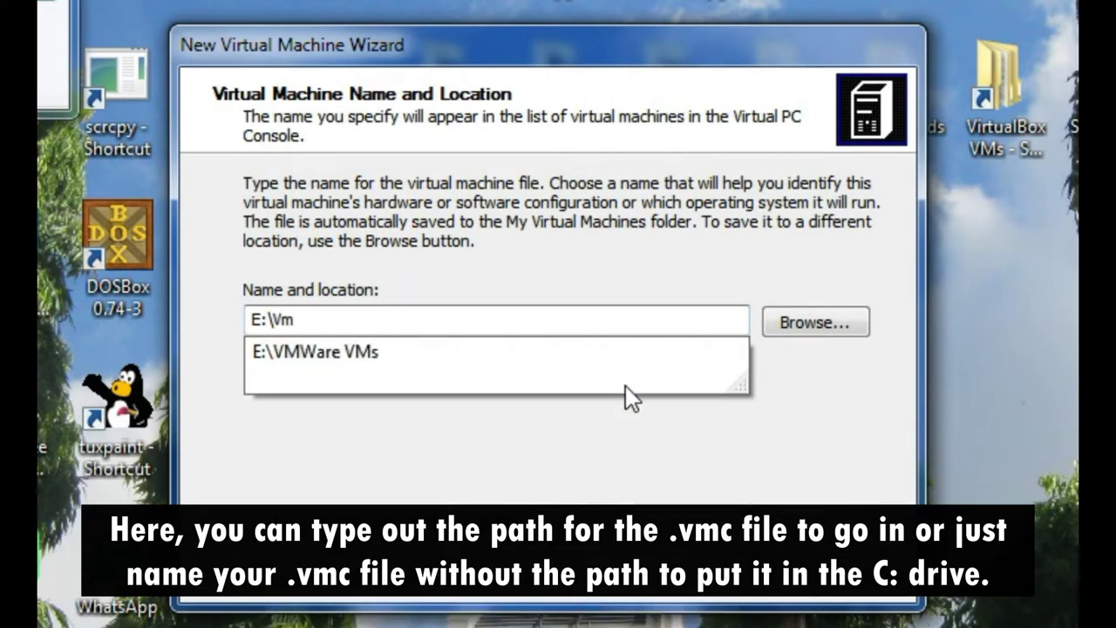
{"action": "key", "text": "Return"}
{"action": "left_click", "coordinate": [640, 326]}
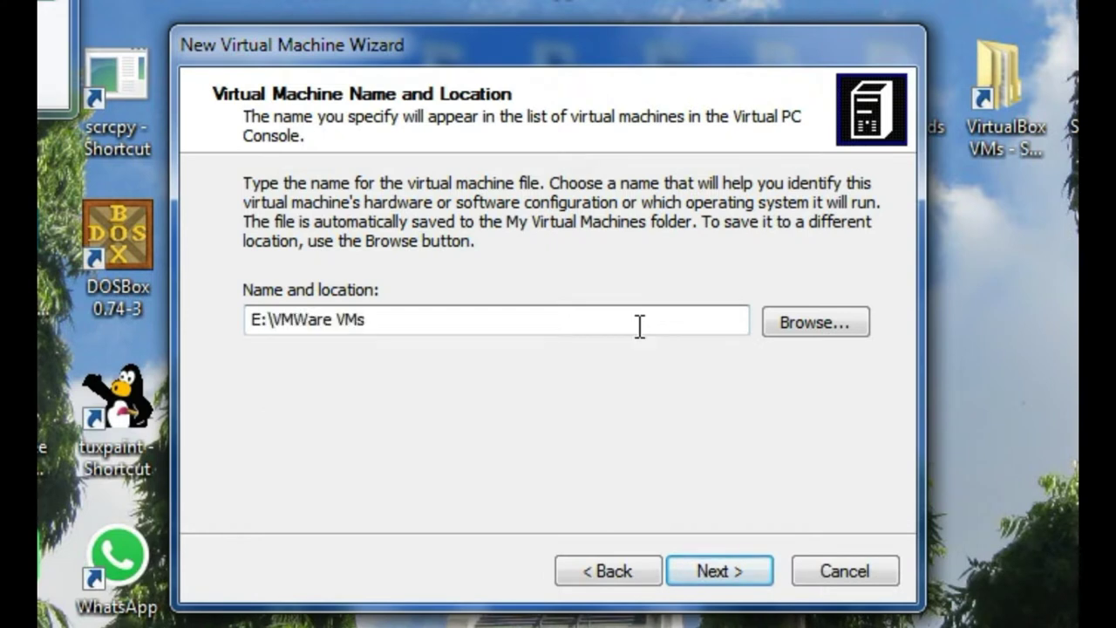
{"action": "type", "text": "\\Windows"}
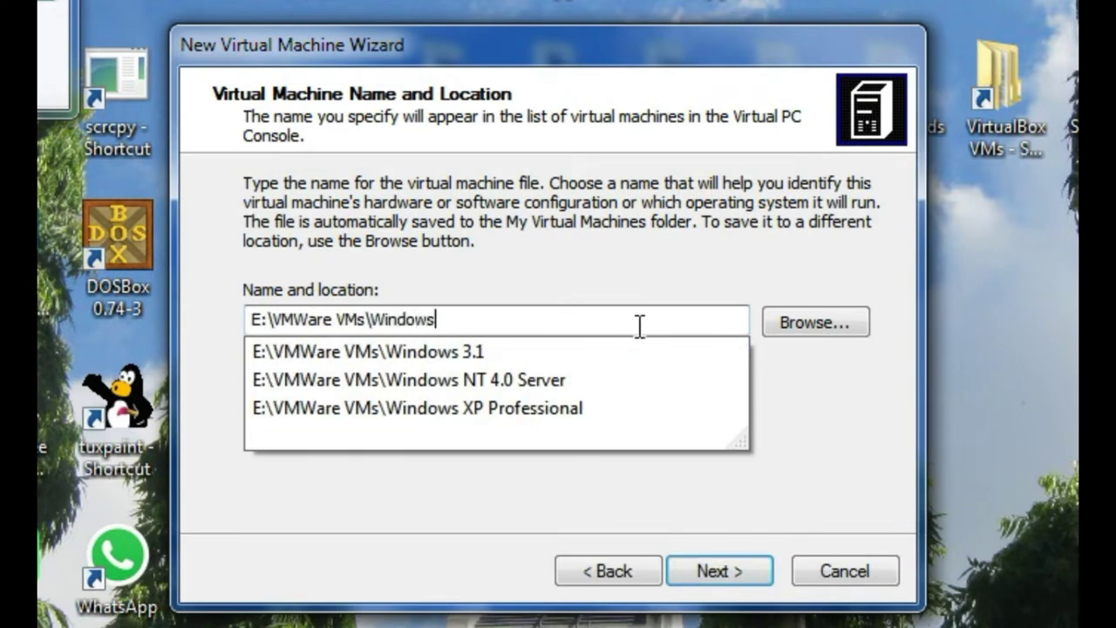
{"action": "type", "text": "95"}
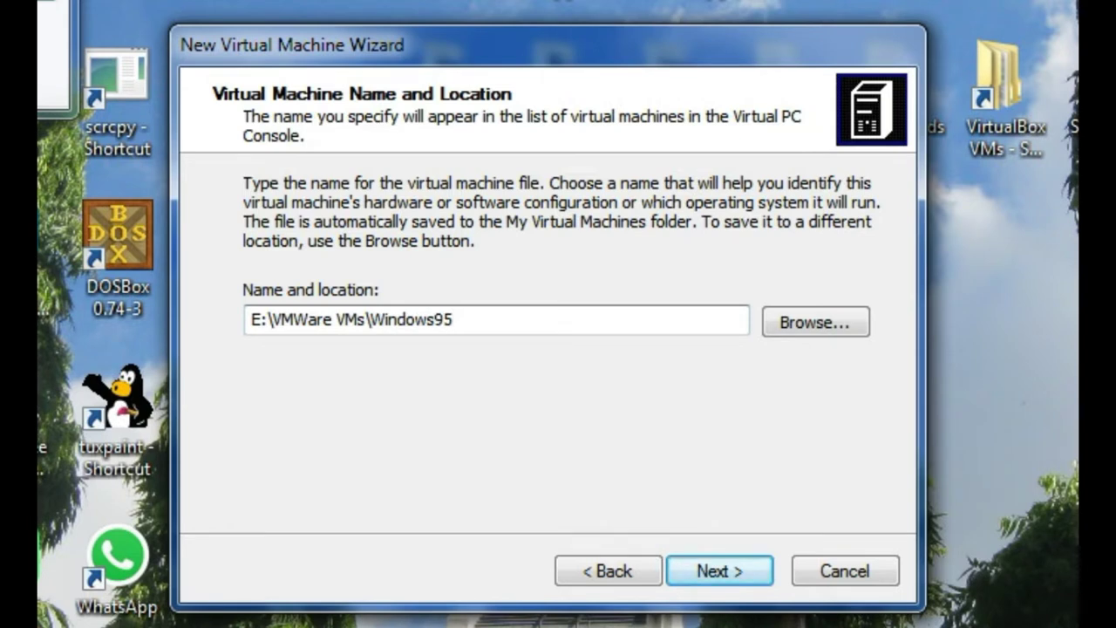
{"action": "type", "text": "\\Win95.vmc"}
{"action": "left_click", "coordinate": [682, 556]}
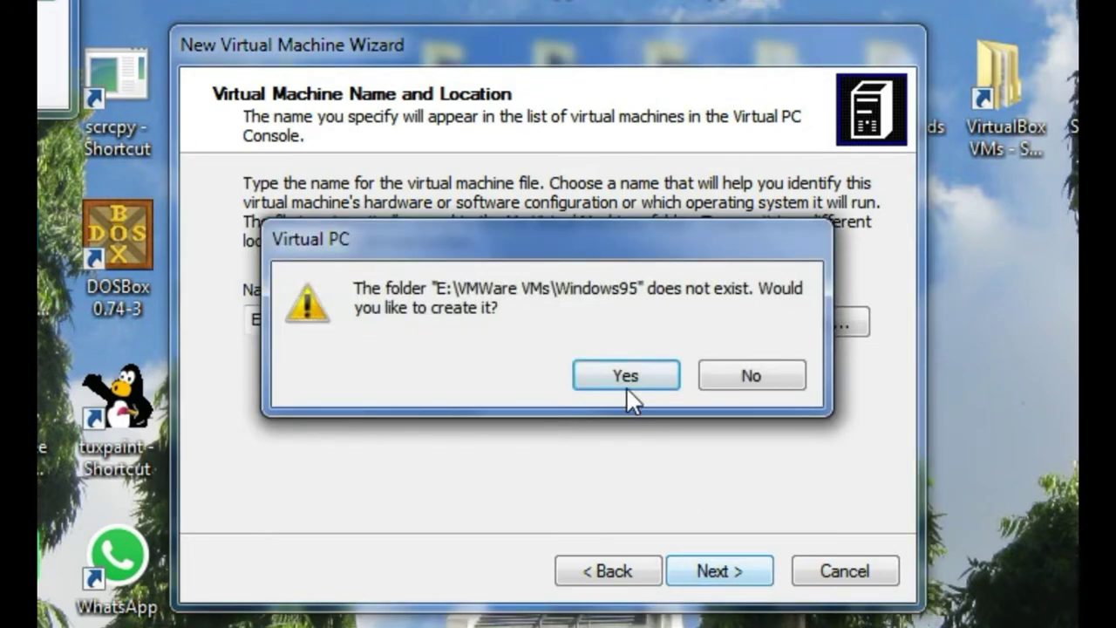
- Agree to create the Windows95 folder and leave the operating system set to Other
{"action": "left_click", "coordinate": [606, 382]}
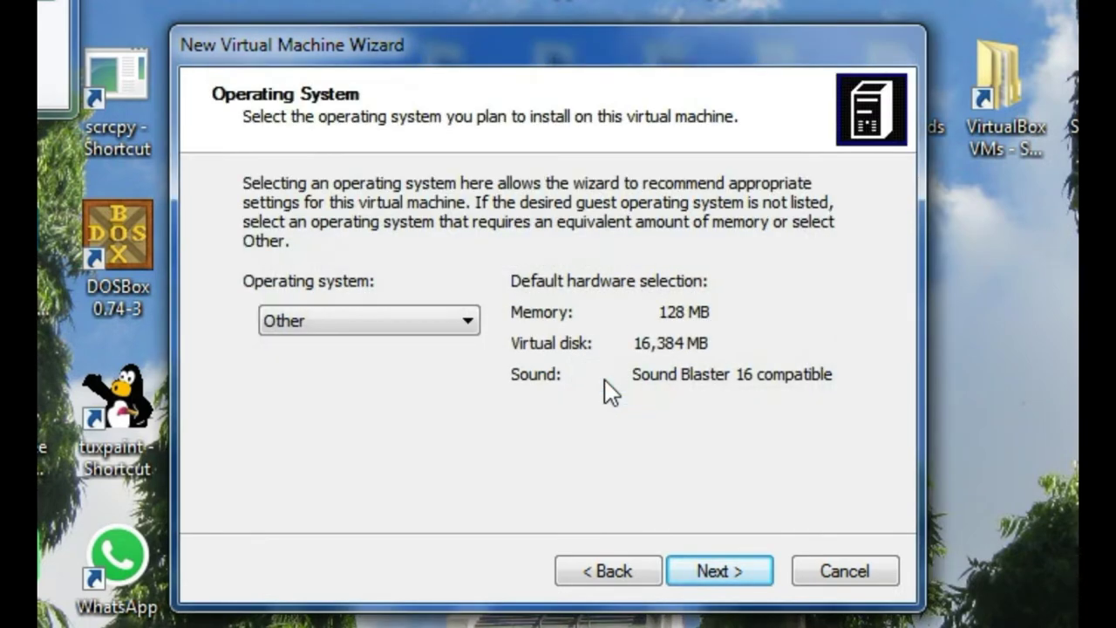
{"action": "left_click", "coordinate": [408, 326]}
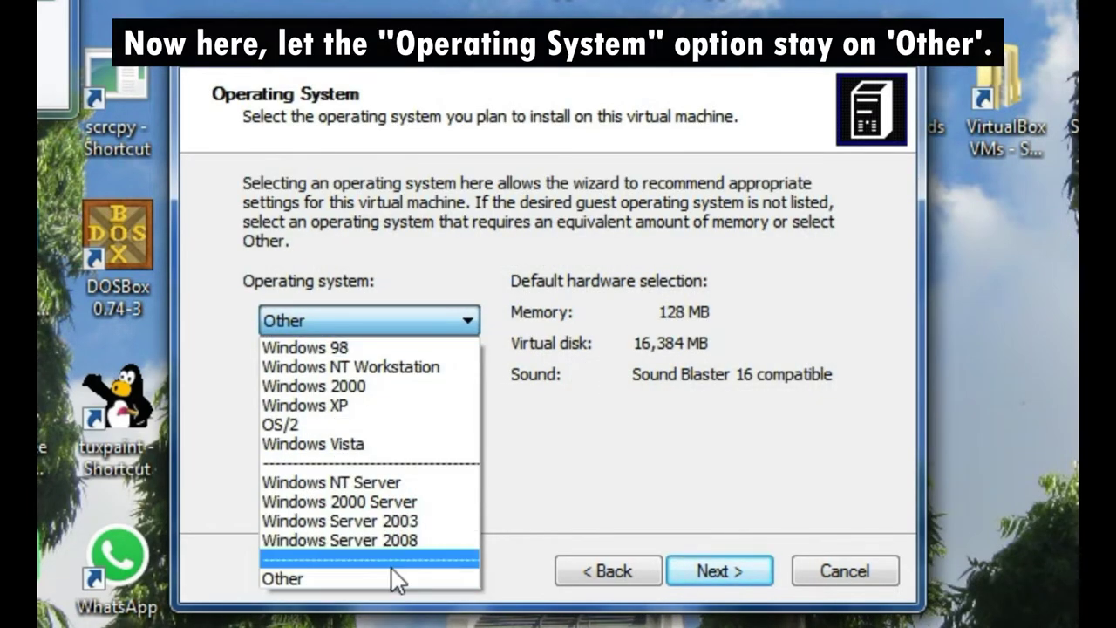
{"action": "left_click", "coordinate": [392, 540]}
{"action": "left_click", "coordinate": [459, 321]}
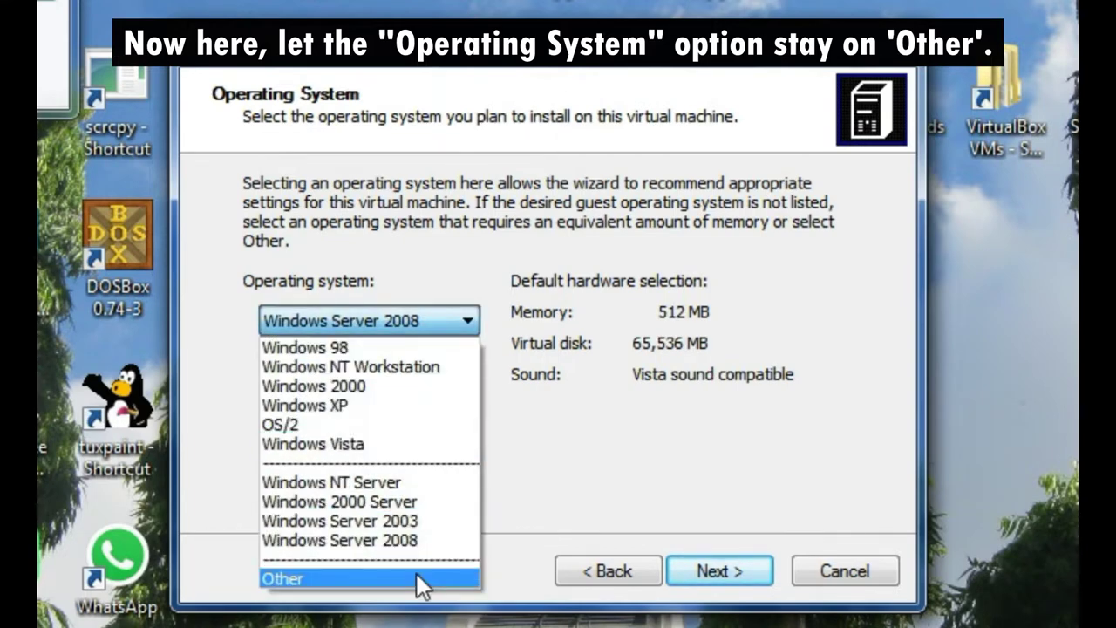
{"action": "left_click", "coordinate": [417, 579]}
{"action": "left_click", "coordinate": [702, 567]}
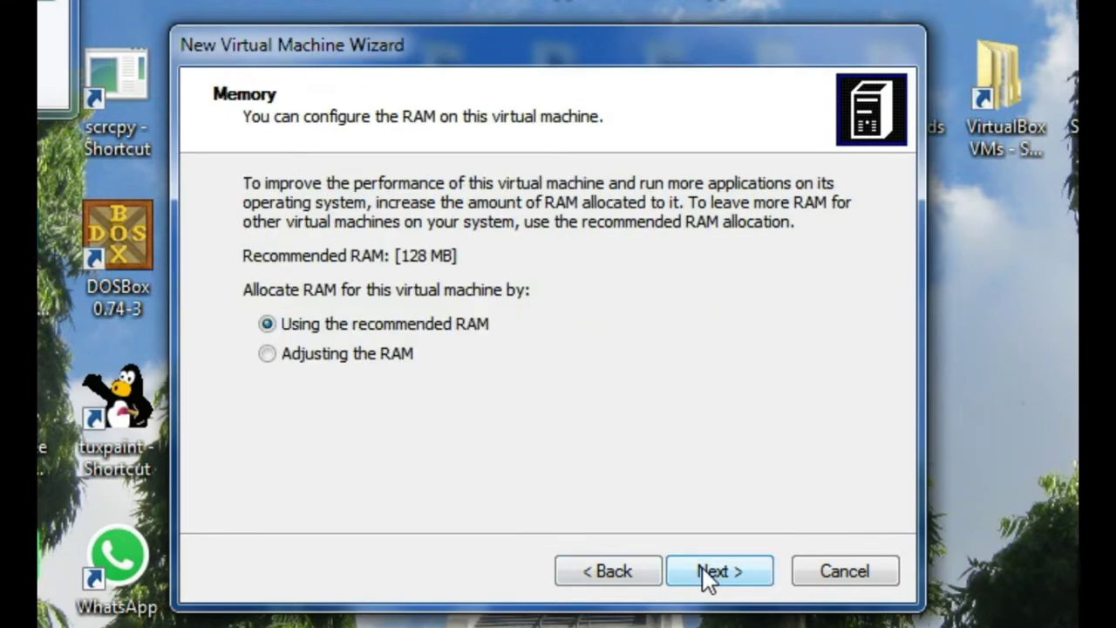
- Adjust the virtual machine's RAM from 128 MB to 256 MB
{"action": "left_click", "coordinate": [325, 354]}
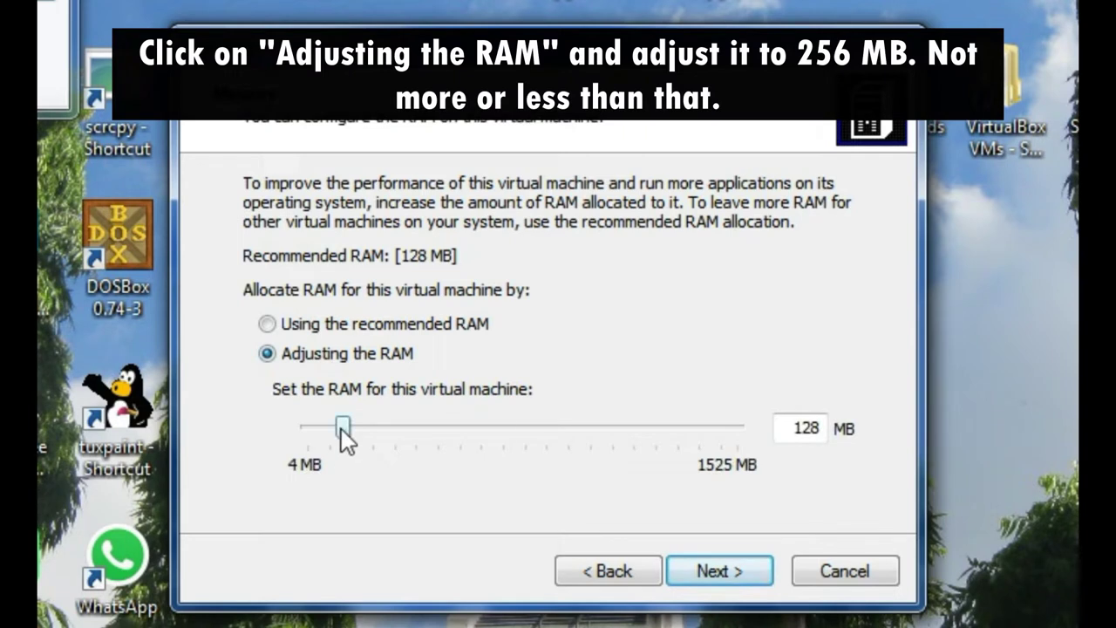
{"action": "double_click", "coordinate": [820, 419]}
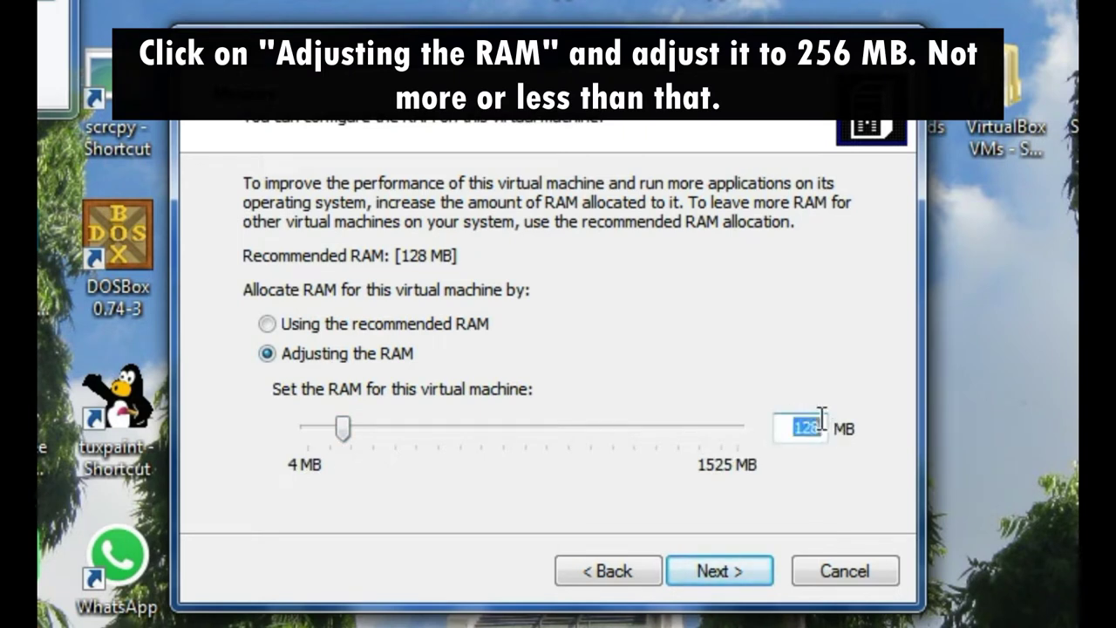
{"action": "key", "text": "Home"}
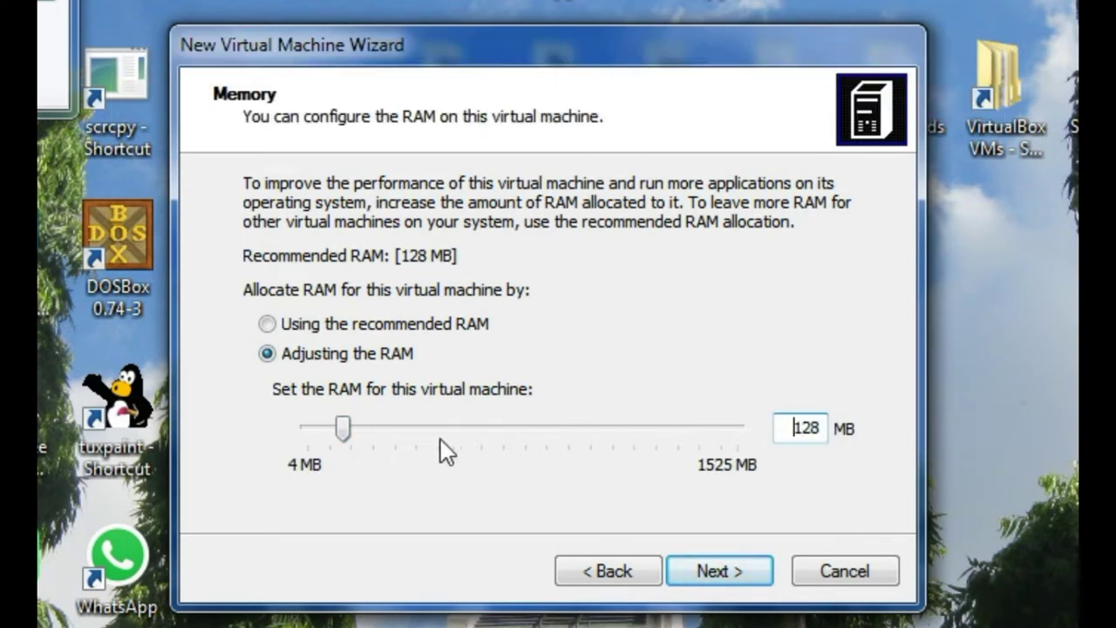
{"action": "left_click", "coordinate": [356, 428]}
{"action": "scroll", "coordinate": [421, 443], "scroll_direction": "down", "scroll_amount": 3}
{"action": "scroll", "coordinate": [423, 443], "scroll_direction": "up", "scroll_amount": 8}
{"action": "scroll", "coordinate": [423, 443], "scroll_direction": "down", "scroll_amount": 1}
{"action": "scroll", "coordinate": [422, 443], "scroll_direction": "up", "scroll_amount": 3}
{"action": "scroll", "coordinate": [423, 441], "scroll_direction": "up", "scroll_amount": 3}
{"action": "scroll", "coordinate": [717, 565], "scroll_direction": "down", "scroll_amount": 3}
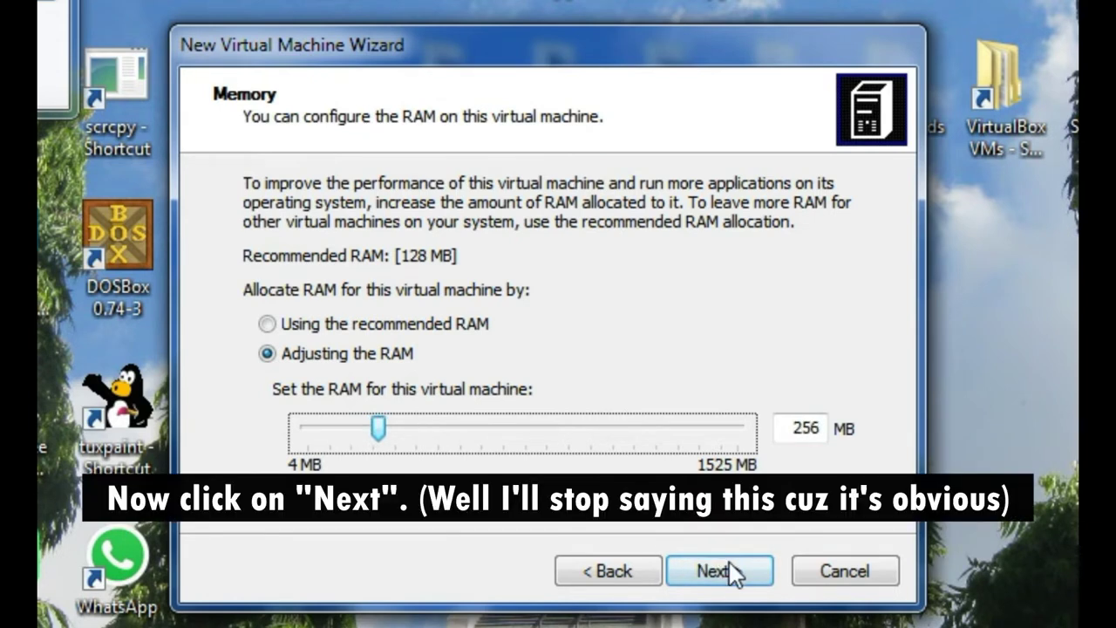
{"action": "left_click", "coordinate": [731, 567]}
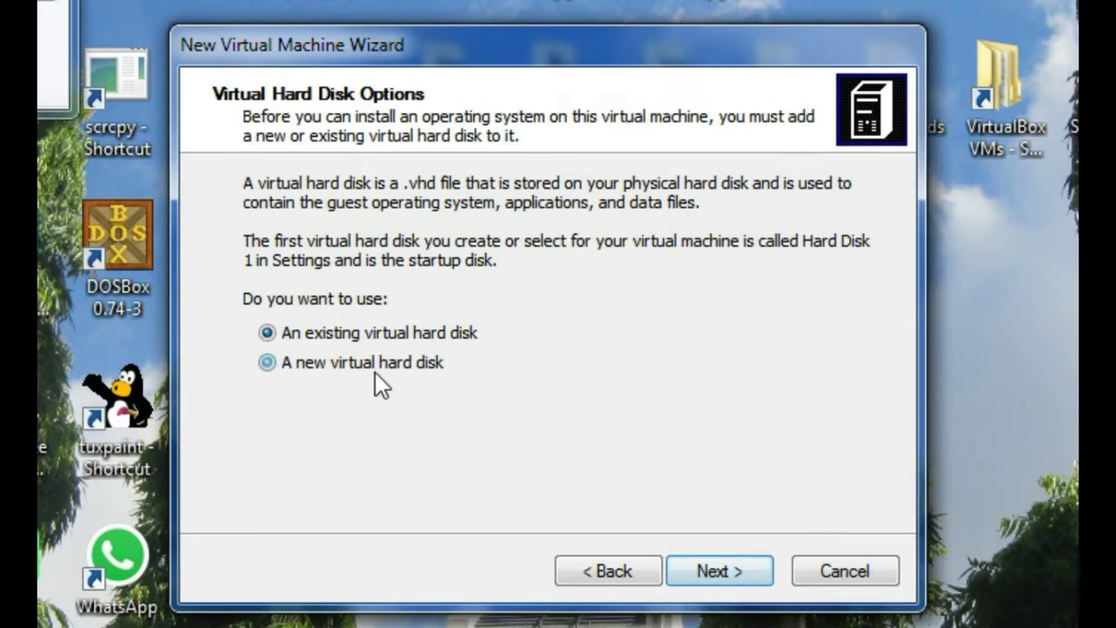
- Add a new virtual hard disk sized 2540 MB instead of 16384 MB, then finish the wizard
{"action": "left_click", "coordinate": [375, 366]}
{"action": "left_click", "coordinate": [721, 559]}
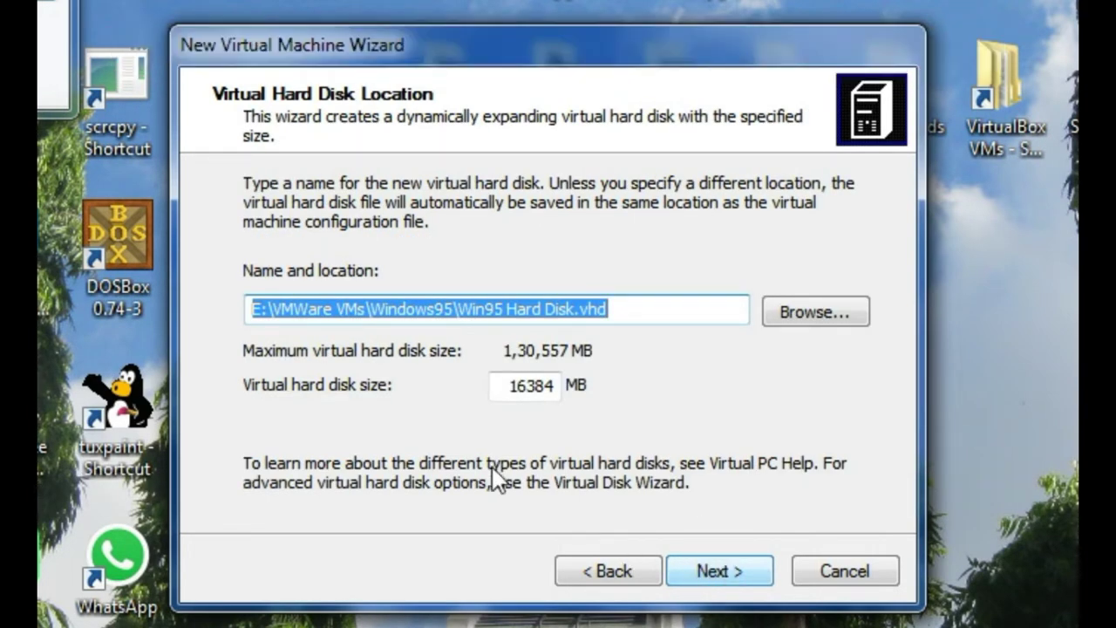
{"action": "double_click", "coordinate": [497, 385]}
{"action": "key", "text": "BackSpace"}
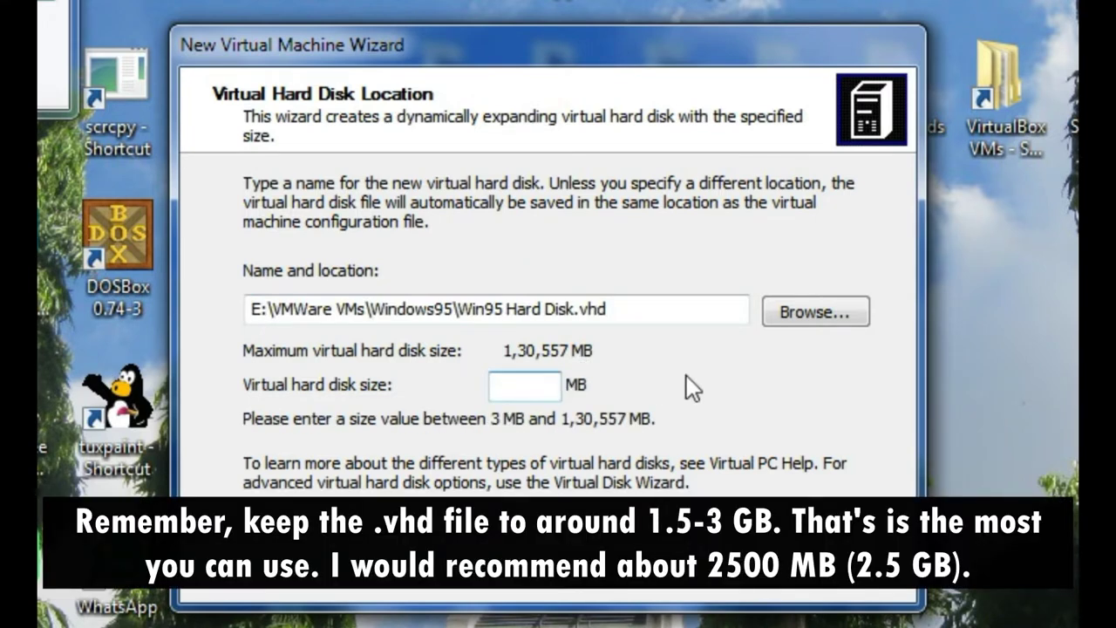
{"action": "type", "text": "25"}
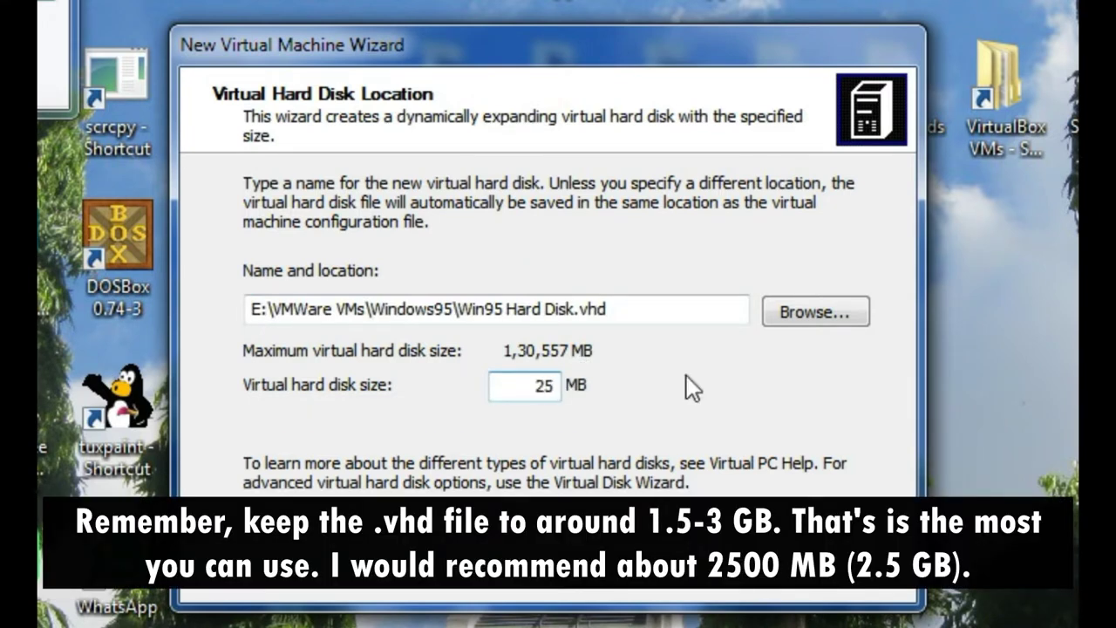
{"action": "type", "text": "40"}
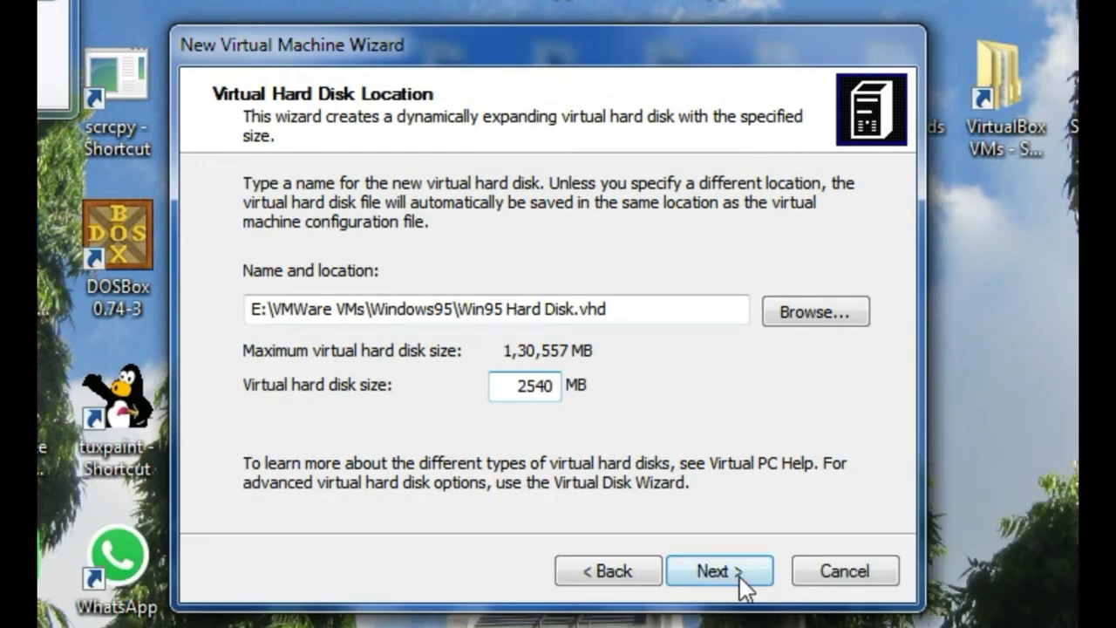
{"action": "left_click", "coordinate": [739, 576]}
{"action": "left_click", "coordinate": [739, 577]}
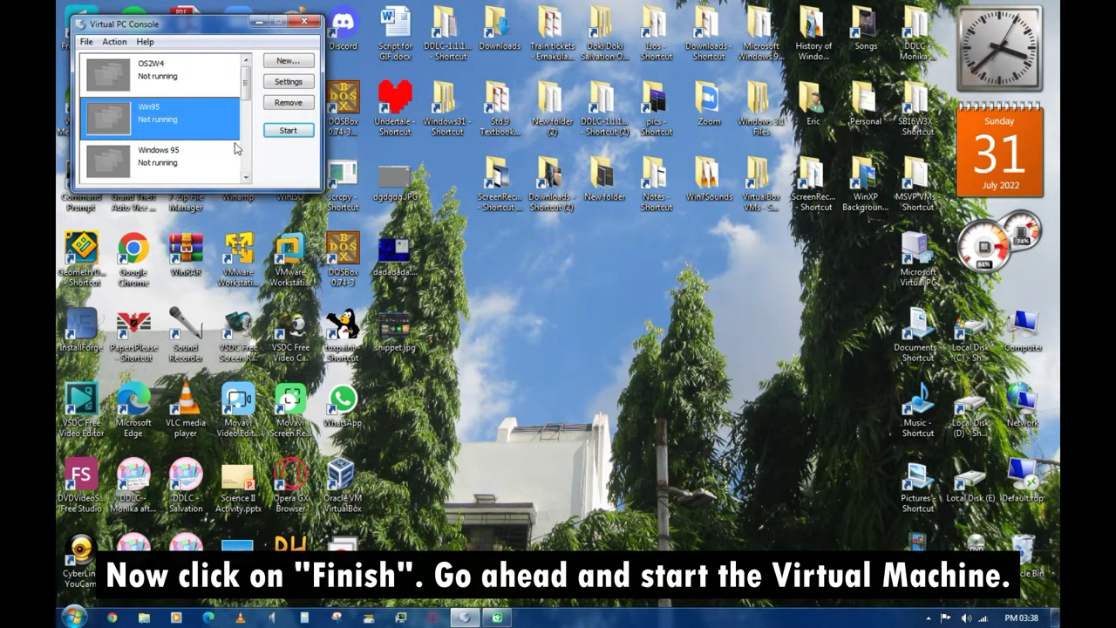
- Start the Win95 machine and load the Disk01 and then Disk02 floppy images
{"action": "left_click", "coordinate": [285, 130]}
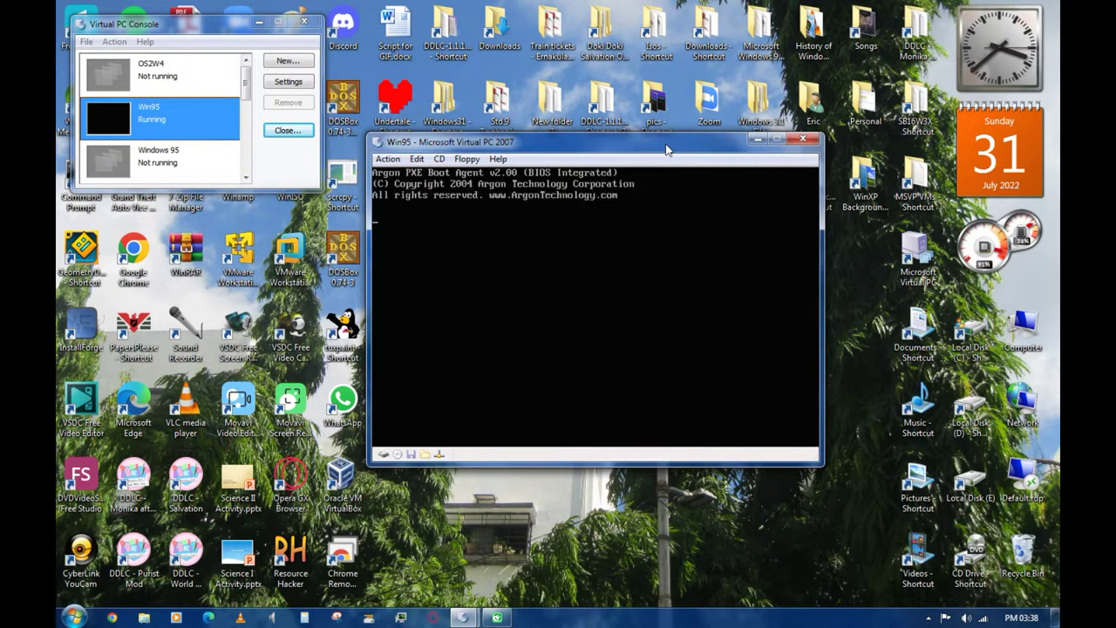
{"action": "left_click", "coordinate": [466, 159]}
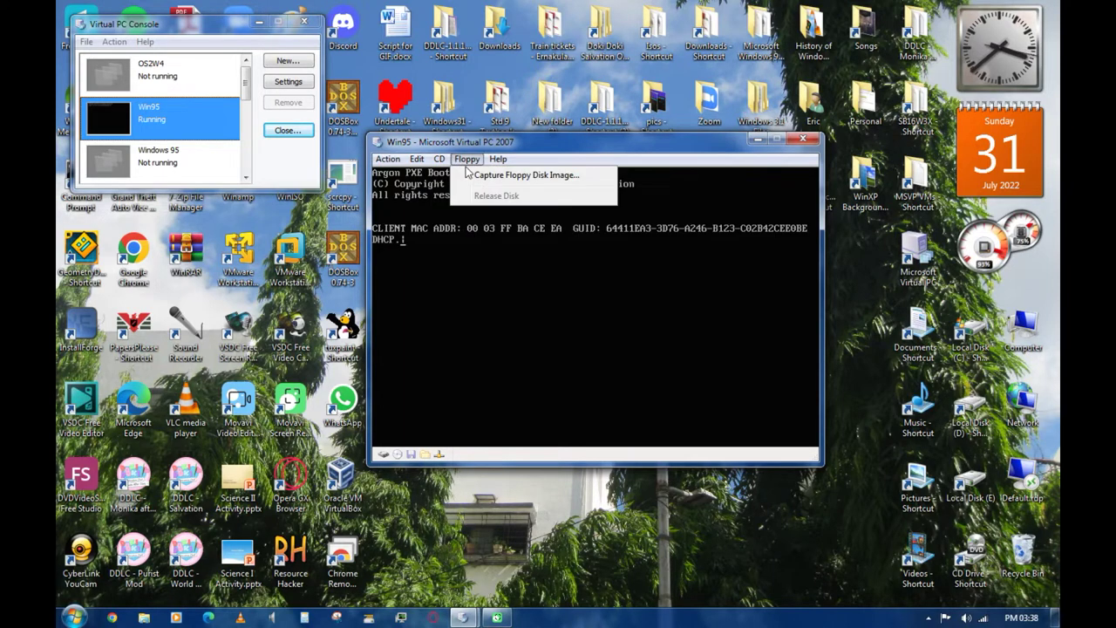
{"action": "left_click", "coordinate": [481, 177]}
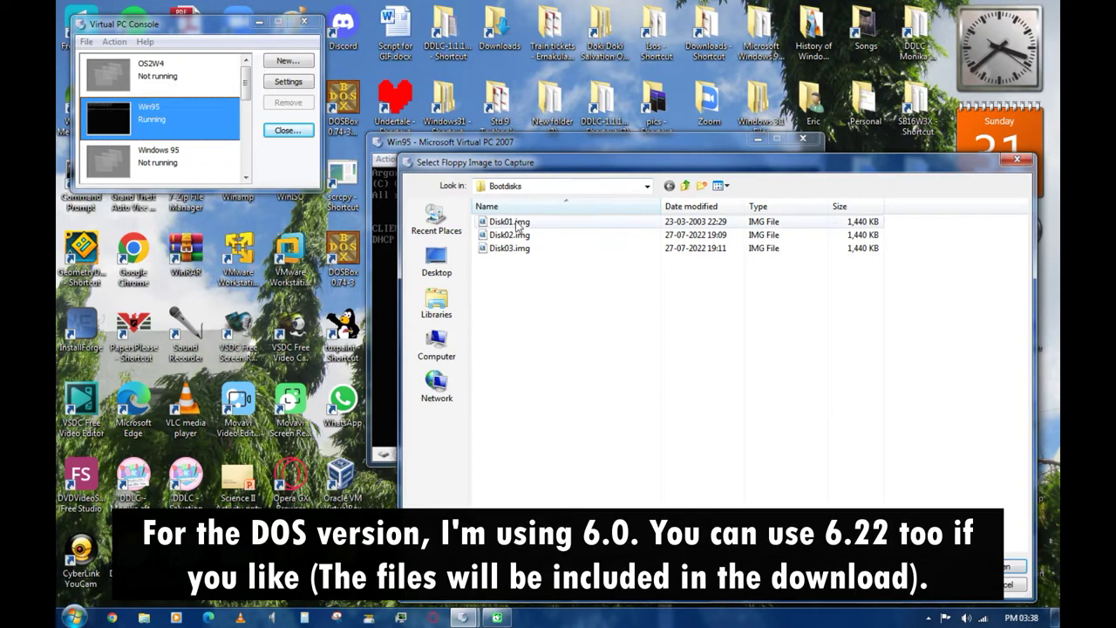
{"action": "left_click_drag", "start_coordinate": [529, 154], "coordinate": [330, 88]}
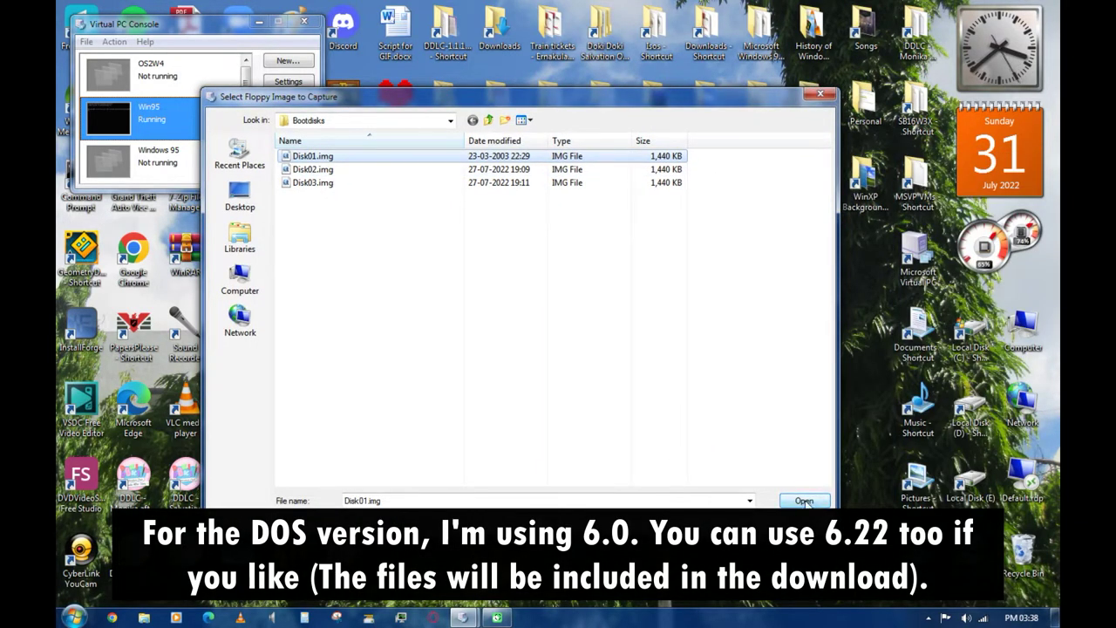
{"action": "left_click", "coordinate": [804, 501]}
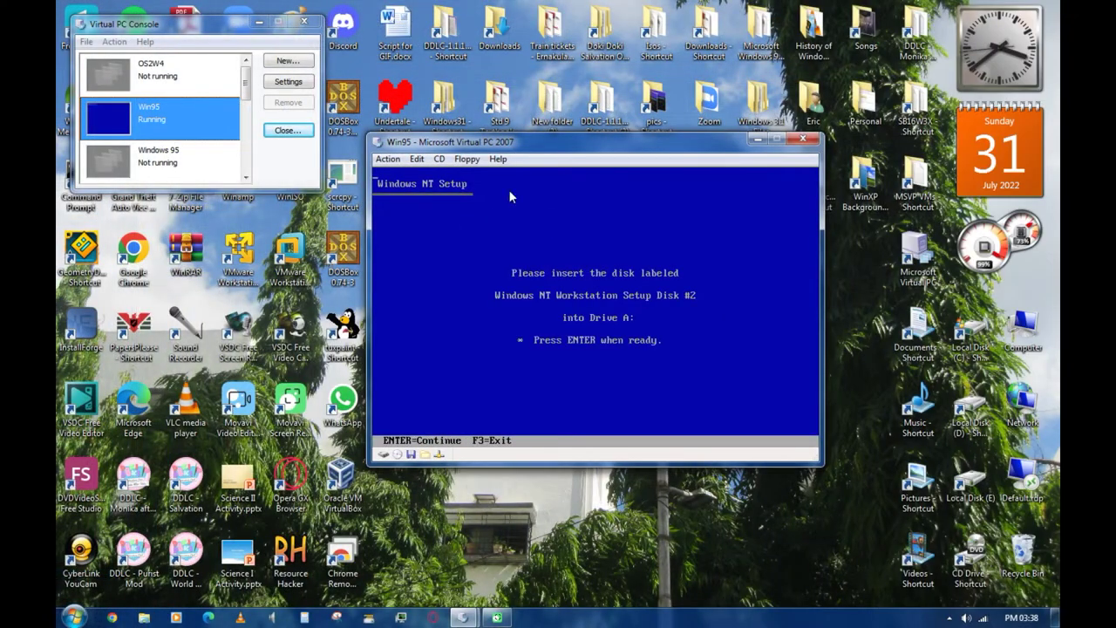
{"action": "left_click", "coordinate": [466, 158]}
{"action": "left_click", "coordinate": [515, 172]}
{"action": "key", "text": "Return"}
{"action": "key", "text": "Return"}
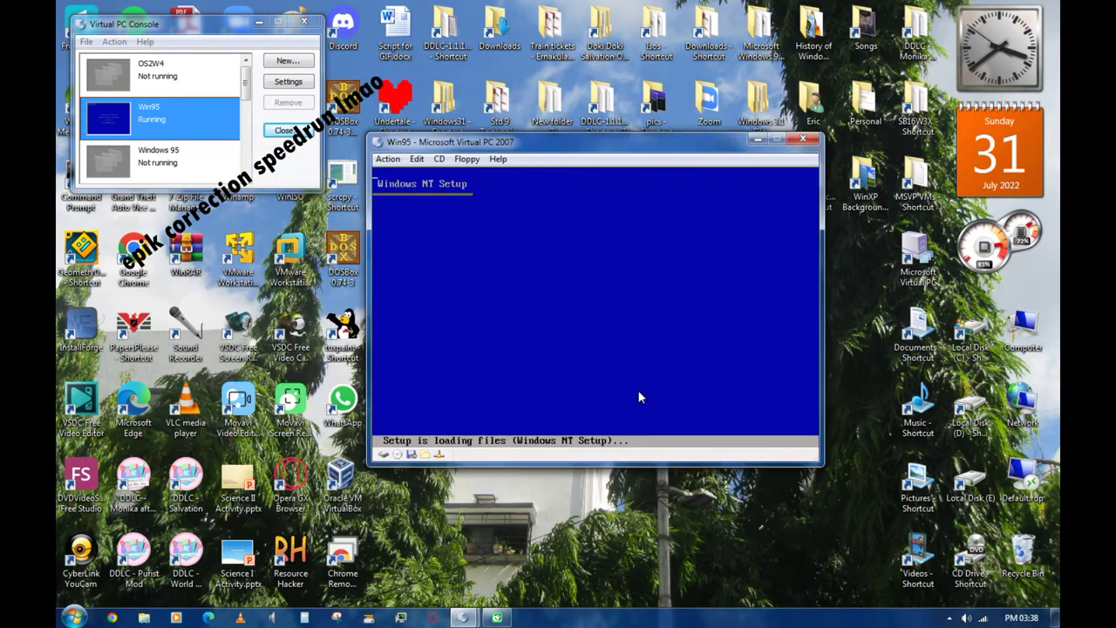
- Capture Disk1.img from the MS-DOS 6.0 folder into the virtual floppy drive
{"action": "left_click", "coordinate": [467, 159]}
{"action": "left_click", "coordinate": [489, 174]}
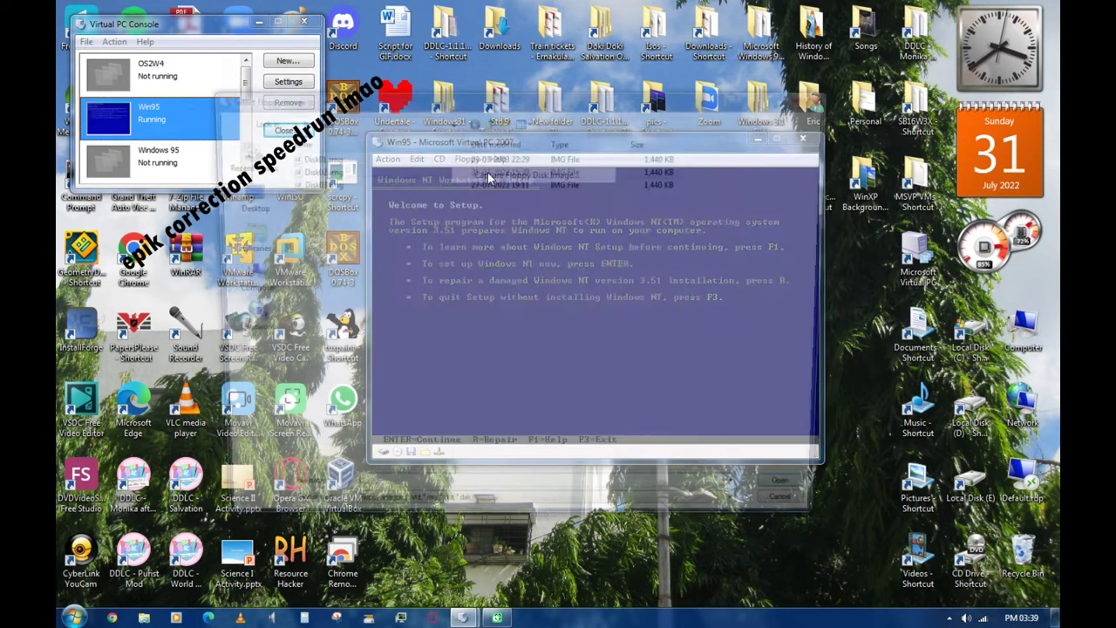
{"action": "left_click", "coordinate": [451, 120]}
{"action": "left_click", "coordinate": [349, 190]}
{"action": "double_click", "coordinate": [350, 284]}
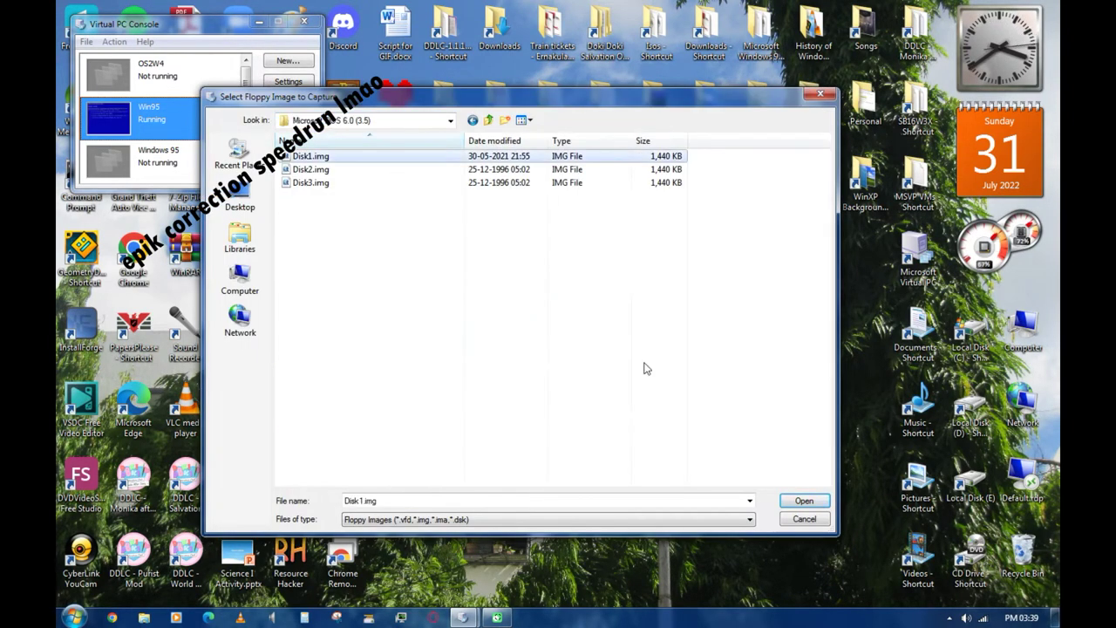
{"action": "key", "text": "Return"}
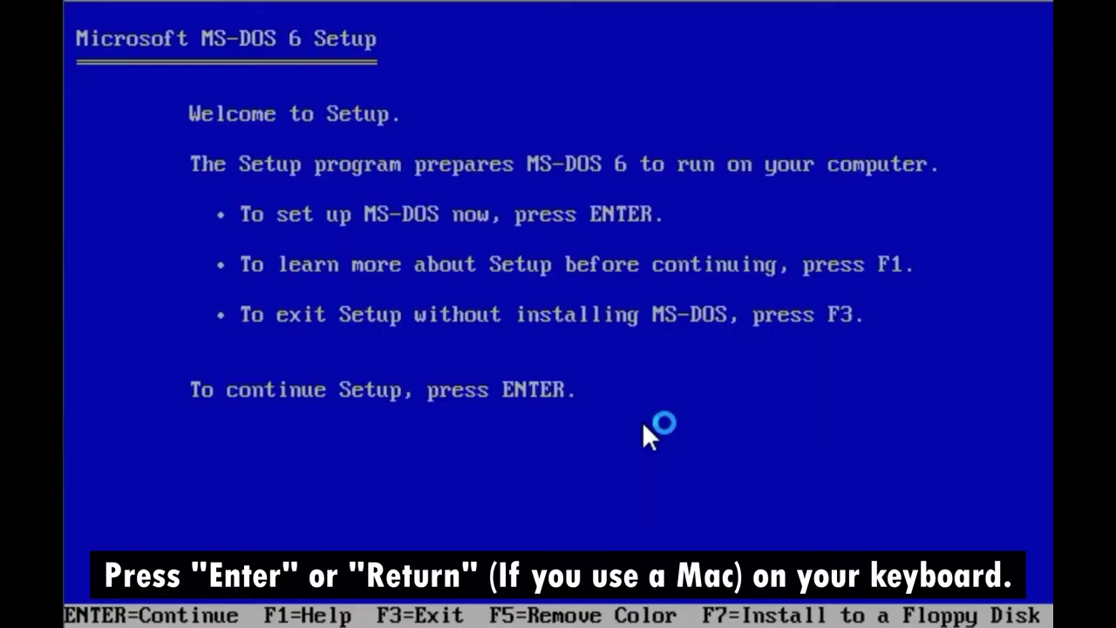
- Run MS-DOS Setup, configure the unallocated disk space, and accept C:\DOS as the install directory
{"action": "key", "text": "Return"}
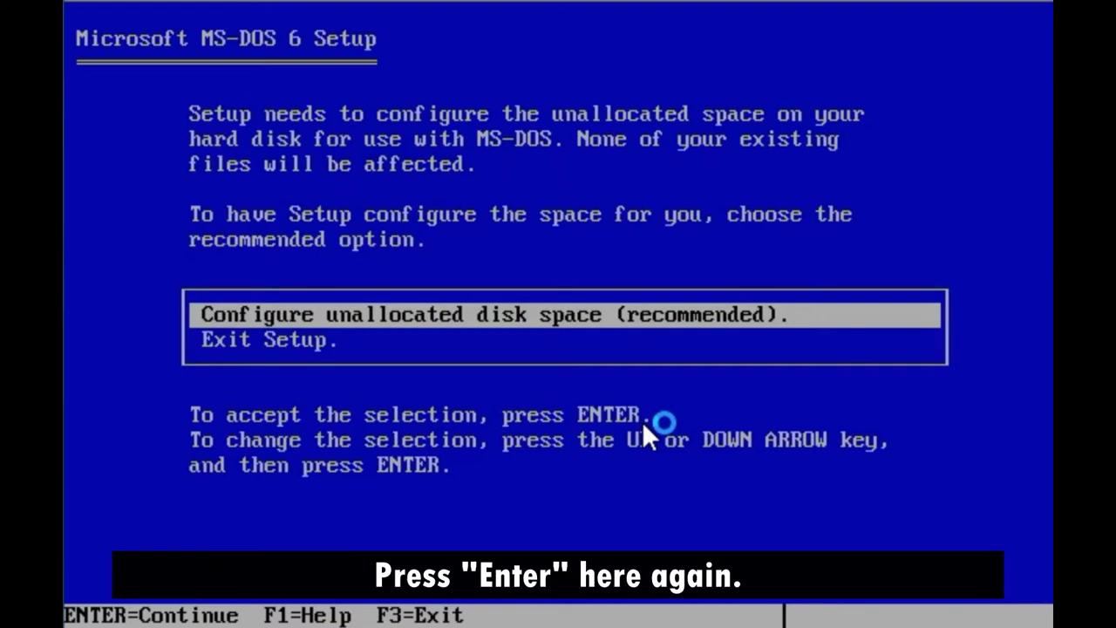
{"action": "key", "text": "Return"}
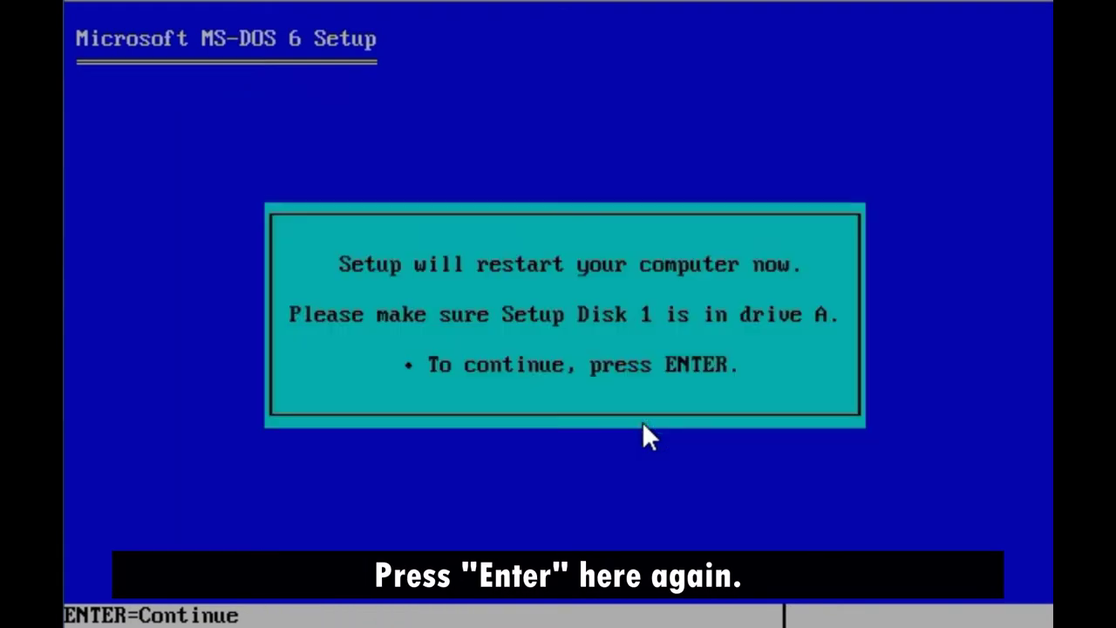
{"action": "key", "text": "Return"}
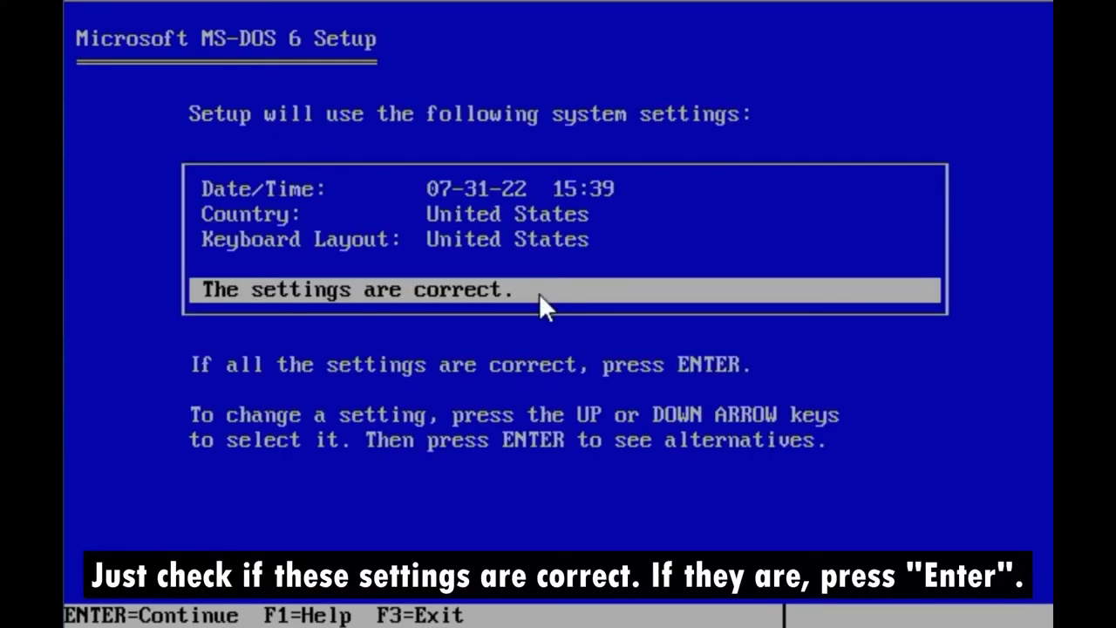
{"action": "key", "text": "Return"}
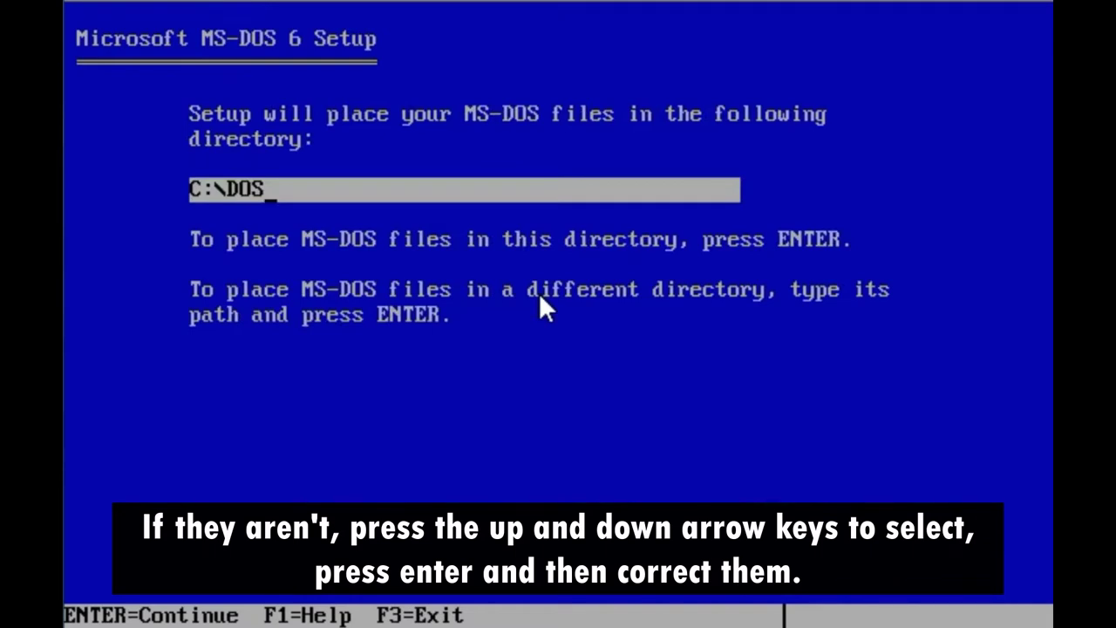
{"action": "key", "text": "Return"}
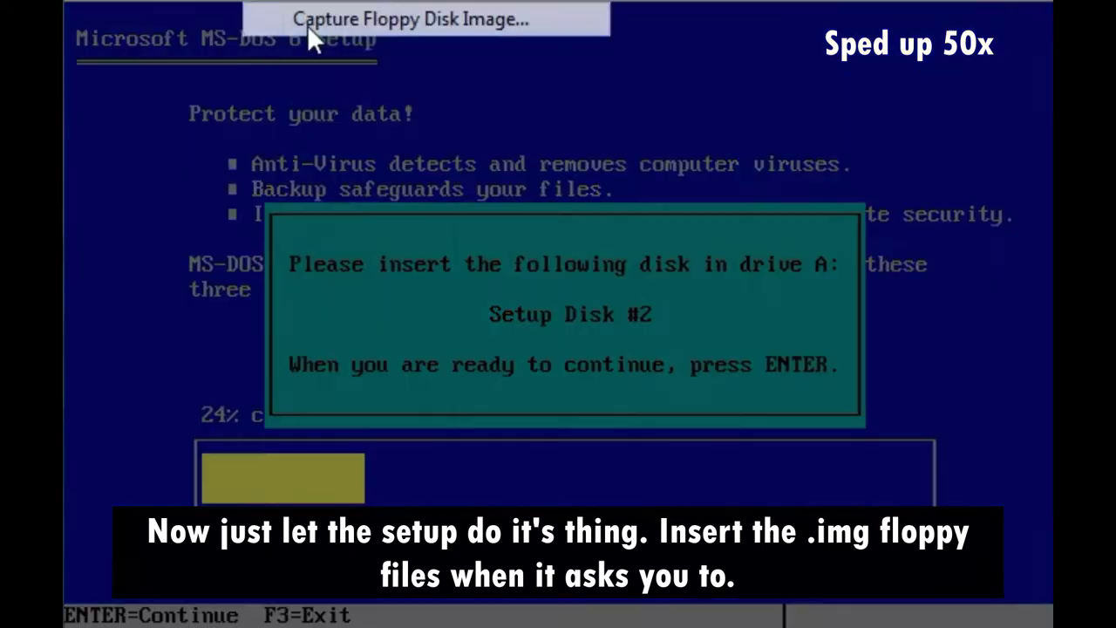
- Supply the Disk 2 and Disk 3 images, eject Disk3, and restart to finish setup
{"action": "left_click", "coordinate": [307, 21]}
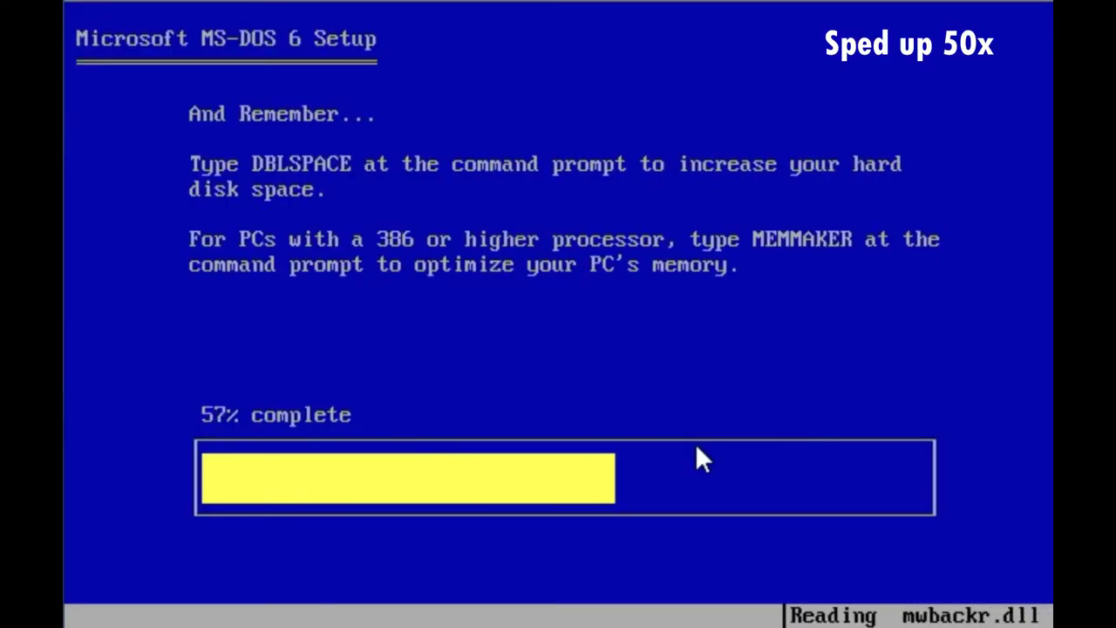
{"action": "left_click", "coordinate": [305, 10]}
{"action": "key", "text": "Return"}
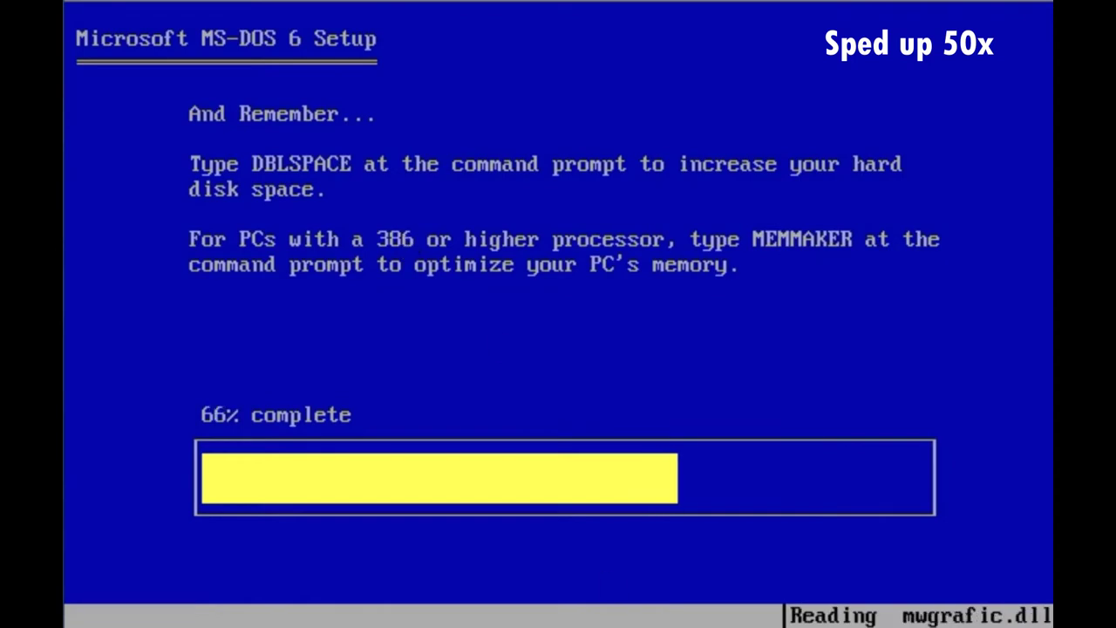
{"action": "left_click", "coordinate": [305, 10]}
{"action": "left_click", "coordinate": [319, 75]}
{"action": "key", "text": "Return"}
{"action": "key", "text": "Return"}
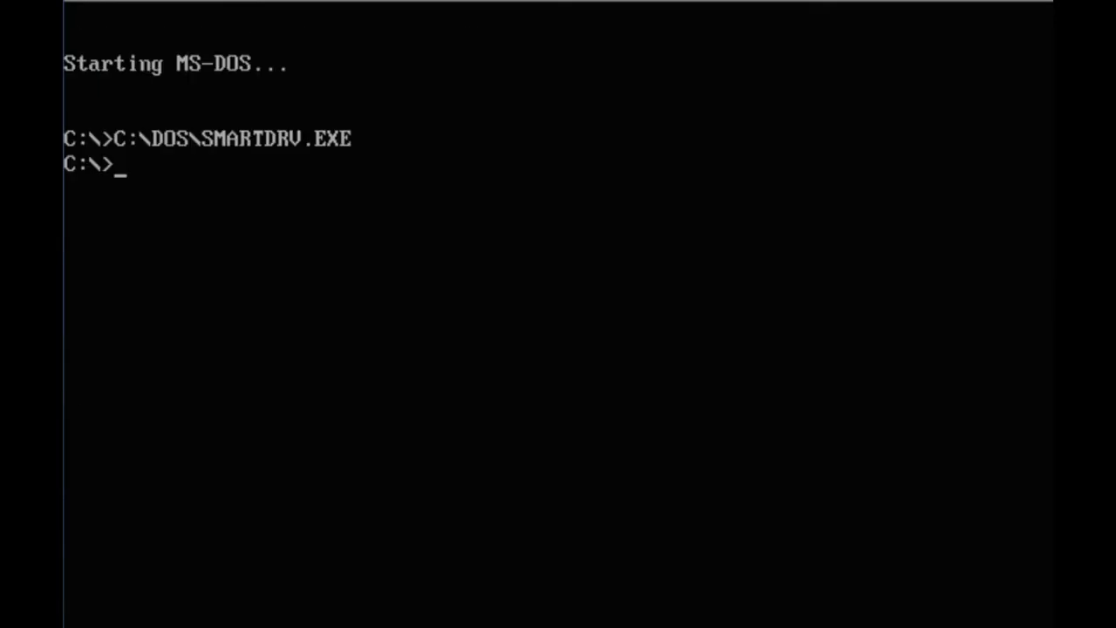
- Load cdrom.img from Downloads\MS-DOS 6.22 into the floppy drive
{"action": "type", "text": ":"}
{"action": "key", "text": "Return"}
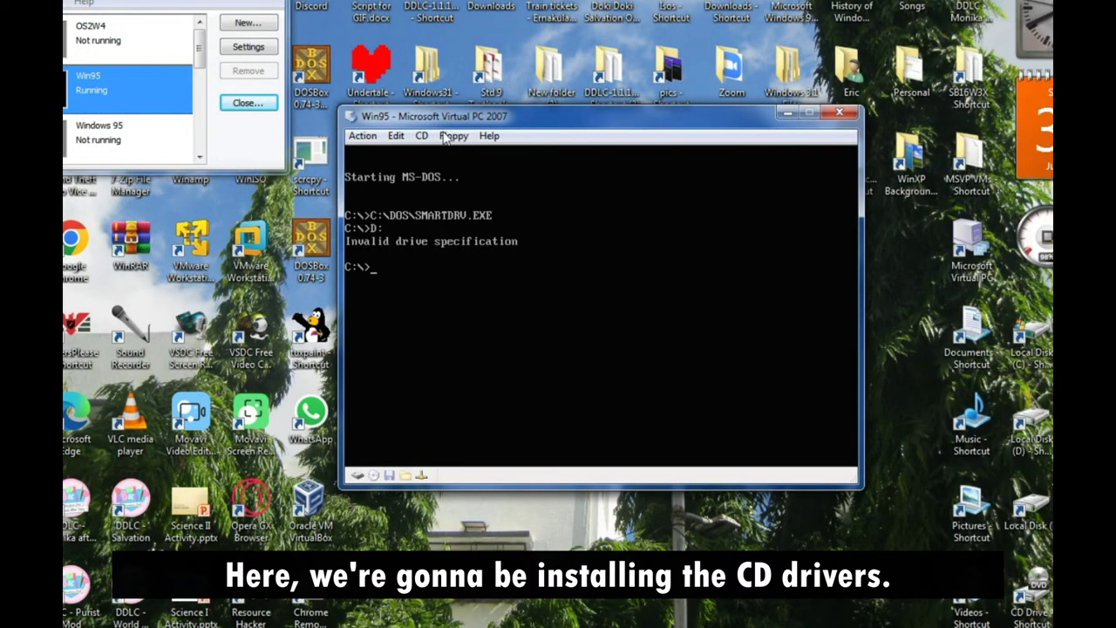
{"action": "left_click", "coordinate": [447, 136]}
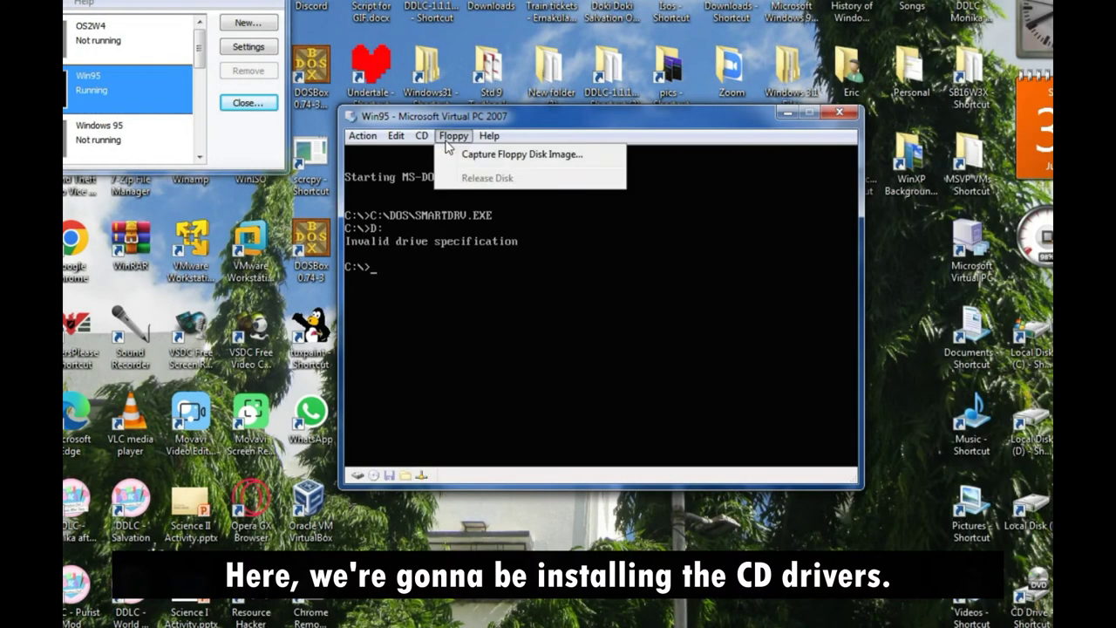
{"action": "left_click", "coordinate": [457, 155]}
{"action": "left_click", "coordinate": [356, 91]}
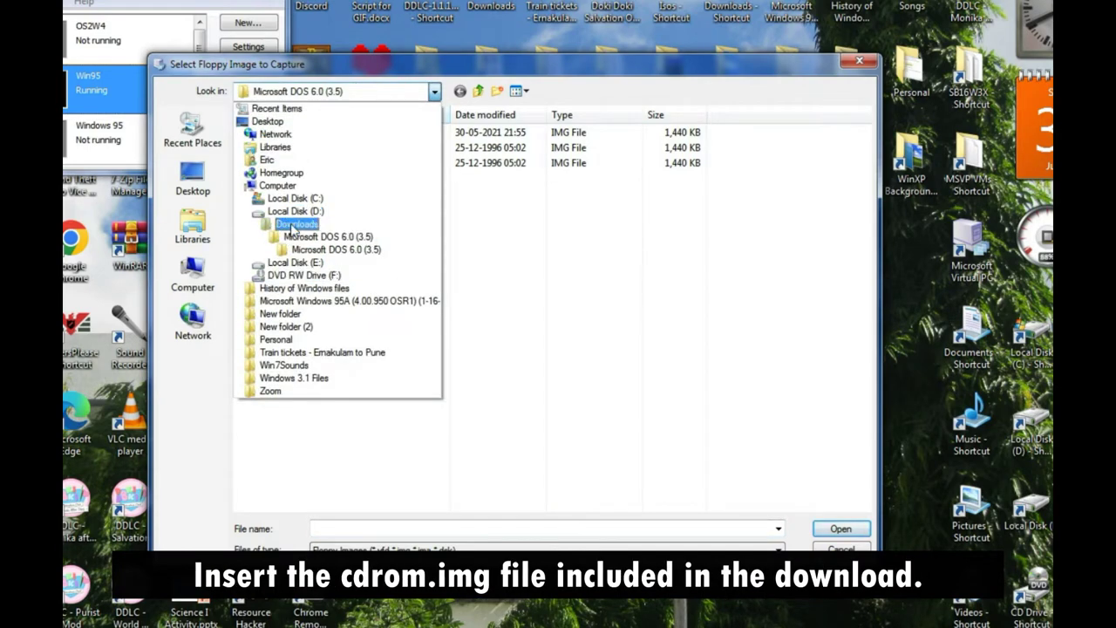
{"action": "left_click", "coordinate": [296, 224]}
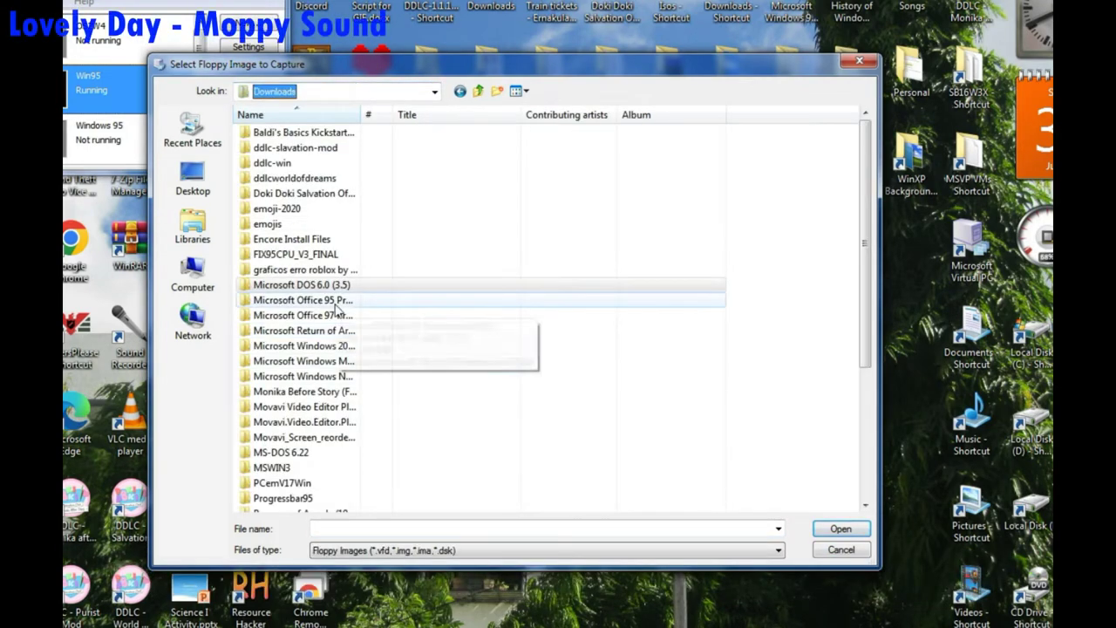
{"action": "double_click", "coordinate": [316, 454]}
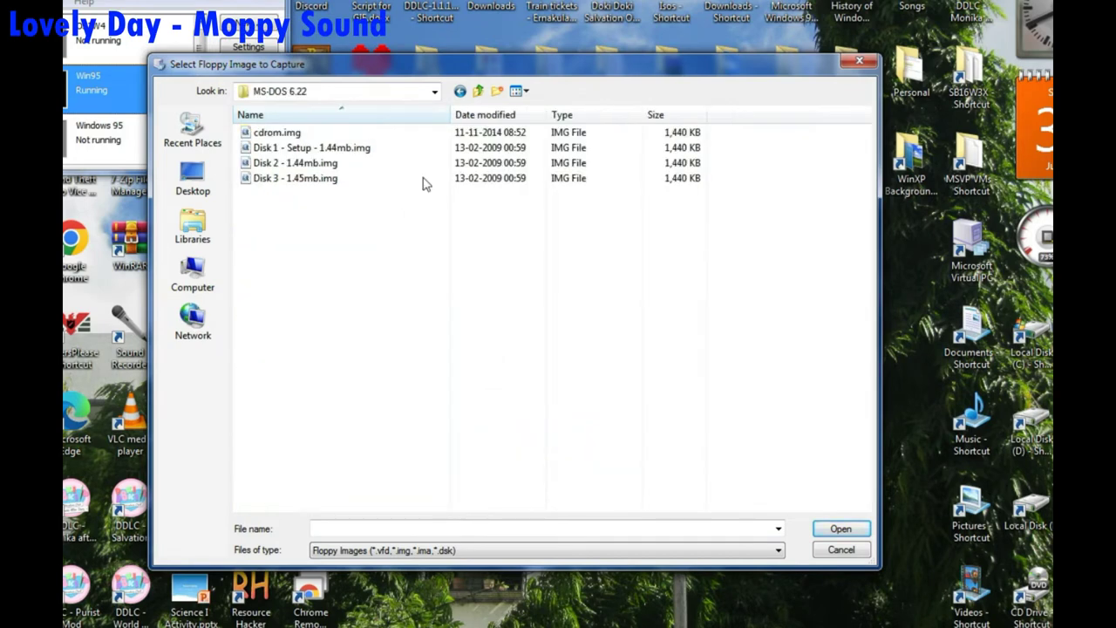
{"action": "left_click", "coordinate": [484, 133]}
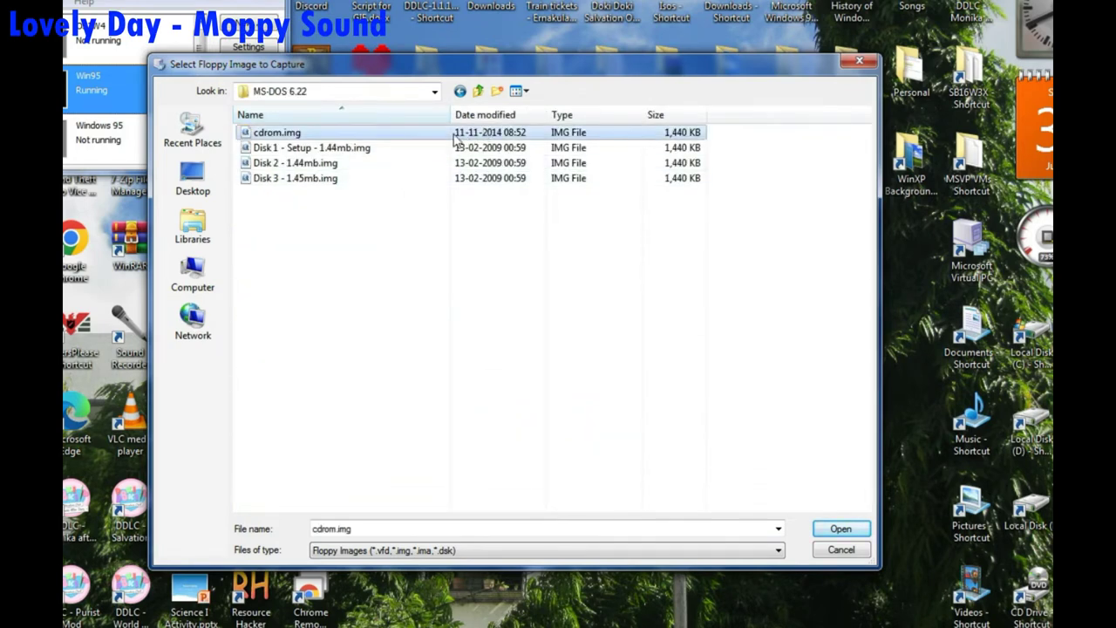
{"action": "left_click", "coordinate": [841, 528]}
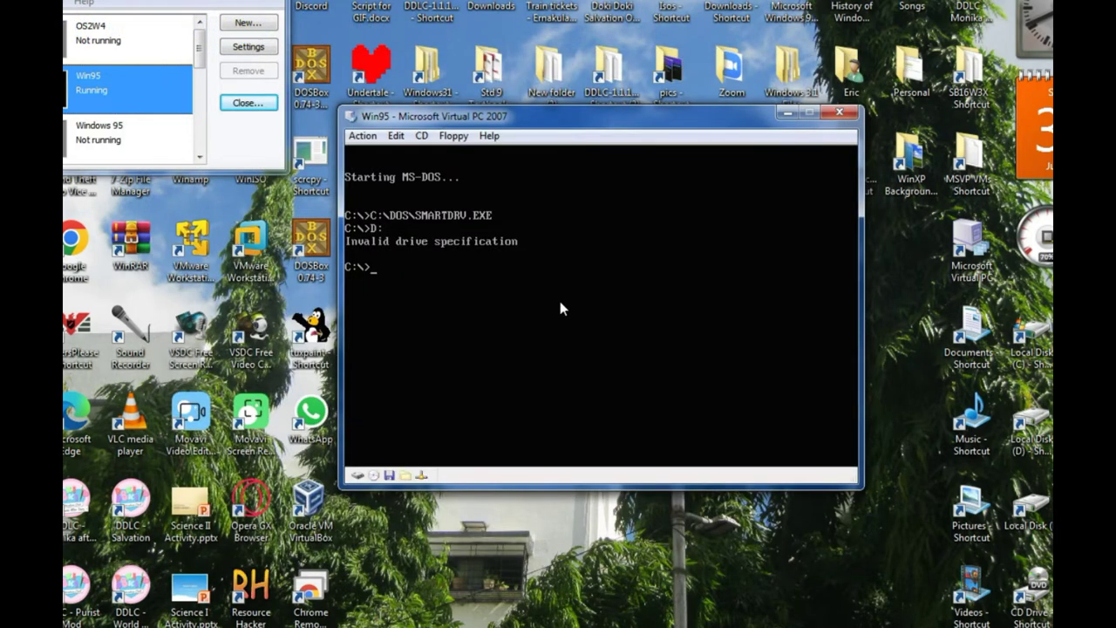
- Run setup.bat from drive A: to install the CD-ROM driver and restart the machine
{"action": "type", "text": "A:"}
{"action": "key", "text": "Return"}
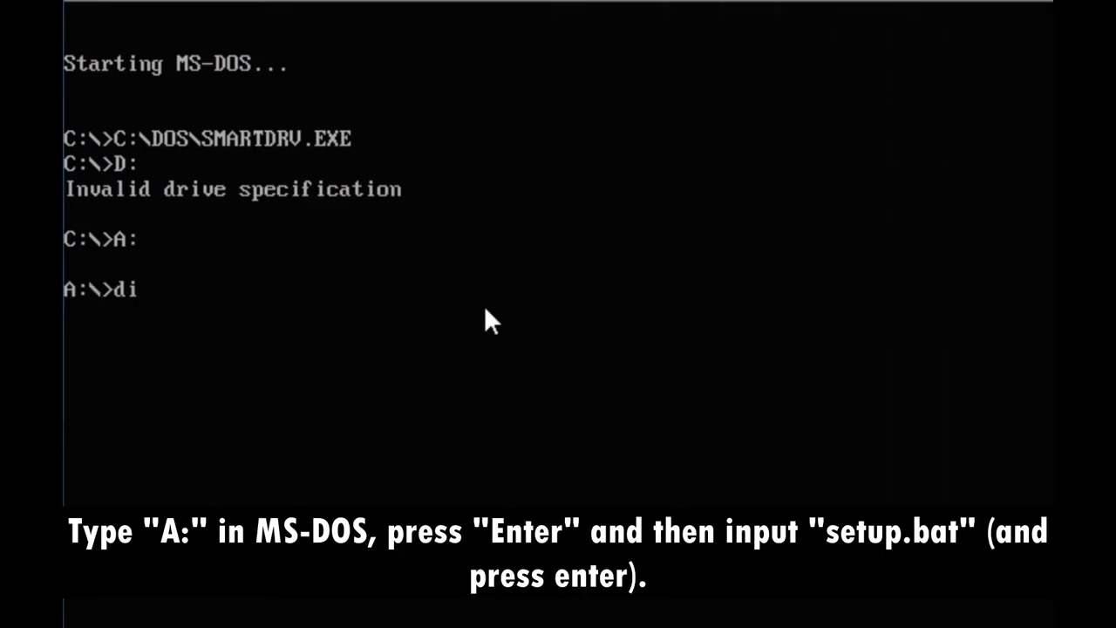
{"action": "type", "text": "dir"}
{"action": "key", "text": "Return"}
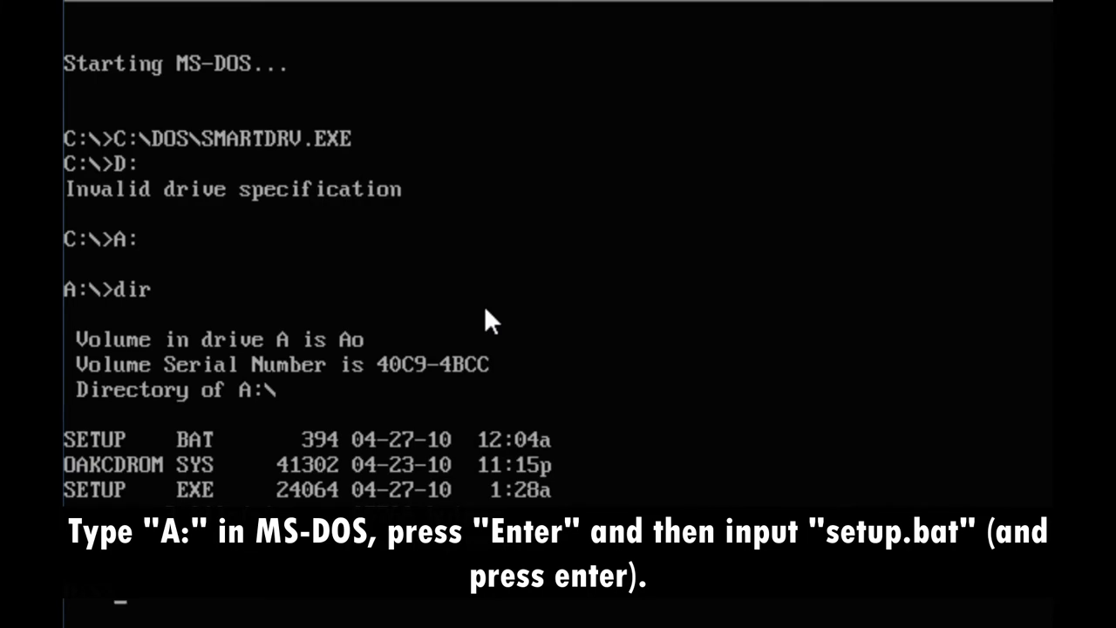
{"action": "type", "text": "setu"}
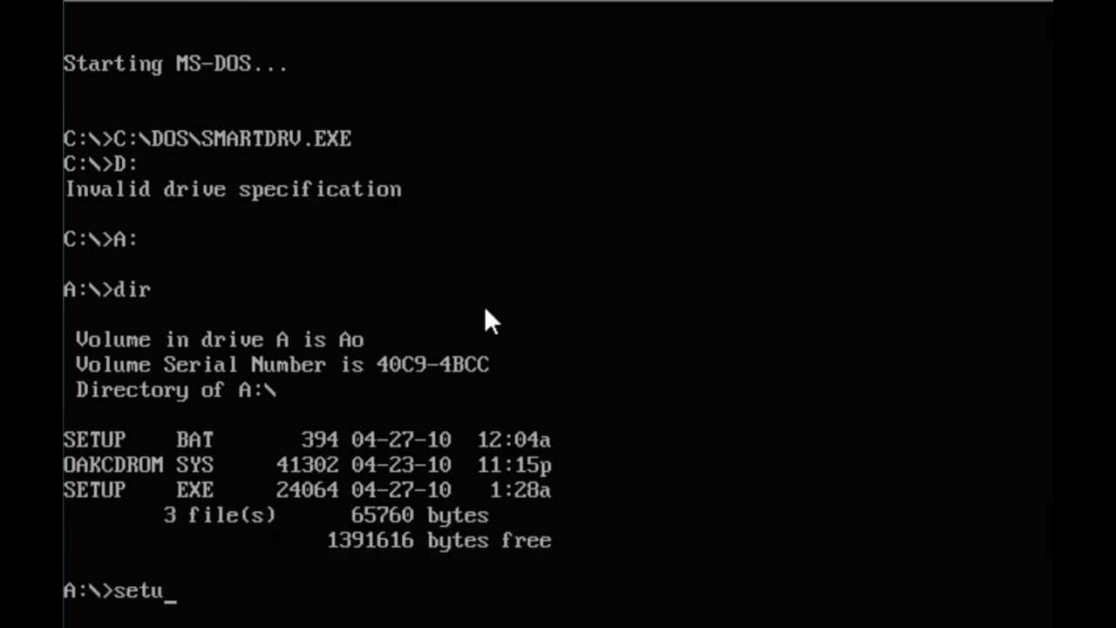
{"action": "type", "text": "p/bat"}
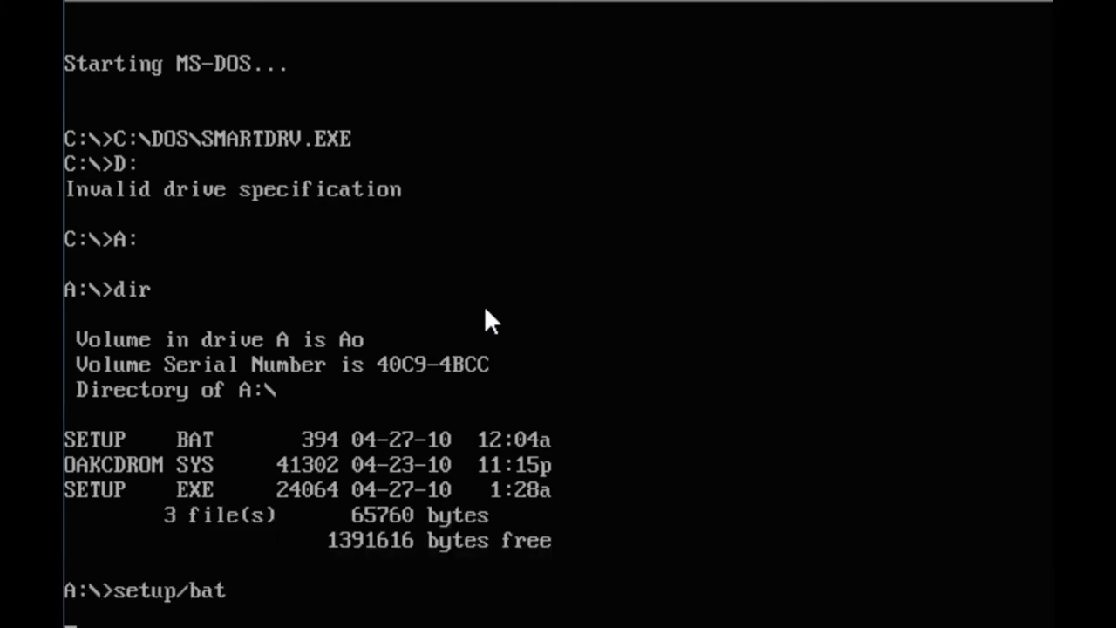
{"action": "key", "text": "Return"}
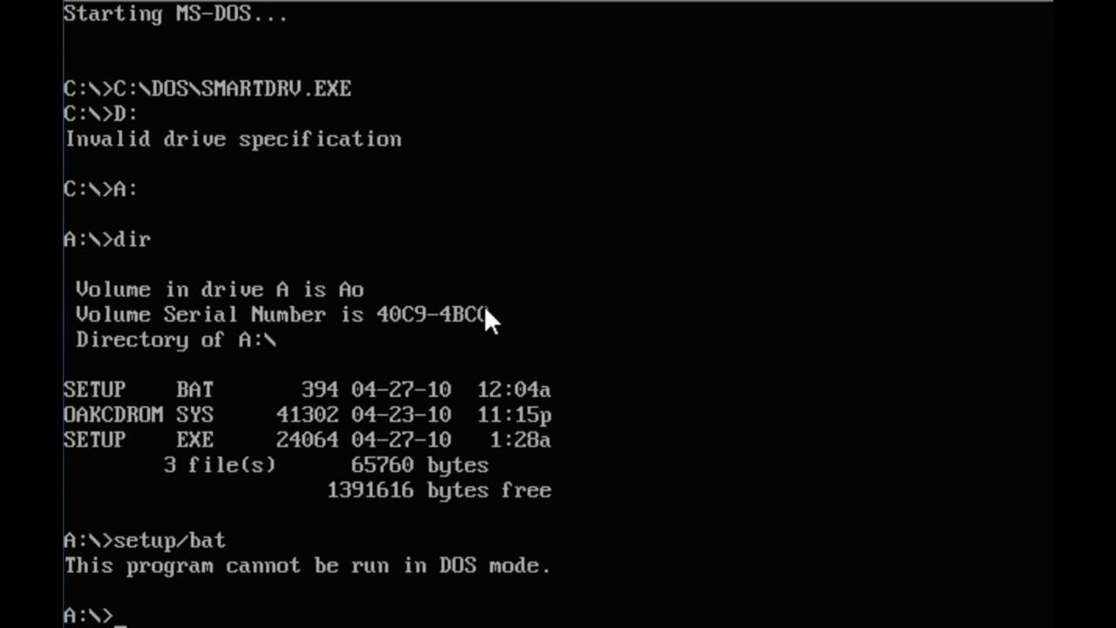
{"action": "type", "text": "setup.ba"}
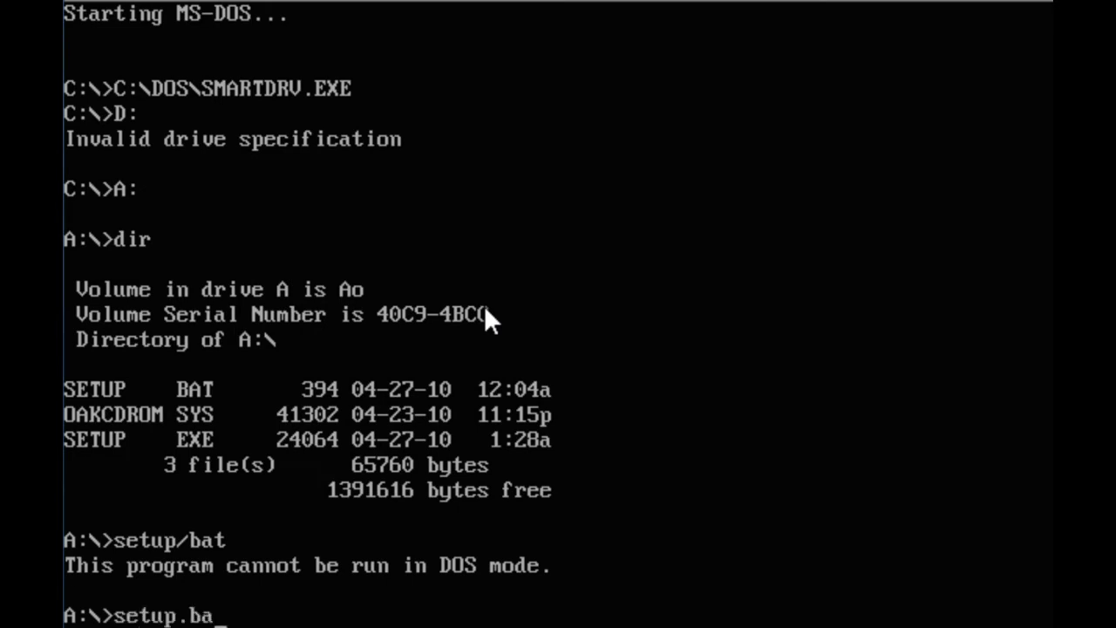
{"action": "type", "text": "t"}
{"action": "key", "text": "Return"}
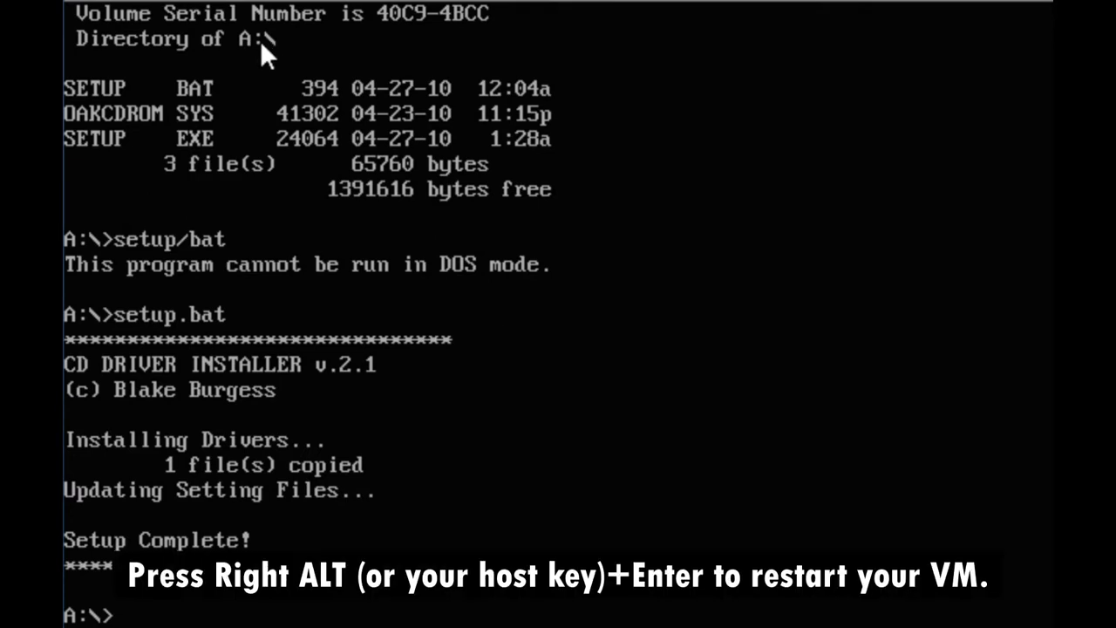
{"action": "key", "text": "alt+Return"}
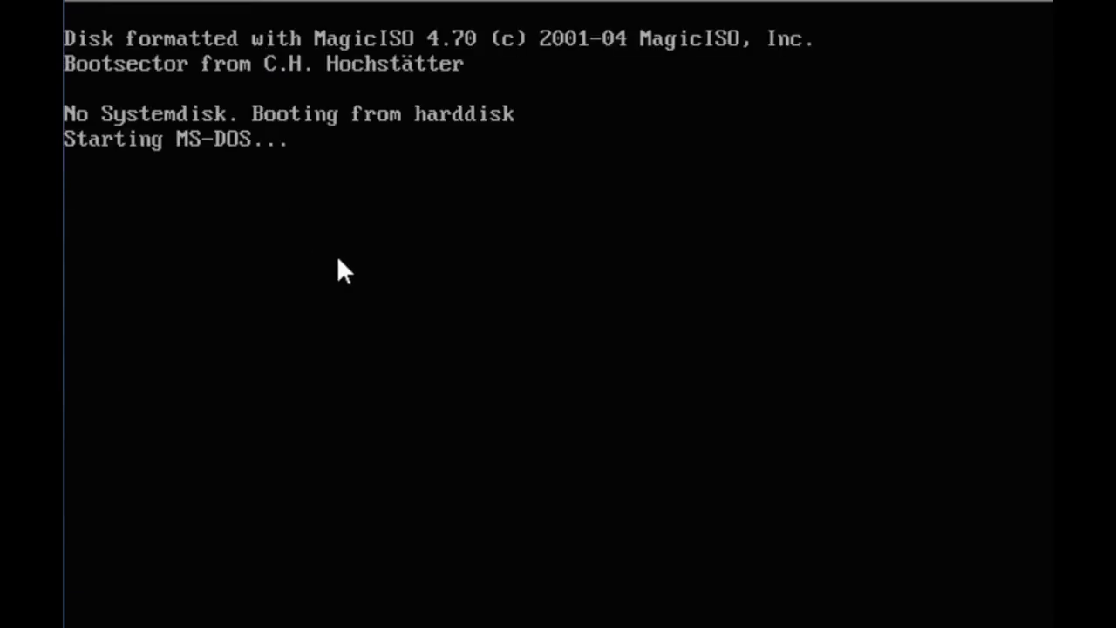
- Eject the cdrom.img floppy image and choose to capture a CD ISO image
{"action": "left_click", "coordinate": [272, 2]}
{"action": "left_click", "coordinate": [313, 65]}
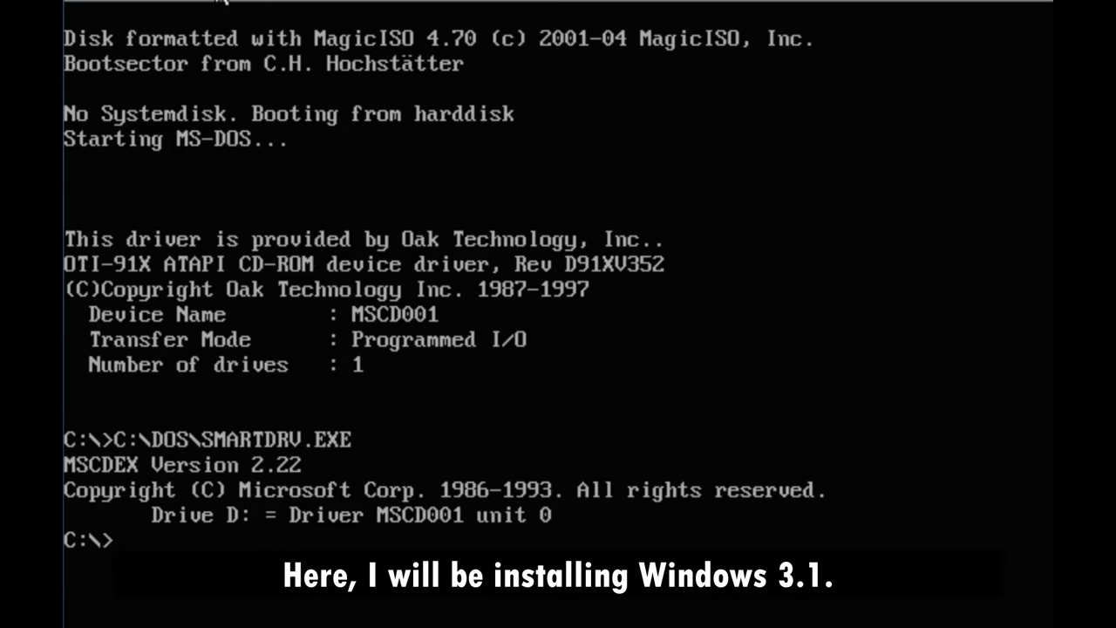
{"action": "left_click", "coordinate": [222, 1]}
{"action": "left_click", "coordinate": [311, 52]}
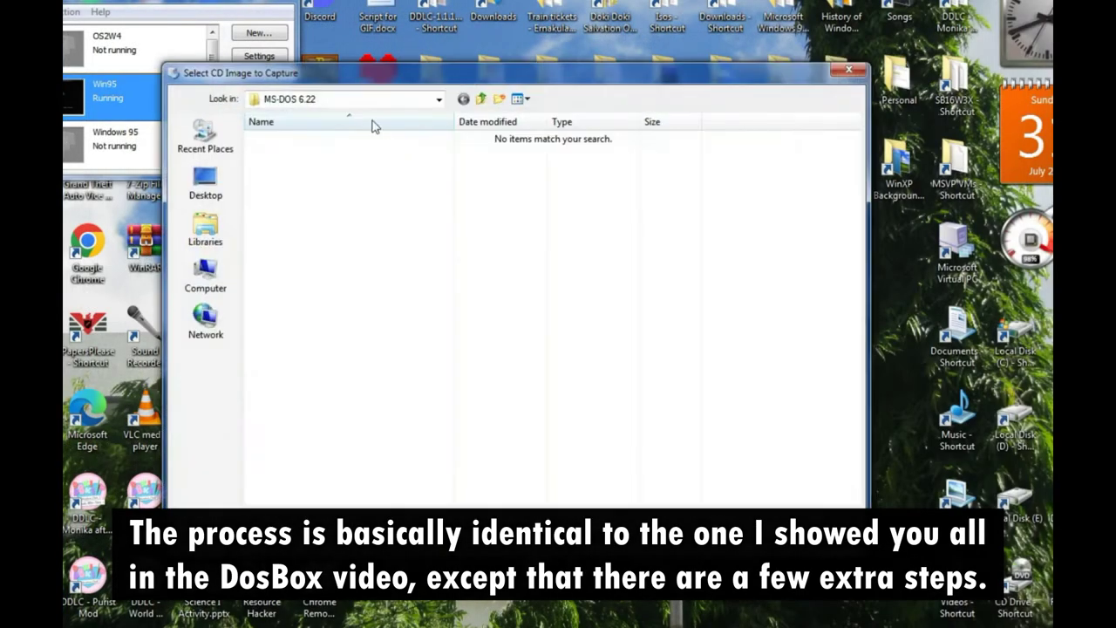
- Select win95_a_oem.iso in the Windows 95A folder
{"action": "left_click", "coordinate": [356, 99]}
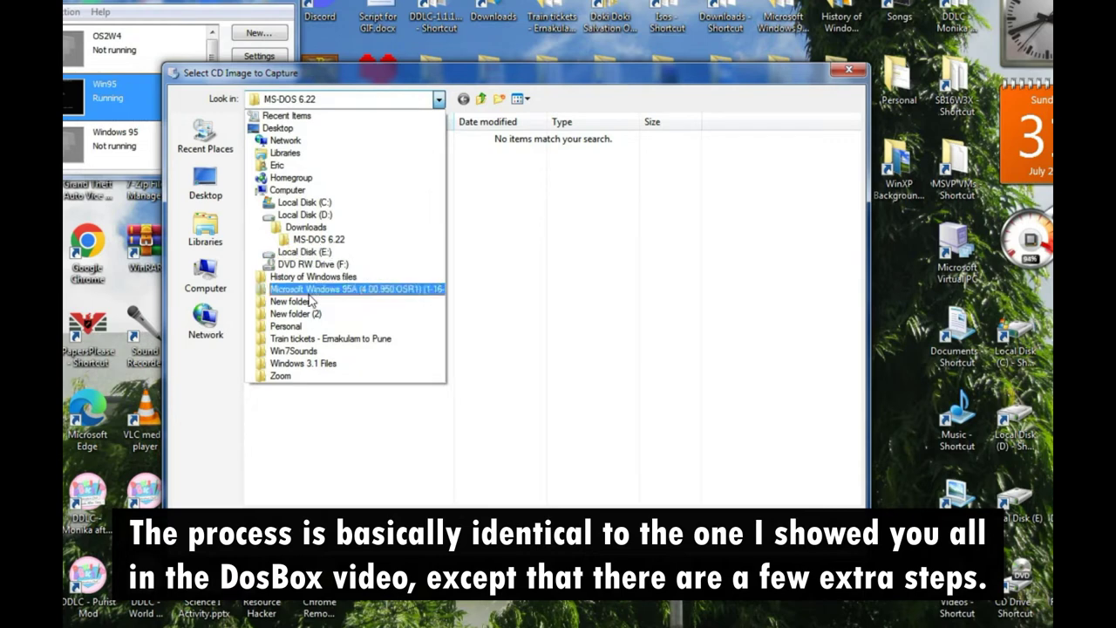
{"action": "left_click", "coordinate": [314, 289]}
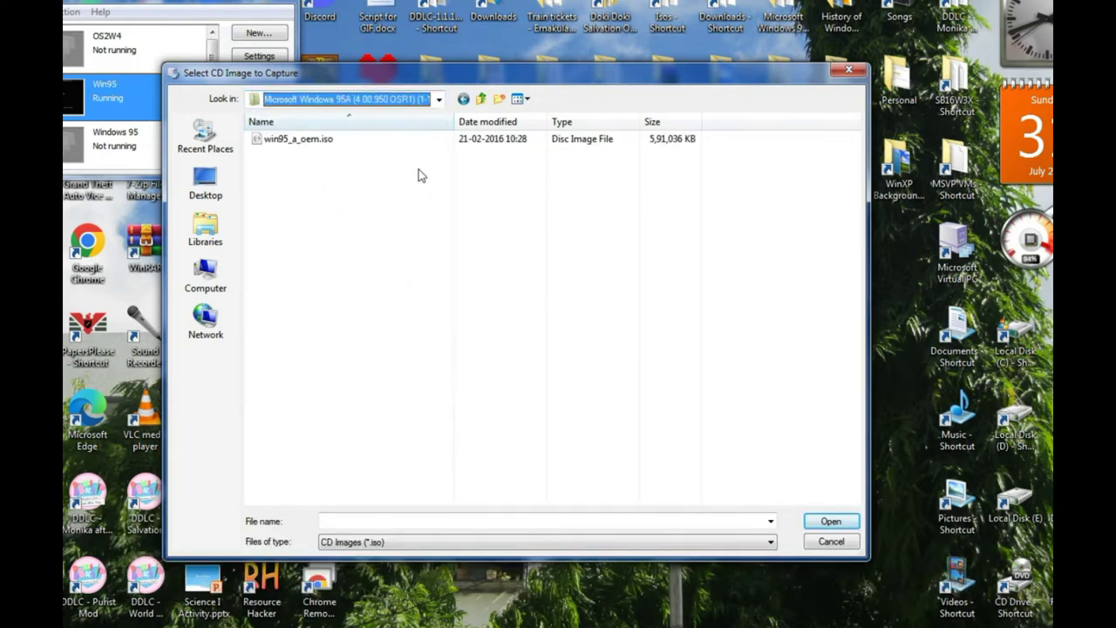
{"action": "left_click", "coordinate": [468, 143]}
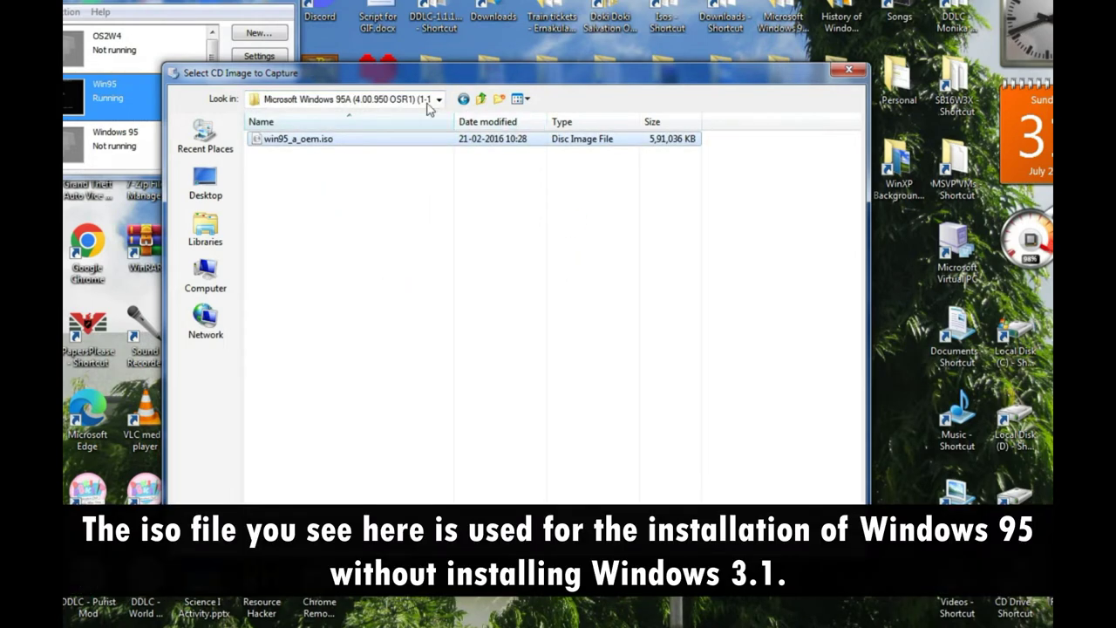
{"action": "left_click", "coordinate": [439, 99]}
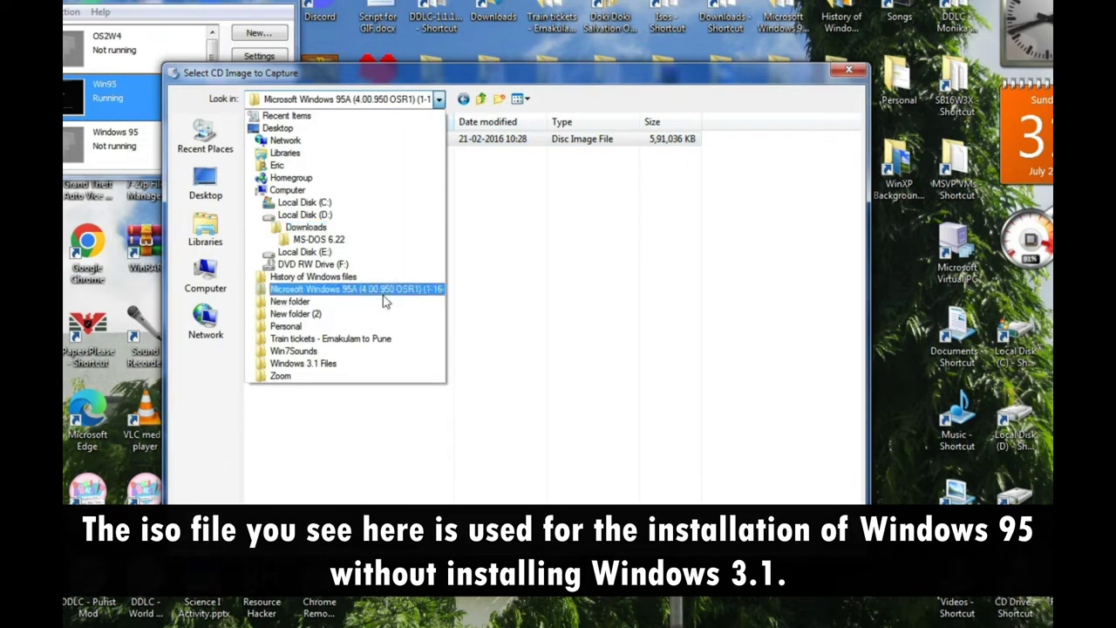
{"action": "left_click", "coordinate": [421, 290]}
{"action": "left_click", "coordinate": [523, 140]}
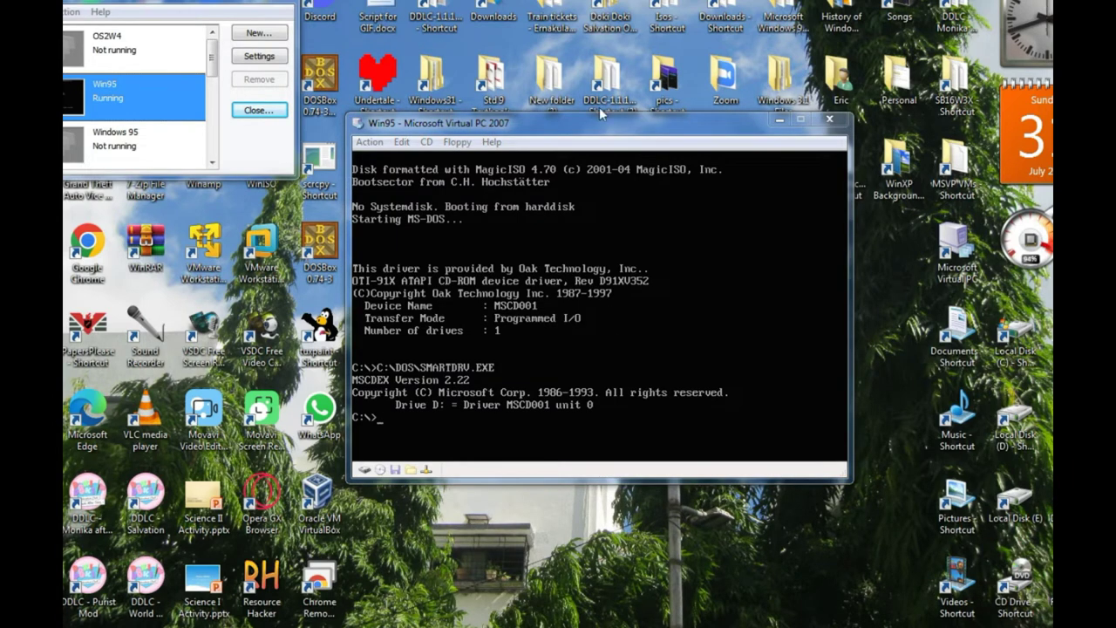
- Reopen the CD ISO image picker and browse to the Downloads folder
{"action": "left_click", "coordinate": [425, 142]}
{"action": "left_click", "coordinate": [458, 178]}
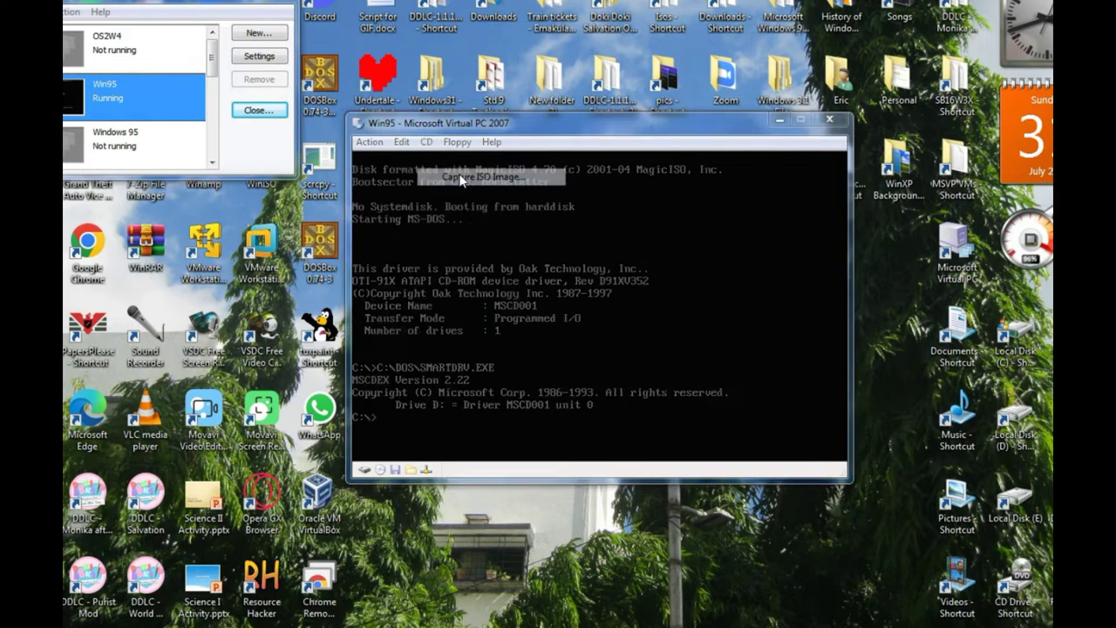
{"action": "left_click", "coordinate": [339, 101]}
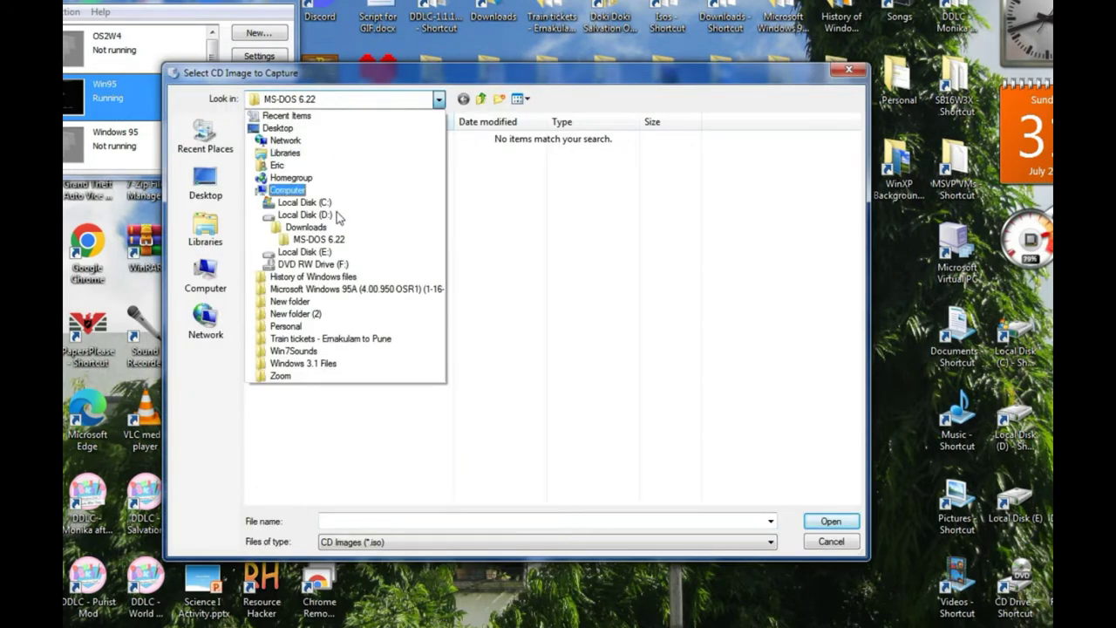
{"action": "left_click", "coordinate": [305, 226]}
{"action": "scroll", "coordinate": [376, 293], "scroll_direction": "down", "scroll_amount": 3}
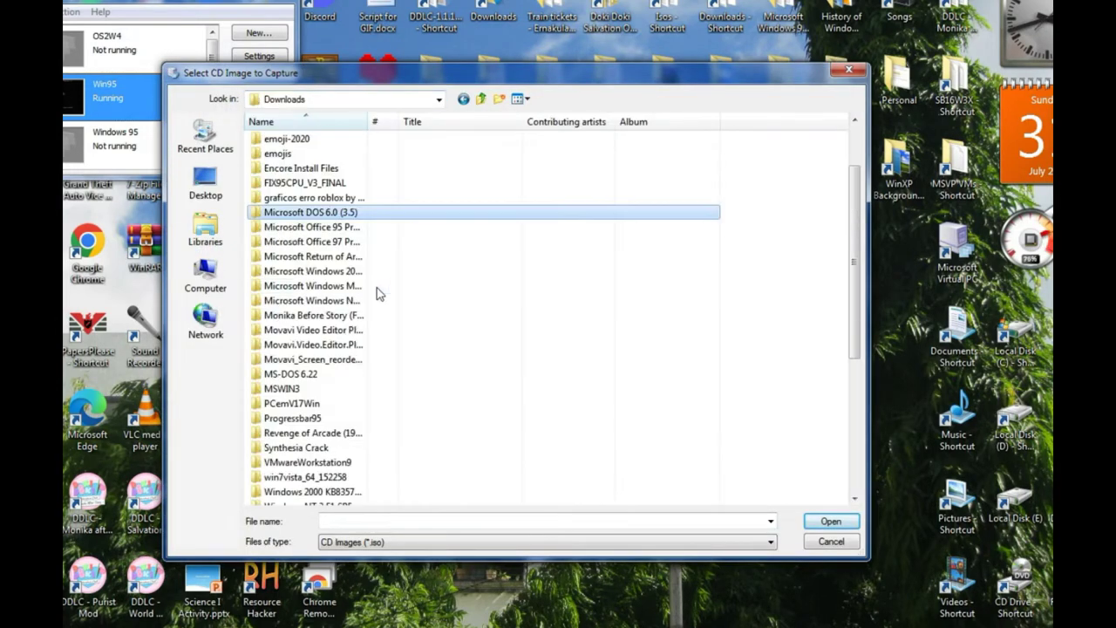
{"action": "scroll", "coordinate": [375, 331], "scroll_direction": "up", "scroll_amount": 2}
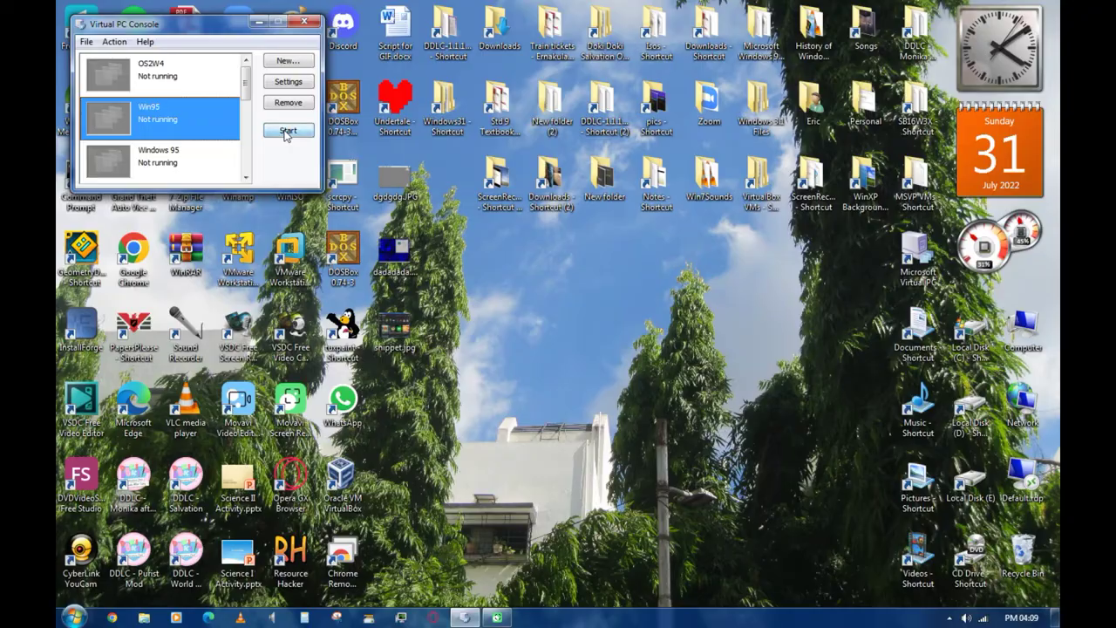
- Start the Win95 machine, minimize the console, and choose to capture an ISO image as CD
{"action": "left_click", "coordinate": [287, 130]}
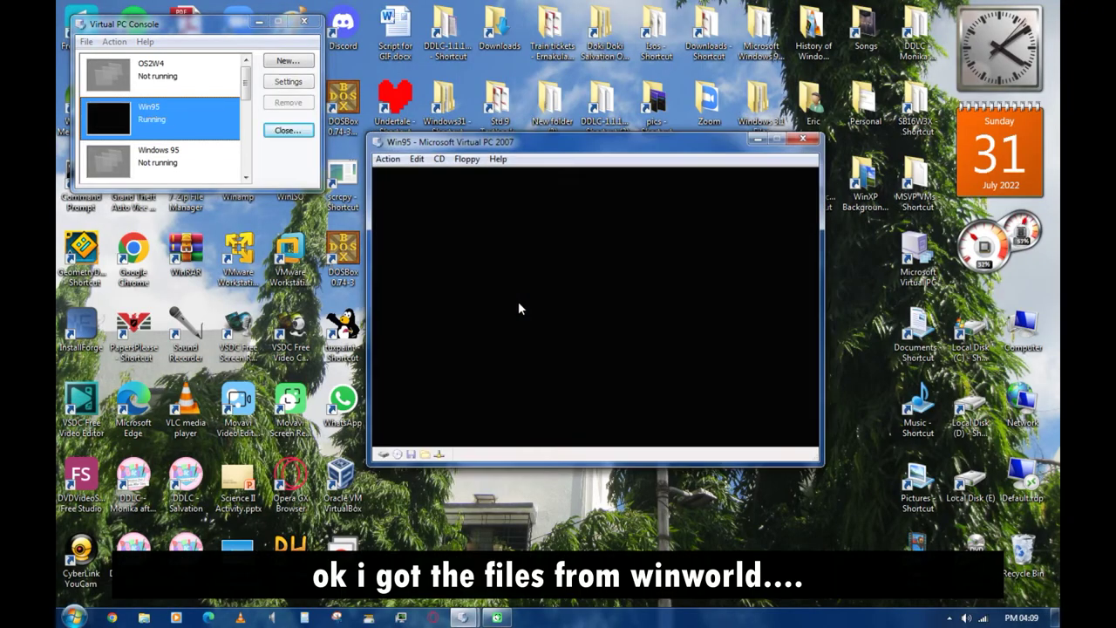
{"action": "left_click", "coordinate": [259, 21]}
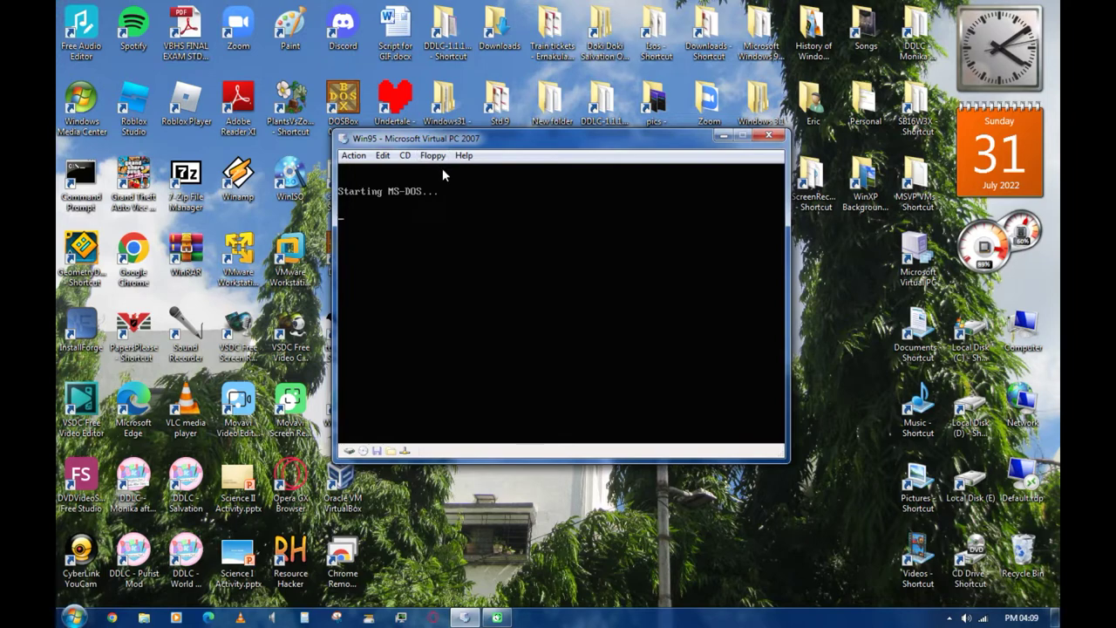
{"action": "left_click", "coordinate": [405, 155]}
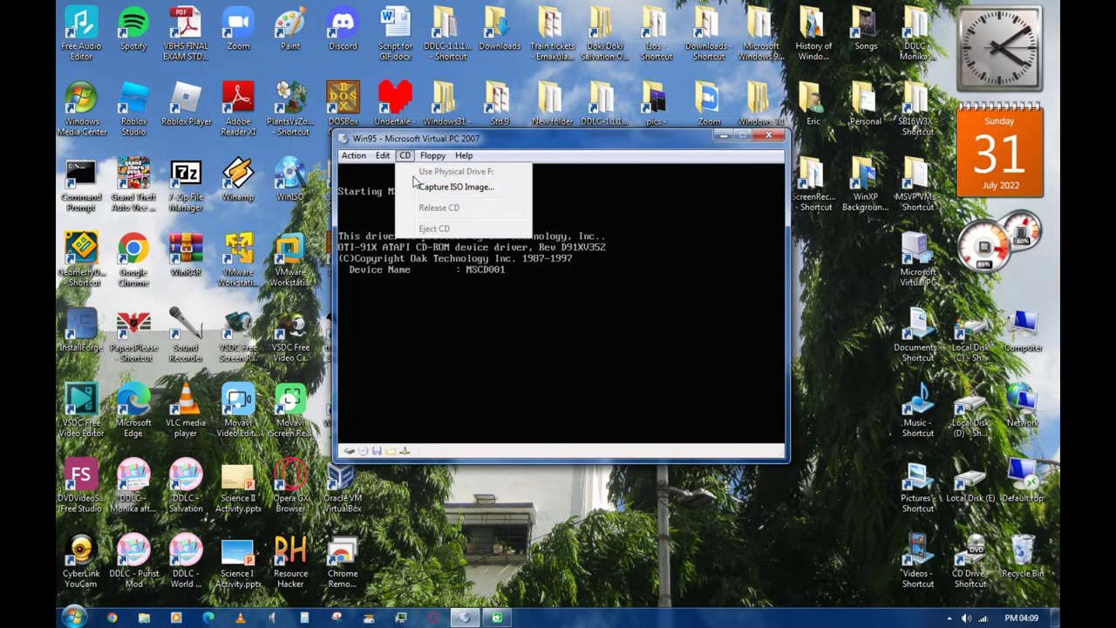
{"action": "left_click", "coordinate": [417, 187]}
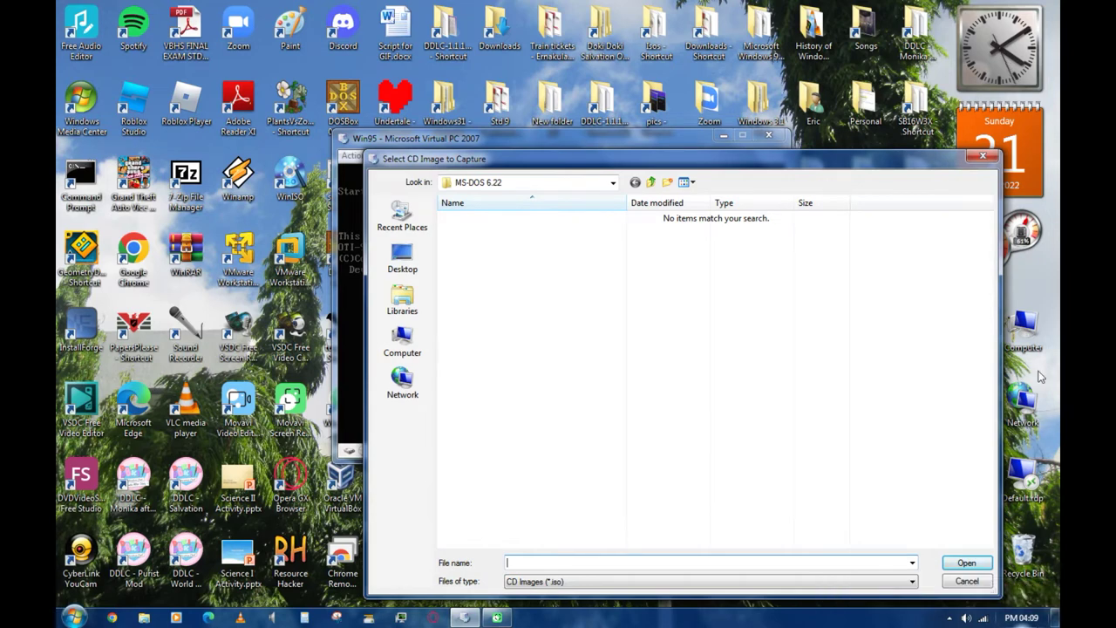
- Load WINDOWS_3.1.ISO from E:\Downloads as the virtual CD
{"action": "left_click_drag", "start_coordinate": [724, 158], "coordinate": [542, 80]}
{"action": "left_click", "coordinate": [384, 103]}
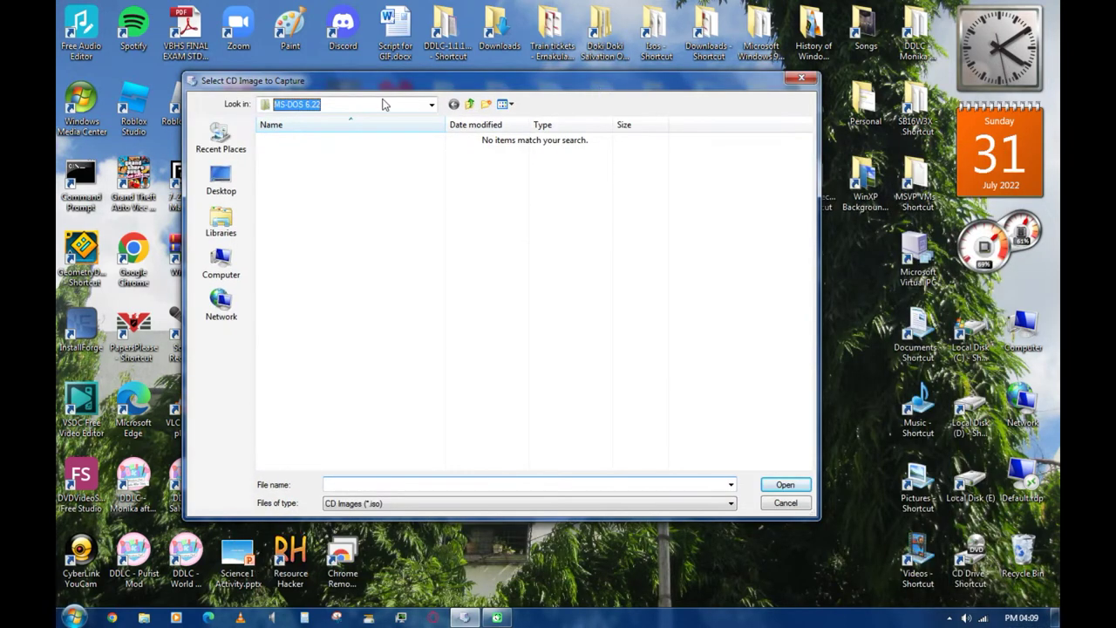
{"action": "left_click", "coordinate": [415, 108]}
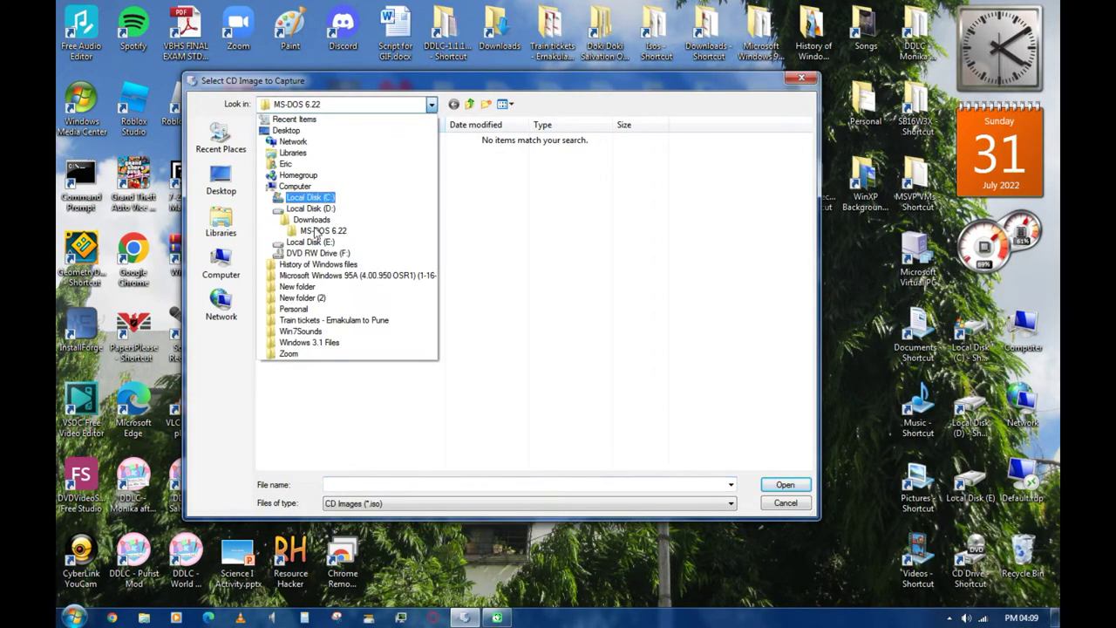
{"action": "left_click", "coordinate": [312, 242]}
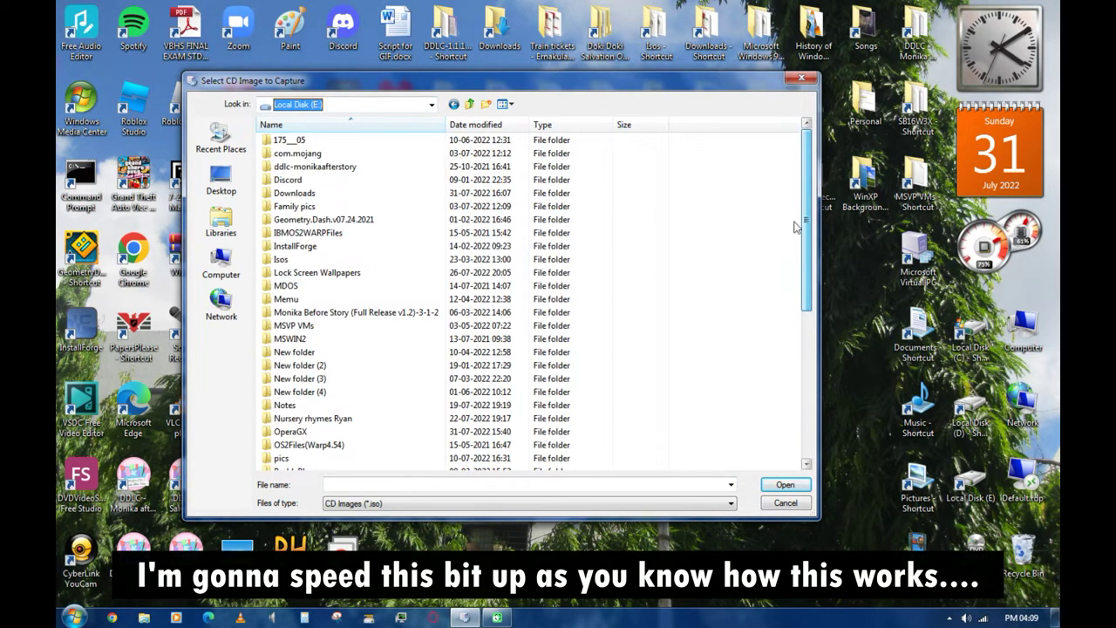
{"action": "left_click", "coordinate": [299, 194]}
{"action": "double_click", "coordinate": [299, 193]}
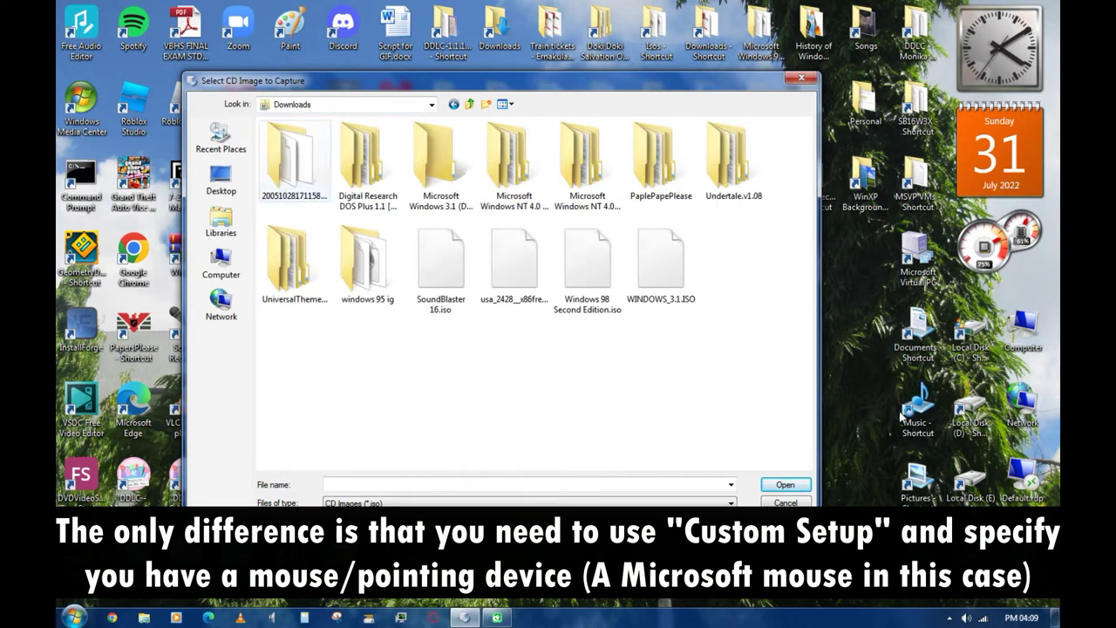
{"action": "left_click", "coordinate": [689, 301]}
{"action": "left_click", "coordinate": [784, 485]}
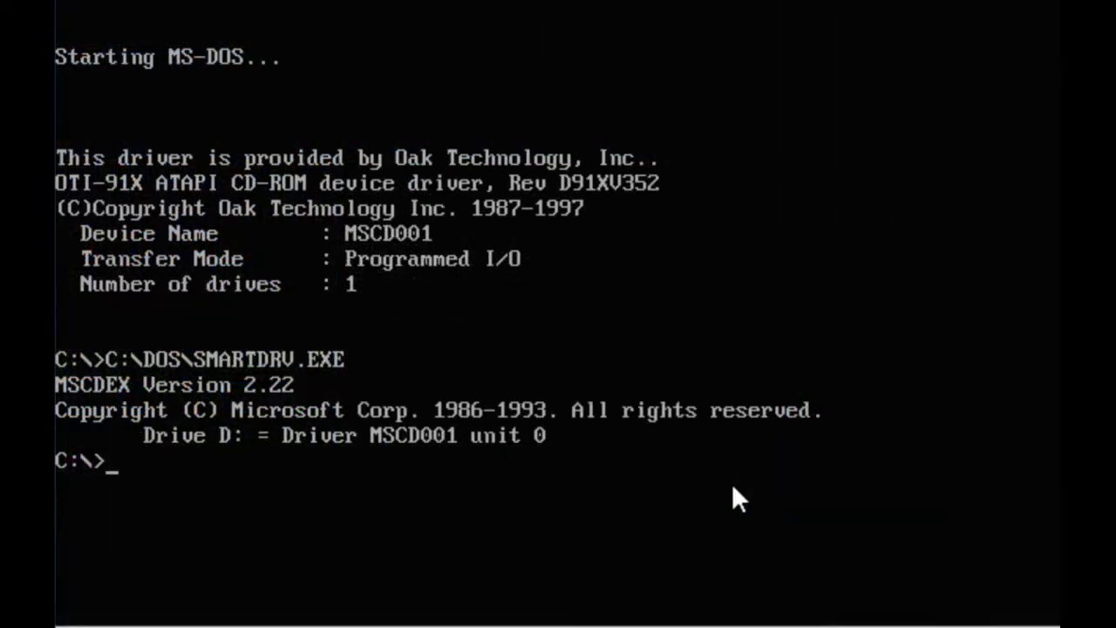
- Run setup from drive D: as a Custom Setup upgrading the existing C:\WINDOWS installation
{"action": "type", "text": "D:"}
{"action": "key", "text": "Return"}
{"action": "type", "text": "setu"}
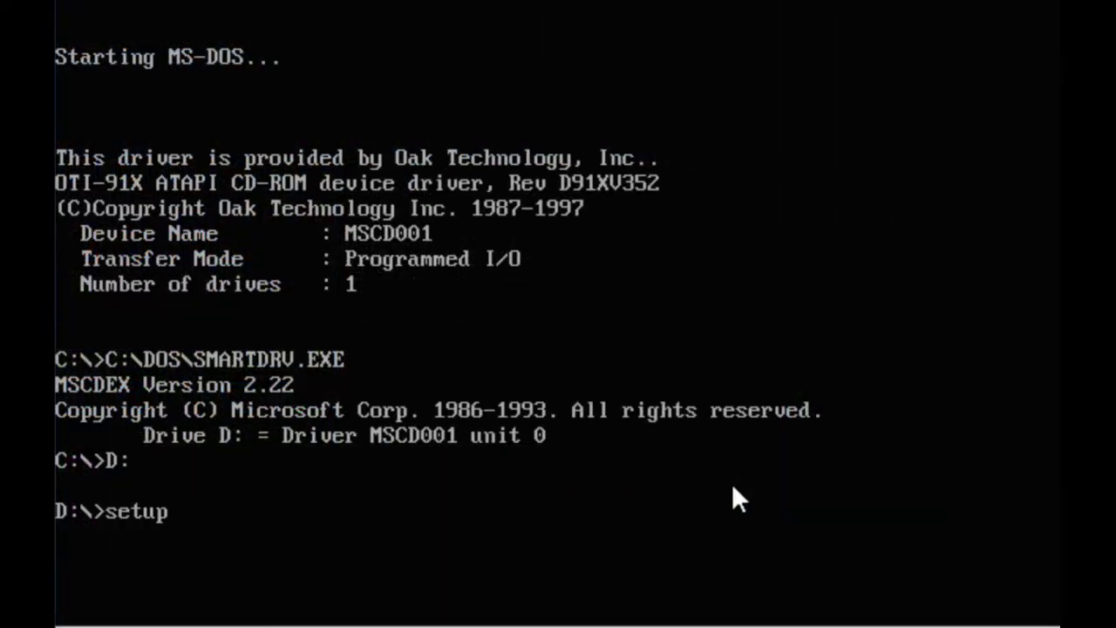
{"action": "type", "text": "p"}
{"action": "key", "text": "Return"}
{"action": "key", "text": "Return"}
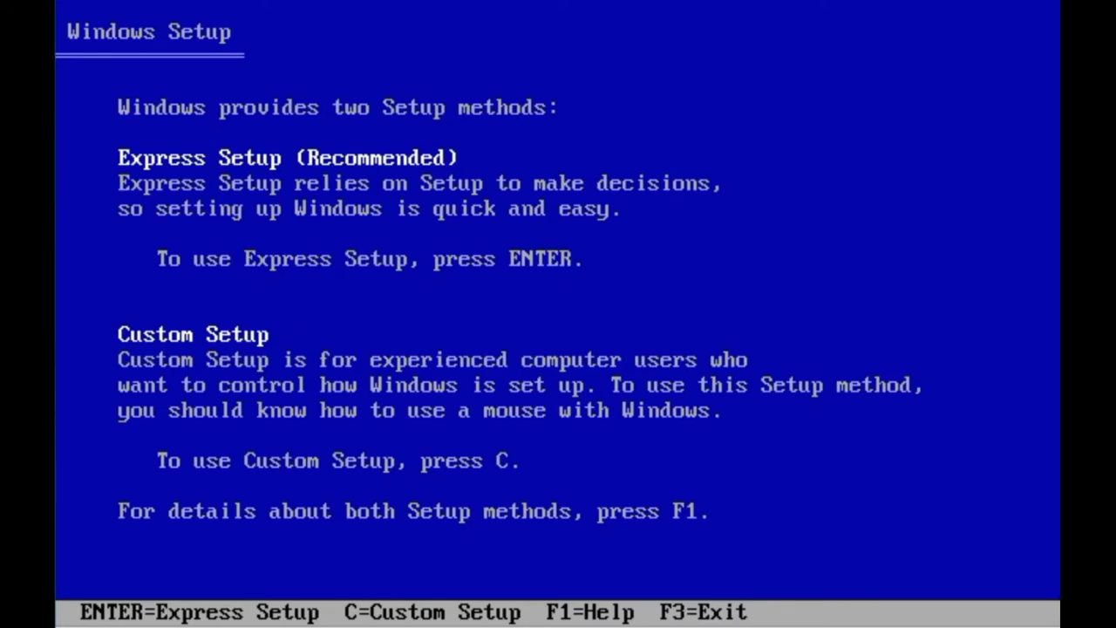
{"action": "key", "text": "Return"}
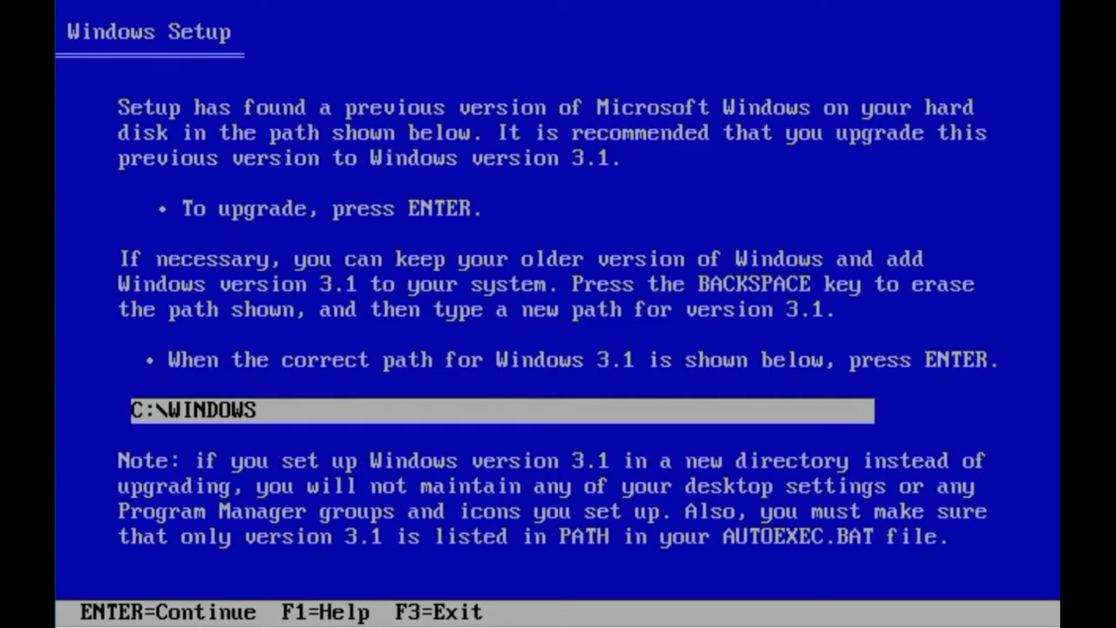
{"action": "key", "text": "Return"}
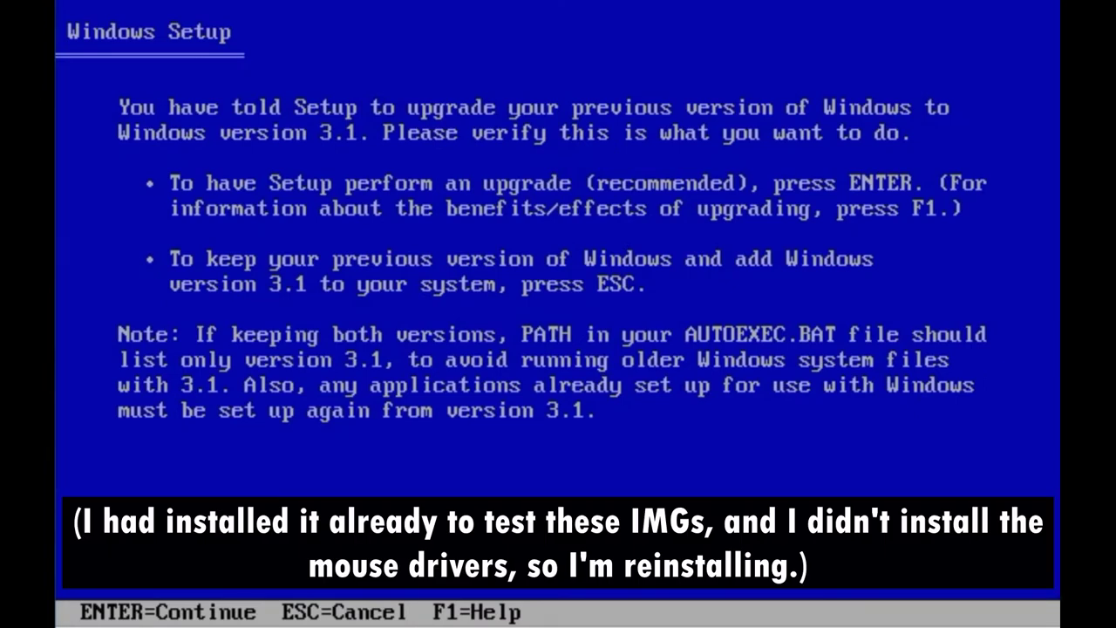
{"action": "key", "text": "Return"}
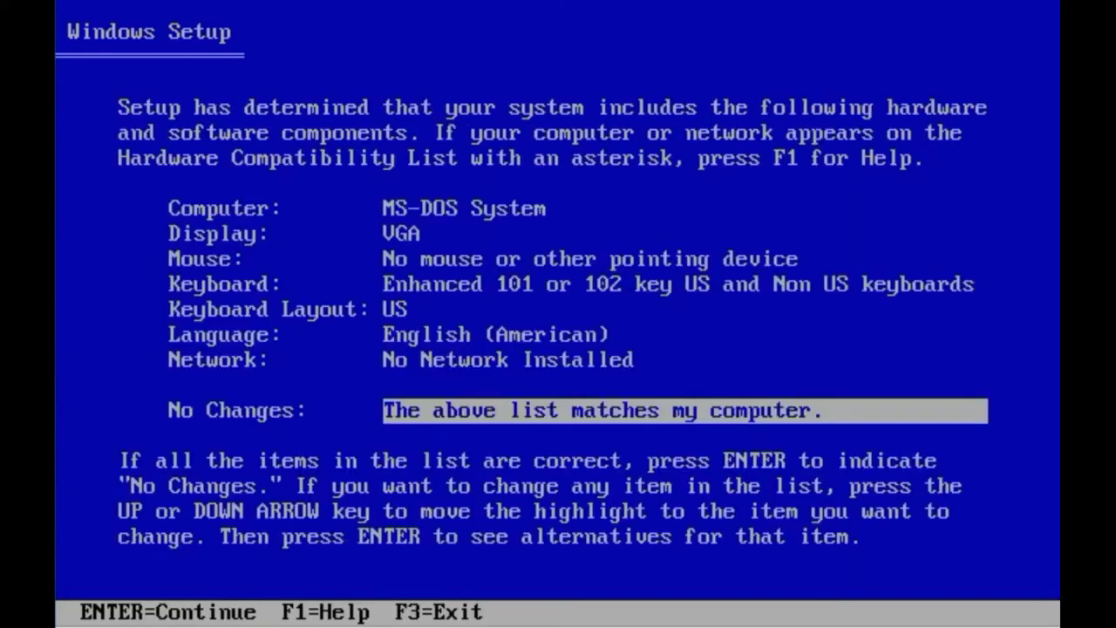
- Change the Mouse hardware entry to Microsoft and accept the list to start copying
{"action": "key", "text": "Up"}
{"action": "key", "text": "Up"}
{"action": "key", "text": "Up"}
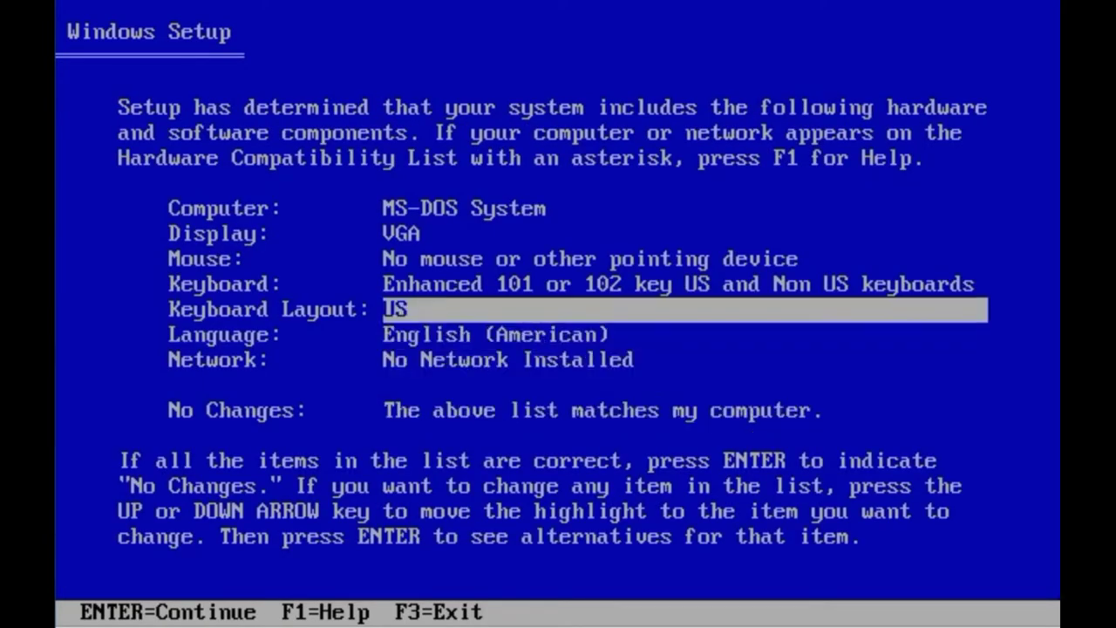
{"action": "key", "text": "Up"}
{"action": "key", "text": "Up"}
{"action": "key", "text": "Return"}
{"action": "key", "text": "Down"}
{"action": "key", "text": "Down"}
{"action": "key", "text": "Down"}
{"action": "key", "text": "Down"}
{"action": "key", "text": "Down"}
{"action": "key", "text": "Up"}
{"action": "key", "text": "Return"}
{"action": "key", "text": "Return"}
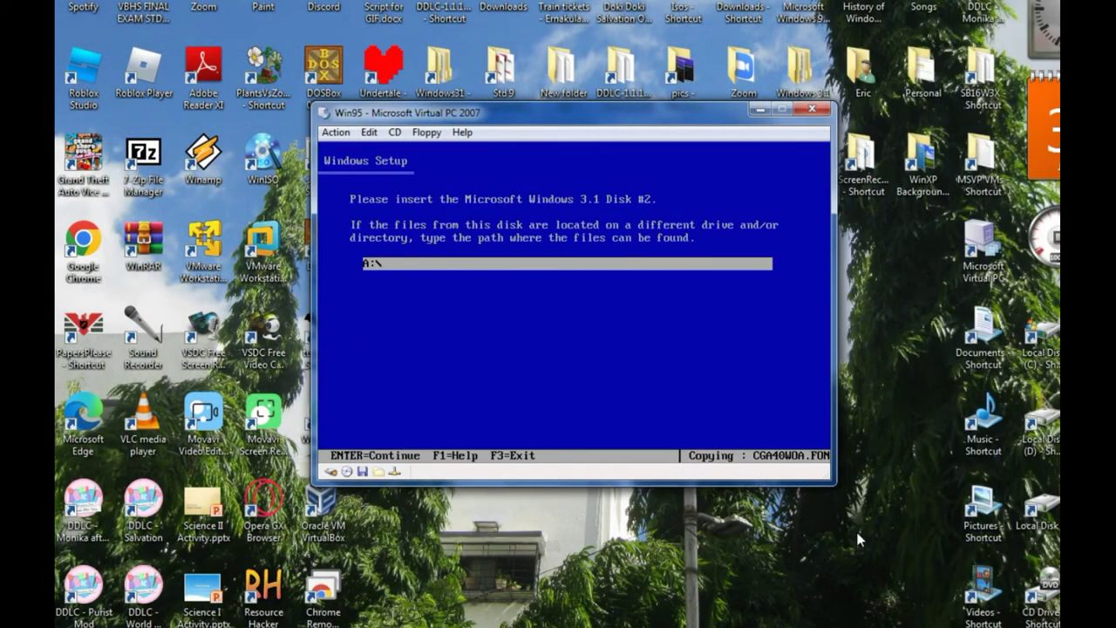
- Load the Disk2.img floppy image into the virtual floppy drive
{"action": "left_click", "coordinate": [427, 132]}
{"action": "left_click", "coordinate": [494, 150]}
{"action": "left_click", "coordinate": [840, 538]}
{"action": "key", "text": "Return"}
{"action": "left_click", "coordinate": [426, 132]}
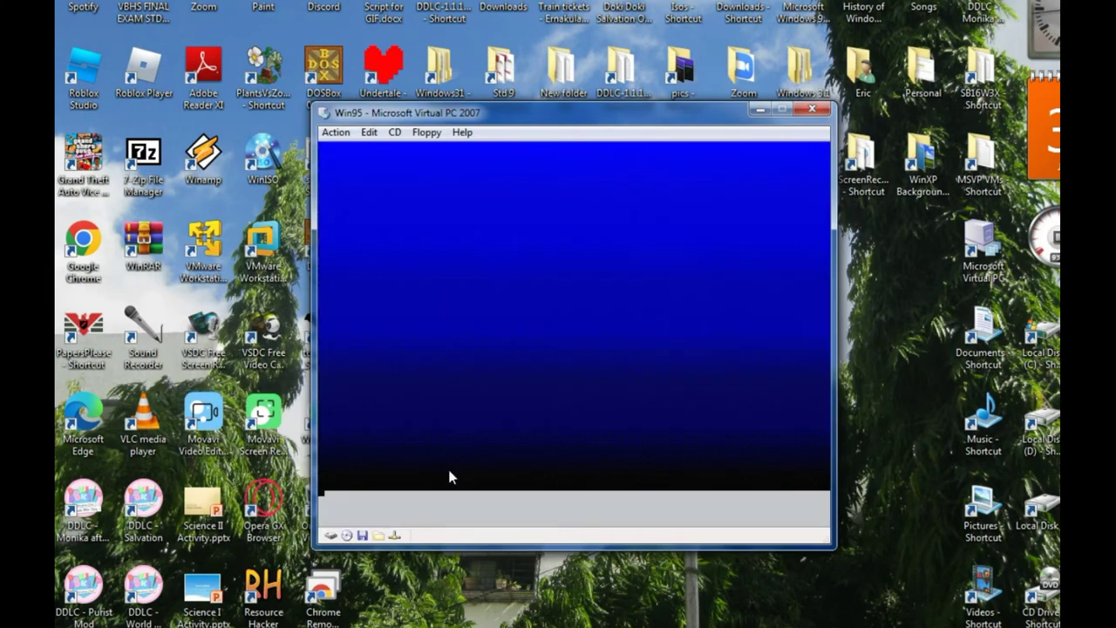
- Enter the user's name and company name and confirm the registration details
{"action": "type", "text": "Eric Victor"}
{"action": "left_click", "coordinate": [624, 368]}
{"action": "type", "text": "#Eric_VP2020 Studios"}
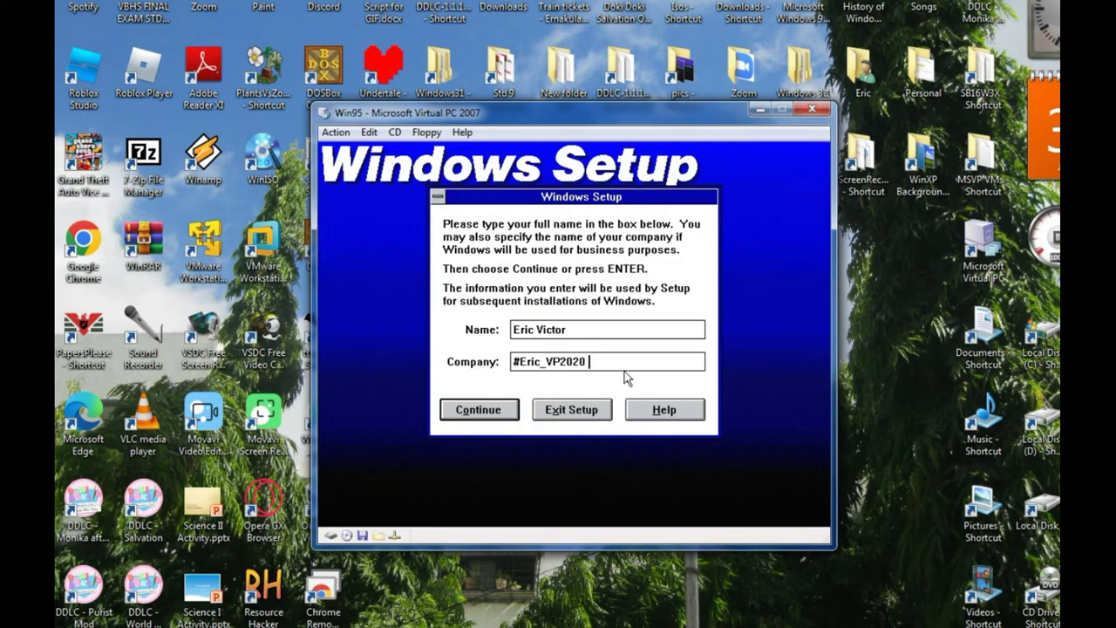
{"action": "left_click", "coordinate": [537, 332]}
{"action": "left_click", "coordinate": [493, 408]}
{"action": "left_click", "coordinate": [528, 351]}
{"action": "left_click", "coordinate": [475, 411]}
{"action": "left_click", "coordinate": [443, 353]}
- Keep setting up existing applications and accept the optional components and virtual memory settings
{"action": "left_click", "coordinate": [440, 403]}
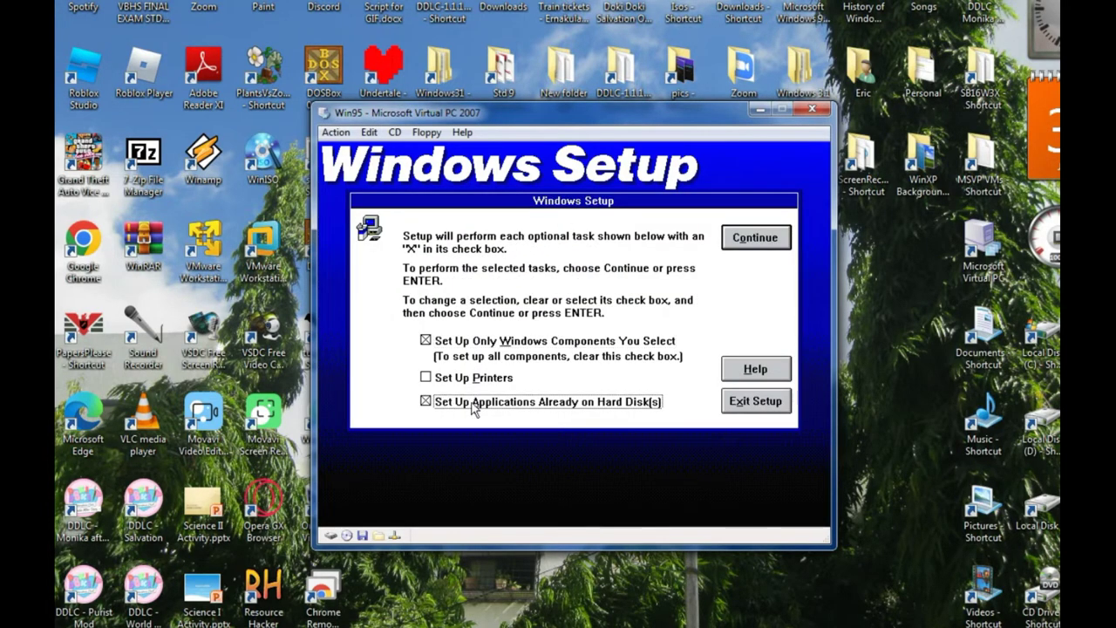
{"action": "key", "text": "Return"}
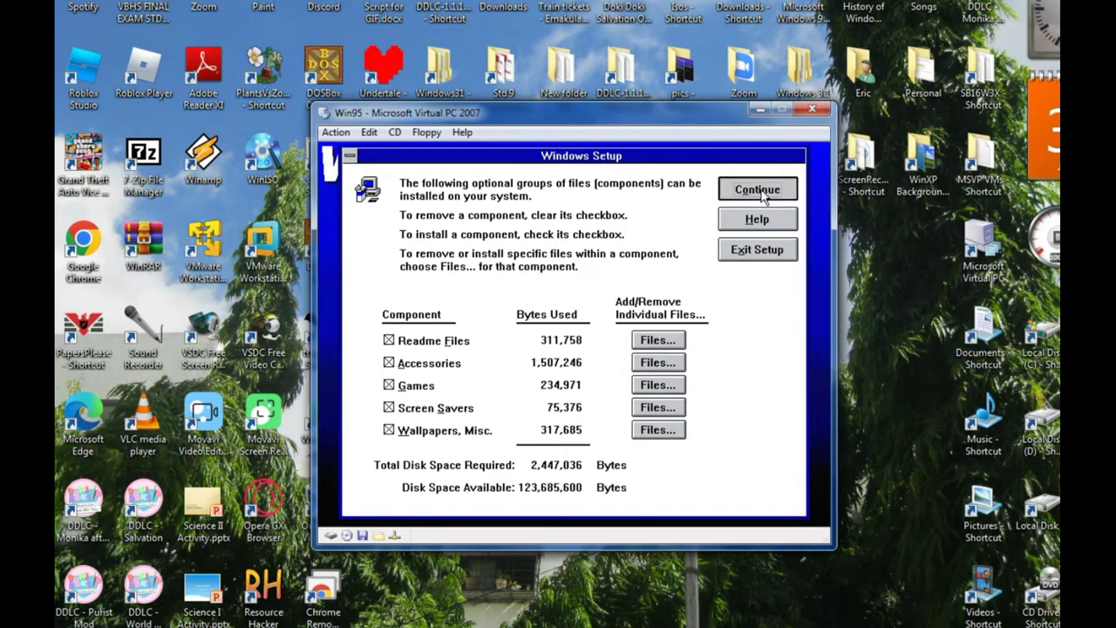
{"action": "left_click", "coordinate": [757, 189]}
{"action": "left_click", "coordinate": [755, 229]}
- Insert the Disk4.img and Disk5.img floppy images and resume copying after each
{"action": "left_click", "coordinate": [426, 131]}
{"action": "left_click", "coordinate": [399, 193]}
{"action": "left_click", "coordinate": [397, 193]}
{"action": "left_click", "coordinate": [839, 540]}
{"action": "left_click", "coordinate": [456, 369]}
{"action": "left_click", "coordinate": [426, 131]}
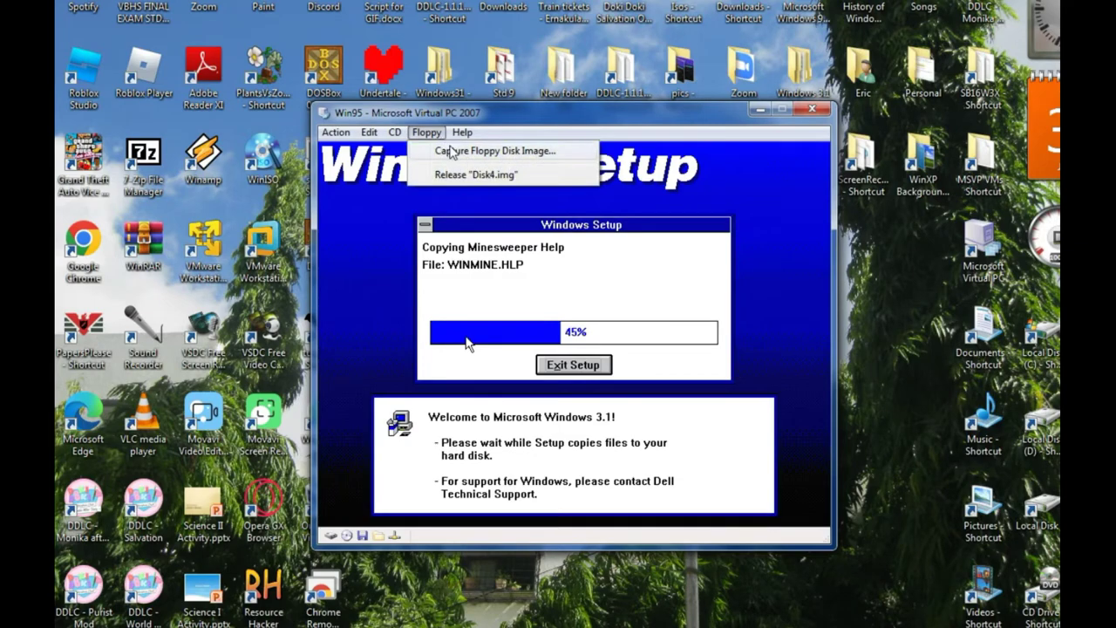
{"action": "left_click", "coordinate": [426, 132]}
{"action": "left_click", "coordinate": [496, 150]}
{"action": "left_click", "coordinate": [332, 225]}
{"action": "left_click", "coordinate": [894, 565]}
- Insert the disk 6 floppy image and resume copying the setup files
{"action": "left_click", "coordinate": [456, 368]}
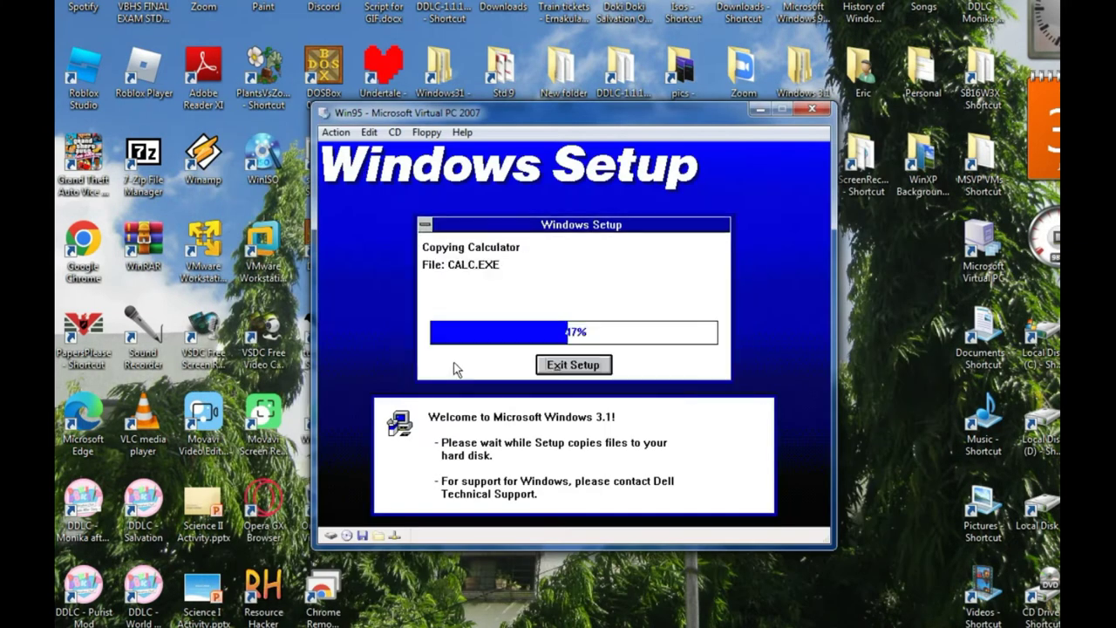
{"action": "left_click", "coordinate": [426, 131]}
{"action": "left_click", "coordinate": [495, 150]}
{"action": "left_click", "coordinate": [332, 230]}
{"action": "left_click", "coordinate": [895, 565]}
{"action": "left_click", "coordinate": [456, 369]}
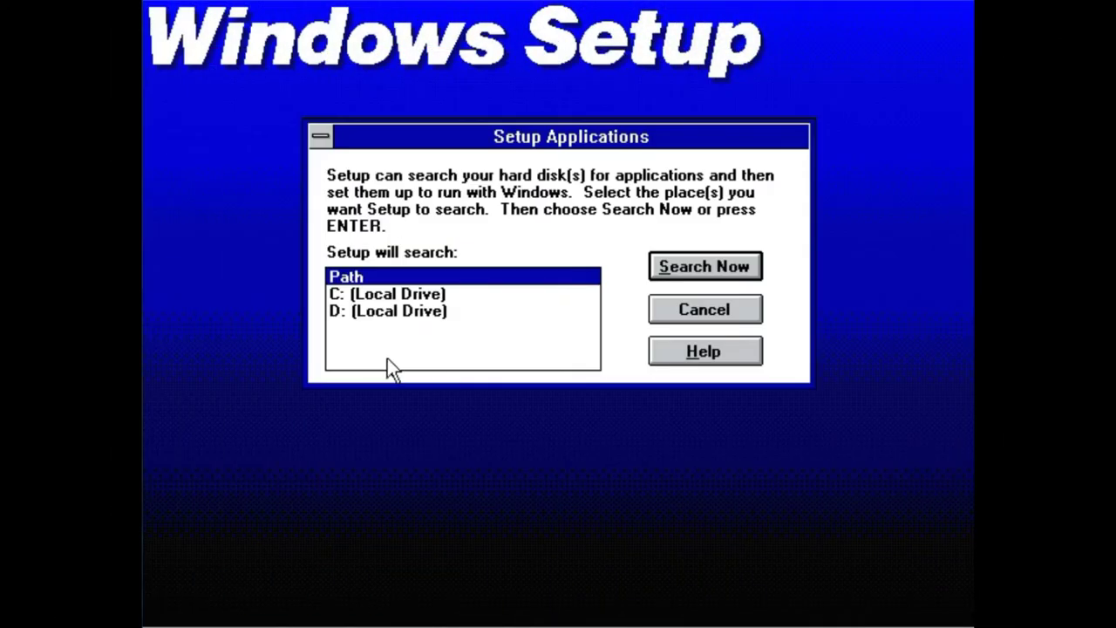
- Search drive C: for applications, naming EDIT.COM as MS-DOS Editor
{"action": "left_click", "coordinate": [392, 291]}
{"action": "left_click", "coordinate": [725, 266]}
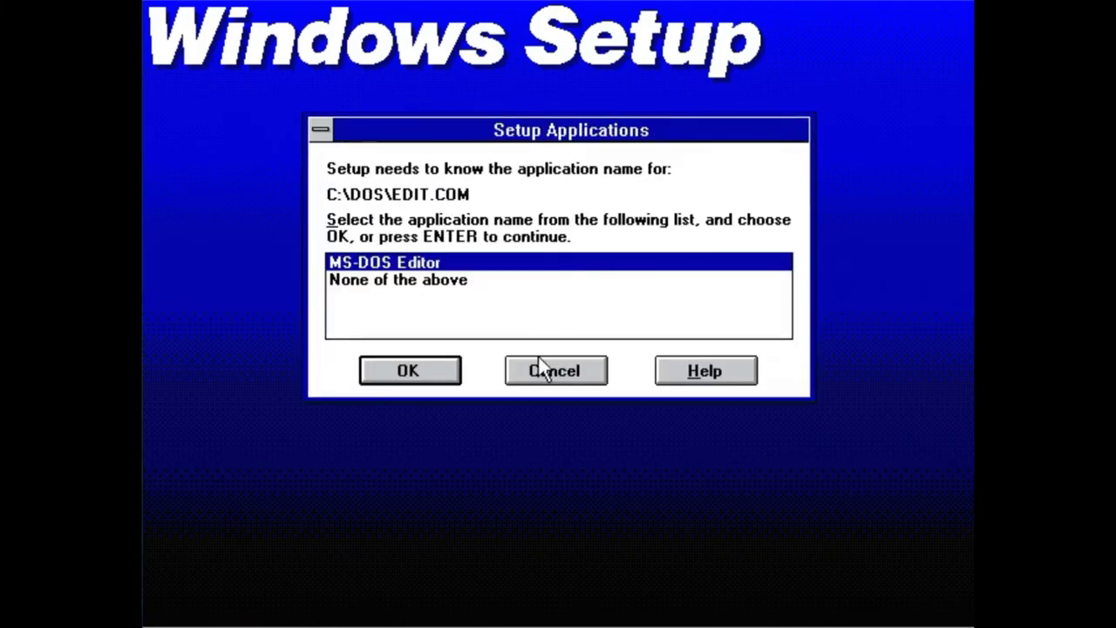
{"action": "key", "text": "Return"}
- Add QBASIC, MS-DOS Editor, MWAV, MWAVTSR, MWBACKUP, MWUNDEL and SmartMon for Windows
{"action": "left_click", "coordinate": [468, 192]}
{"action": "left_click", "coordinate": [556, 227]}
{"action": "double_click", "coordinate": [407, 194]}
{"action": "left_click", "coordinate": [301, 214]}
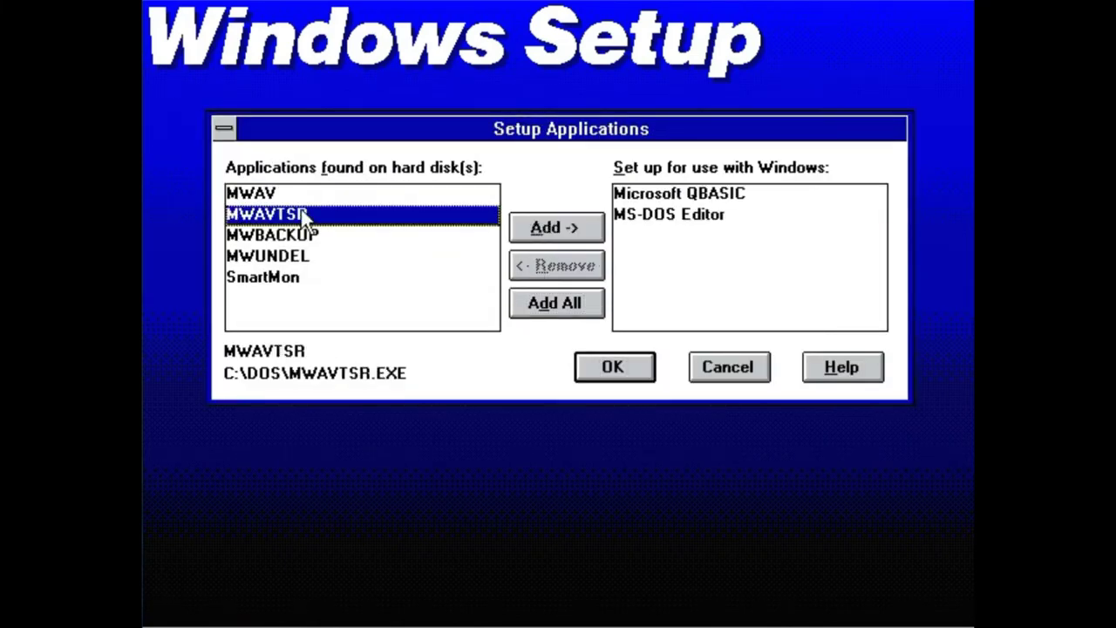
{"action": "left_click", "coordinate": [301, 193], "text": "ctrl"}
{"action": "left_click", "coordinate": [556, 226]}
{"action": "left_click_drag", "start_coordinate": [339, 232], "coordinate": [339, 192]}
{"action": "left_click", "coordinate": [556, 227]}
{"action": "left_click", "coordinate": [601, 364]}
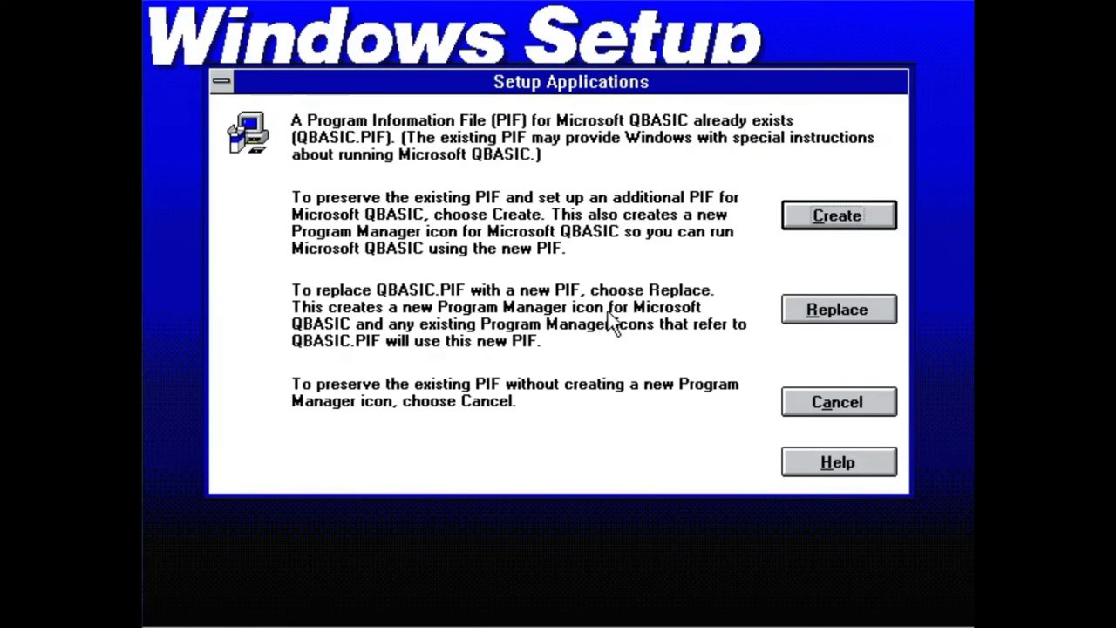
- Replace the QBASIC and MS-DOS Editor program information files and restart Windows
{"action": "left_click", "coordinate": [816, 309]}
{"action": "left_click", "coordinate": [820, 309]}
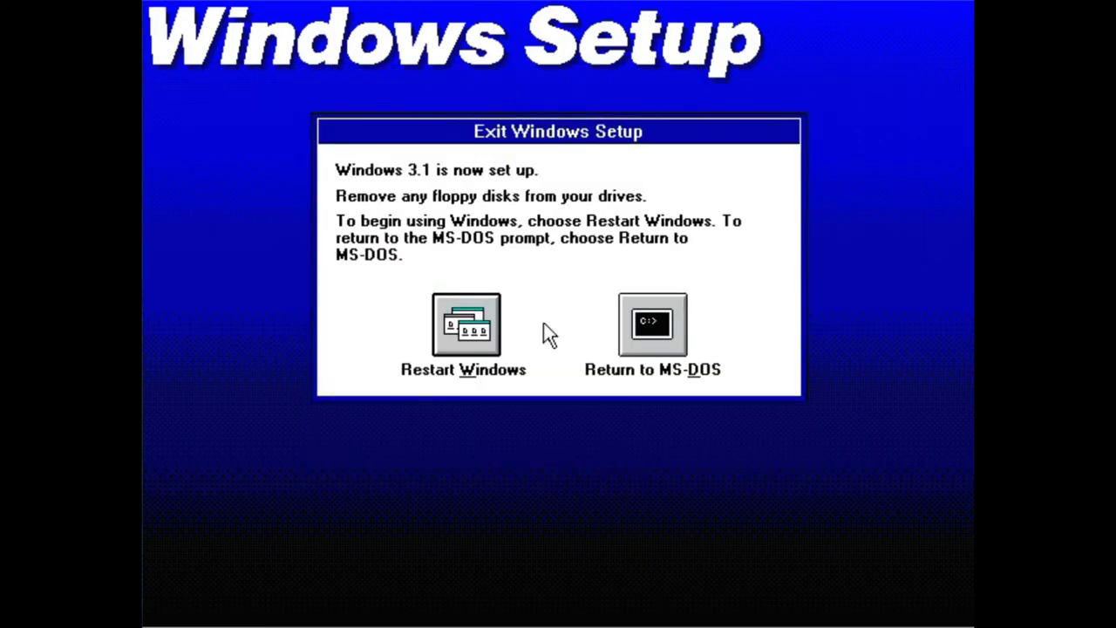
{"action": "left_click", "coordinate": [467, 327]}
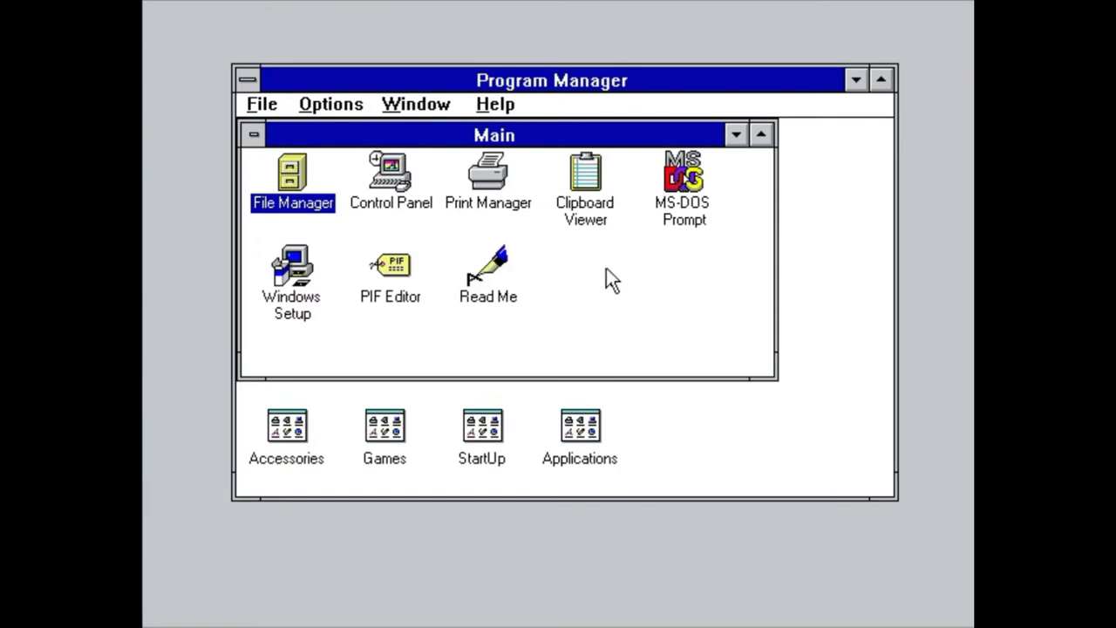
- Check the Sound and Drivers settings in Control Panel, then close it
{"action": "double_click", "coordinate": [389, 199]}
{"action": "double_click", "coordinate": [566, 161]}
{"action": "left_click", "coordinate": [683, 128]}
{"action": "double_click", "coordinate": [466, 150]}
{"action": "key", "text": "Escape"}
{"action": "double_click", "coordinate": [163, 16]}
- Exit Windows 3.1 and turn off the virtual machine
{"action": "double_click", "coordinate": [247, 80]}
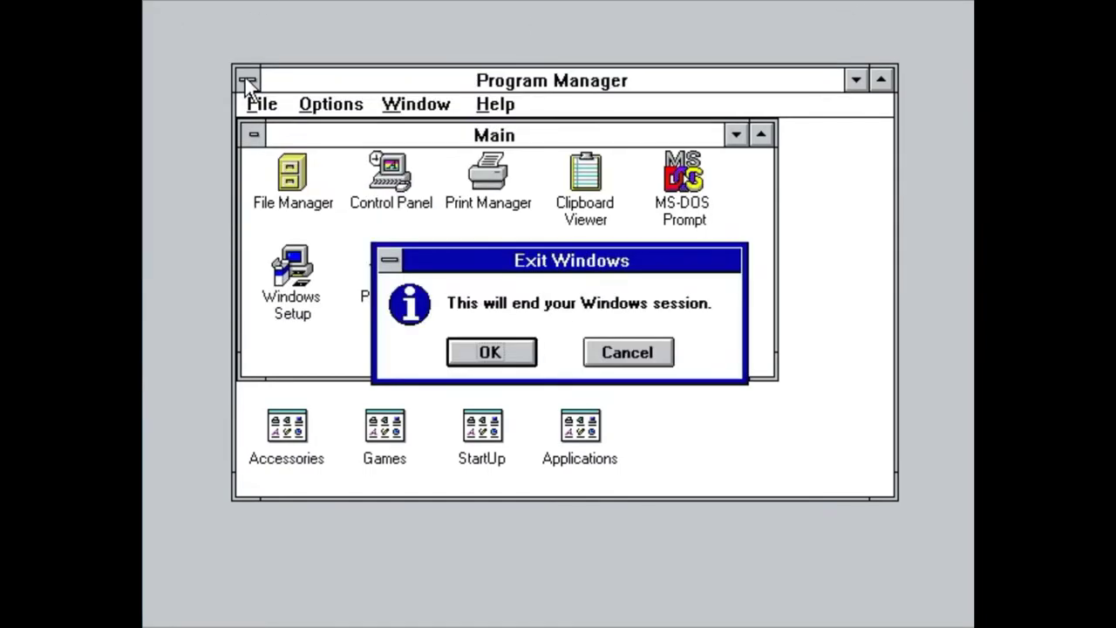
{"action": "left_click", "coordinate": [489, 351]}
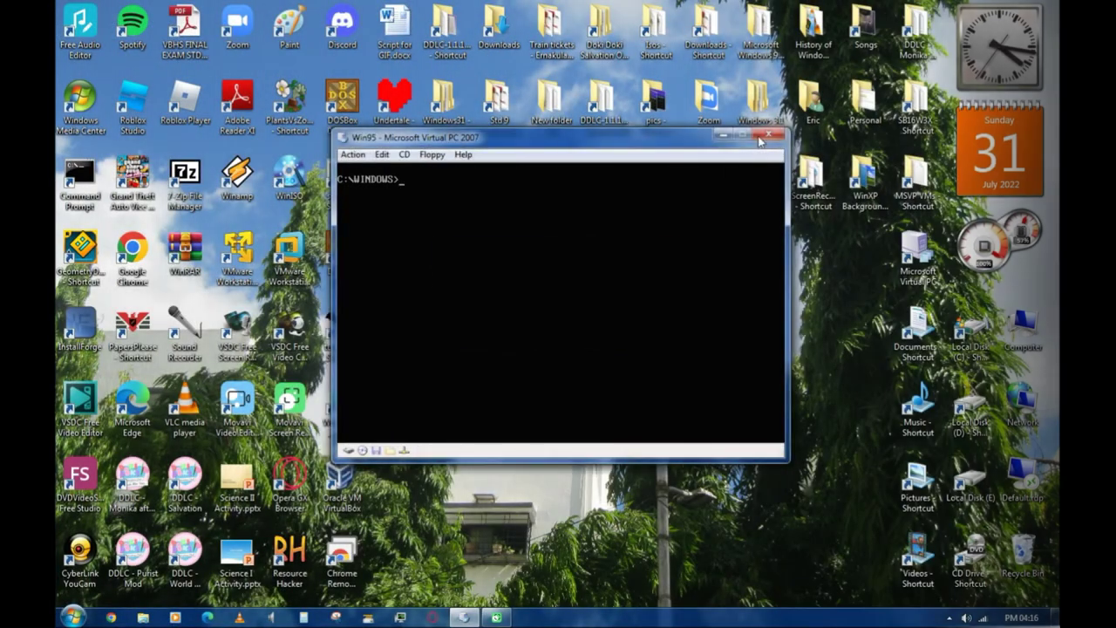
{"action": "left_click", "coordinate": [773, 137]}
{"action": "left_click", "coordinate": [610, 328]}
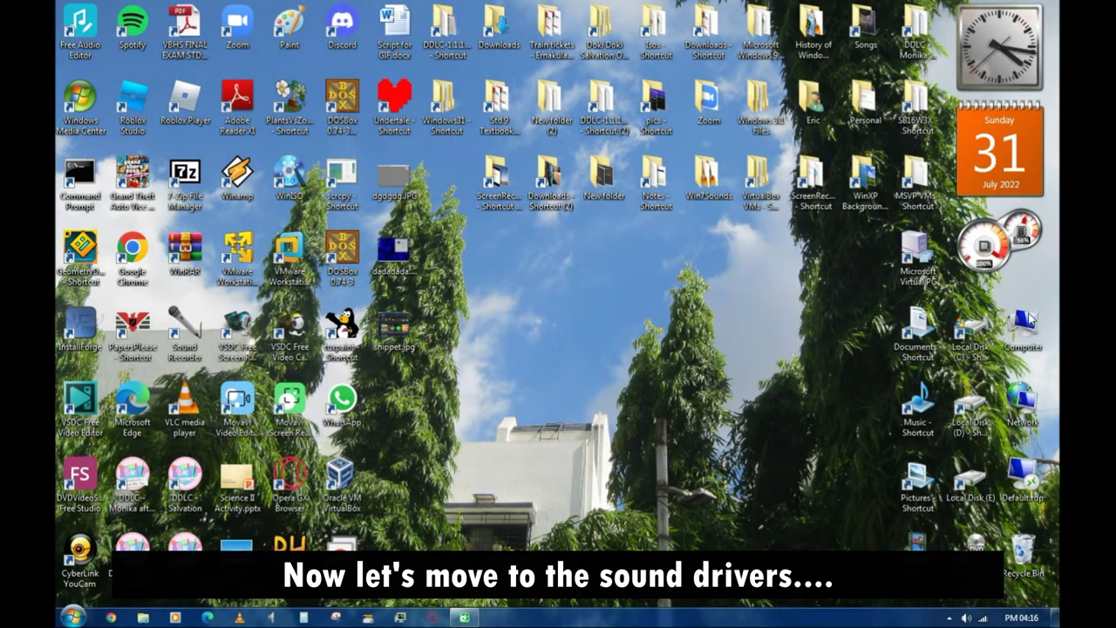
- Accept paths C:\SB16 and C:\WINDOWS and address 220, IRQ 5, DMA 1/5 to start copying
{"action": "key", "text": "Down"}
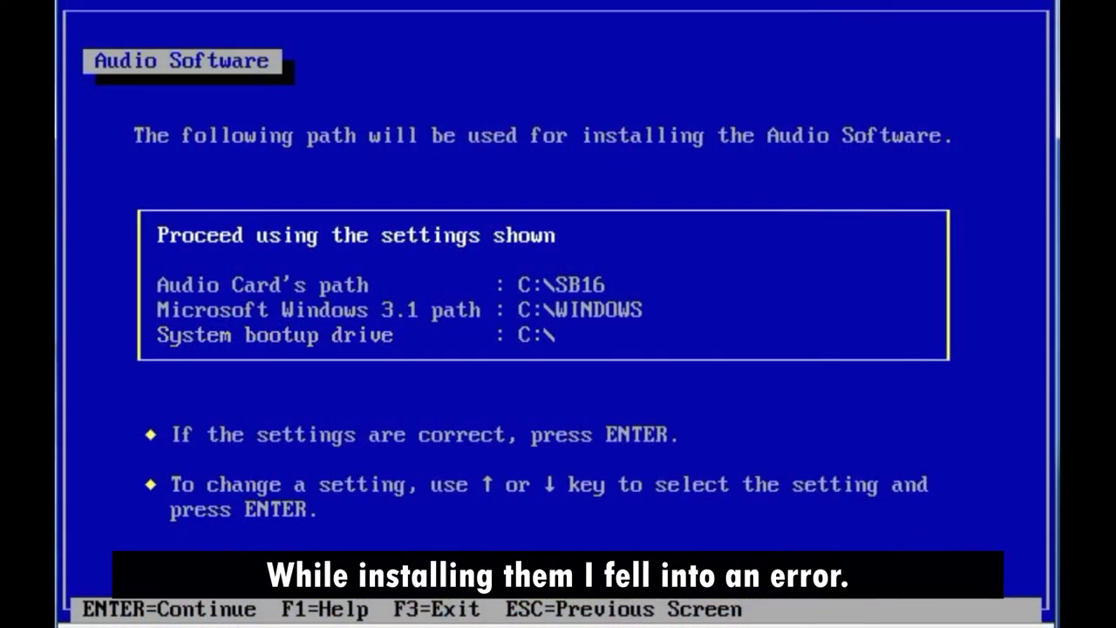
{"action": "key", "text": "Return"}
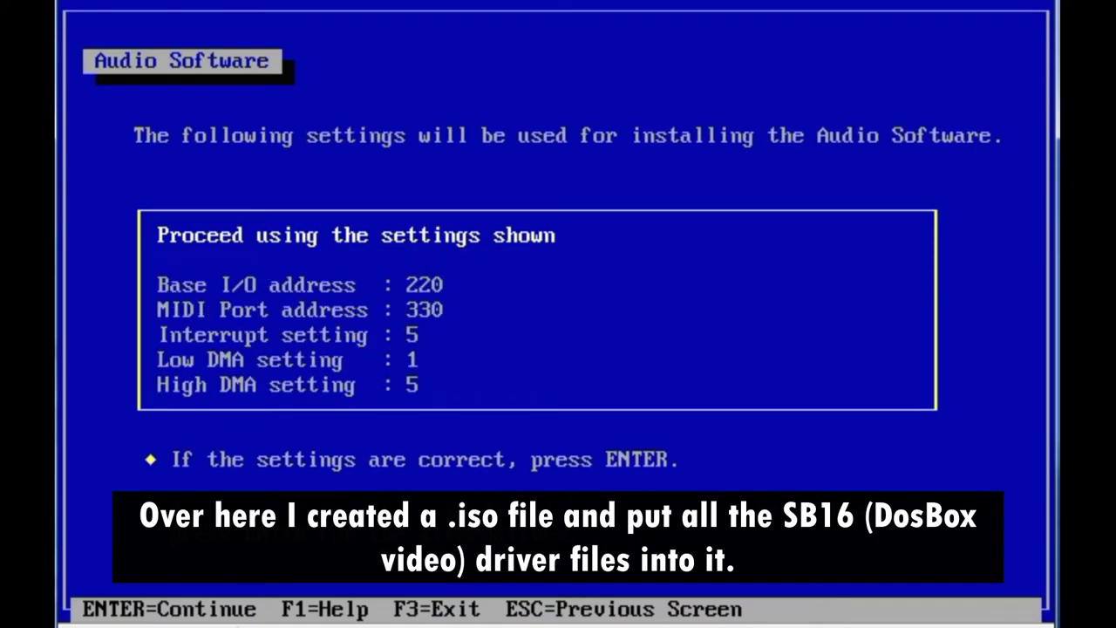
{"action": "key", "text": "Return"}
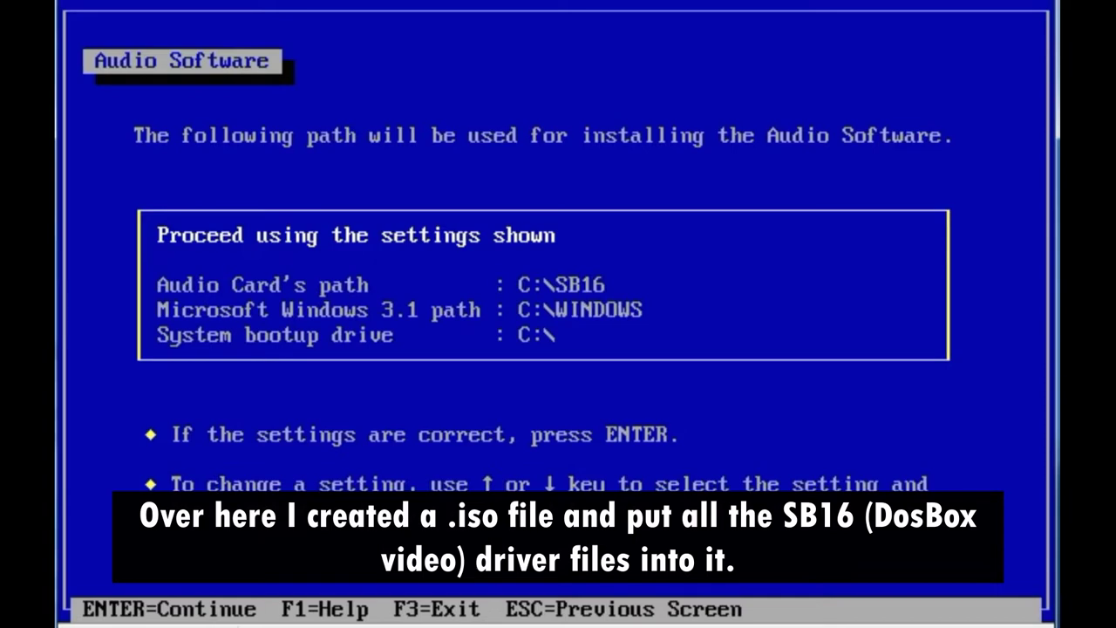
{"action": "key", "text": "Down"}
{"action": "key", "text": "Down"}
{"action": "key", "text": "Up"}
{"action": "key", "text": "Up"}
{"action": "key", "text": "Up"}
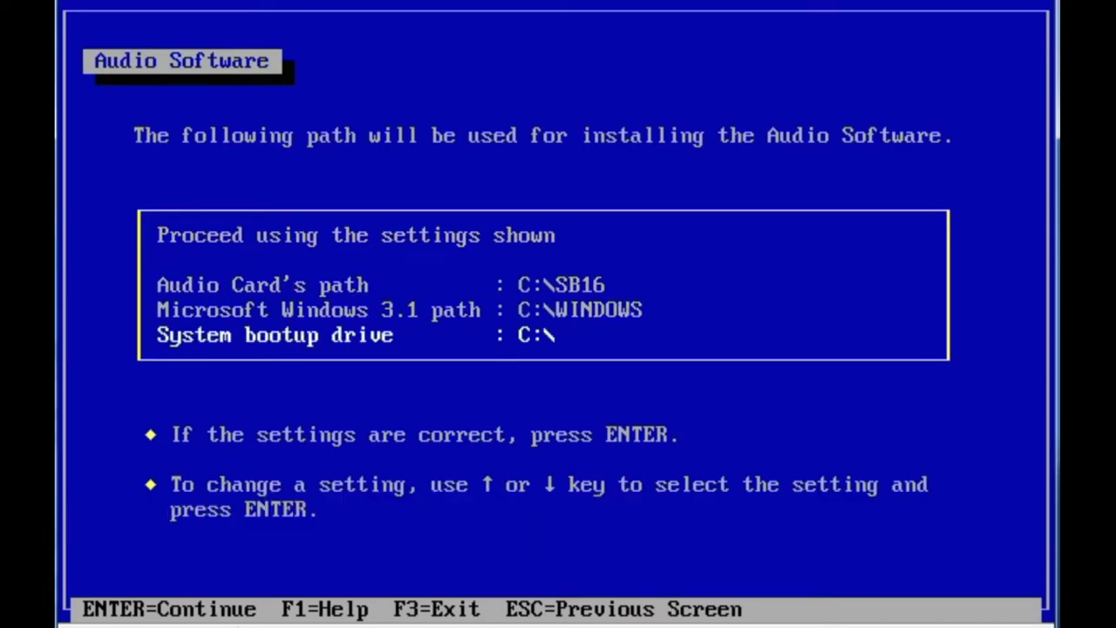
{"action": "key", "text": "Down"}
{"action": "key", "text": "Return"}
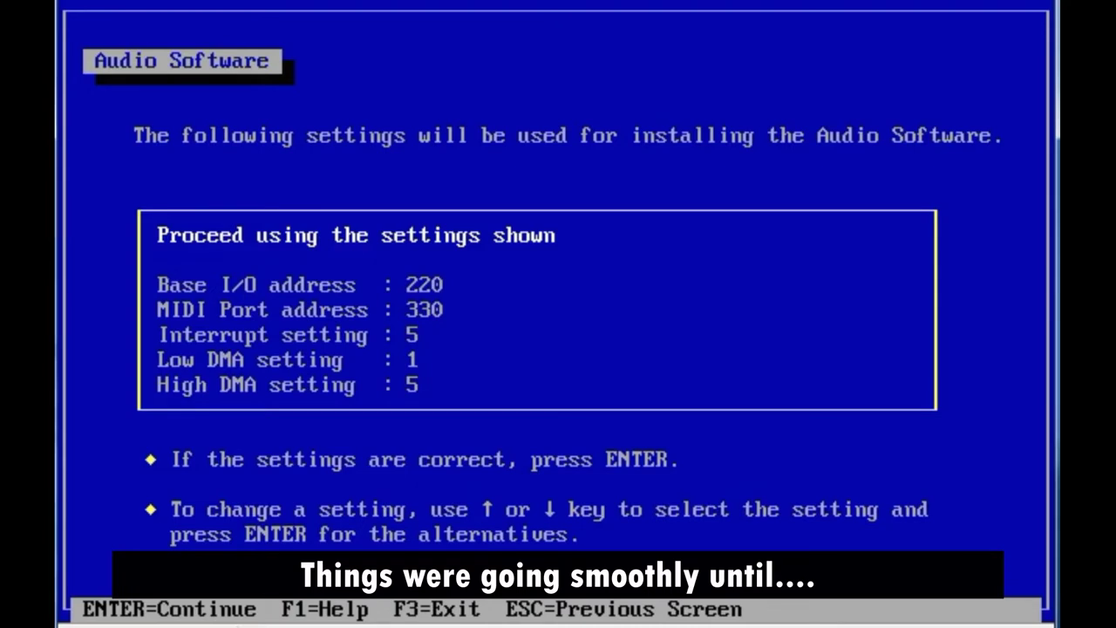
{"action": "key", "text": "Return"}
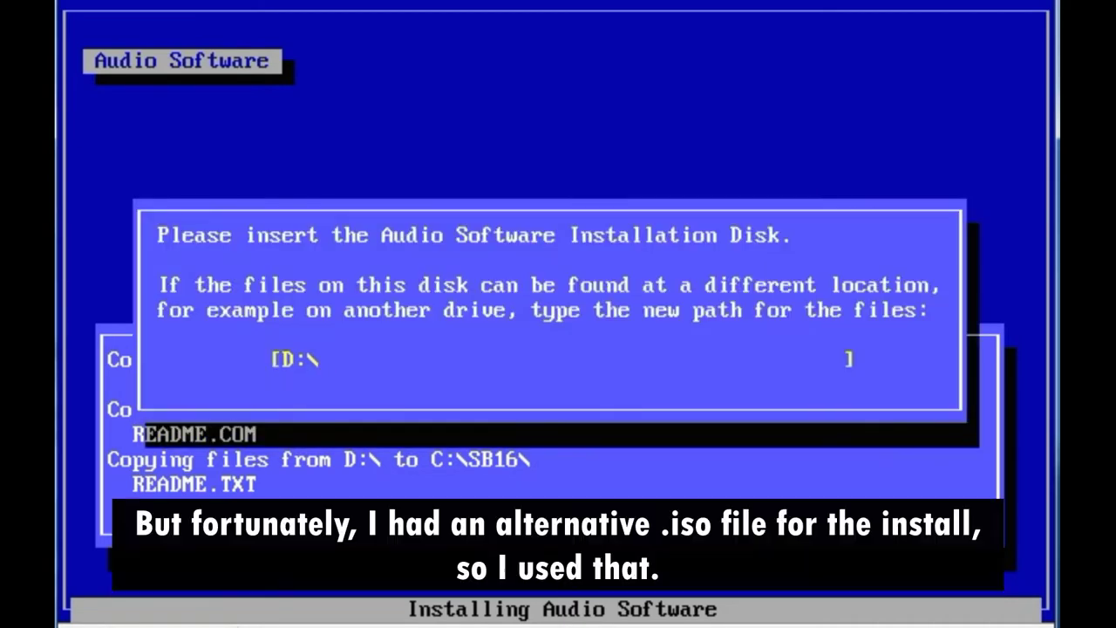
- Capture the SoundBlaster 16.iso image in the virtual CD drive
{"action": "left_click", "coordinate": [229, 4]}
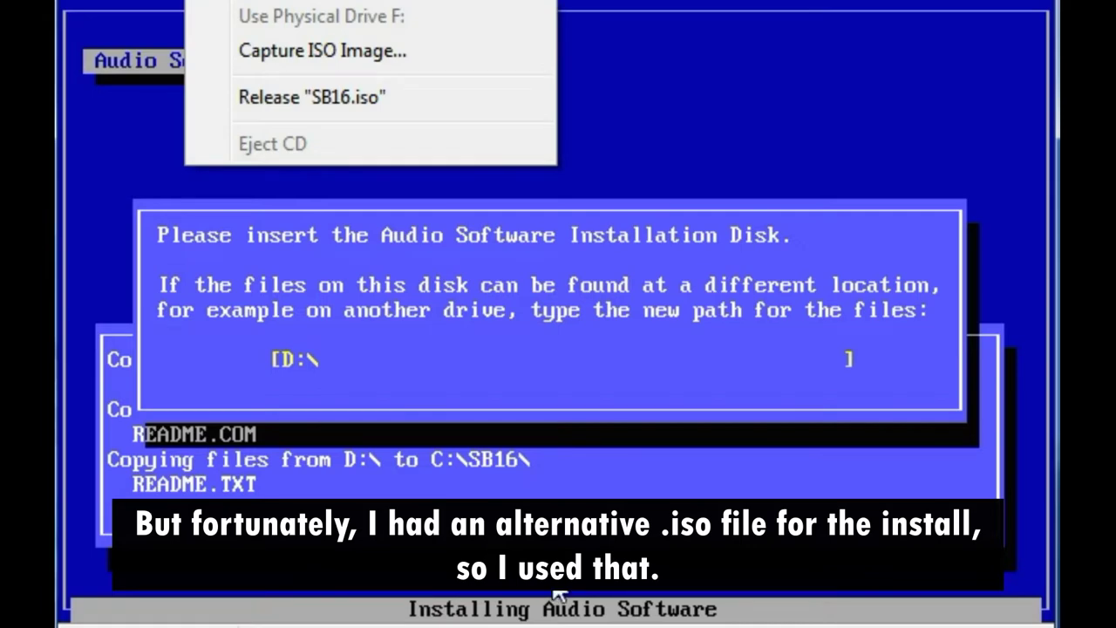
{"action": "key", "text": "Escape"}
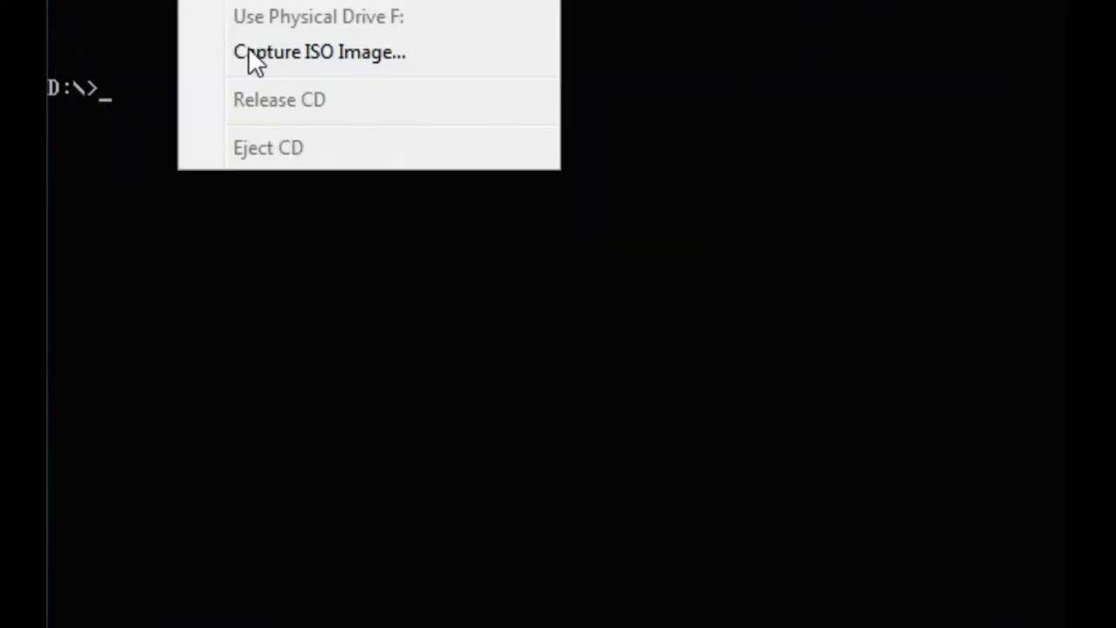
{"action": "left_click", "coordinate": [251, 54]}
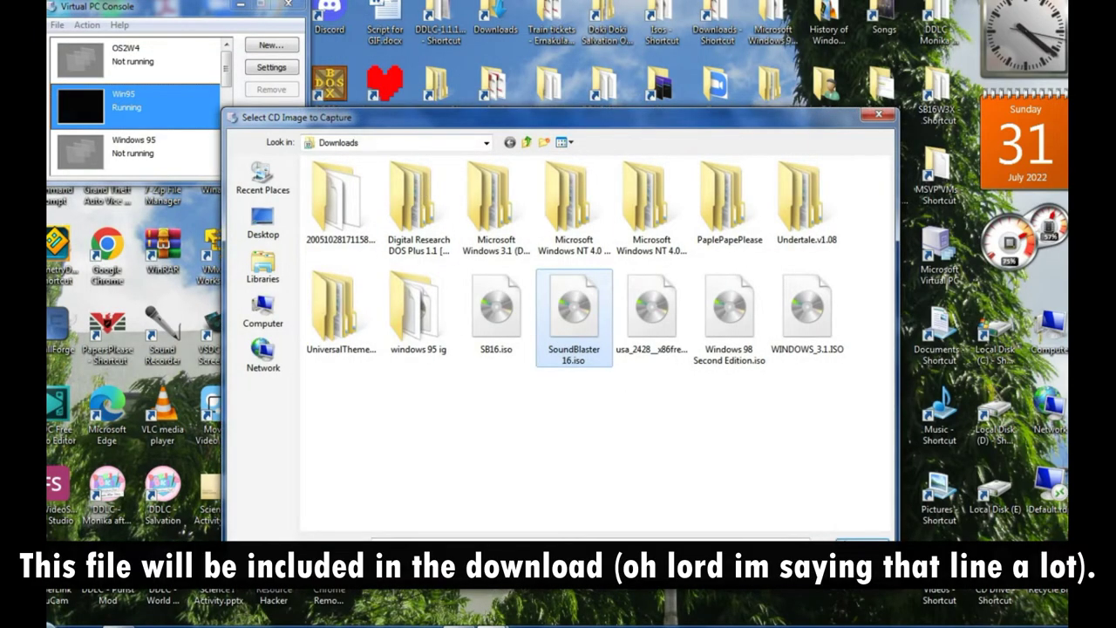
{"action": "key", "text": "Return"}
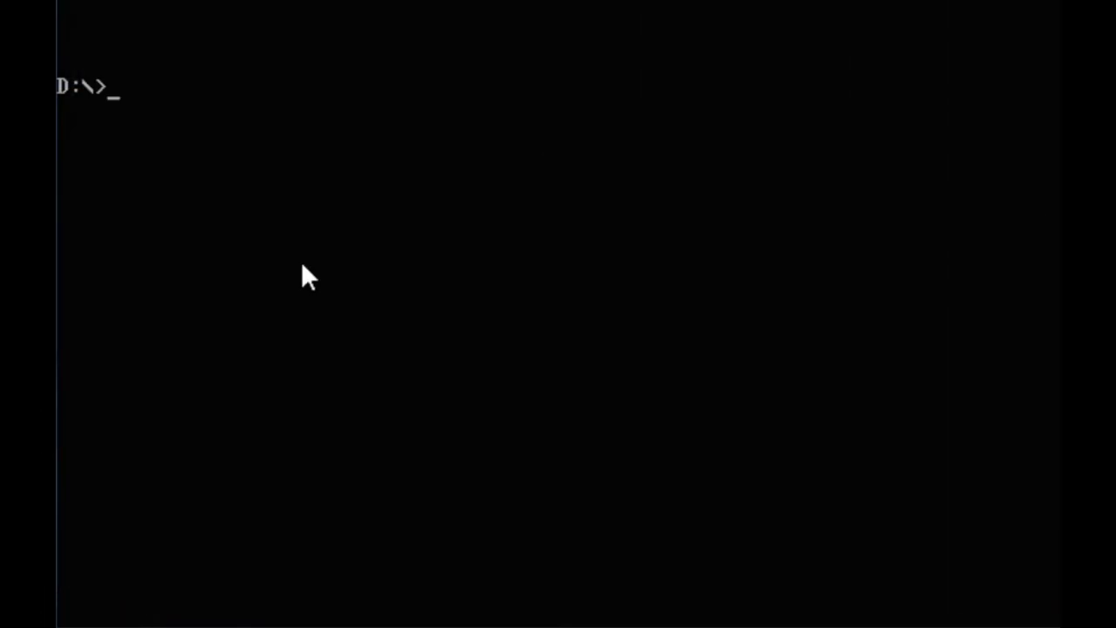
- List drive D: and run INSTALL, choosing English as the setup language
{"action": "type", "text": "dir"}
{"action": "key", "text": "Return"}
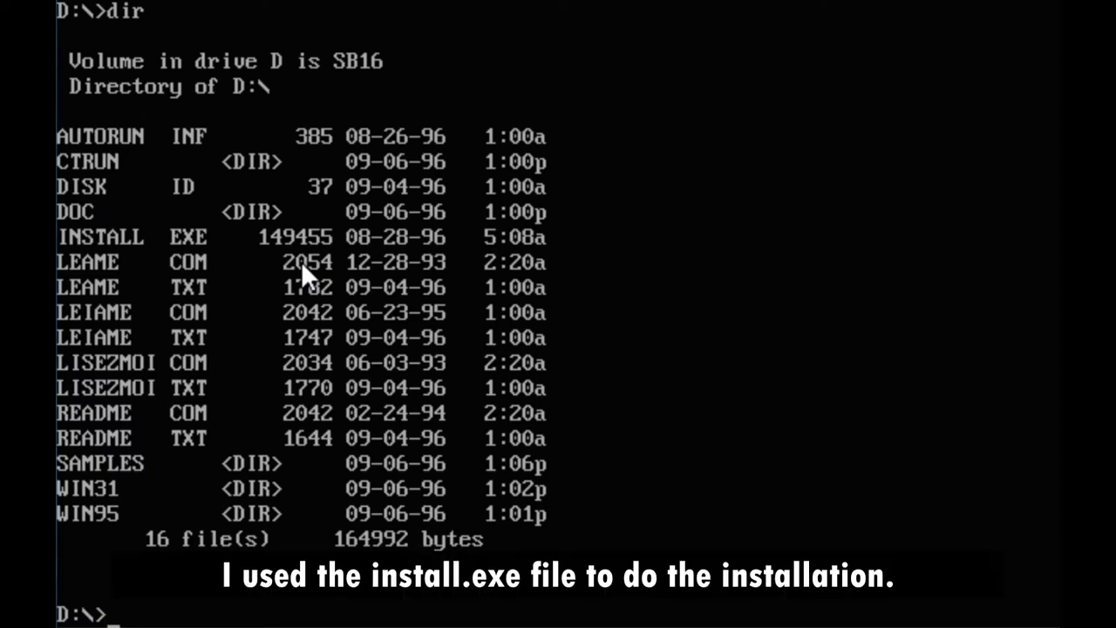
{"action": "type", "text": "install"}
{"action": "key", "text": "Return"}
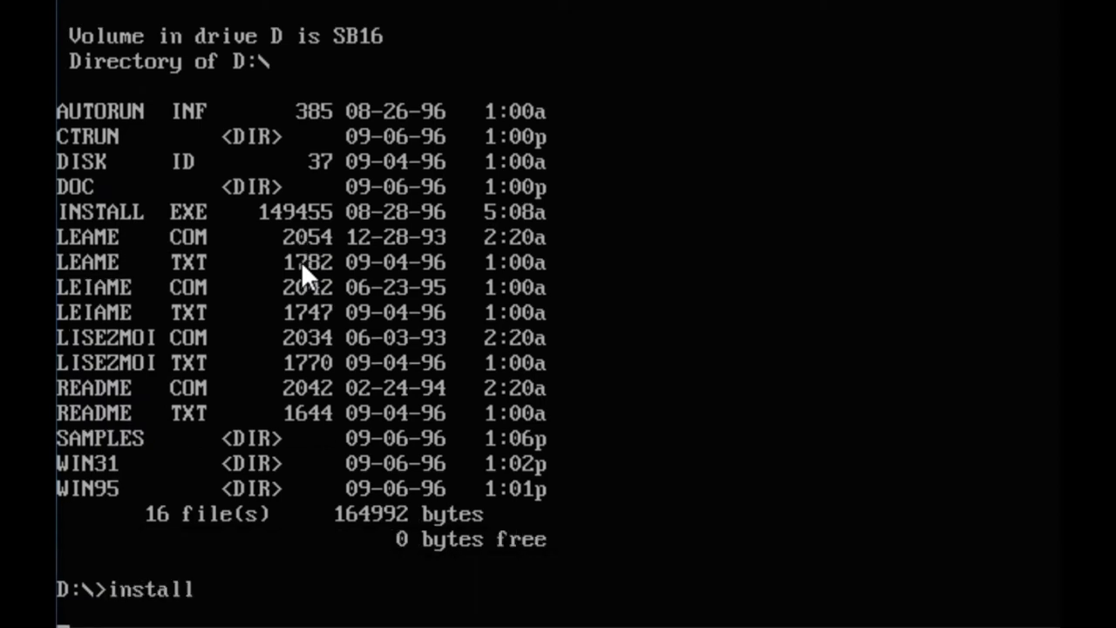
{"action": "key", "text": "Return"}
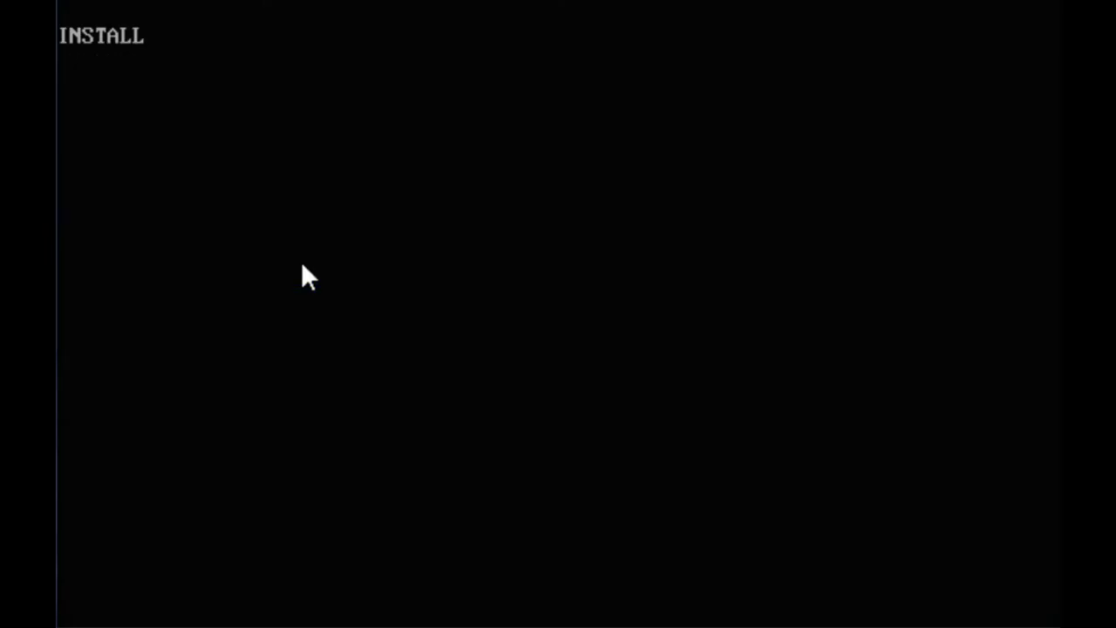
- Run a Full Installation, accepting paths and settings and answering yes to the directory and Texto'LE prompts
{"action": "key", "text": "Return"}
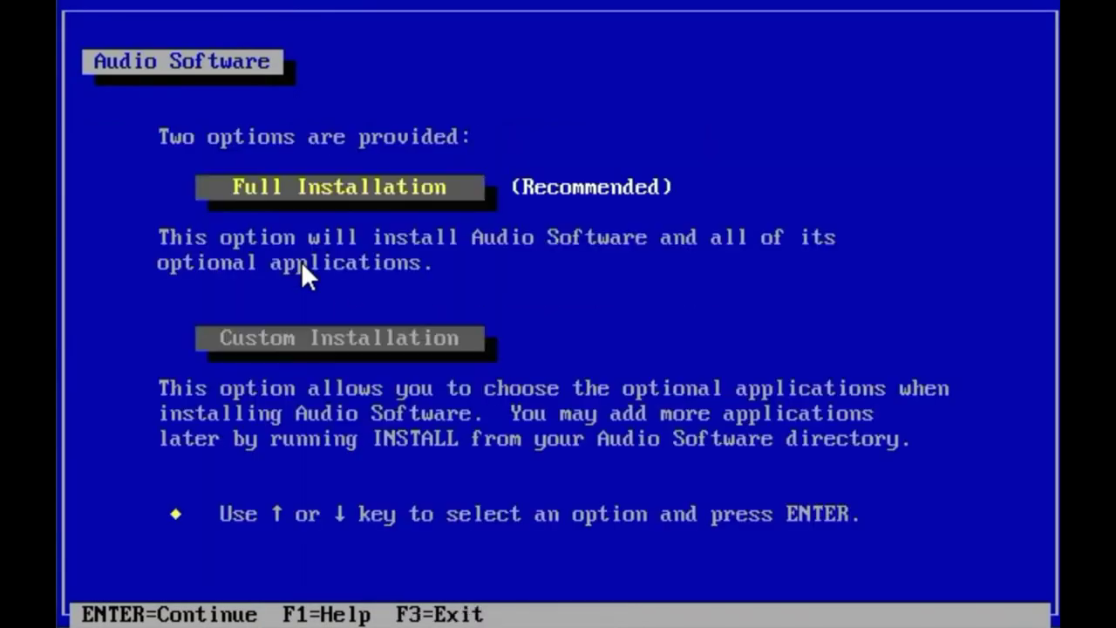
{"action": "key", "text": "Return"}
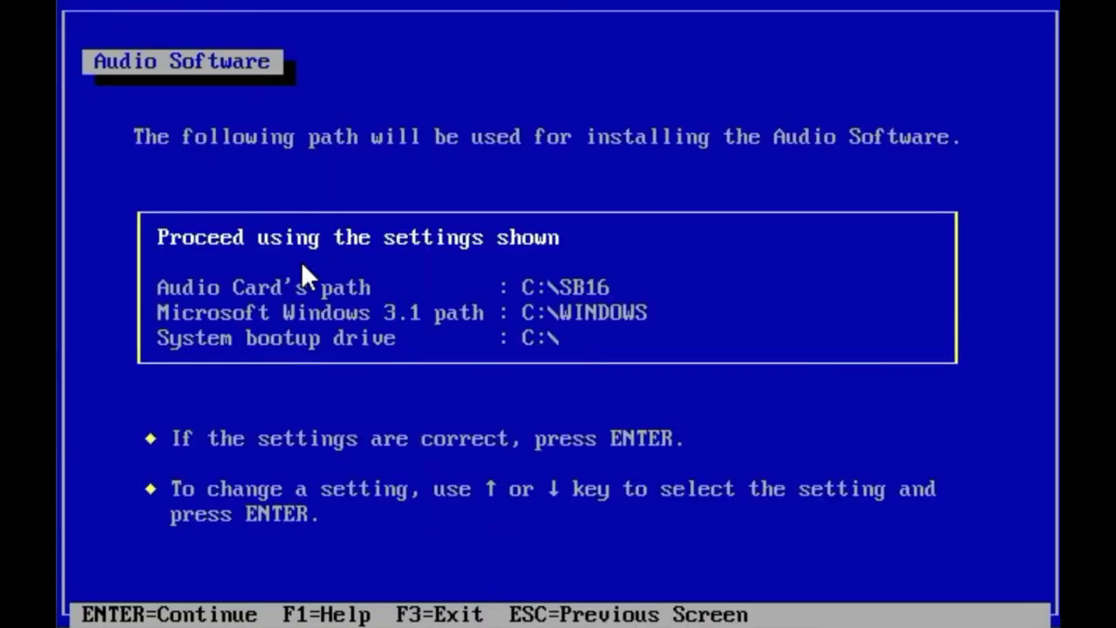
{"action": "key", "text": "Return"}
{"action": "key", "text": "y"}
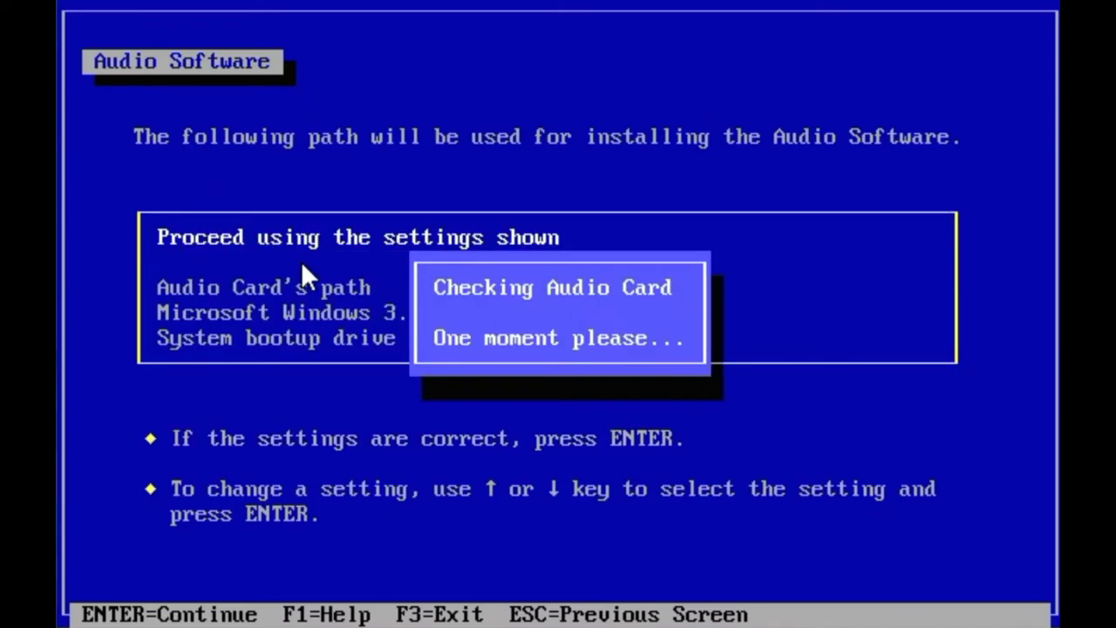
{"action": "key", "text": "Return"}
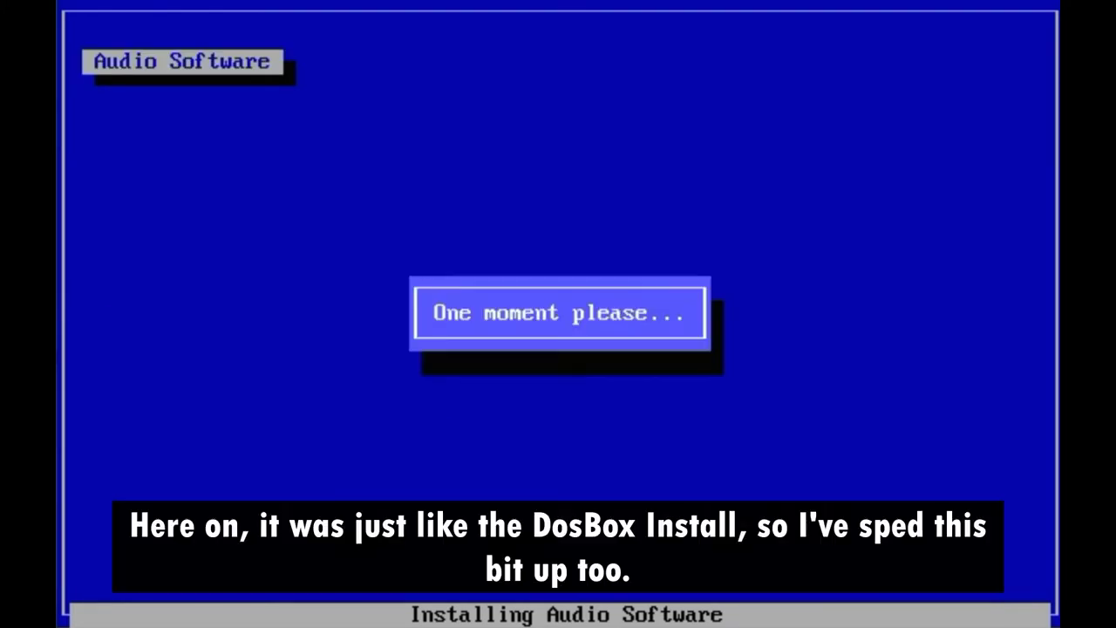
{"action": "key", "text": "Return"}
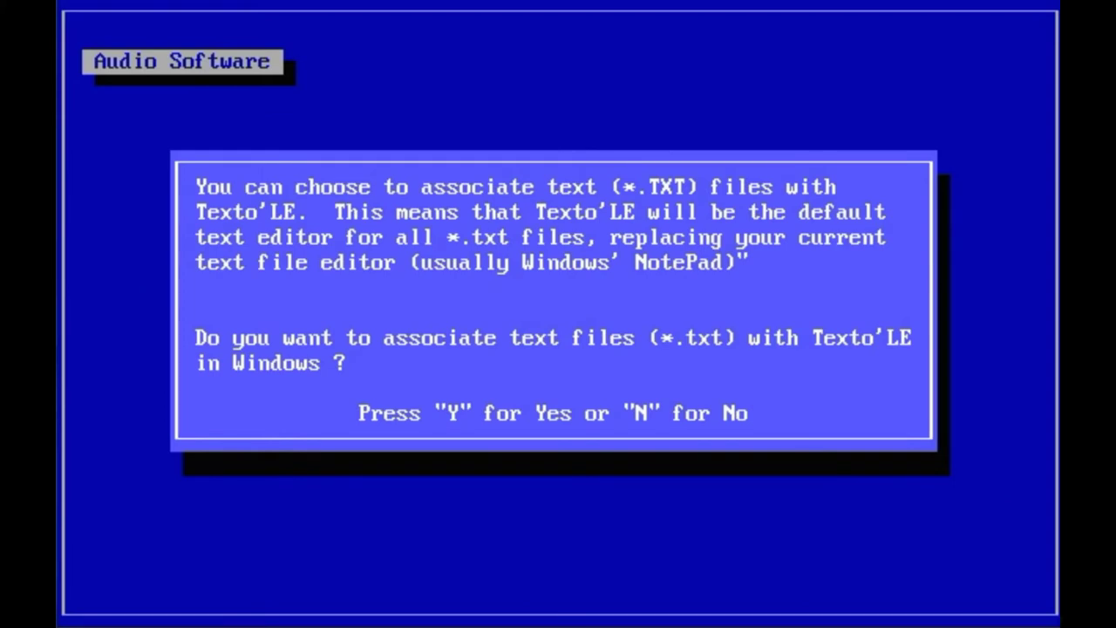
{"action": "key", "text": "y"}
{"action": "key", "text": "Return"}
{"action": "key", "text": "Return"}
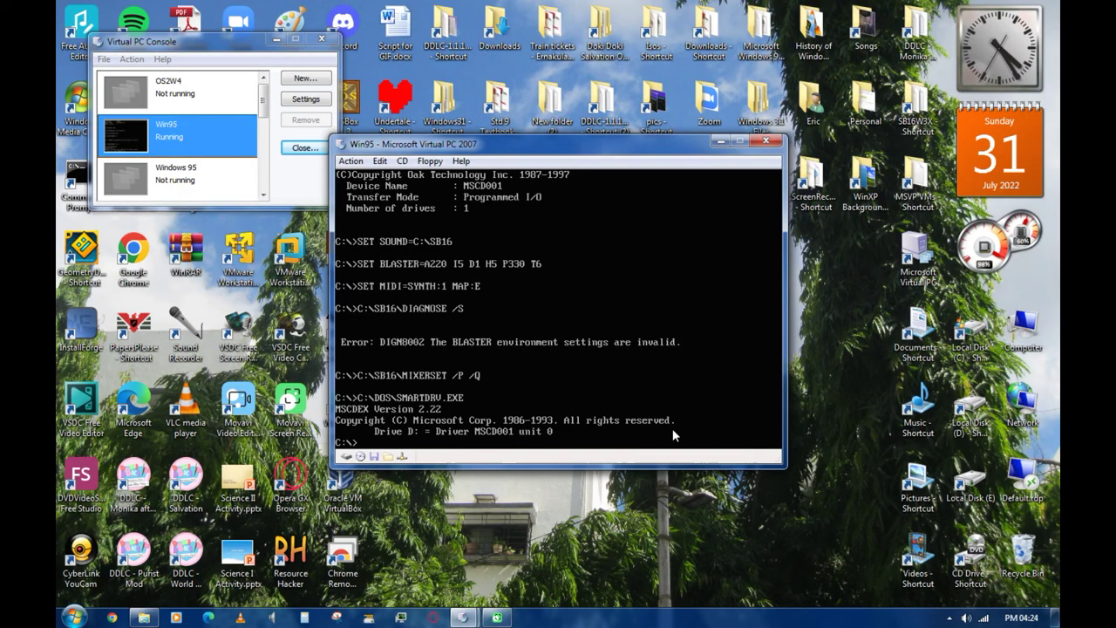
- Change to C:\WINDOWS and start Windows 3.1 with win
{"action": "type", "text": "cd windows"}
{"action": "key", "text": "Return"}
{"action": "type", "text": "win"}
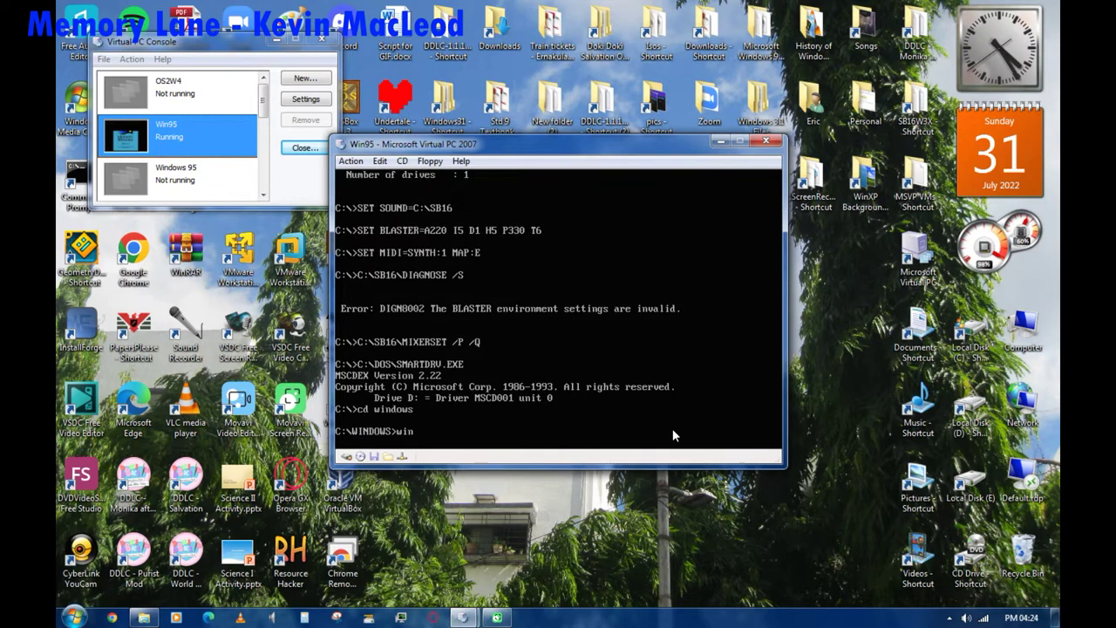
{"action": "key", "text": "Return"}
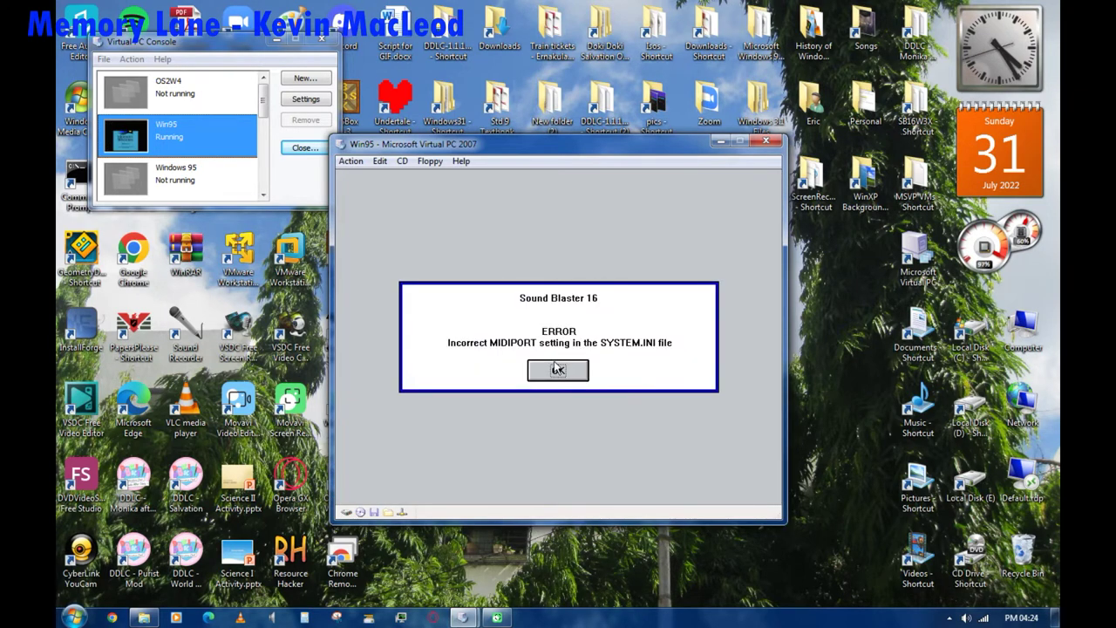
- Dismiss the MIDIPORT and End of Setup messages, minimize TextAssist and Audio Software, open Control Panel
{"action": "left_click", "coordinate": [556, 369]}
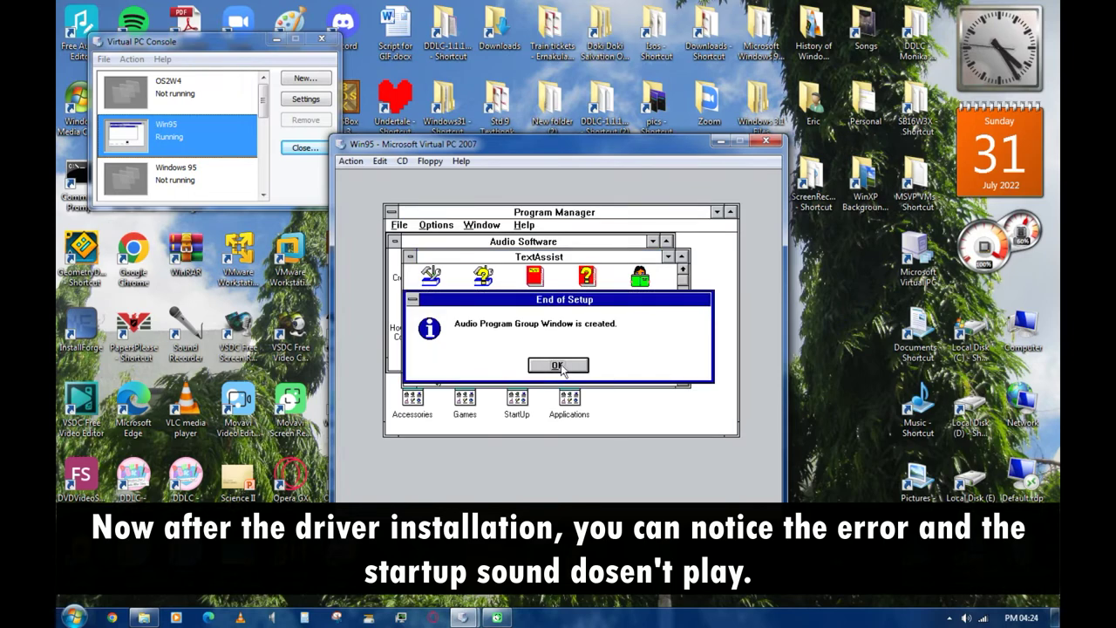
{"action": "left_click", "coordinate": [576, 364]}
{"action": "double_click", "coordinate": [412, 257]}
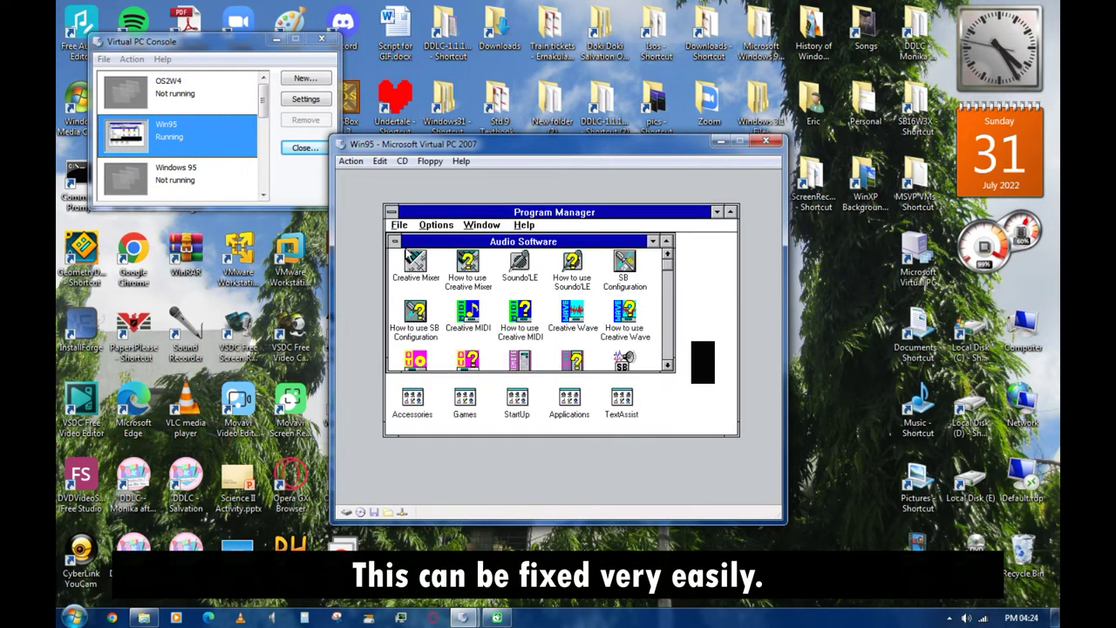
{"action": "double_click", "coordinate": [394, 240]}
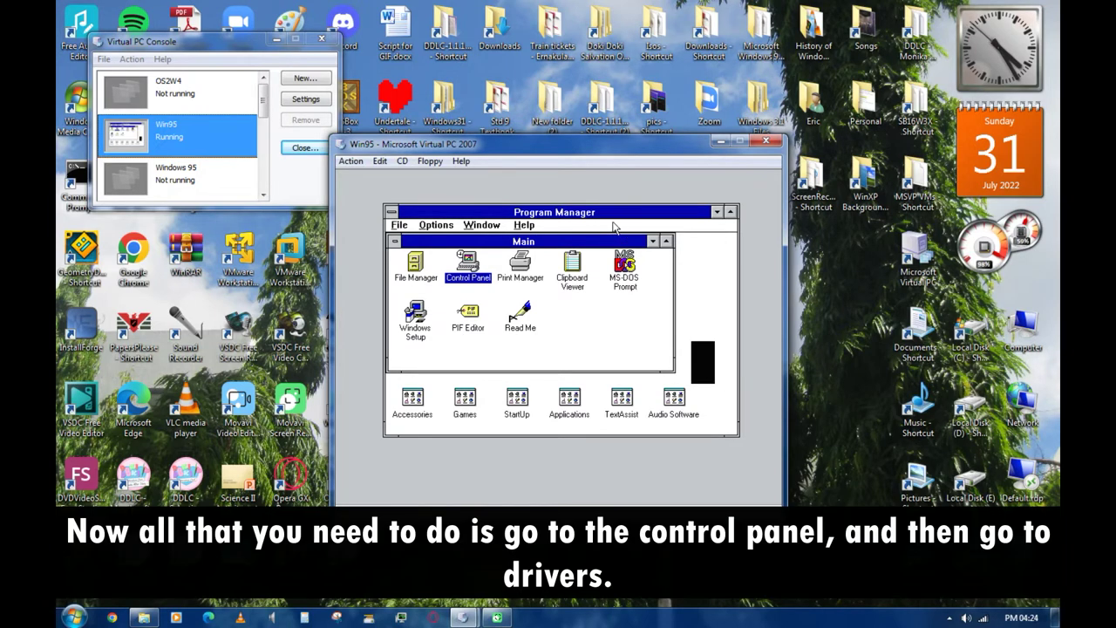
{"action": "double_click", "coordinate": [477, 269]}
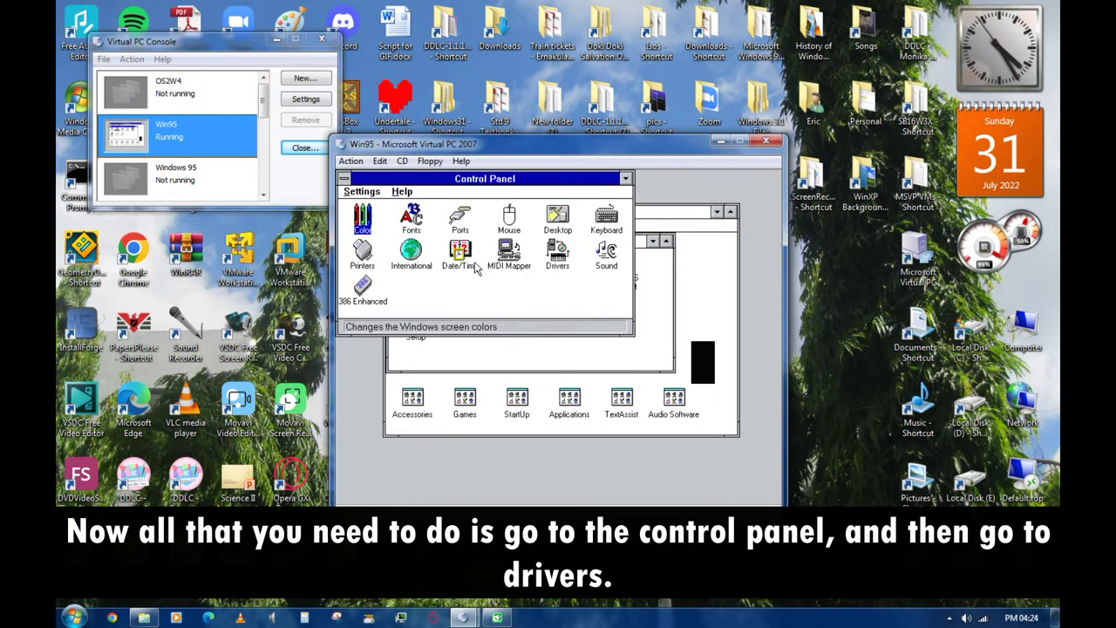
- In Drivers, add Creative Labs Sound Blaster 1.5 from the driver list
{"action": "double_click", "coordinate": [558, 253]}
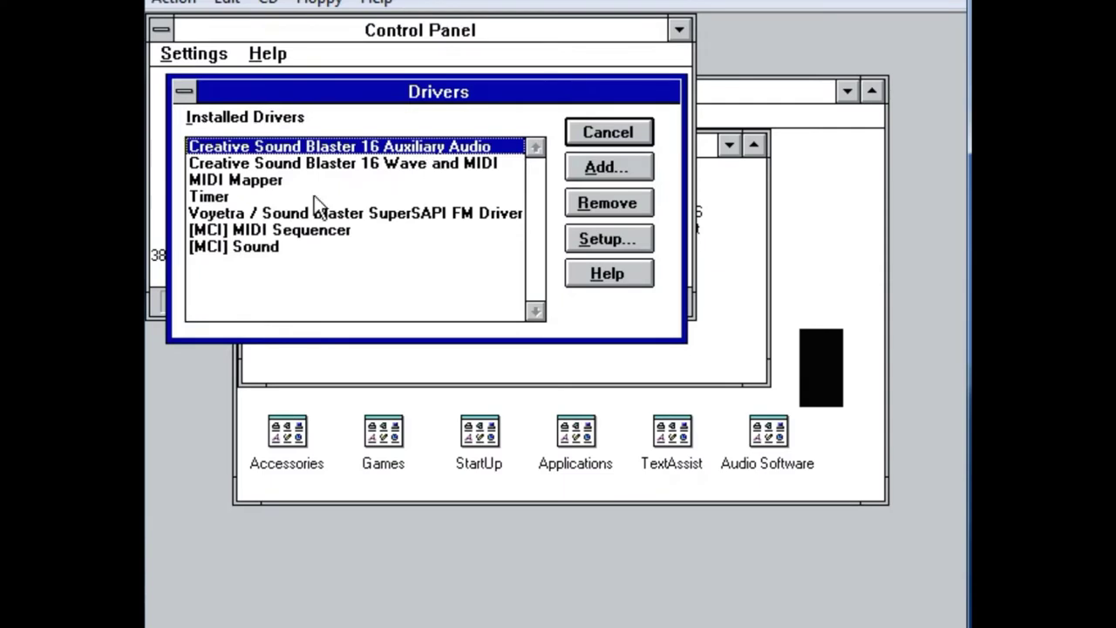
{"action": "left_click", "coordinate": [406, 180]}
{"action": "left_click", "coordinate": [476, 164]}
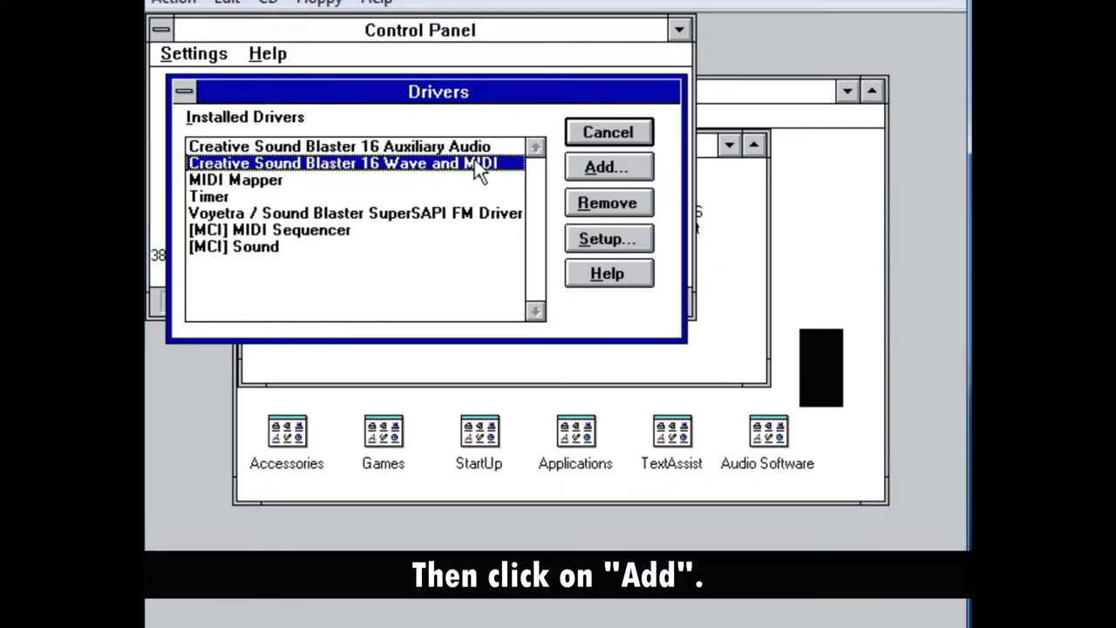
{"action": "left_click", "coordinate": [581, 166]}
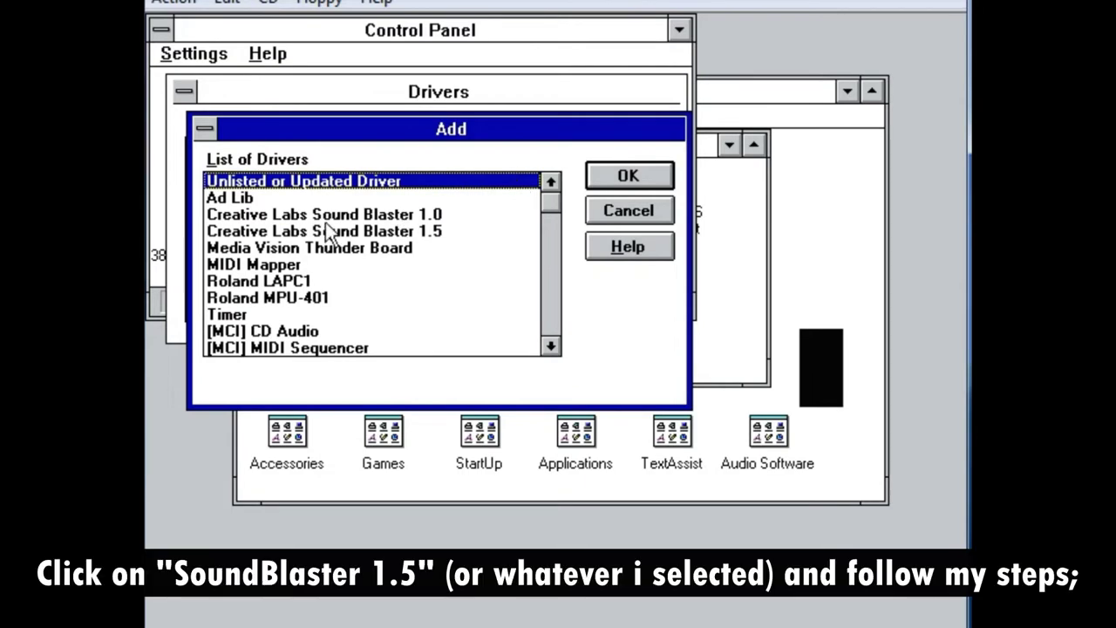
{"action": "left_click", "coordinate": [316, 234]}
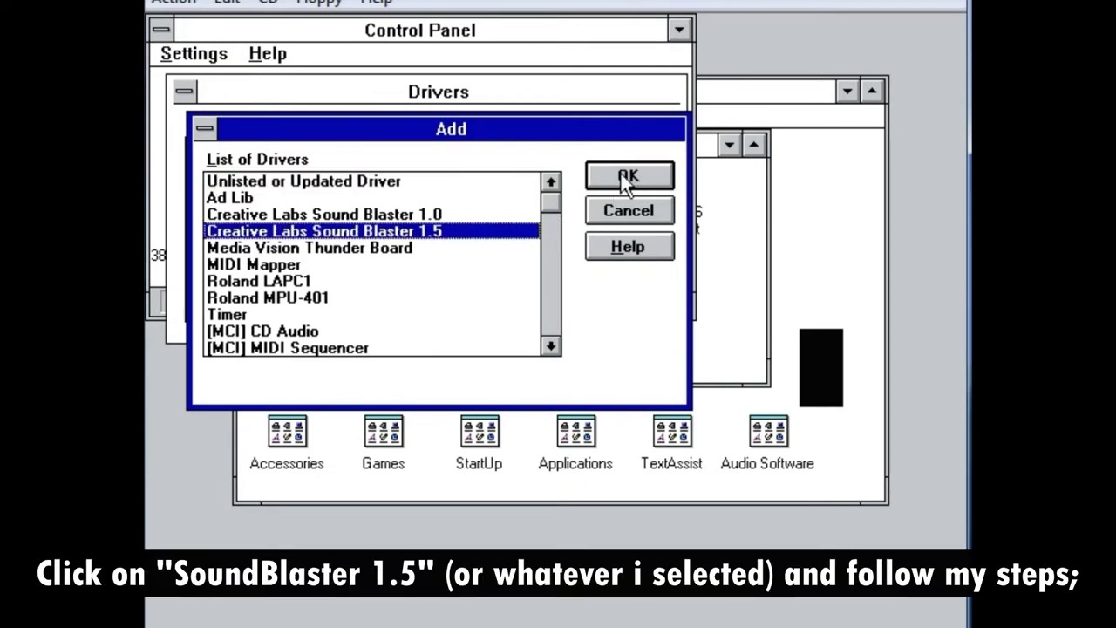
{"action": "left_click", "coordinate": [621, 174]}
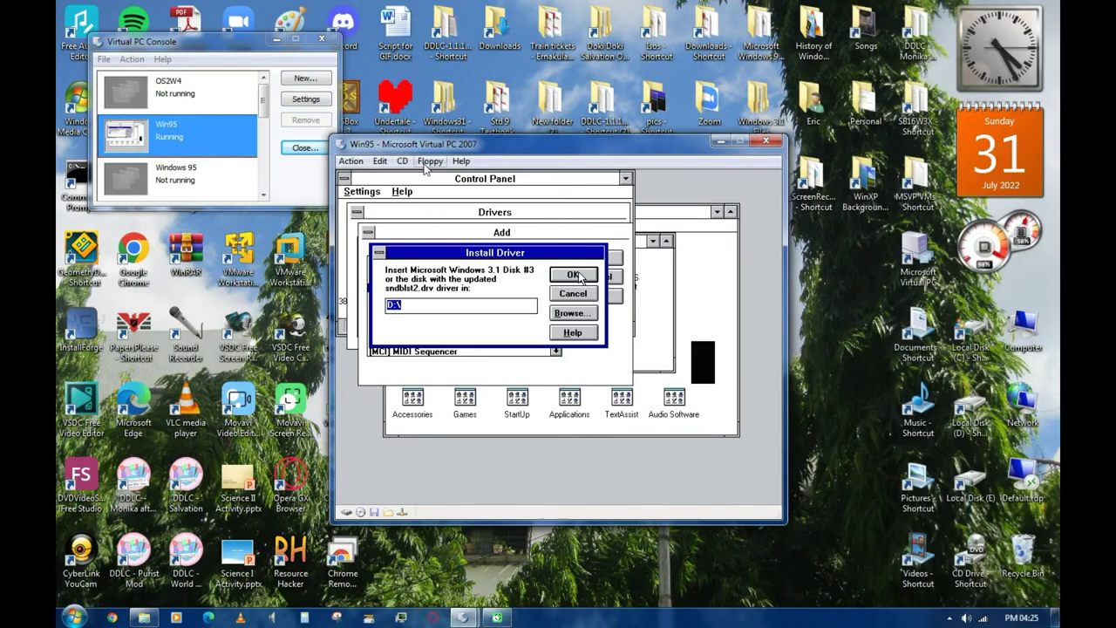
- Load Disk3.img from the Microsoft Windows 3.1 (Dell OEM) image folders into the floppy drive
{"action": "left_click", "coordinate": [319, 2]}
{"action": "left_click", "coordinate": [446, 178]}
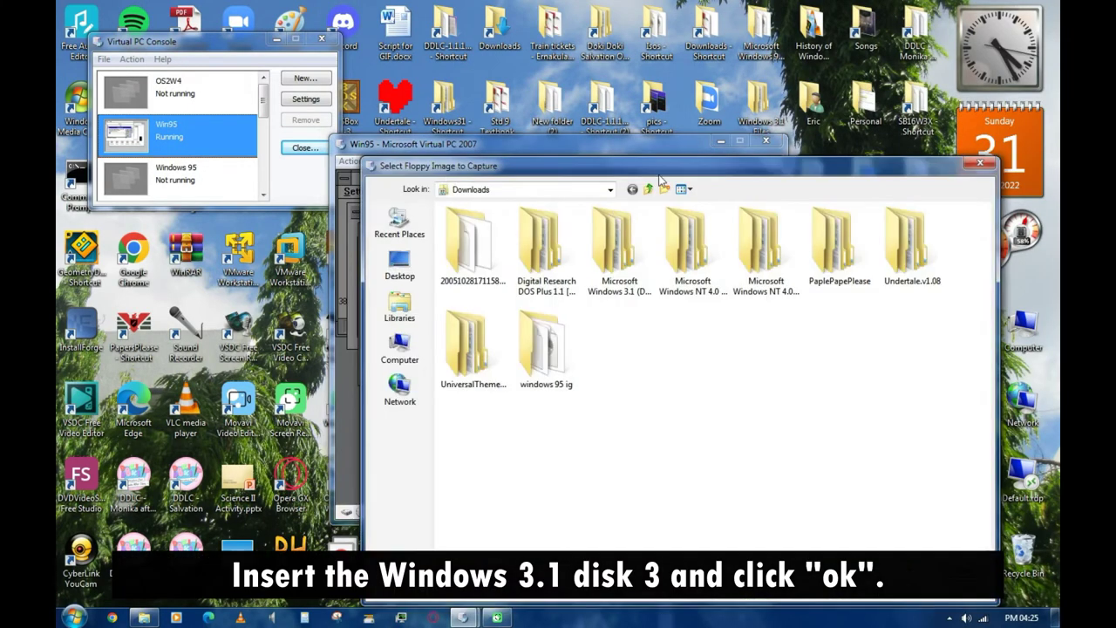
{"action": "left_click_drag", "start_coordinate": [452, 165], "coordinate": [524, 84]}
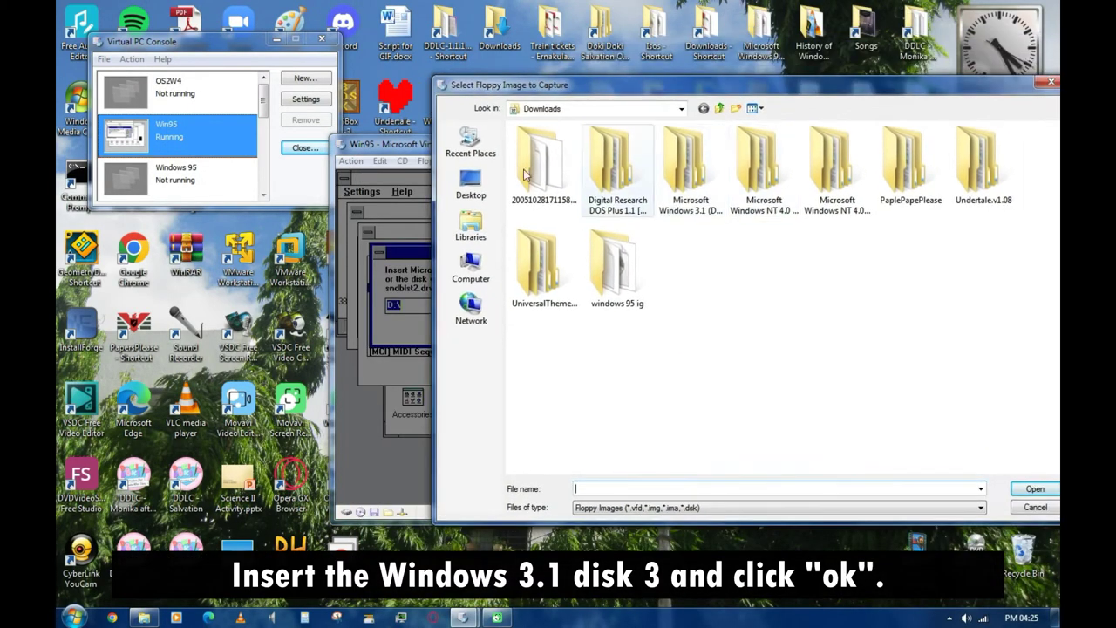
{"action": "left_click", "coordinate": [713, 210]}
{"action": "double_click", "coordinate": [697, 174]}
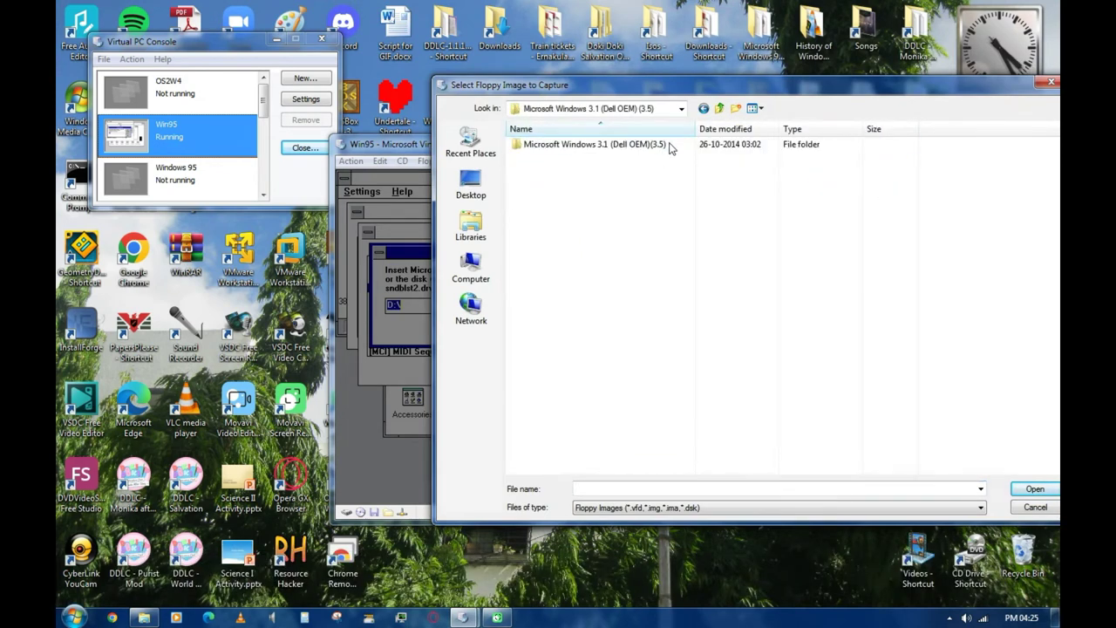
{"action": "double_click", "coordinate": [669, 148]}
{"action": "left_click_drag", "start_coordinate": [669, 93], "coordinate": [683, 54]}
{"action": "left_click", "coordinate": [563, 133]}
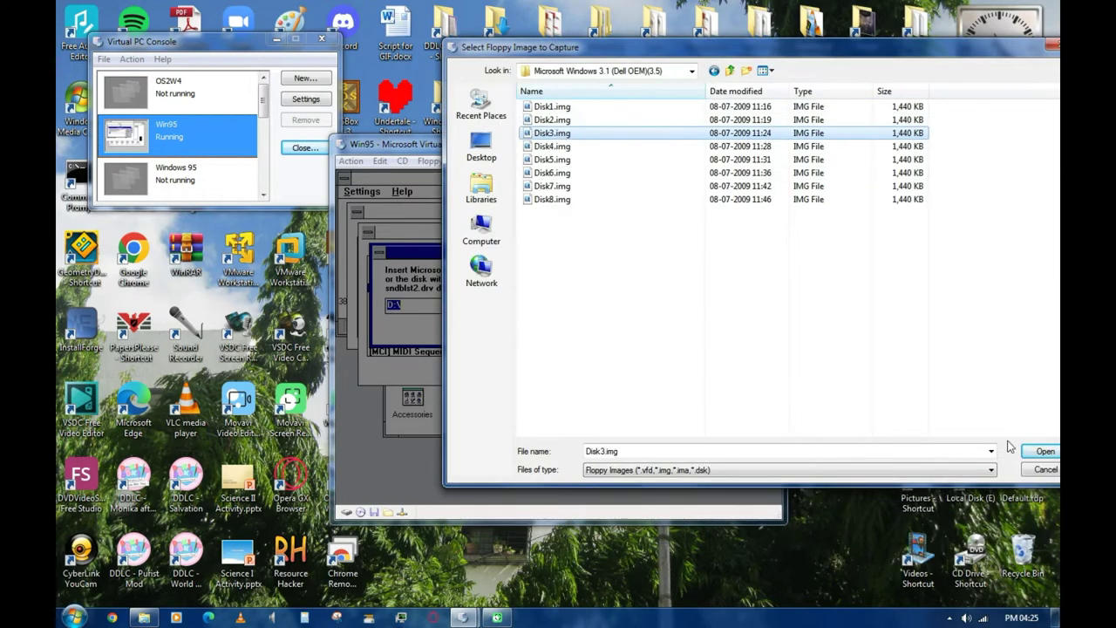
{"action": "left_click", "coordinate": [1041, 450]}
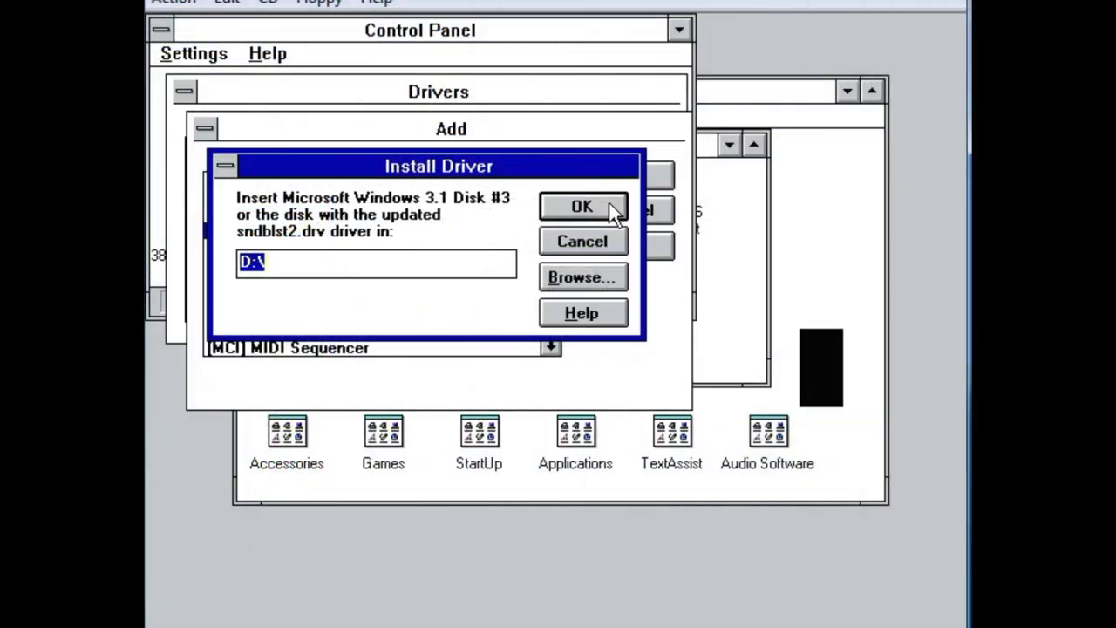
- Install the driver from A:\ with port 220 and interrupt 5, dismissing the warning
{"action": "key", "text": "BackSpace"}
{"action": "type", "text": "A:\\"}
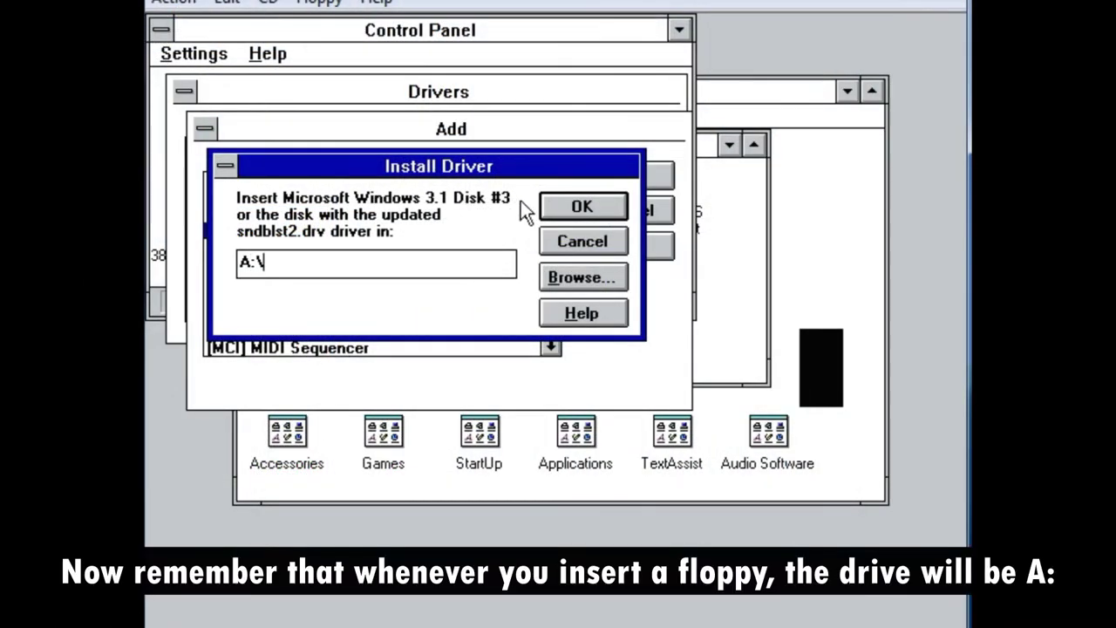
{"action": "left_click", "coordinate": [555, 201]}
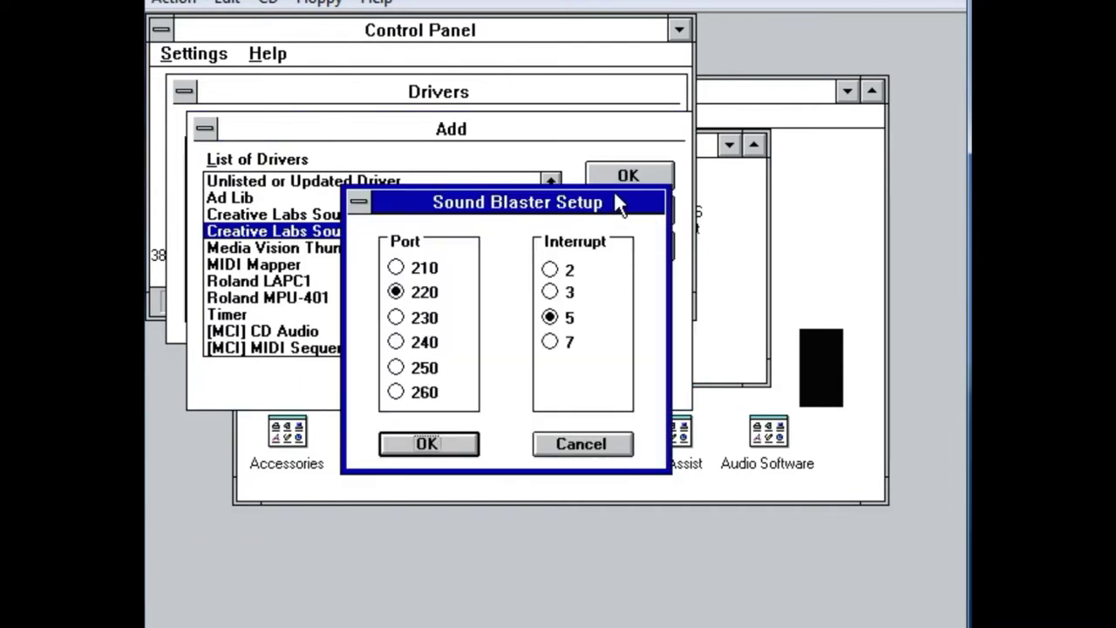
{"action": "left_click", "coordinate": [429, 444]}
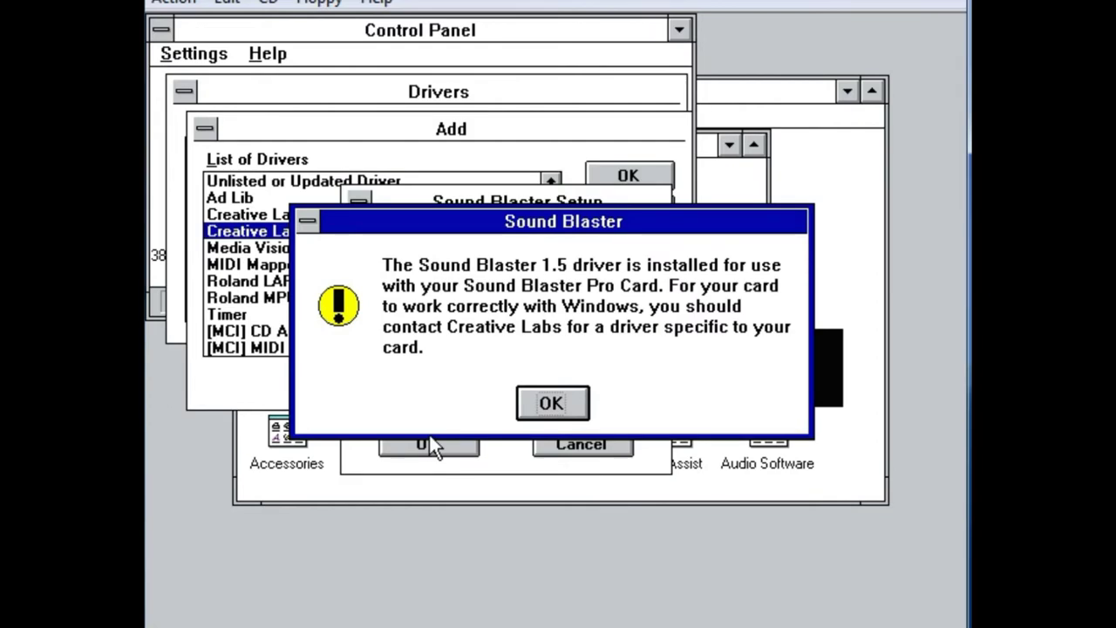
{"action": "left_click", "coordinate": [580, 405]}
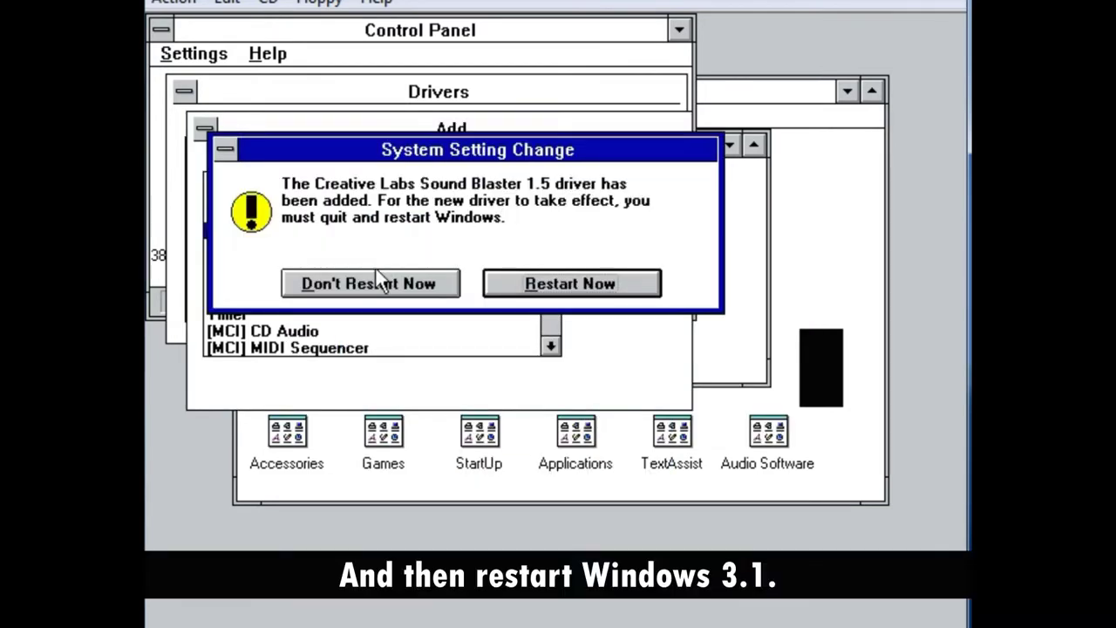
- Restart Windows 3.1, dismiss the MIDIPORT error, and open Control Panel's Sound settings
{"action": "left_click", "coordinate": [561, 293]}
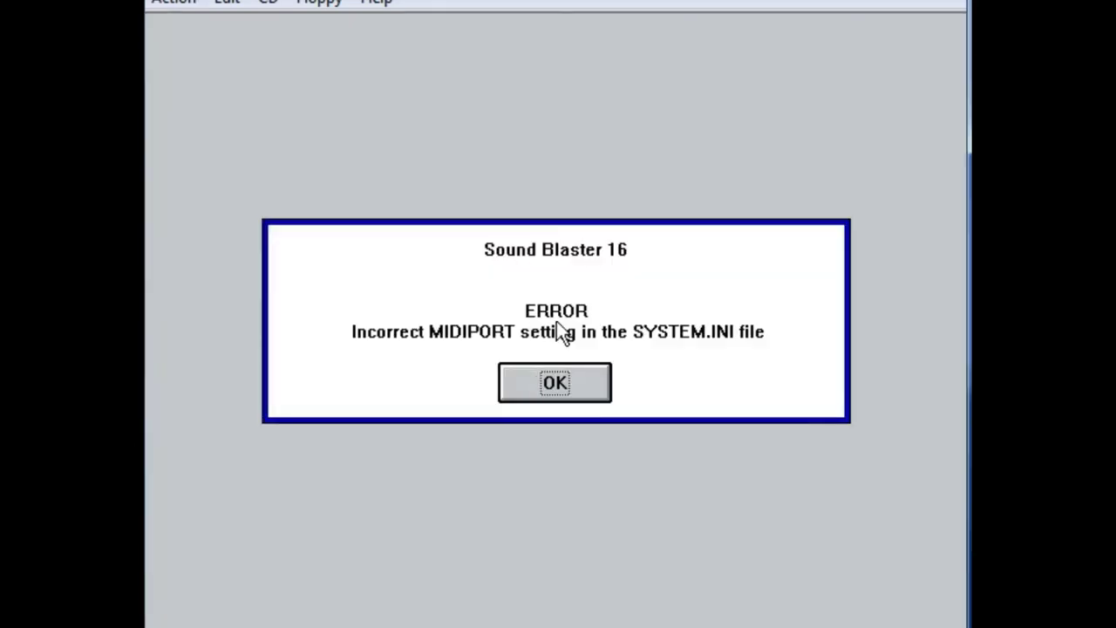
{"action": "left_click", "coordinate": [588, 394]}
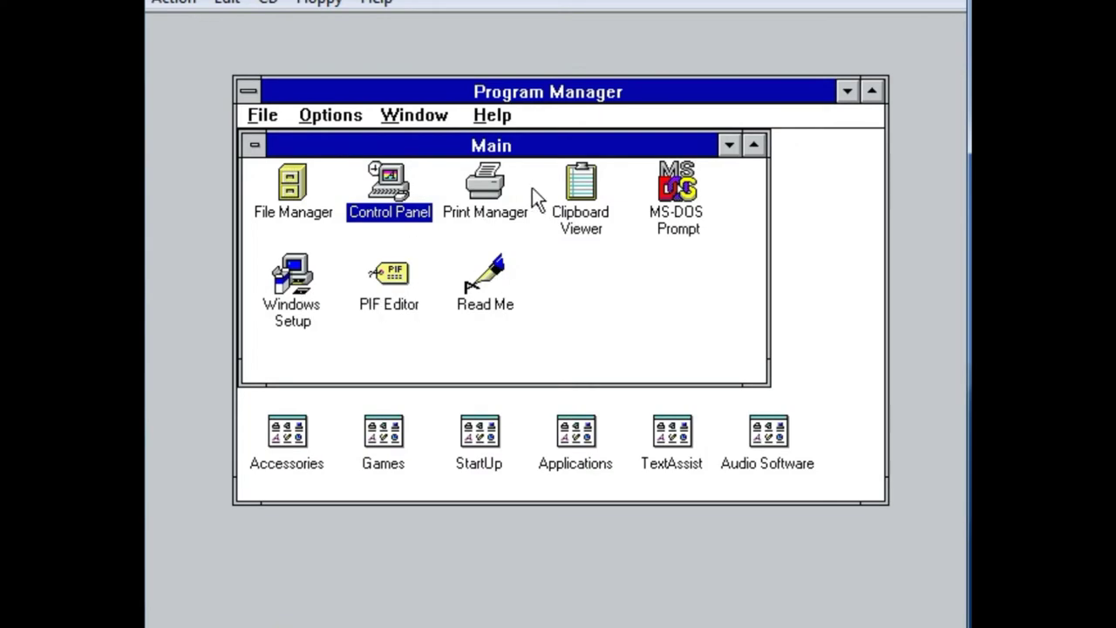
{"action": "double_click", "coordinate": [411, 220]}
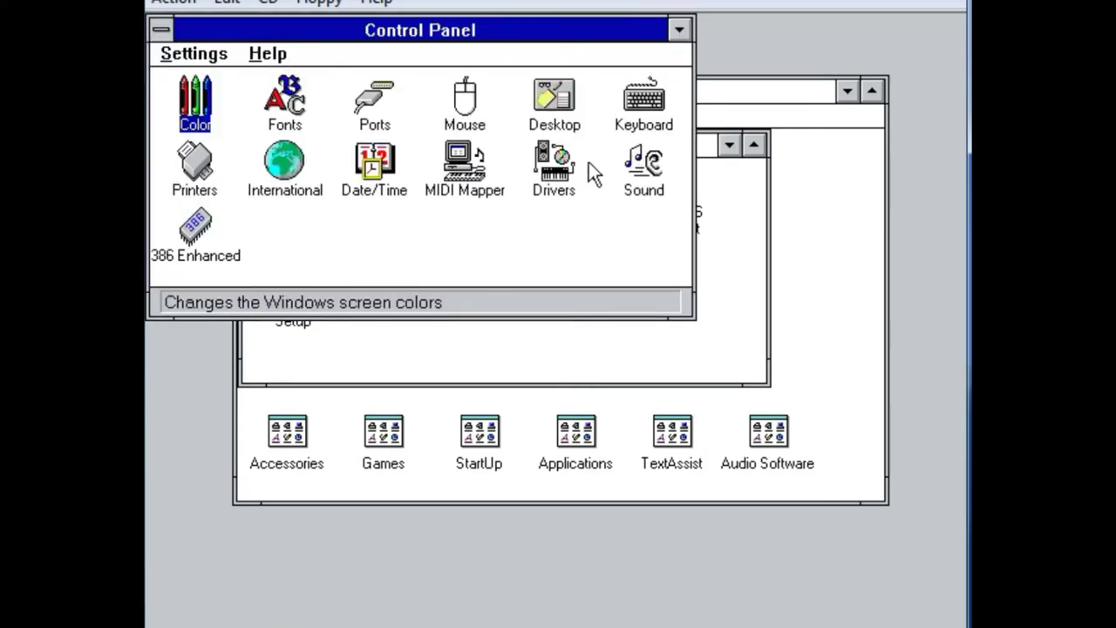
{"action": "double_click", "coordinate": [642, 162]}
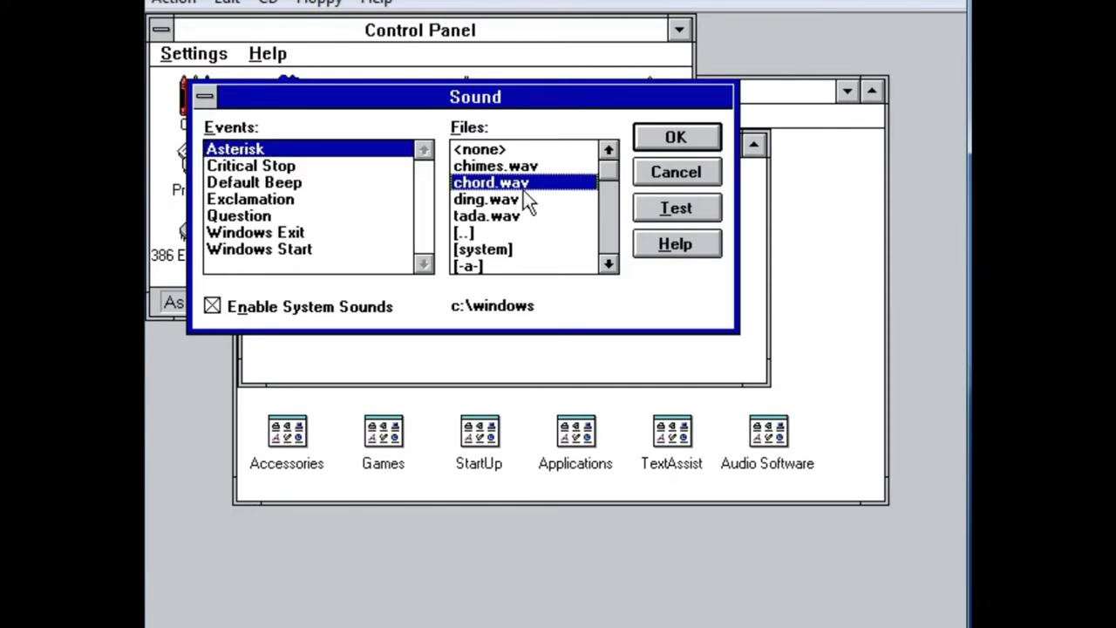
- Preview tada.wav, ding.wav, chord.wav and chimes.wav
{"action": "left_click", "coordinate": [550, 215]}
{"action": "left_click", "coordinate": [656, 208]}
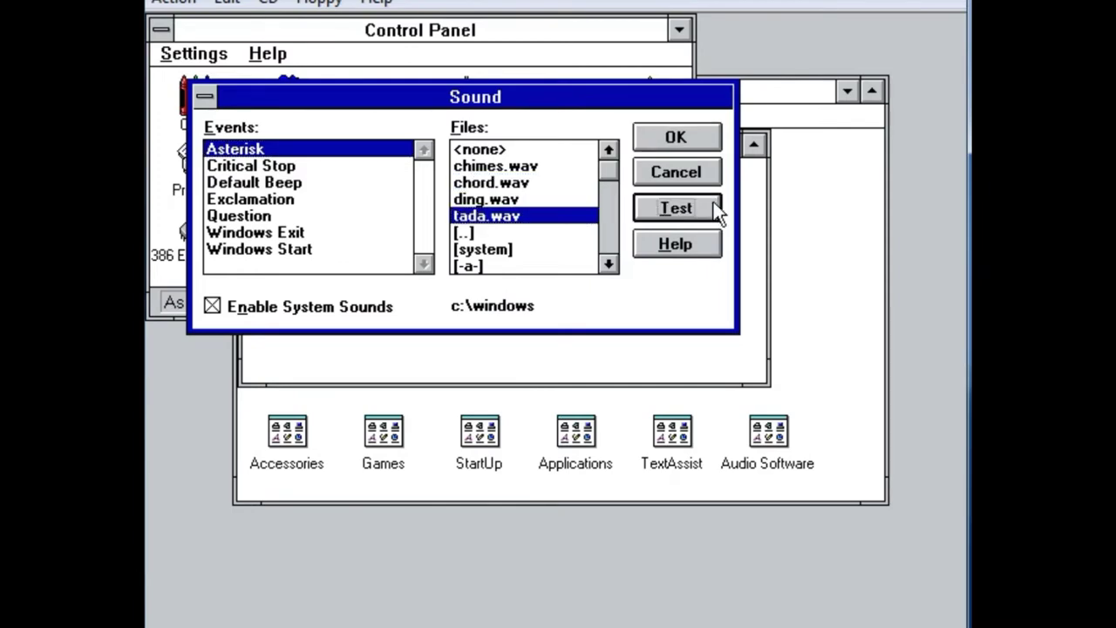
{"action": "left_click", "coordinate": [571, 200]}
{"action": "left_click", "coordinate": [667, 215]}
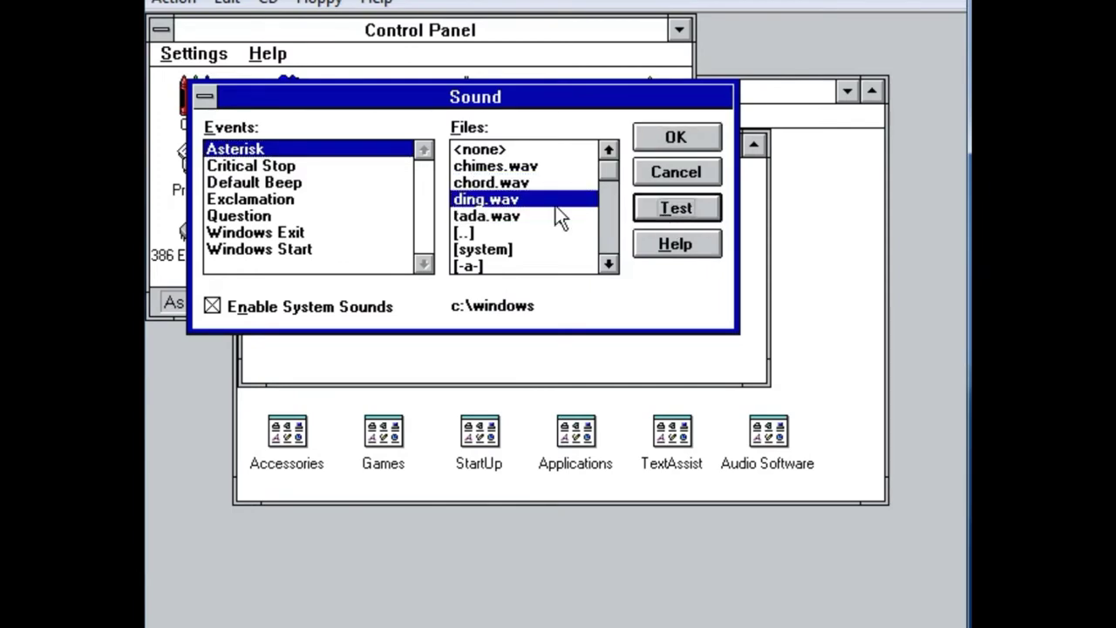
{"action": "left_click", "coordinate": [482, 182]}
{"action": "left_click", "coordinate": [643, 206]}
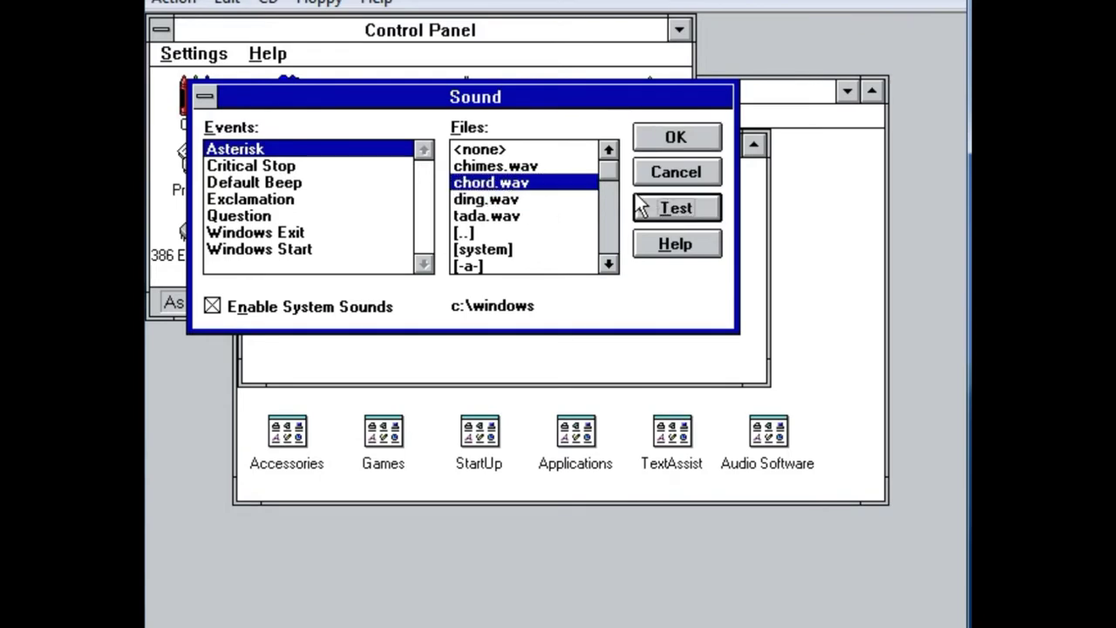
{"action": "left_click", "coordinate": [483, 165]}
{"action": "left_click", "coordinate": [660, 209]}
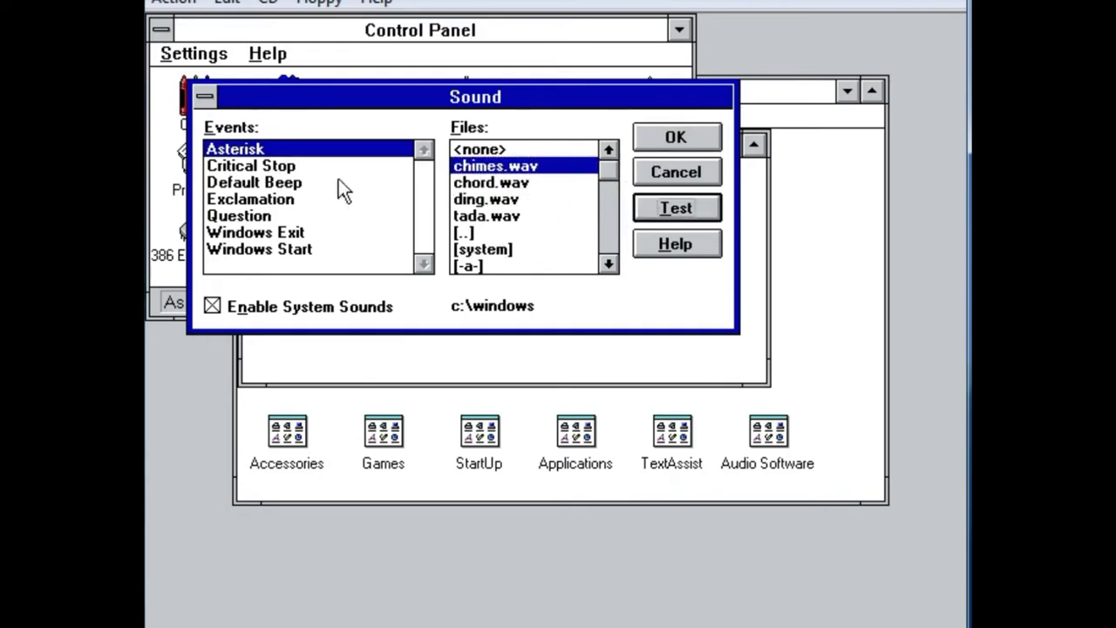
- Assign ding.wav to the Asterisk event and test the Default Beep sound
{"action": "left_click", "coordinate": [297, 185]}
{"action": "left_click", "coordinate": [314, 148]}
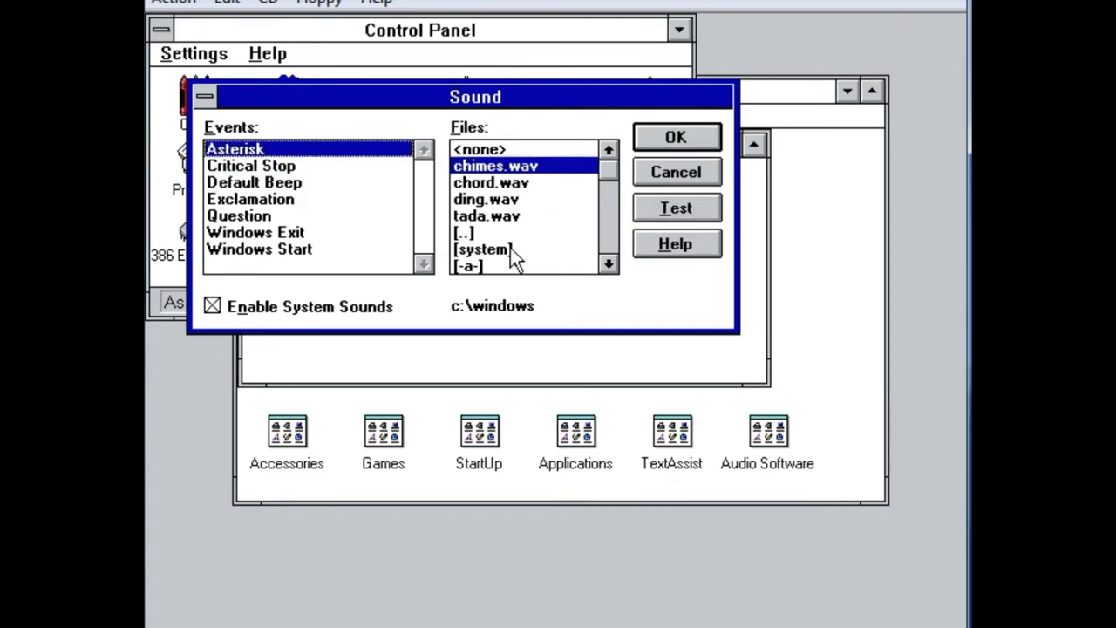
{"action": "left_click", "coordinate": [494, 201]}
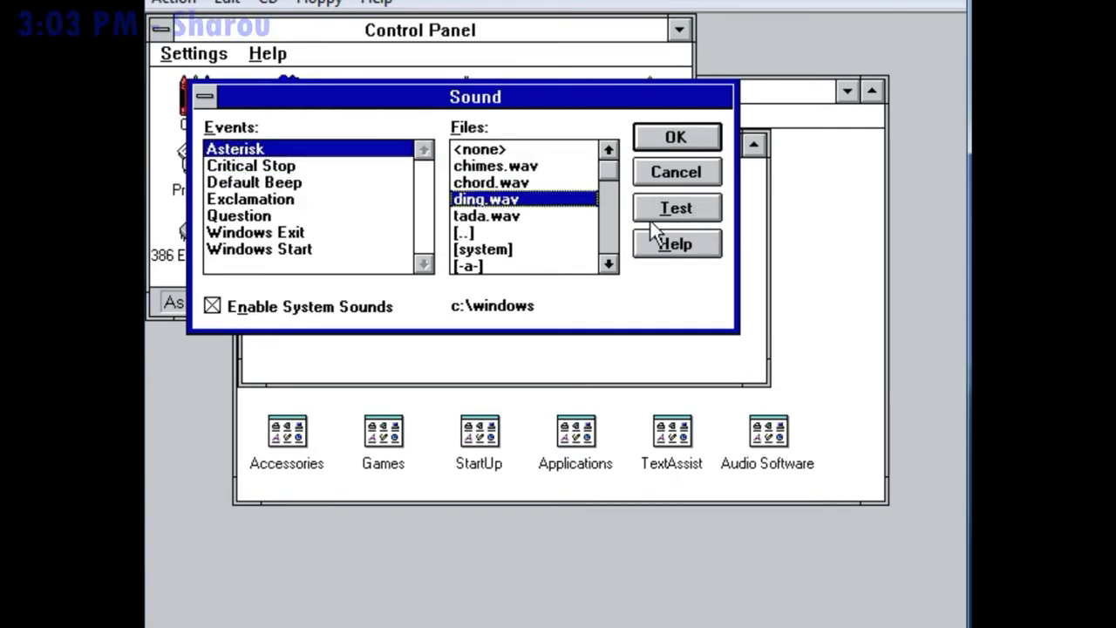
{"action": "left_click", "coordinate": [655, 214]}
{"action": "left_click", "coordinate": [269, 183]}
{"action": "left_click", "coordinate": [677, 209]}
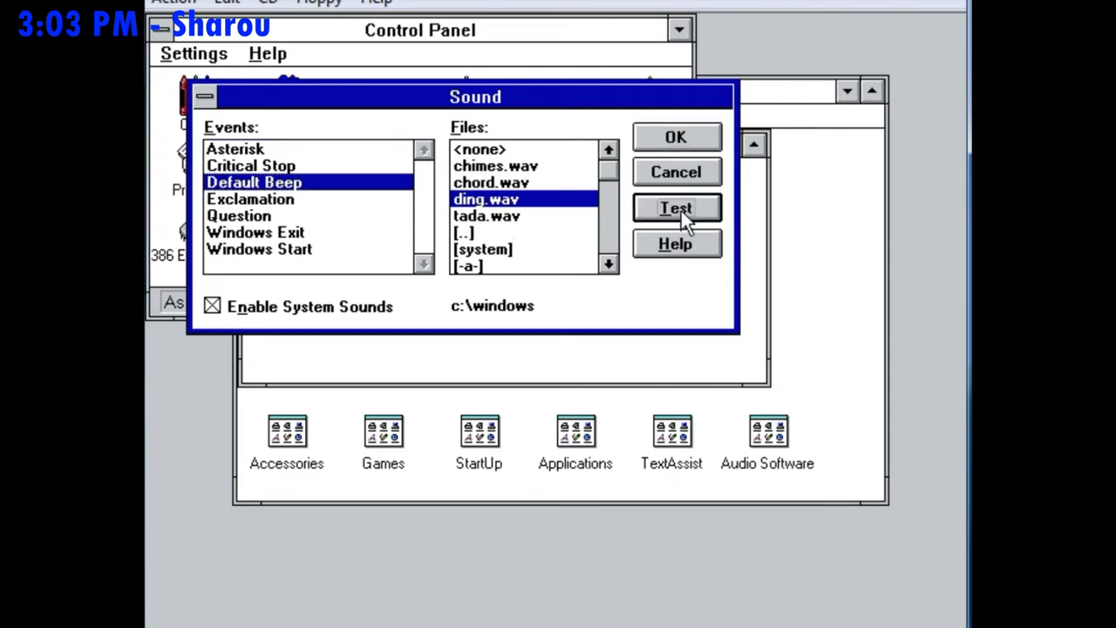
- Test the Critical Stop, Windows Exit and Windows Start sounds, then save and close Control Panel
{"action": "left_click", "coordinate": [235, 165]}
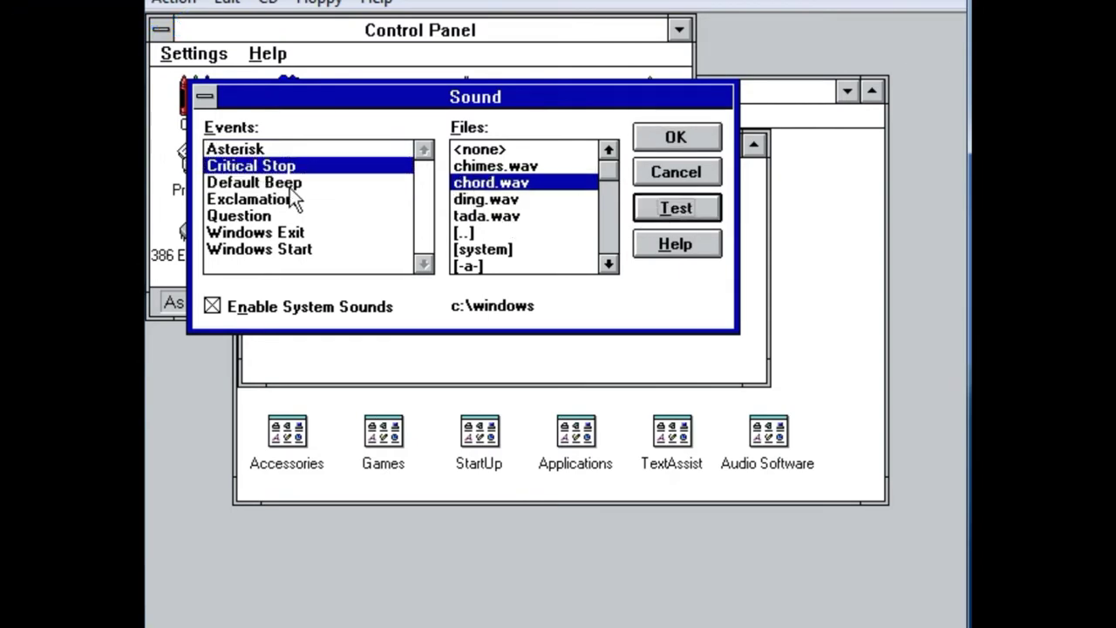
{"action": "left_click", "coordinate": [230, 230]}
{"action": "left_click", "coordinate": [684, 216]}
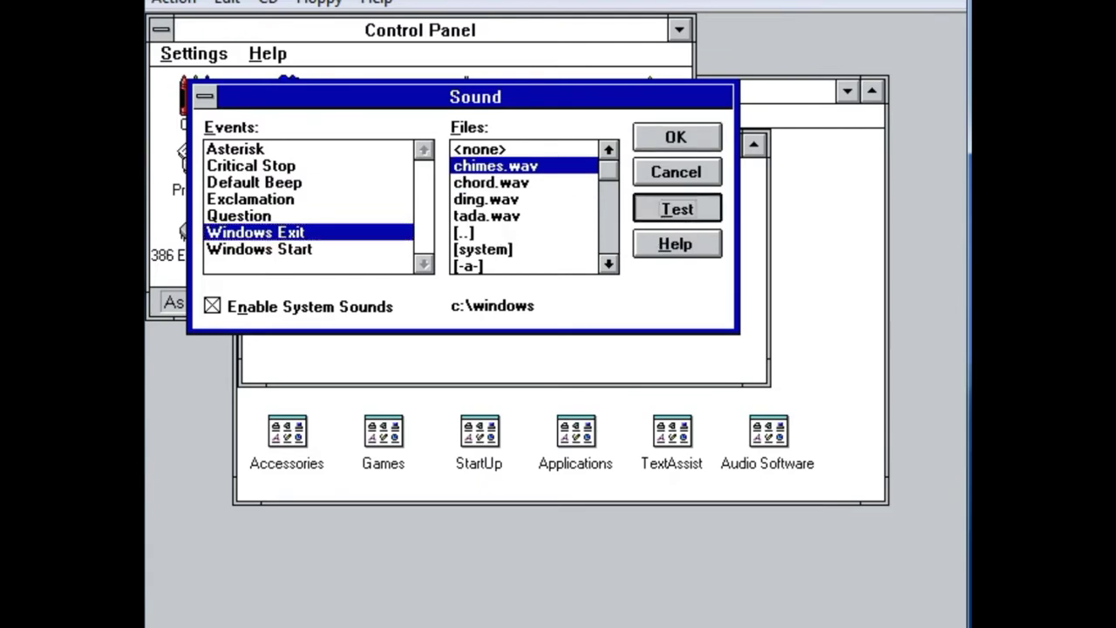
{"action": "left_click", "coordinate": [288, 234]}
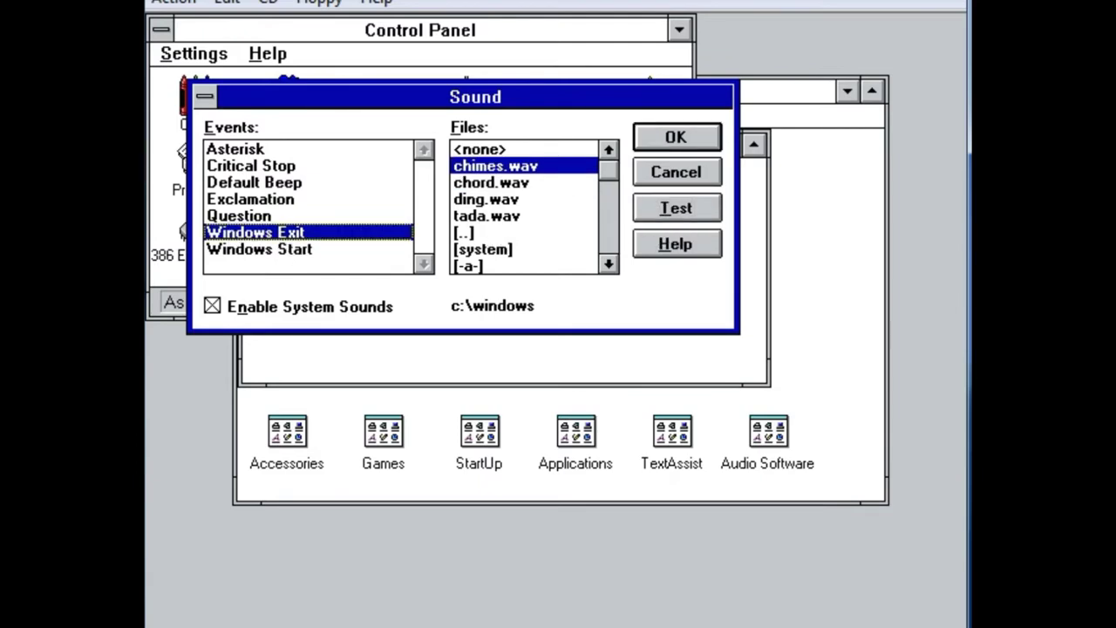
{"action": "left_click", "coordinate": [258, 249]}
{"action": "left_click", "coordinate": [676, 209]}
{"action": "left_click", "coordinate": [684, 132]}
{"action": "double_click", "coordinate": [162, 32]}
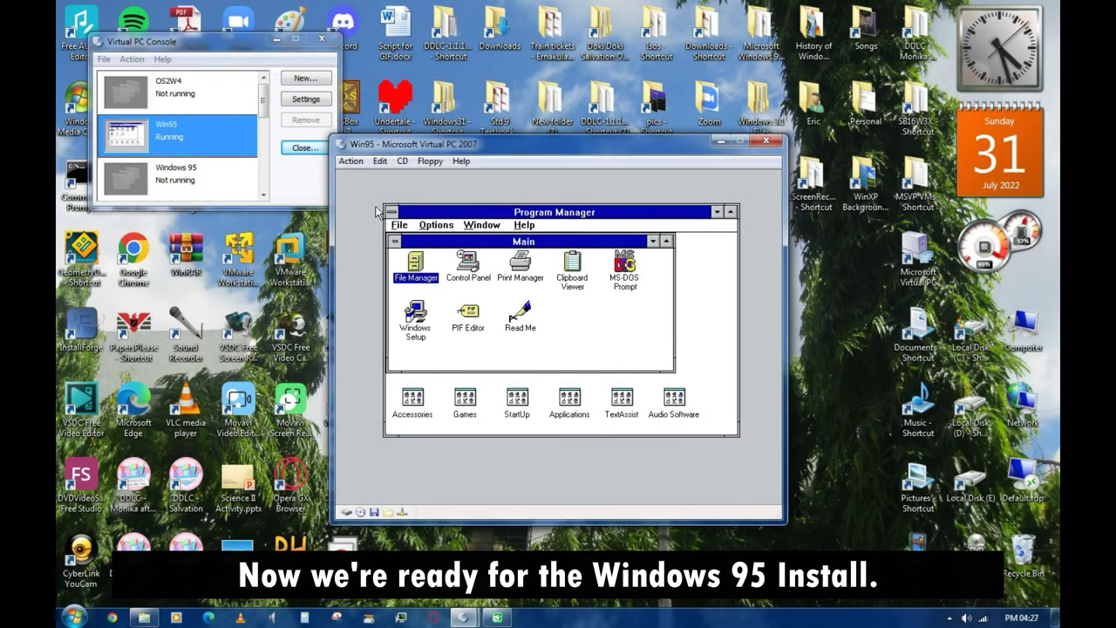
- Exit Windows 3.1 from Program Manager and reboot the VM to the C:\> prompt
{"action": "left_click", "coordinate": [391, 211]}
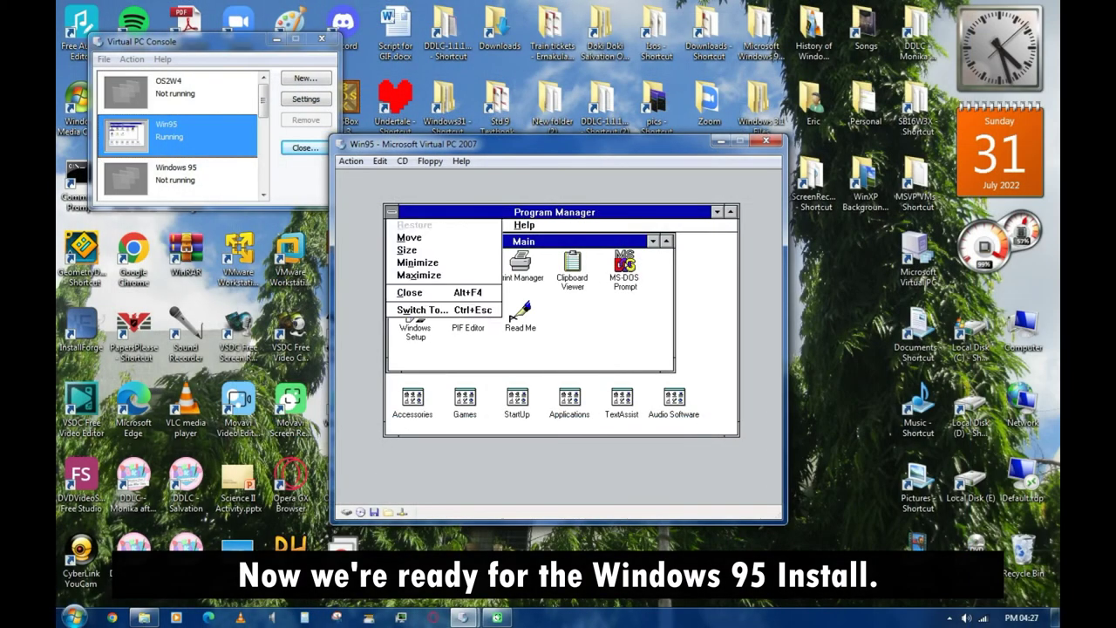
{"action": "left_click", "coordinate": [410, 291]}
{"action": "left_click", "coordinate": [518, 357]}
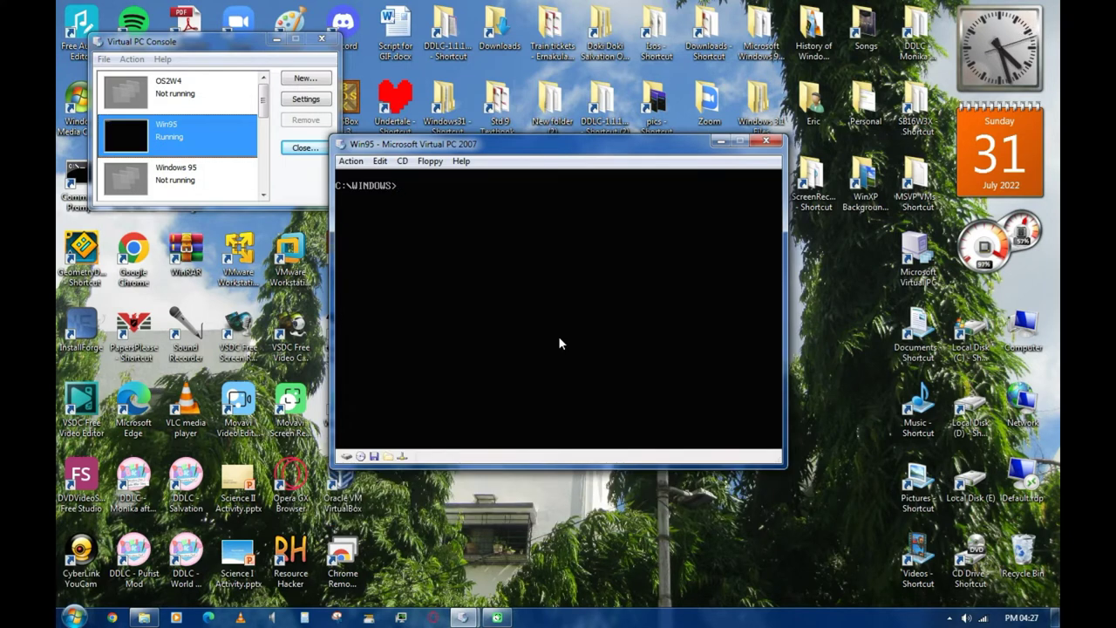
{"action": "left_click", "coordinate": [803, 517]}
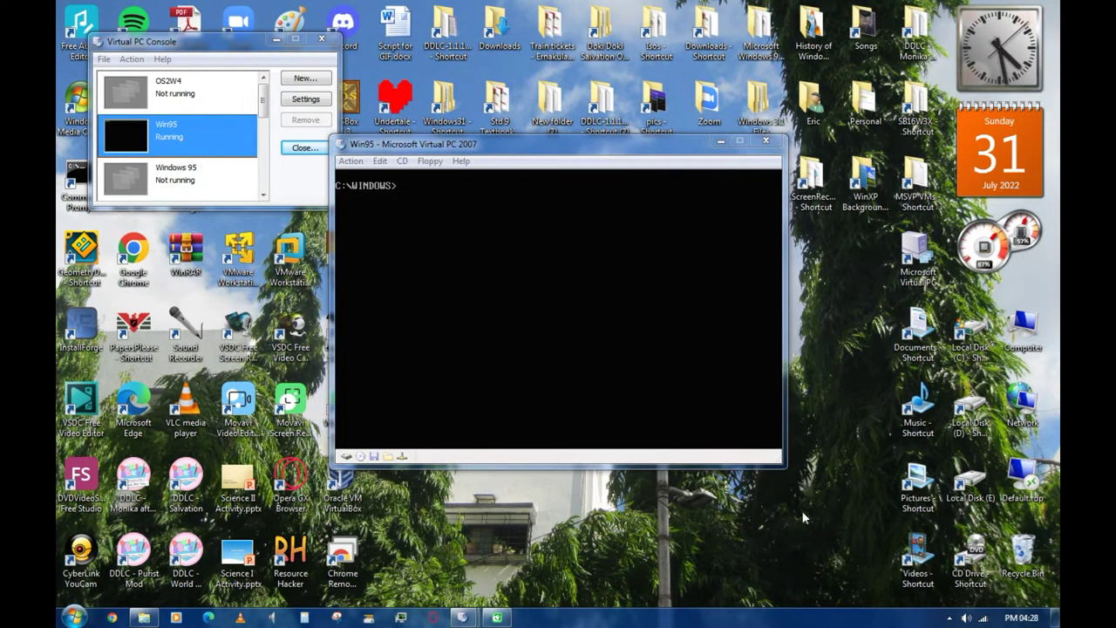
{"action": "left_click", "coordinate": [634, 352]}
{"action": "key", "text": "alt+r"}
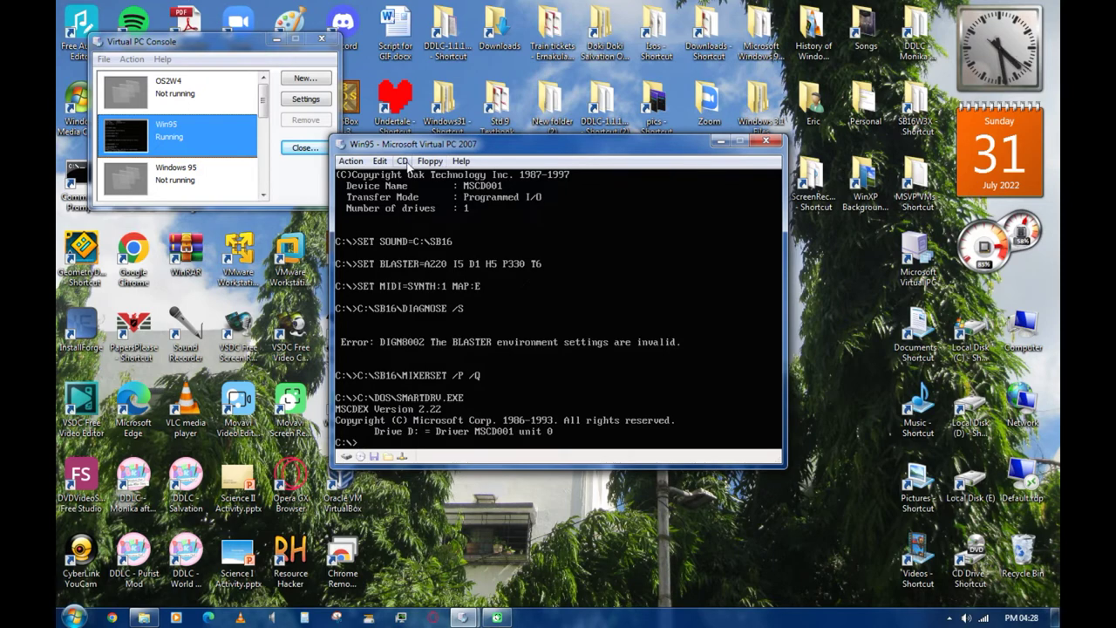
- Load Win95Upgrade.iso from Downloads\windows 95 ig as the virtual CD
{"action": "left_click", "coordinate": [403, 161]}
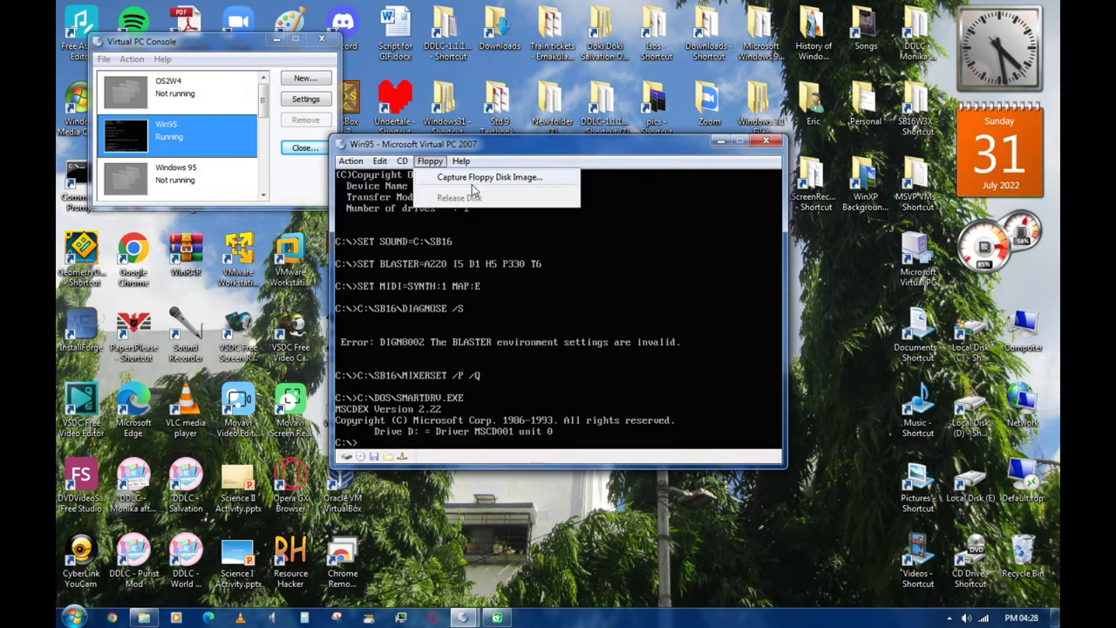
{"action": "left_click", "coordinate": [403, 161]}
{"action": "left_click", "coordinate": [415, 194]}
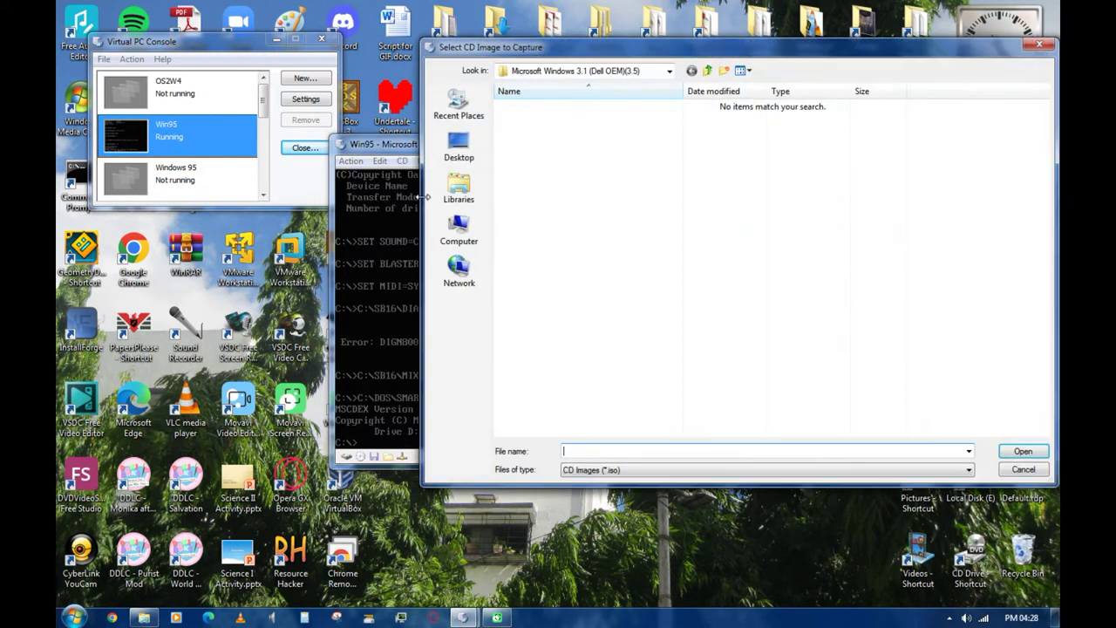
{"action": "left_click", "coordinate": [635, 70]}
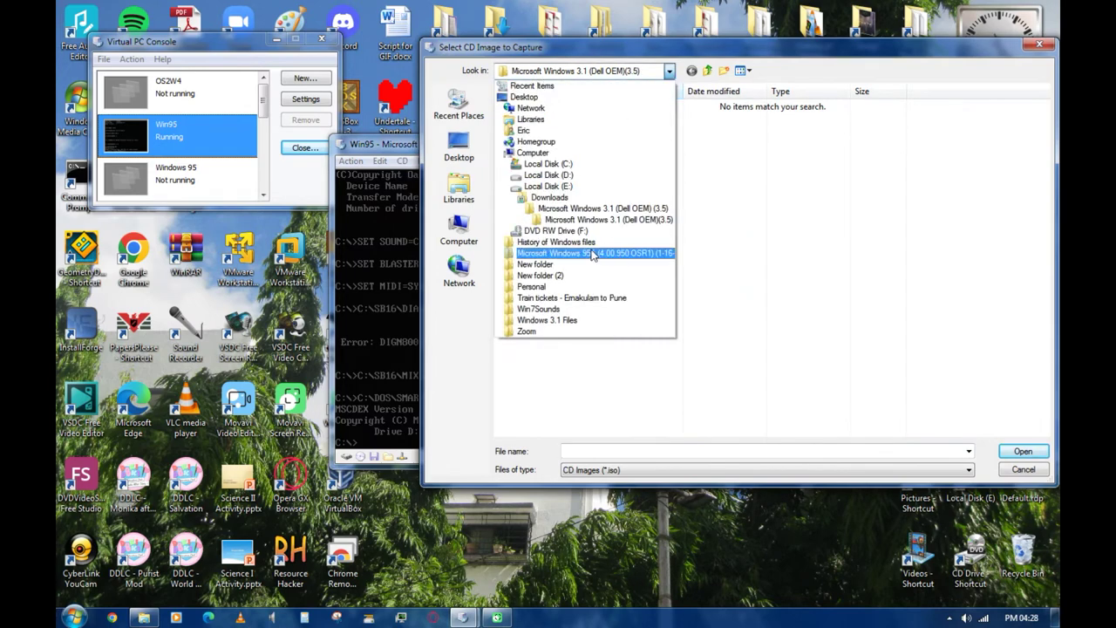
{"action": "left_click", "coordinate": [548, 198]}
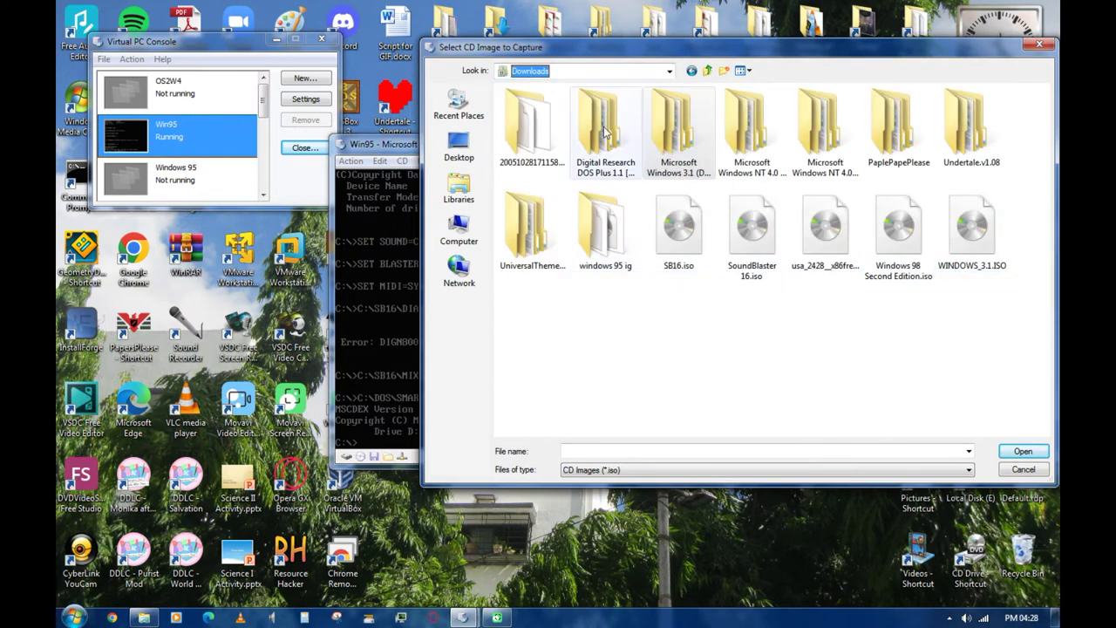
{"action": "double_click", "coordinate": [630, 270]}
{"action": "left_click", "coordinate": [650, 111]}
{"action": "left_click", "coordinate": [1020, 451]}
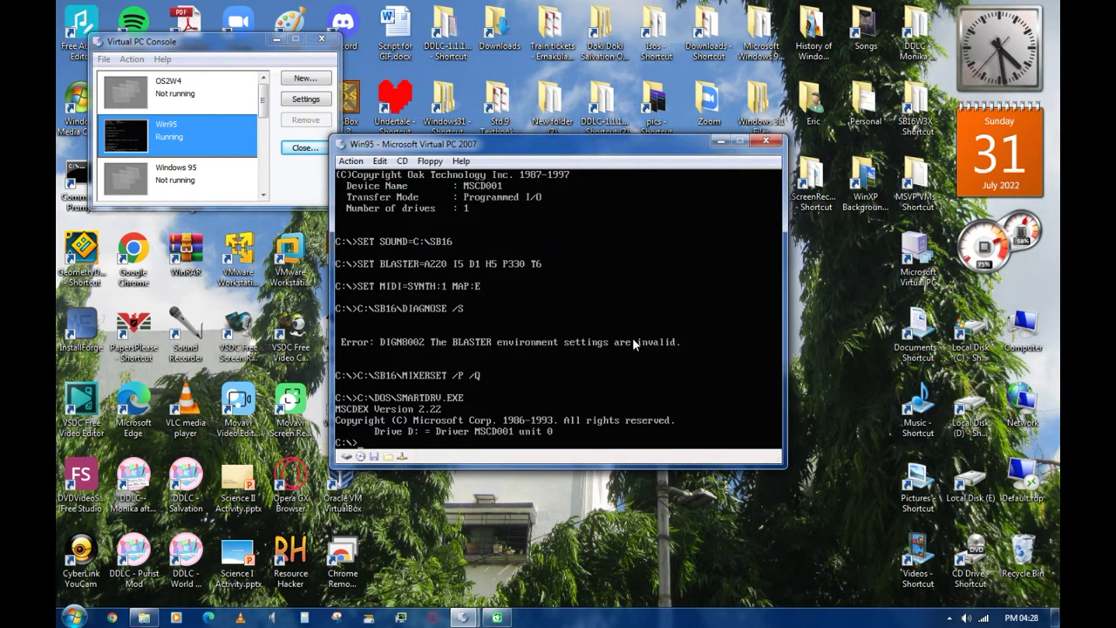
- List the contents of the CD on drive D: with dir
{"action": "type", "text": "D:"}
{"action": "key", "text": "Return"}
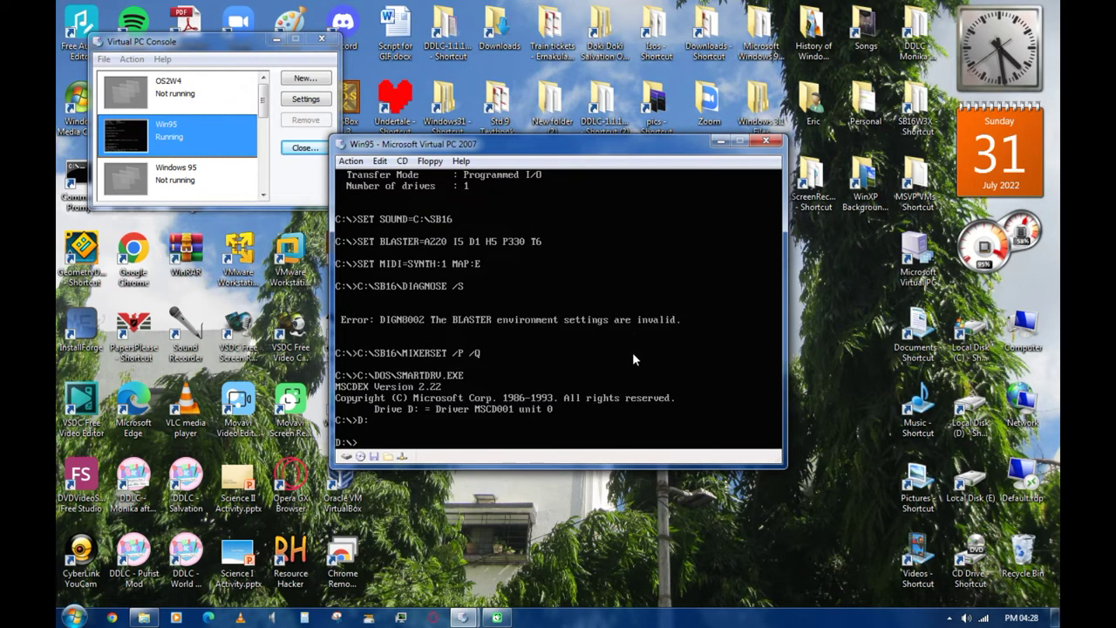
{"action": "type", "text": "dir"}
{"action": "key", "text": "Return"}
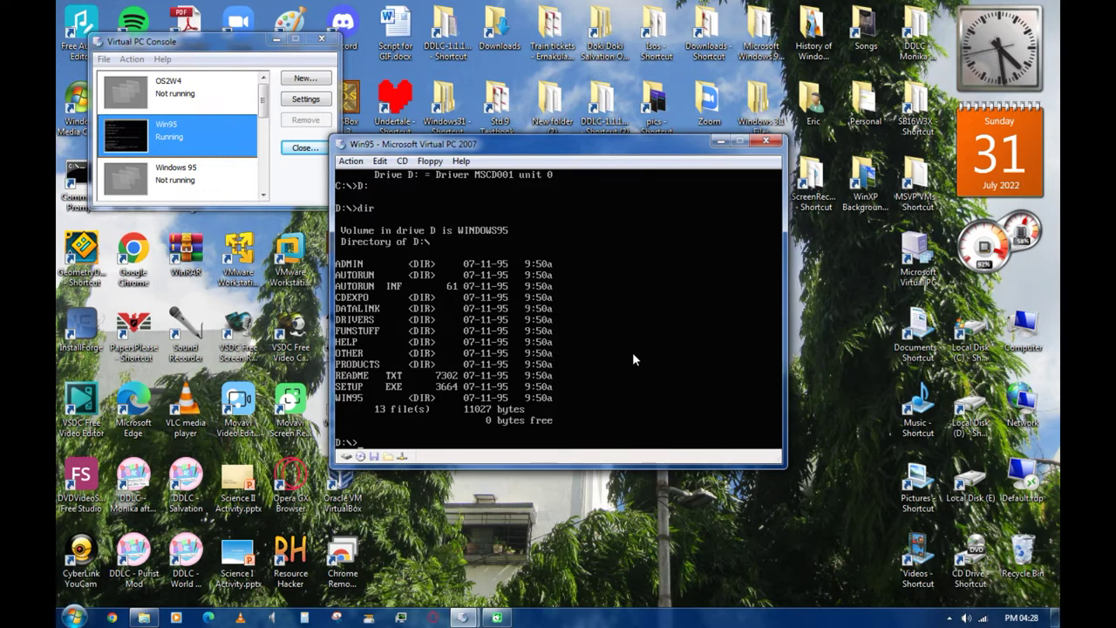
- Start Windows 3.1 from C:\WINDOWS and dismiss the Sound Blaster error
{"action": "type", "text": "C:"}
{"action": "key", "text": "Return"}
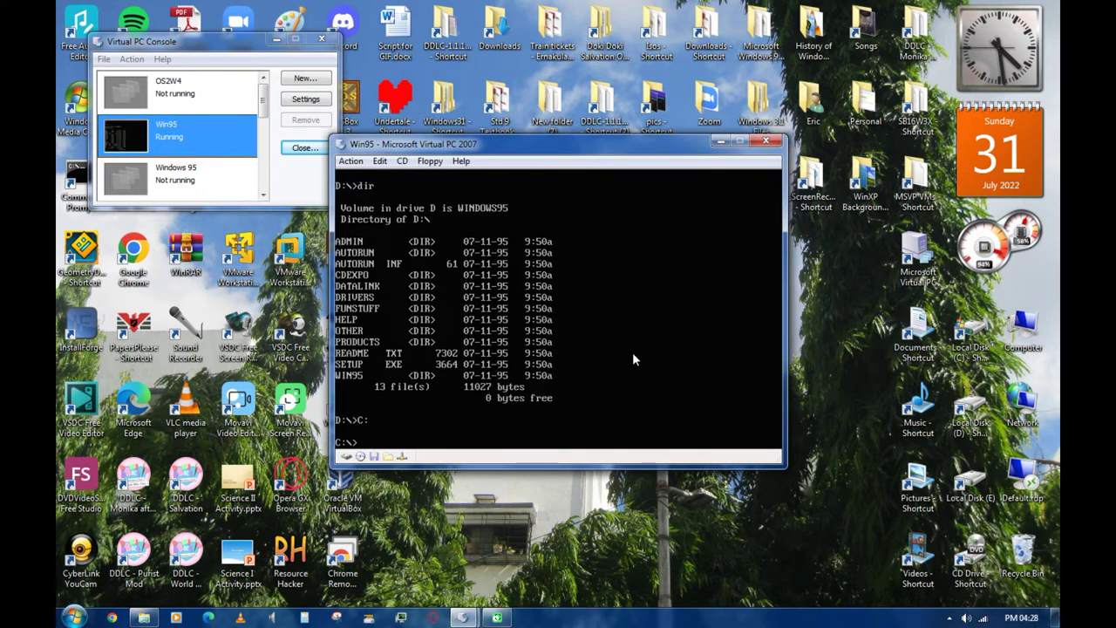
{"action": "type", "text": "cd windows"}
{"action": "key", "text": "Return"}
{"action": "type", "text": "win"}
{"action": "key", "text": "Return"}
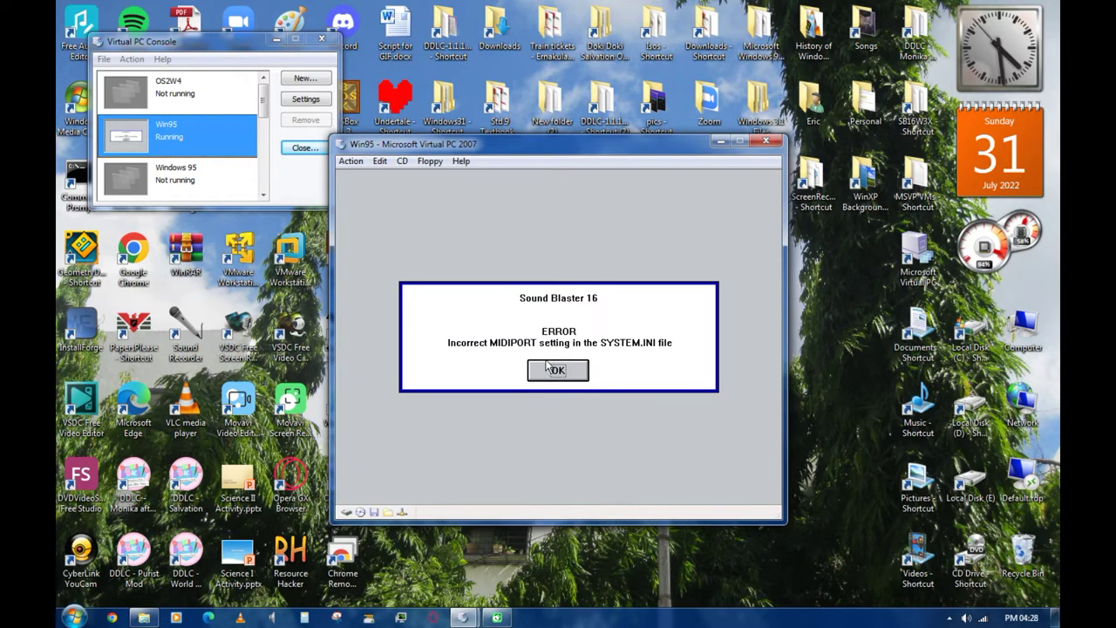
{"action": "left_click", "coordinate": [547, 367]}
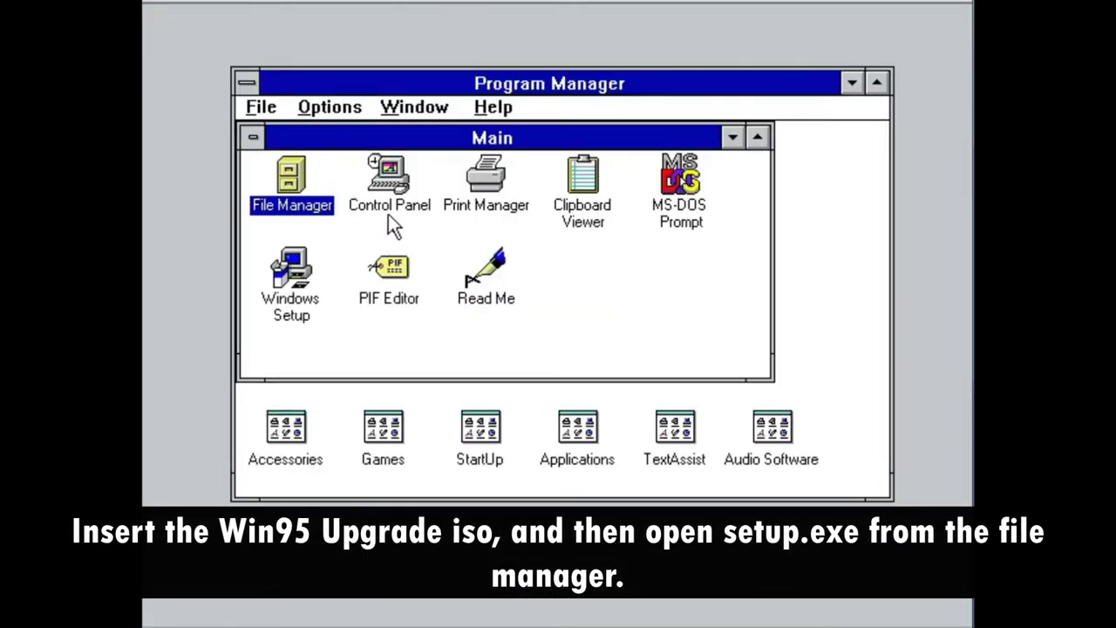
- Run setup.exe from the CD via File Manager, accept the license, and start the Setup Wizard
{"action": "double_click", "coordinate": [320, 213]}
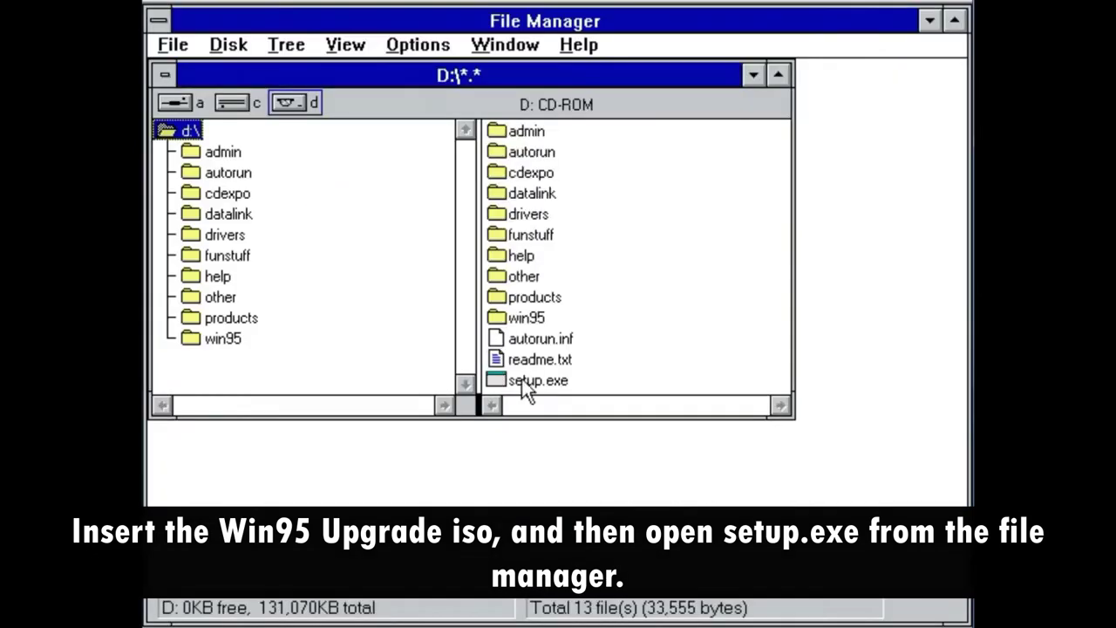
{"action": "double_click", "coordinate": [527, 381]}
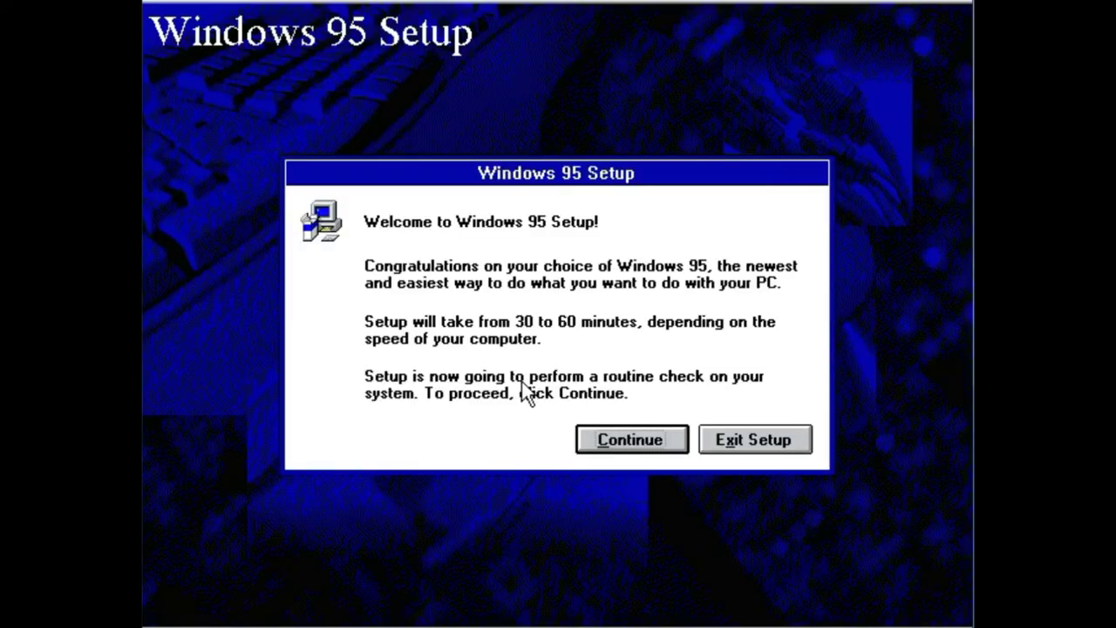
{"action": "left_click", "coordinate": [621, 446]}
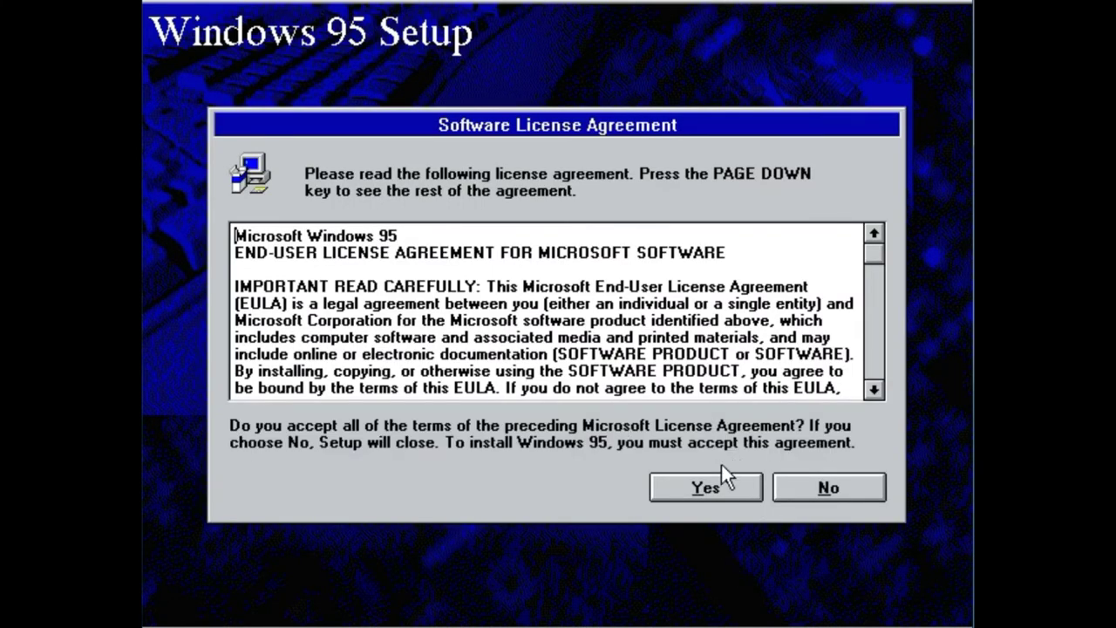
{"action": "left_click", "coordinate": [710, 485]}
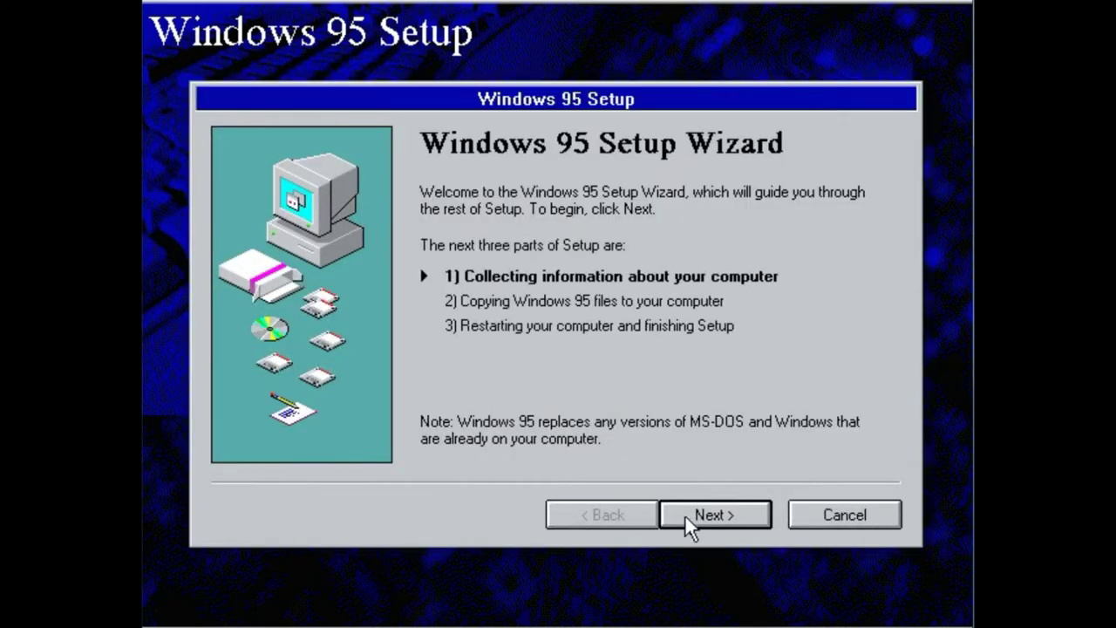
{"action": "left_click", "coordinate": [686, 518]}
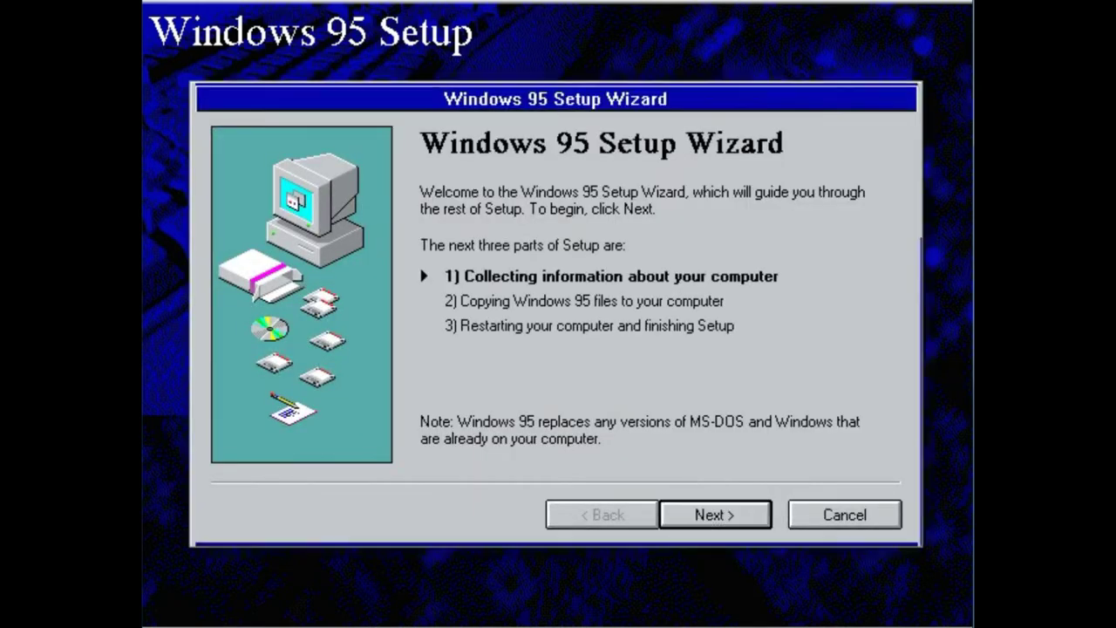
- Keep the default directory, save system files, choose Typical setup, and accept the user information
{"action": "left_click", "coordinate": [688, 515]}
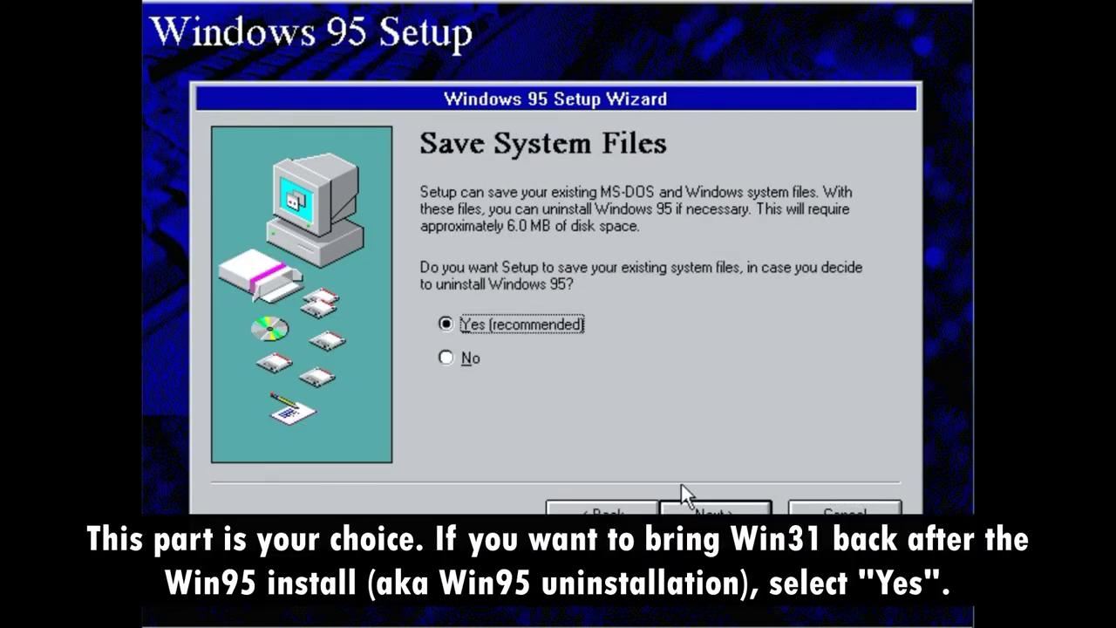
{"action": "left_click", "coordinate": [706, 511]}
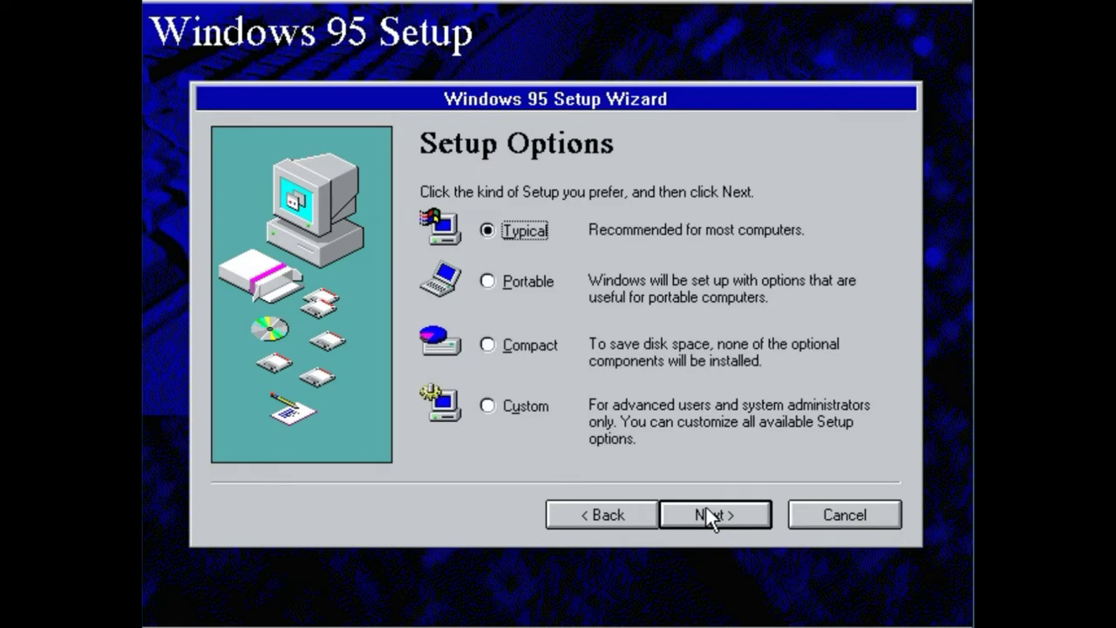
{"action": "left_click", "coordinate": [712, 516]}
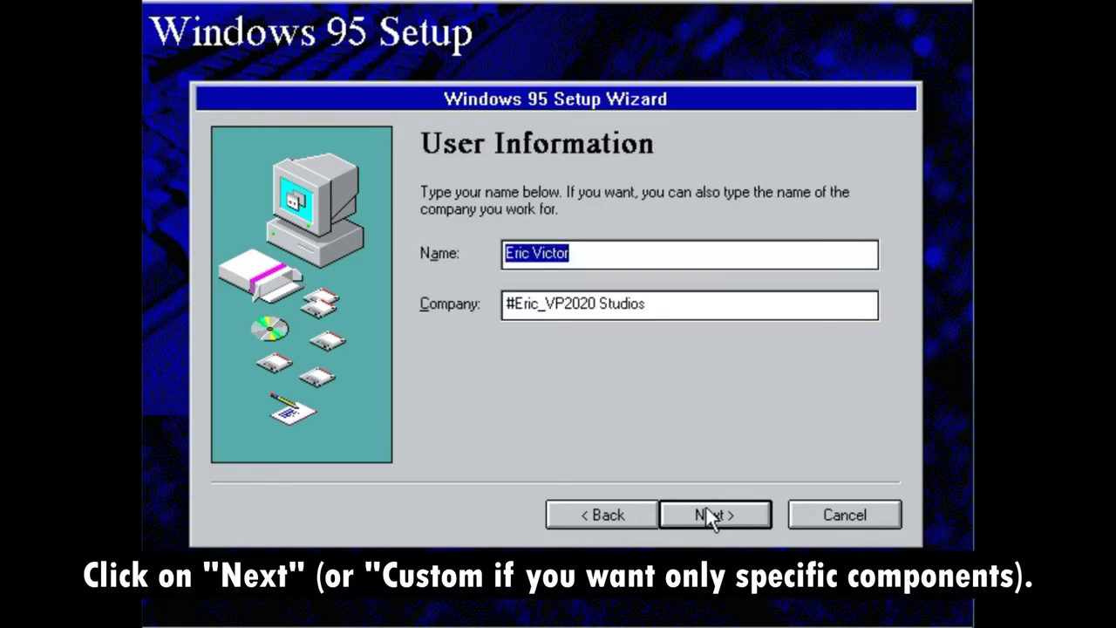
{"action": "left_click", "coordinate": [711, 516]}
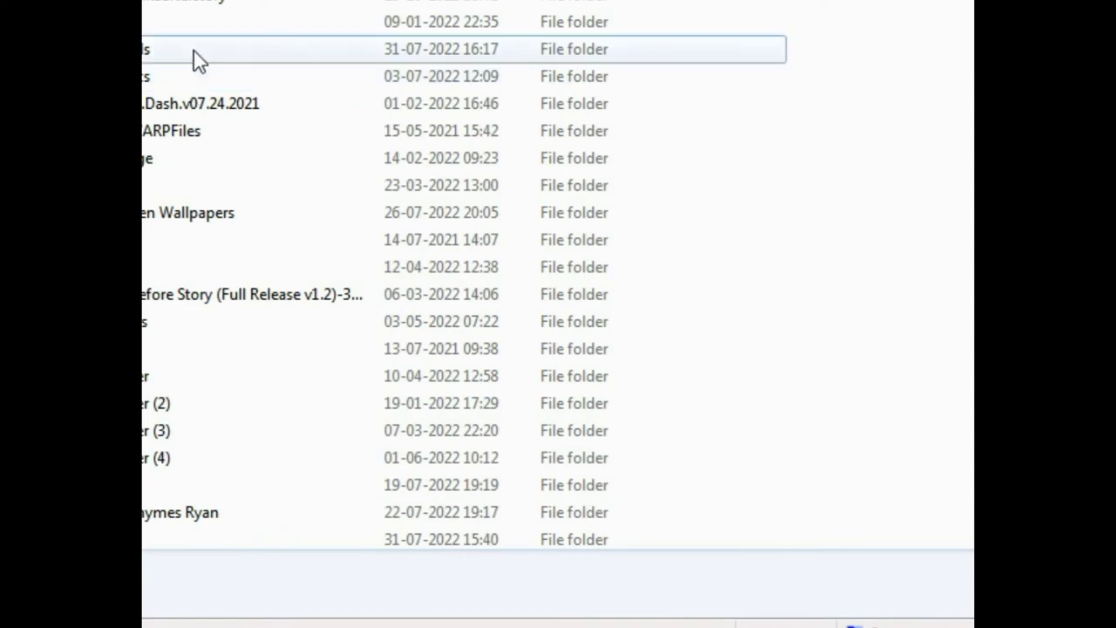
- Copy the CD key from the key file in the windows 95 ig folder and paste it into Setup
{"action": "double_click", "coordinate": [194, 51]}
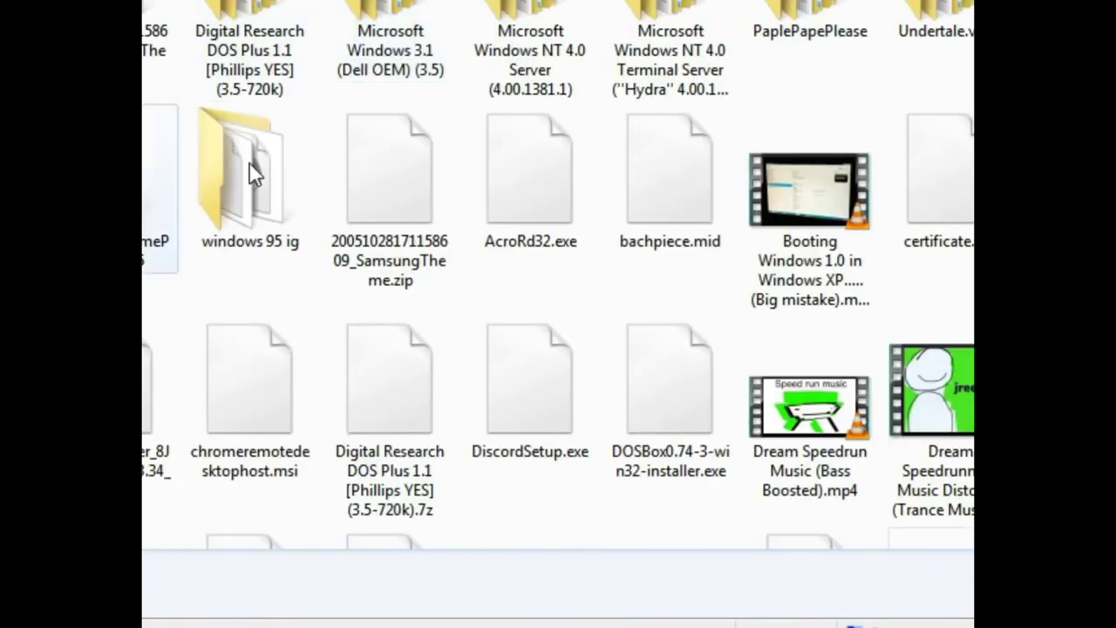
{"action": "left_click", "coordinate": [252, 166]}
{"action": "key", "text": "Return"}
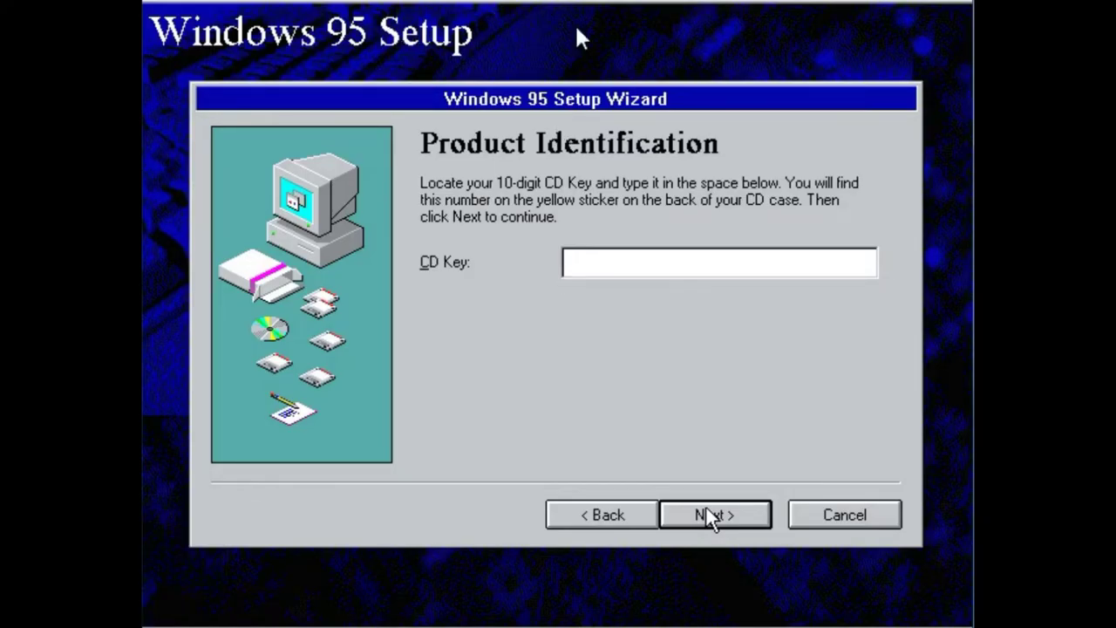
{"action": "key", "text": "alt+Tab"}
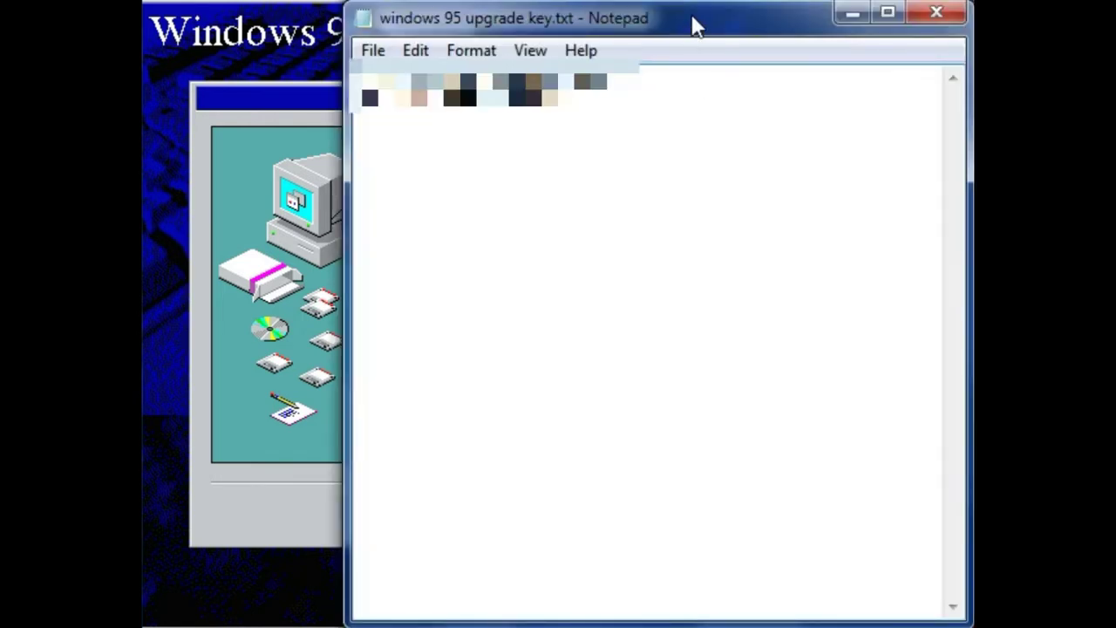
{"action": "key", "text": "alt+Tab"}
{"action": "key", "text": "ctrl+v"}
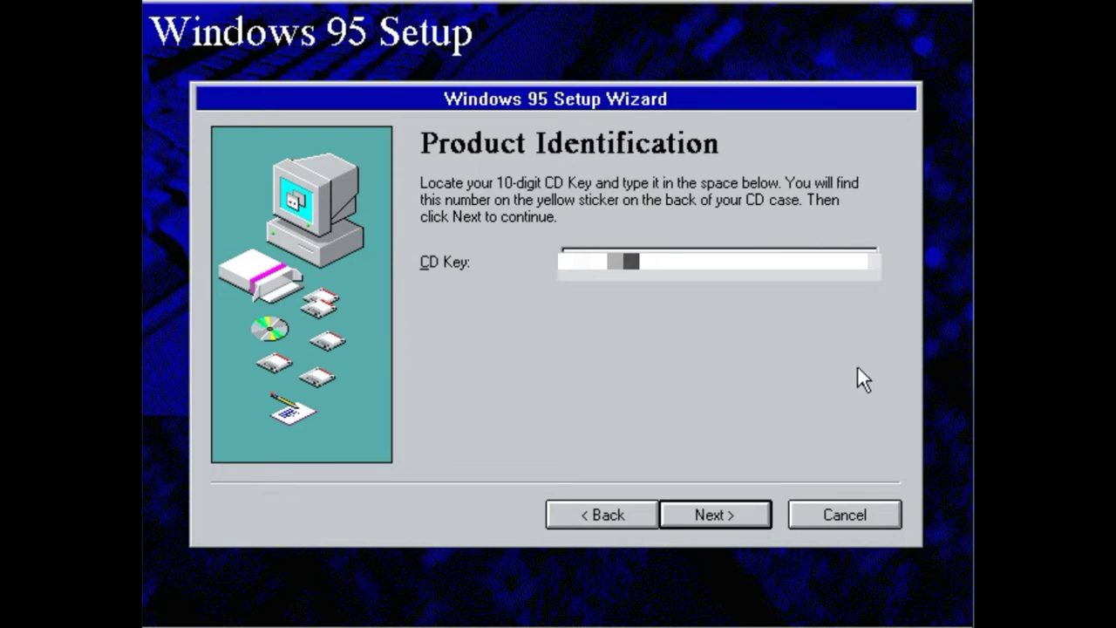
{"action": "left_click", "coordinate": [761, 515]}
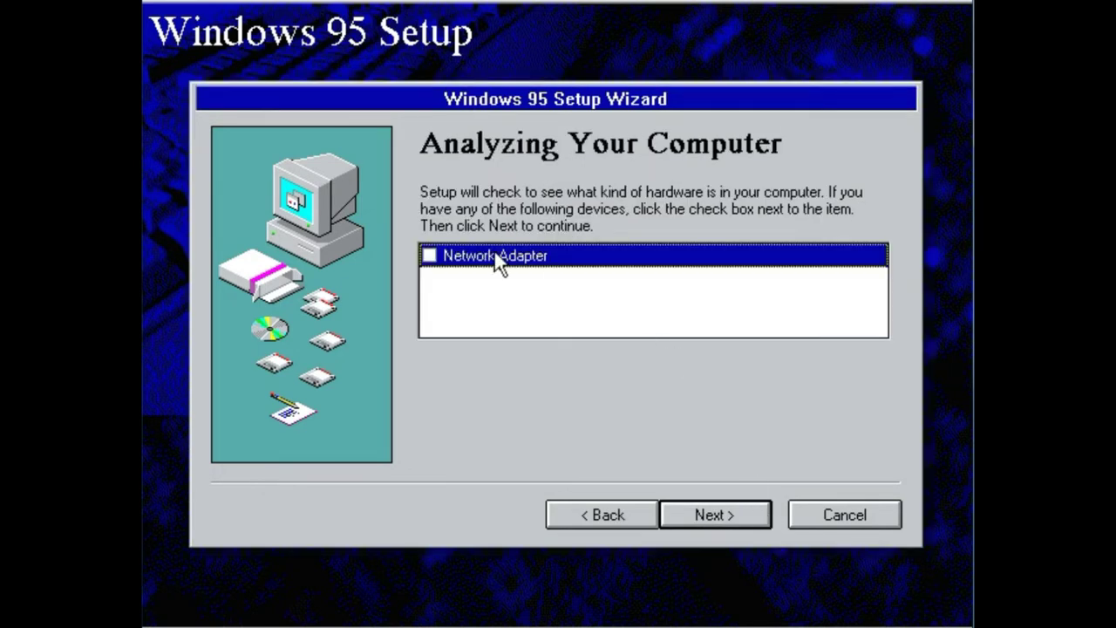
- Run hardware detection with Network Adapter ticked, then add The Microsoft Network
{"action": "left_click", "coordinate": [431, 255]}
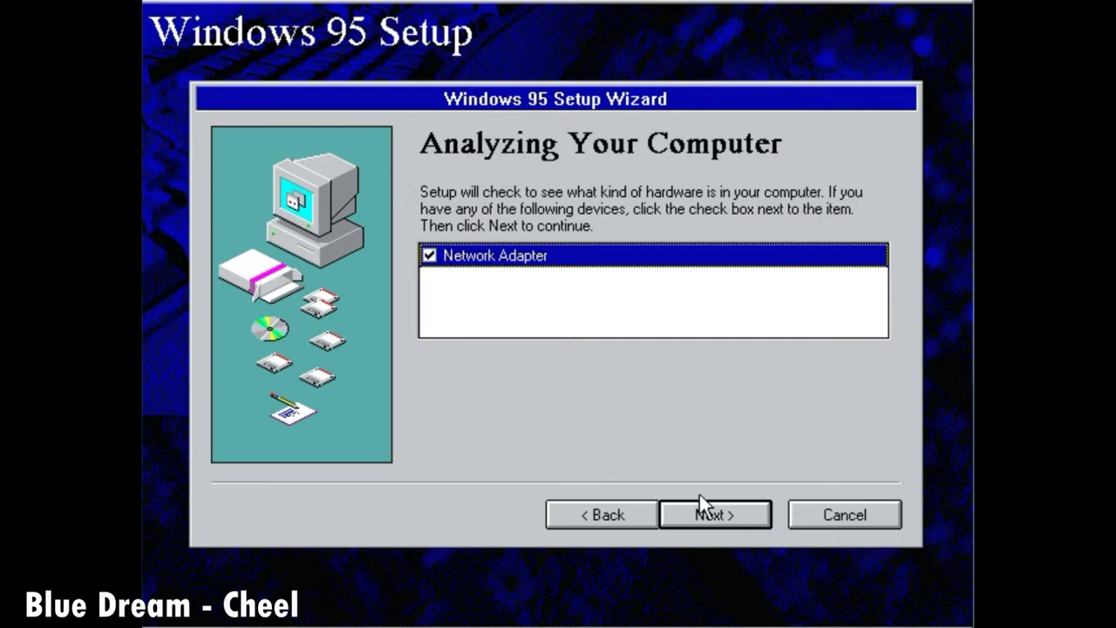
{"action": "left_click", "coordinate": [705, 525]}
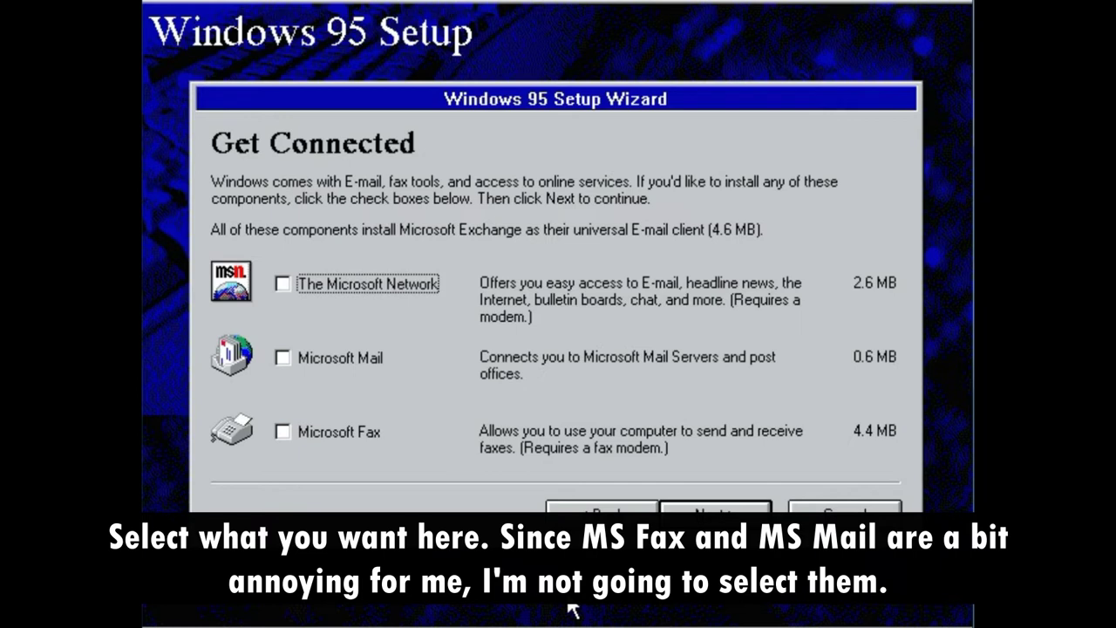
{"action": "left_click", "coordinate": [352, 287]}
{"action": "key", "text": "Tab"}
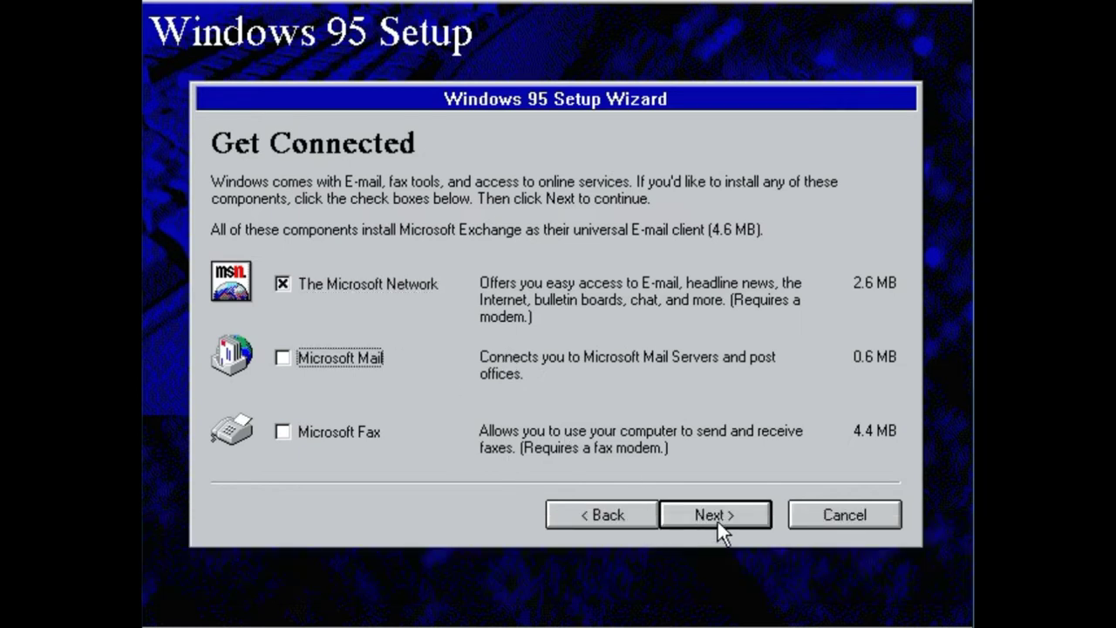
{"action": "left_click", "coordinate": [717, 522]}
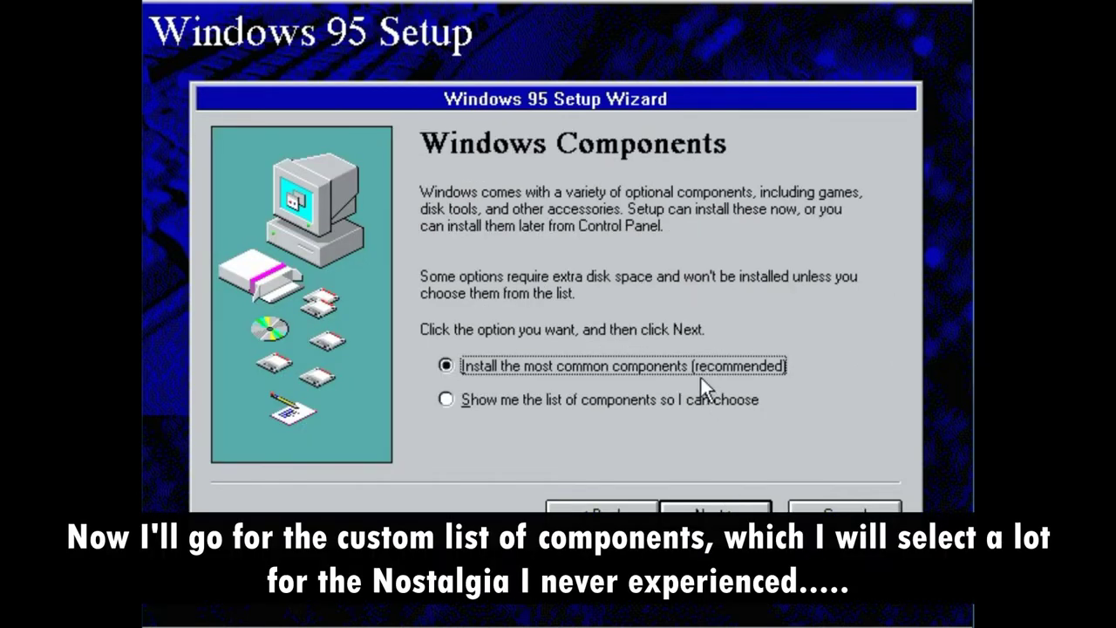
- Switch to the component list and add Briefcase, Character Map, Desktop Wallpaper, Games and Mouse Pointers
{"action": "left_click", "coordinate": [665, 399]}
{"action": "key", "text": "Return"}
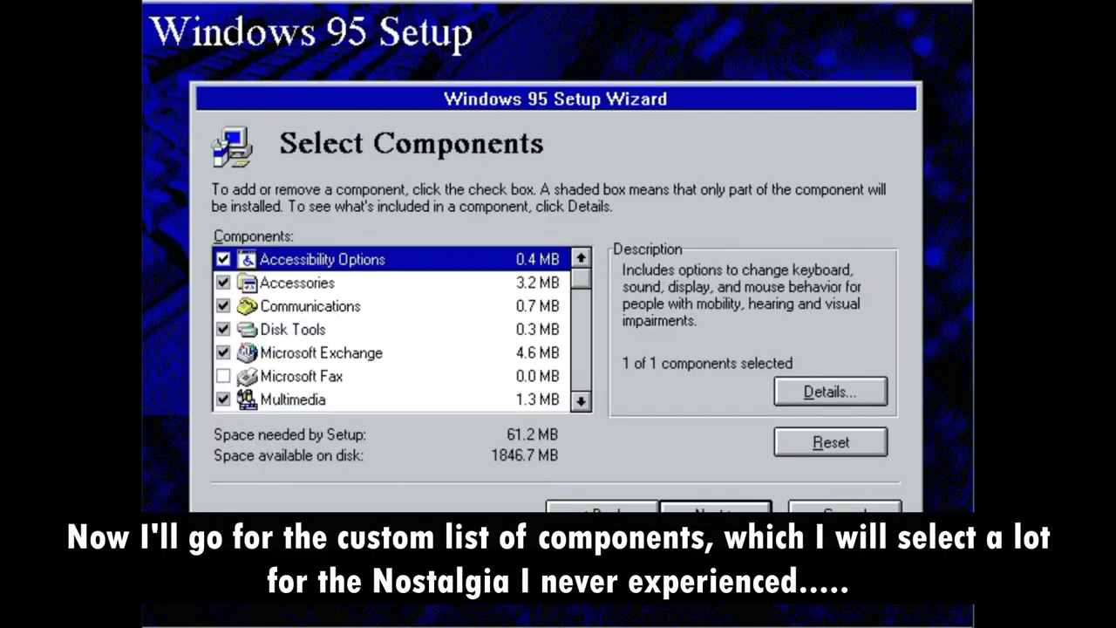
{"action": "left_click", "coordinate": [285, 281]}
{"action": "left_click", "coordinate": [830, 391]}
{"action": "left_click", "coordinate": [248, 312]}
{"action": "left_click", "coordinate": [246, 335]}
{"action": "left_click", "coordinate": [247, 266]}
{"action": "left_click", "coordinate": [247, 382]}
{"action": "left_click", "coordinate": [247, 405]}
- Add Online User's Guide, Quick View, System Monitor, System Resource Meter and Windows 95 Tour to Accessories
{"action": "left_click", "coordinate": [610, 439]}
{"action": "left_click", "coordinate": [606, 432]}
{"action": "left_click", "coordinate": [246, 265]}
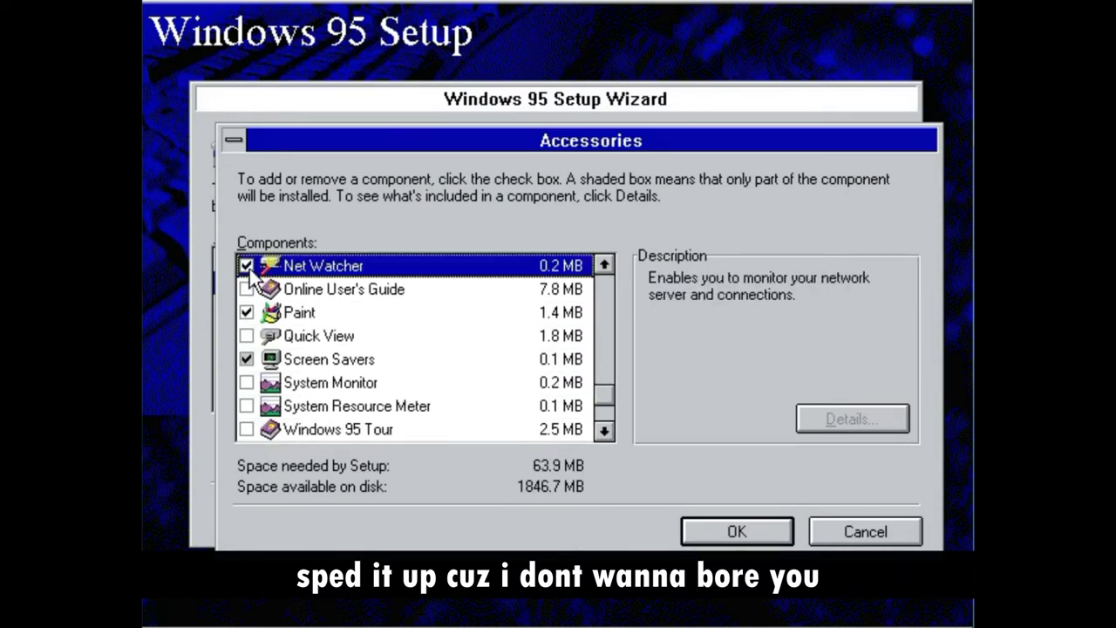
{"action": "left_click", "coordinate": [246, 288]}
{"action": "left_click", "coordinate": [247, 265]}
{"action": "left_click", "coordinate": [247, 336]}
{"action": "left_click", "coordinate": [247, 382]}
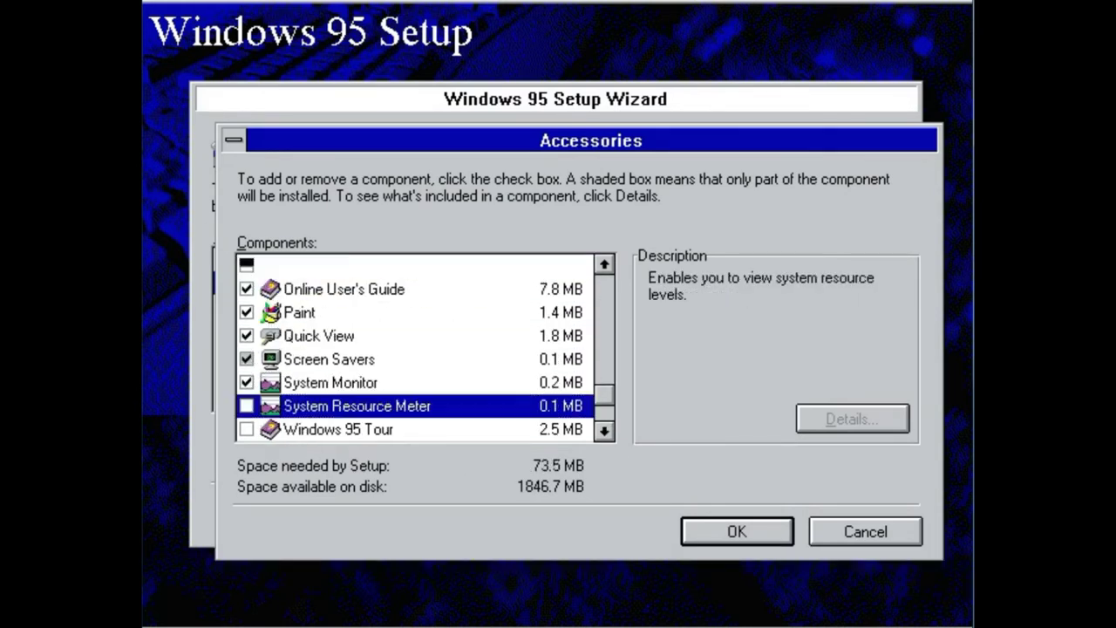
{"action": "left_click", "coordinate": [247, 406]}
{"action": "left_click", "coordinate": [247, 428]}
{"action": "left_click", "coordinate": [605, 430]}
{"action": "left_click", "coordinate": [605, 265]}
{"action": "left_click", "coordinate": [605, 265]}
{"action": "left_click", "coordinate": [605, 265]}
{"action": "left_click", "coordinate": [605, 265]}
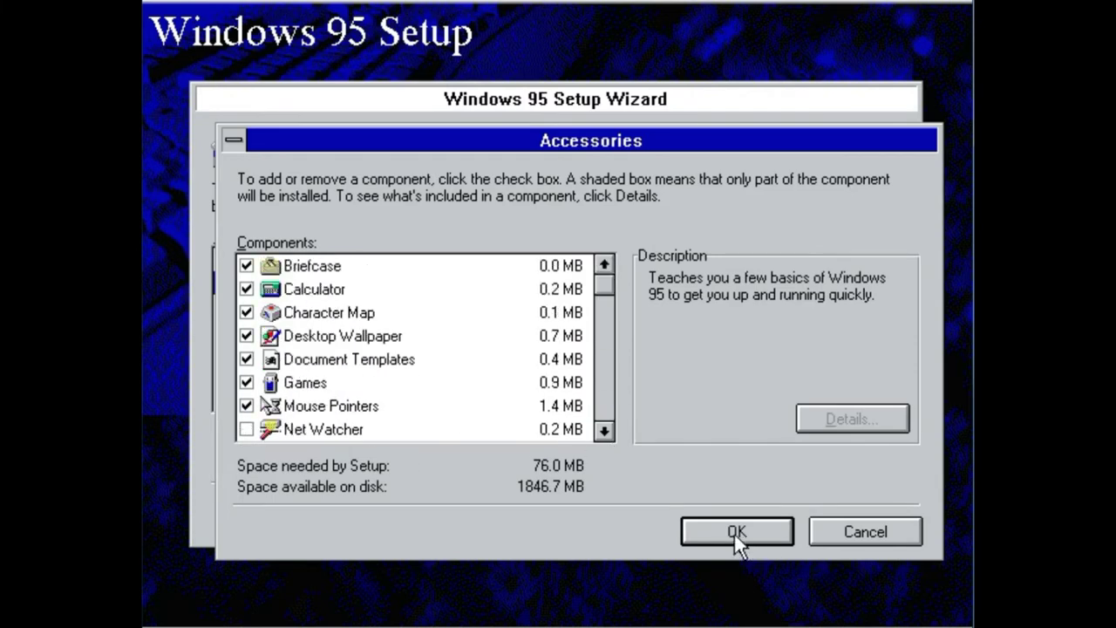
{"action": "left_click", "coordinate": [744, 539]}
- Add Backup and the disk compression tools from Disk Tools
{"action": "left_click", "coordinate": [579, 400]}
{"action": "left_click", "coordinate": [494, 398]}
{"action": "left_click", "coordinate": [392, 306]}
{"action": "left_click", "coordinate": [789, 397]}
{"action": "left_click", "coordinate": [245, 263]}
{"action": "left_click", "coordinate": [245, 312]}
{"action": "left_click", "coordinate": [737, 530]}
{"action": "left_click", "coordinate": [580, 259]}
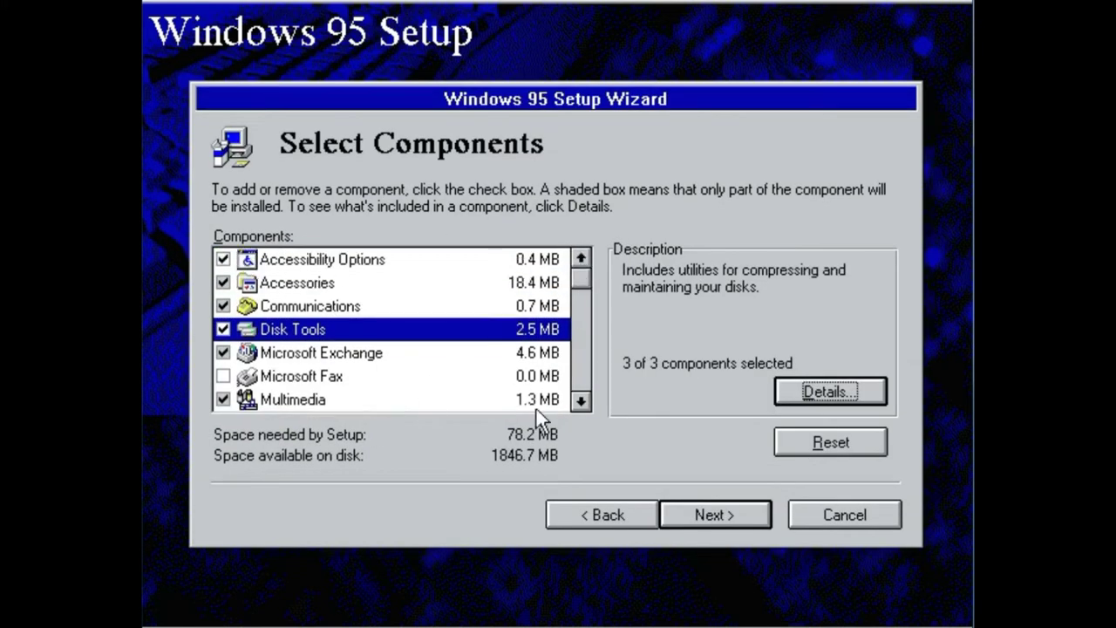
- Add the Jungle, Musica, Robotz and Utopia sound schemes plus Sample Sounds, then decline a startup disk
{"action": "left_click", "coordinate": [536, 401]}
{"action": "left_click", "coordinate": [789, 391]}
{"action": "left_click", "coordinate": [247, 312]}
{"action": "left_click", "coordinate": [247, 359]}
{"action": "left_click", "coordinate": [246, 382]}
{"action": "left_click", "coordinate": [247, 405]}
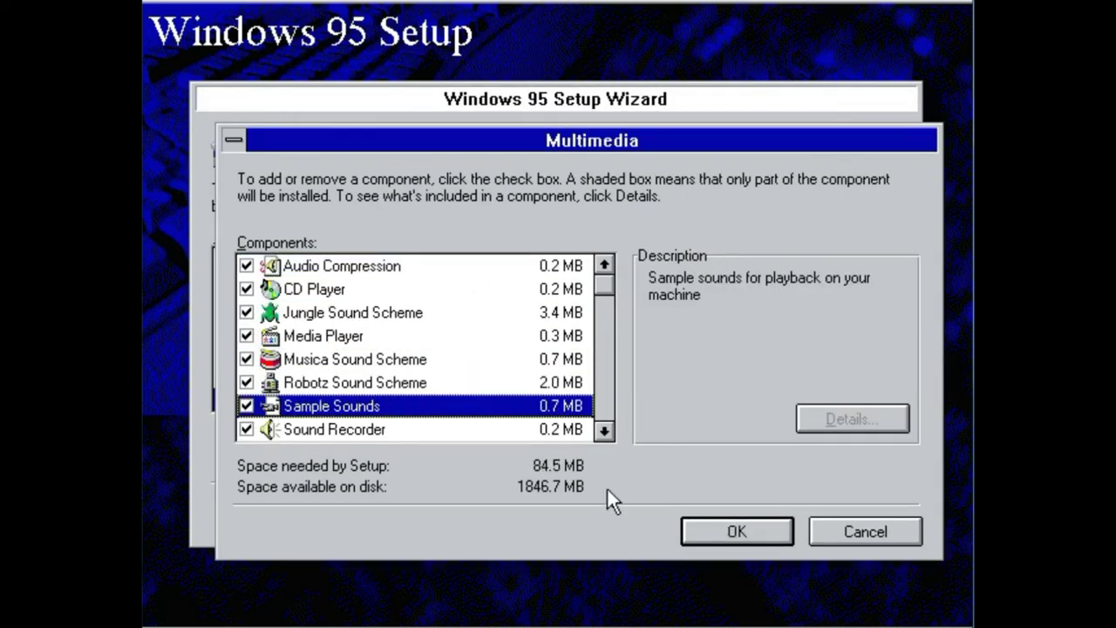
{"action": "scroll", "coordinate": [414, 349], "scroll_direction": "down", "scroll_amount": 3}
{"action": "left_click", "coordinate": [247, 382]}
{"action": "scroll", "coordinate": [414, 348], "scroll_direction": "up", "scroll_amount": 3}
{"action": "left_click", "coordinate": [765, 521]}
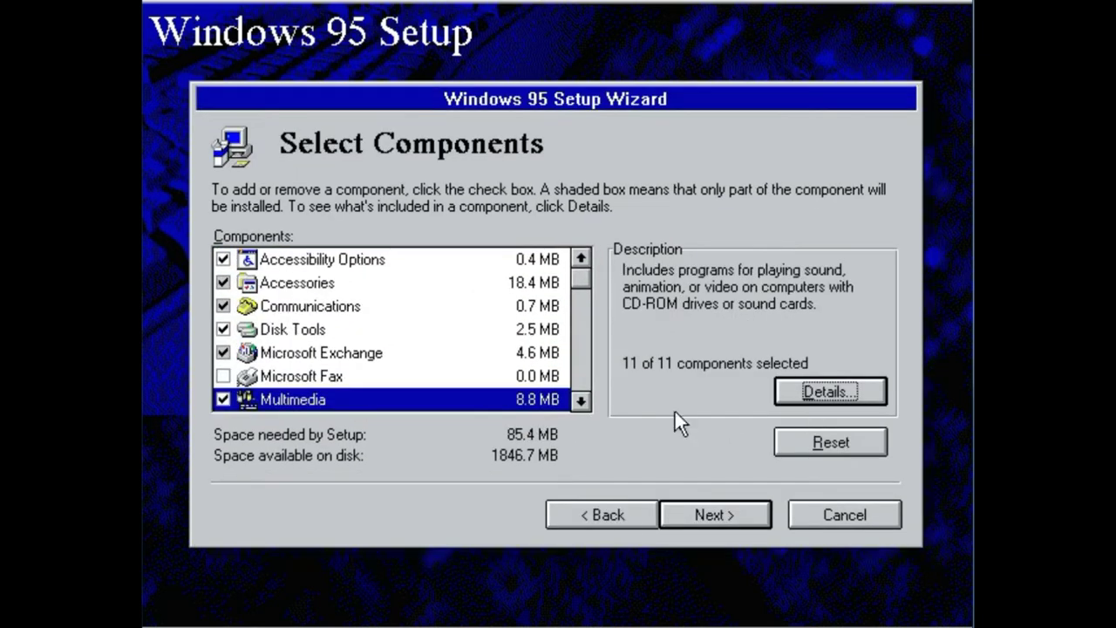
{"action": "left_click", "coordinate": [720, 521]}
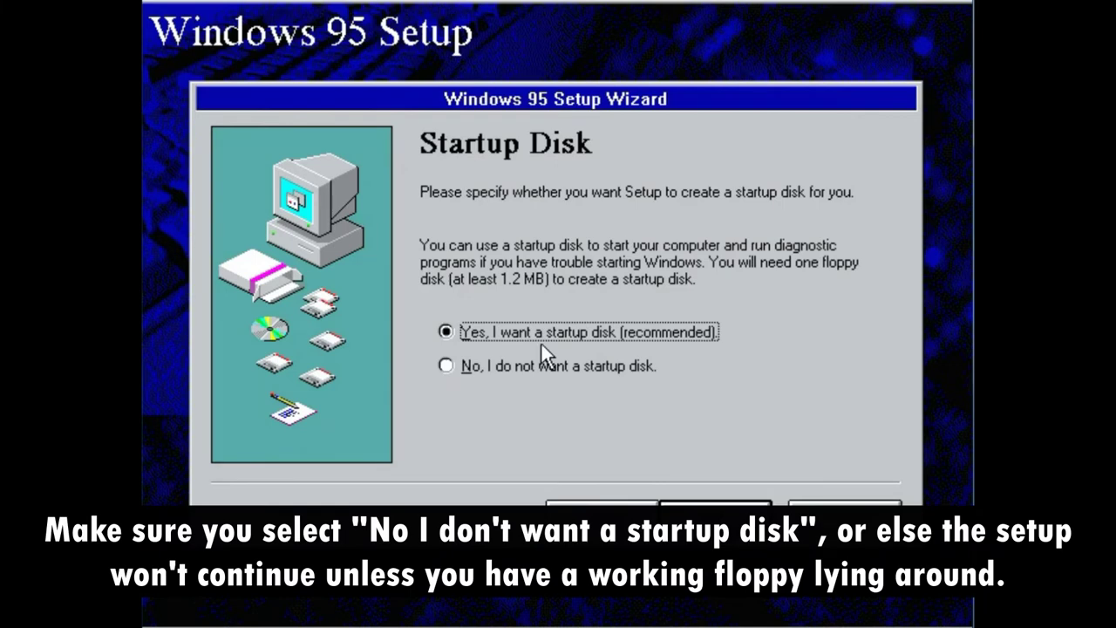
{"action": "left_click", "coordinate": [538, 363]}
- Decline the startup disk, copy the Windows 95 files, and finish to restart
{"action": "left_click", "coordinate": [720, 521]}
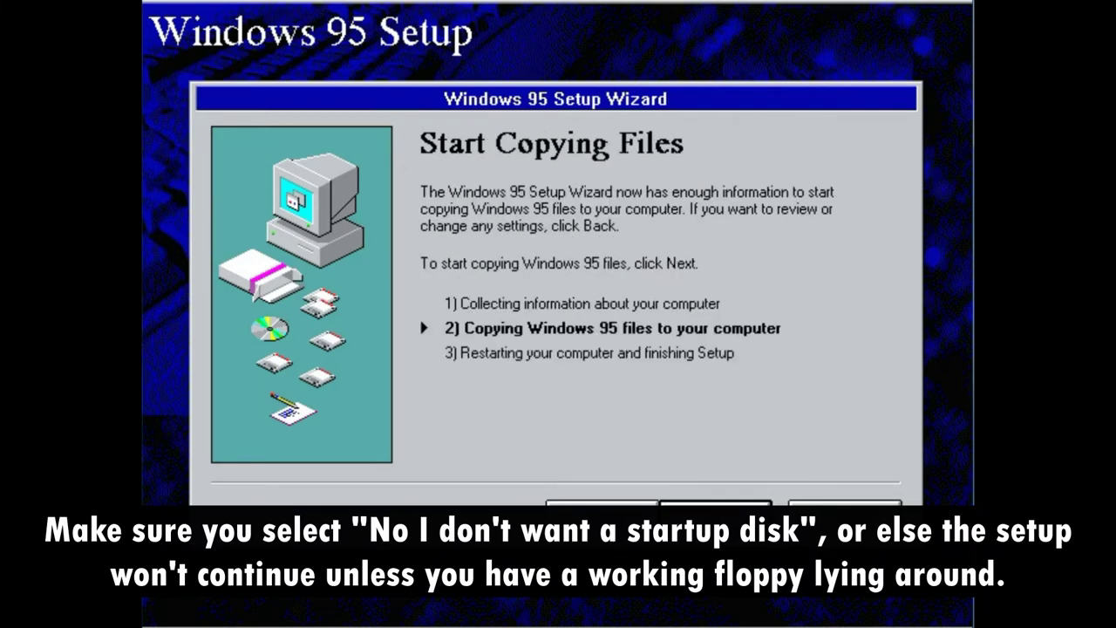
{"action": "left_click", "coordinate": [737, 516]}
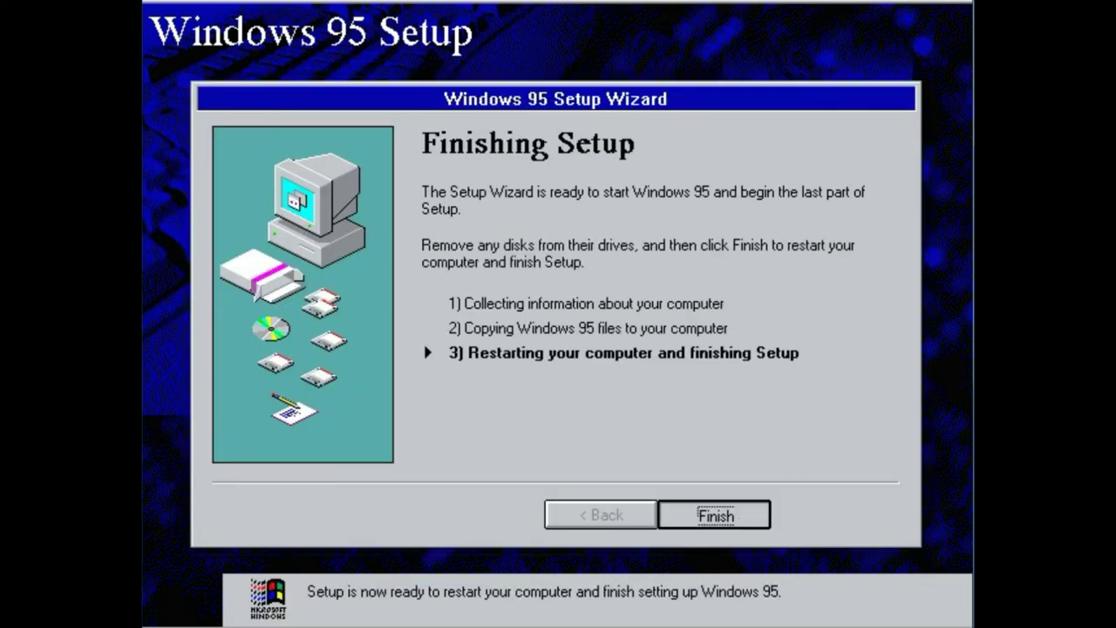
{"action": "left_click", "coordinate": [697, 519]}
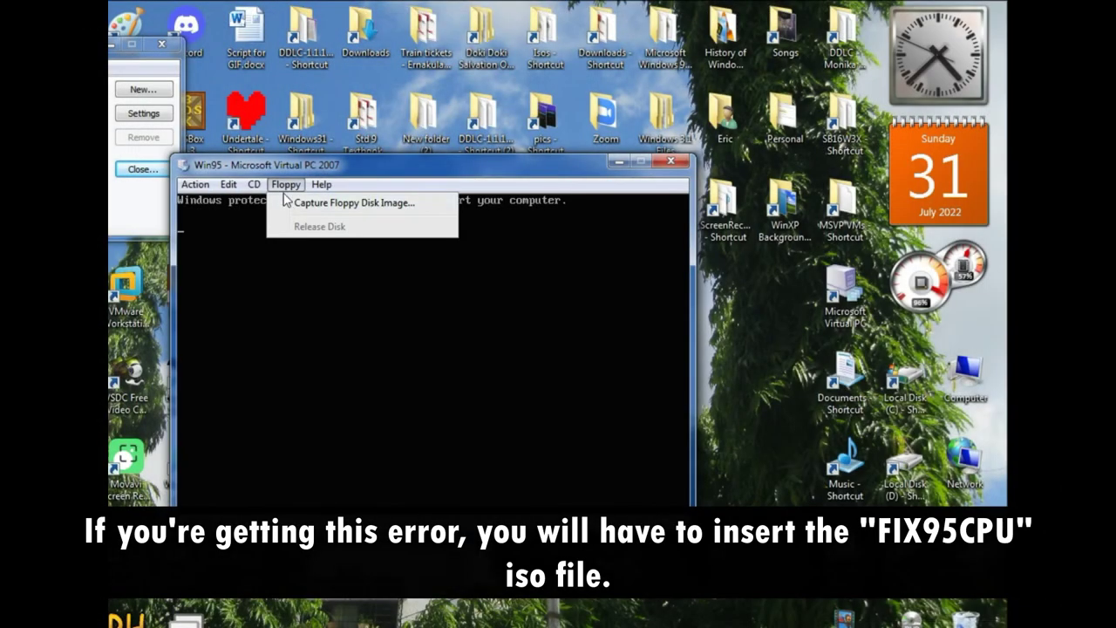
- Release Win95Upgrade.iso and start capturing a new image from Local Disk (E:)
{"action": "mouse_move", "coordinate": [253, 184]}
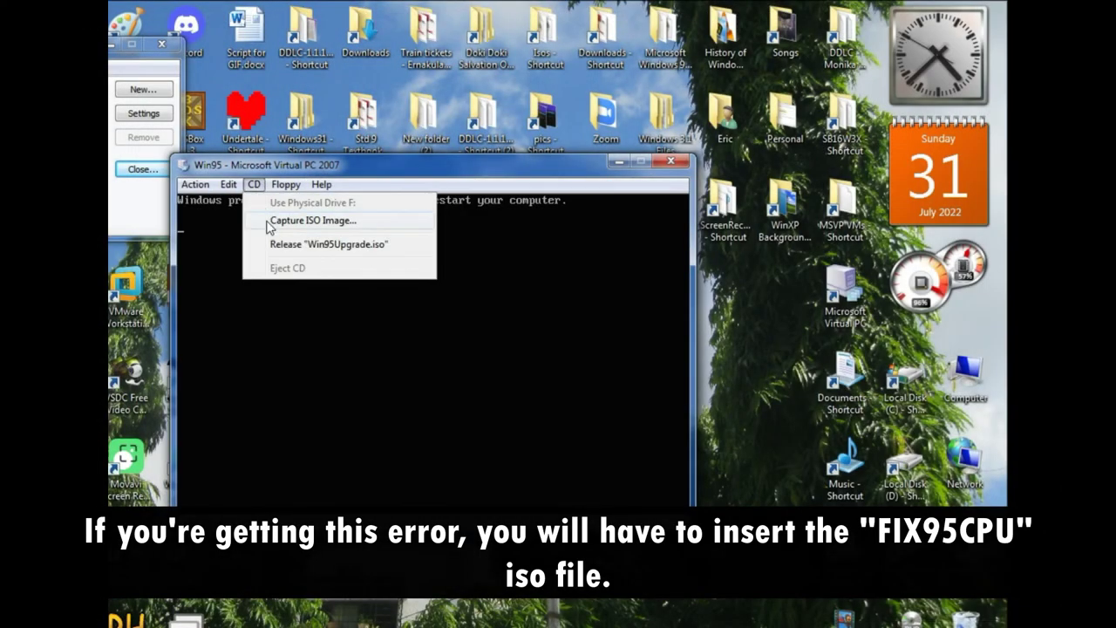
{"action": "left_click", "coordinate": [287, 244]}
{"action": "left_click", "coordinate": [254, 184]}
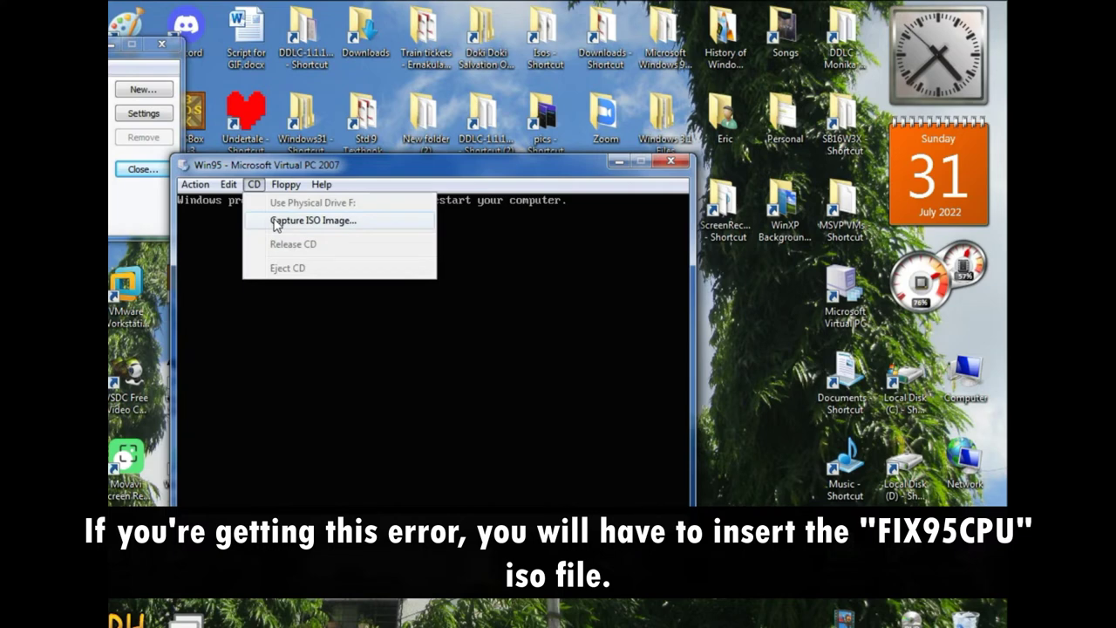
{"action": "left_click", "coordinate": [276, 223]}
{"action": "left_click", "coordinate": [459, 81]}
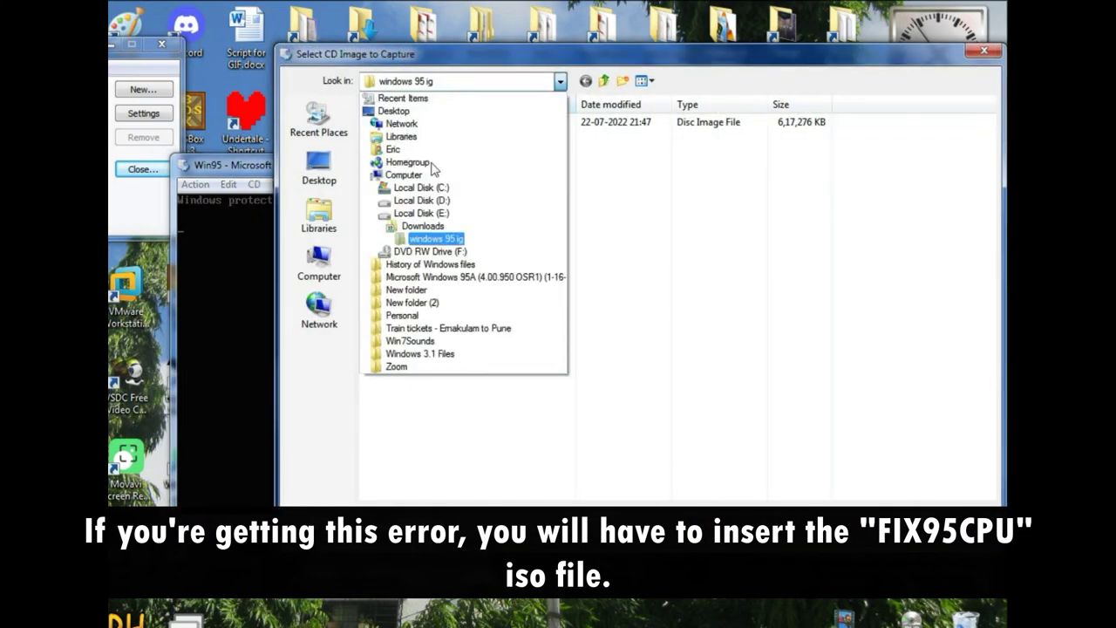
{"action": "left_click", "coordinate": [423, 213]}
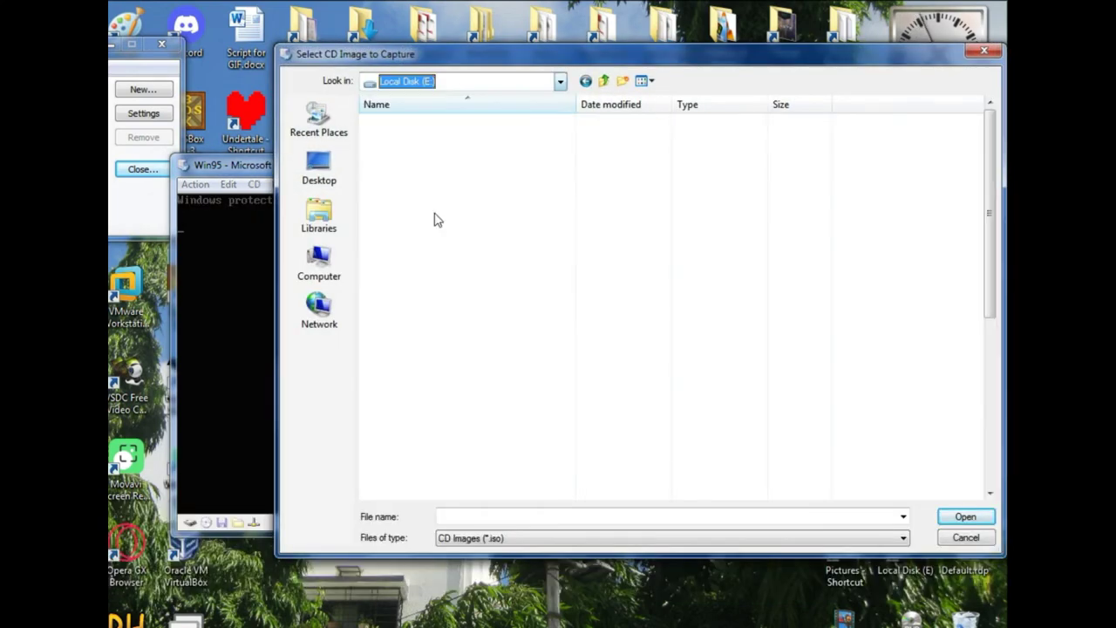
- Load FIX95CPU.ISO from Downloads\FIX95CPU_V3_FINAL into the virtual CD drive
{"action": "scroll", "coordinate": [493, 266], "scroll_direction": "down", "scroll_amount": 7}
{"action": "scroll", "coordinate": [505, 267], "scroll_direction": "up", "scroll_amount": 4}
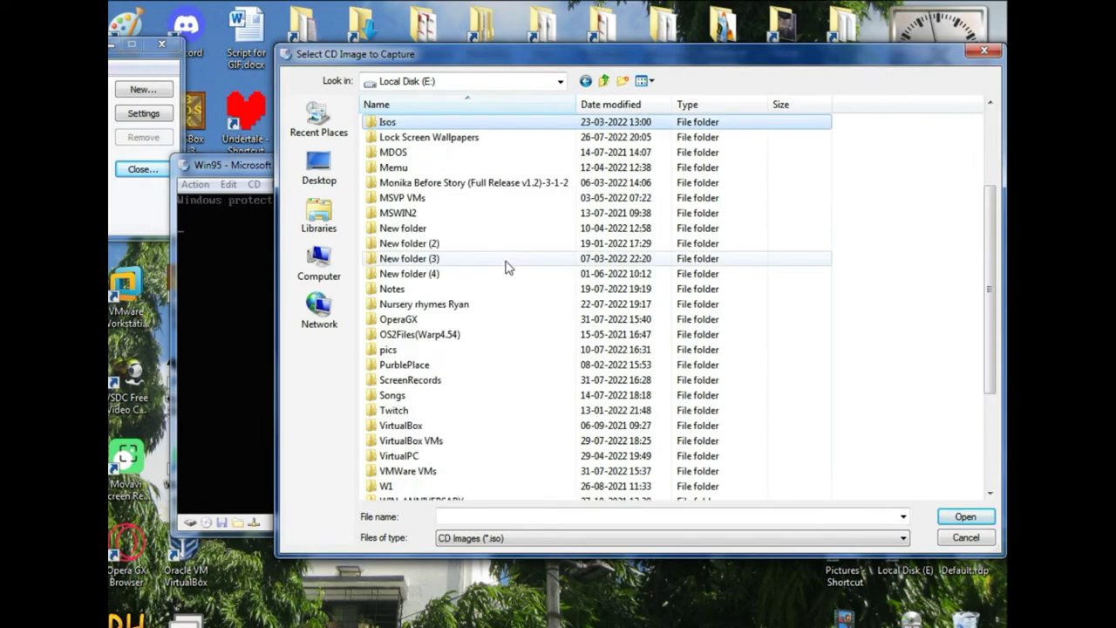
{"action": "scroll", "coordinate": [506, 266], "scroll_direction": "down", "scroll_amount": 4}
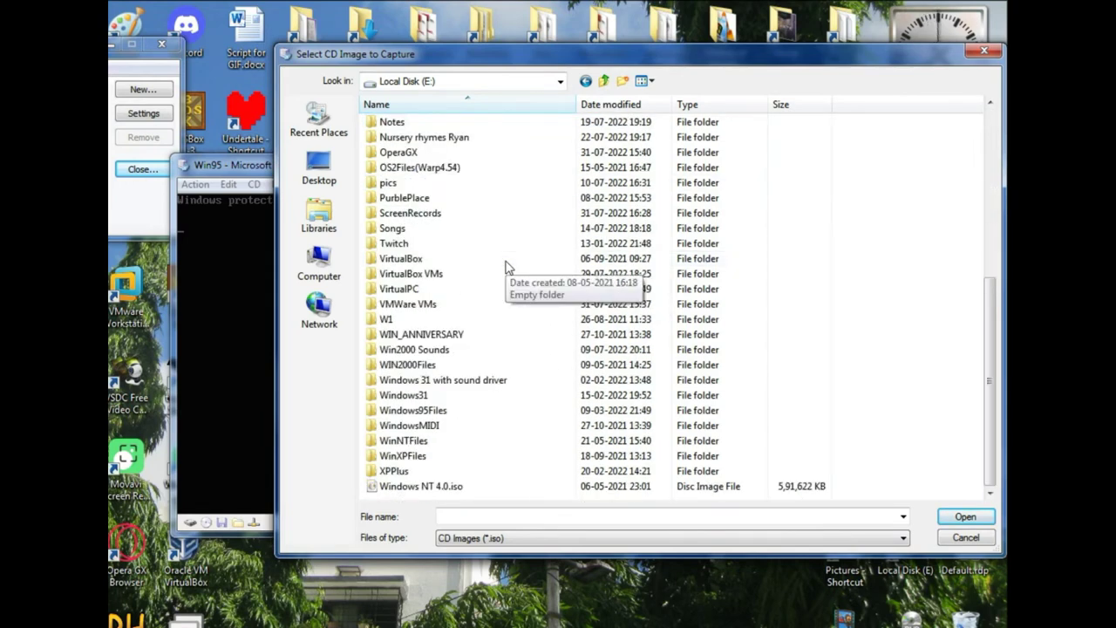
{"action": "scroll", "coordinate": [505, 264], "scroll_direction": "up", "scroll_amount": 5}
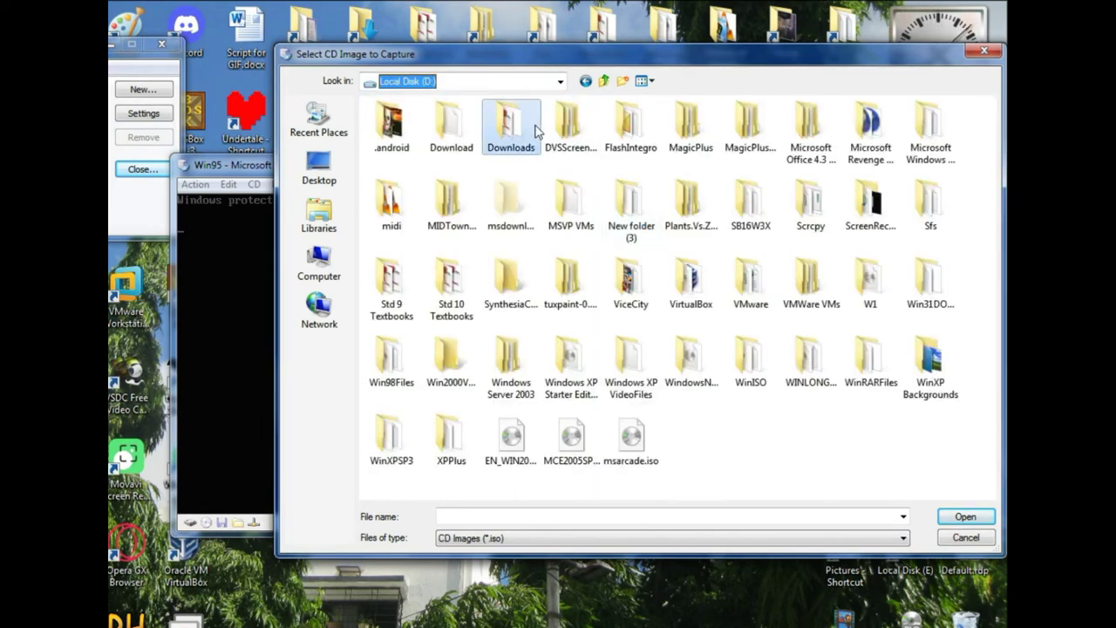
{"action": "double_click", "coordinate": [532, 127]}
{"action": "scroll", "coordinate": [551, 289], "scroll_direction": "down", "scroll_amount": 3}
{"action": "scroll", "coordinate": [551, 289], "scroll_direction": "up", "scroll_amount": 4}
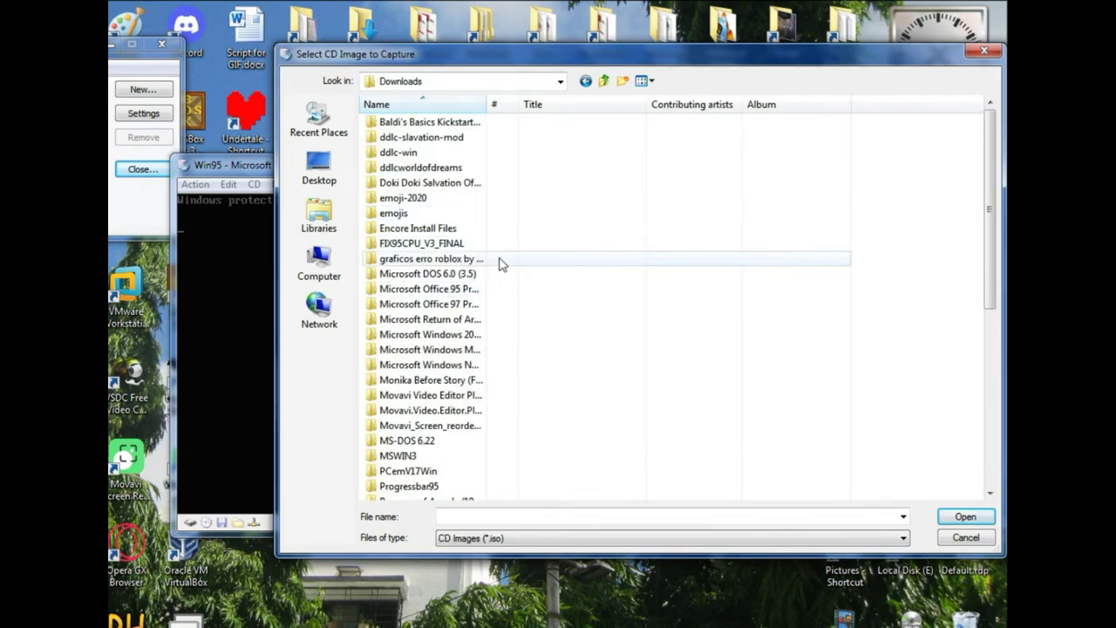
{"action": "scroll", "coordinate": [493, 217], "scroll_direction": "down", "scroll_amount": 2}
{"action": "scroll", "coordinate": [485, 229], "scroll_direction": "down", "scroll_amount": 2}
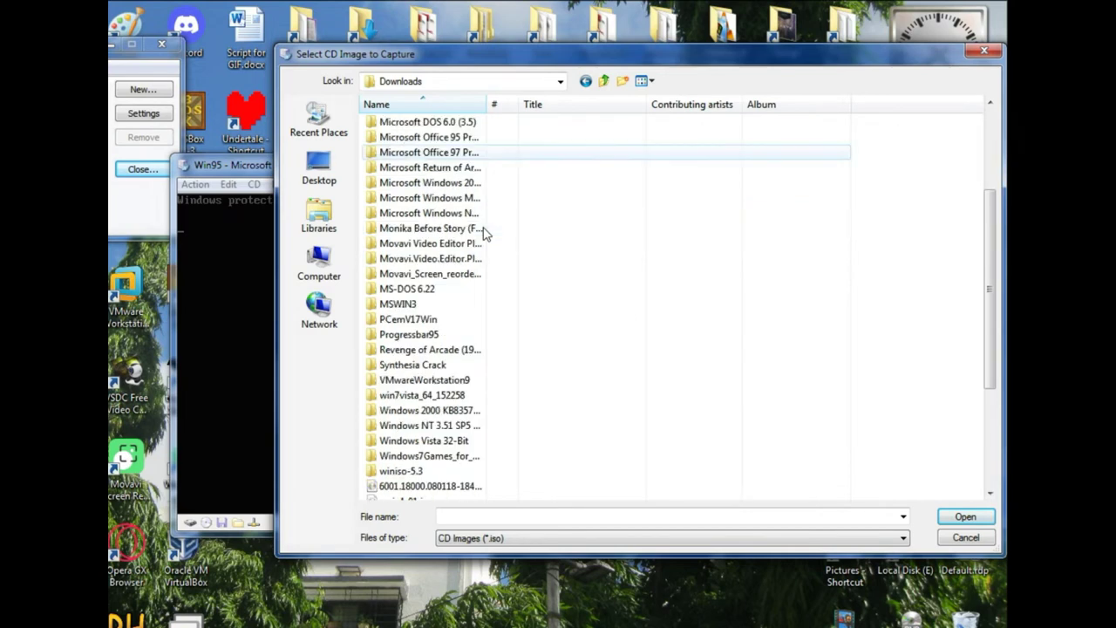
{"action": "scroll", "coordinate": [586, 272], "scroll_direction": "up", "scroll_amount": 3}
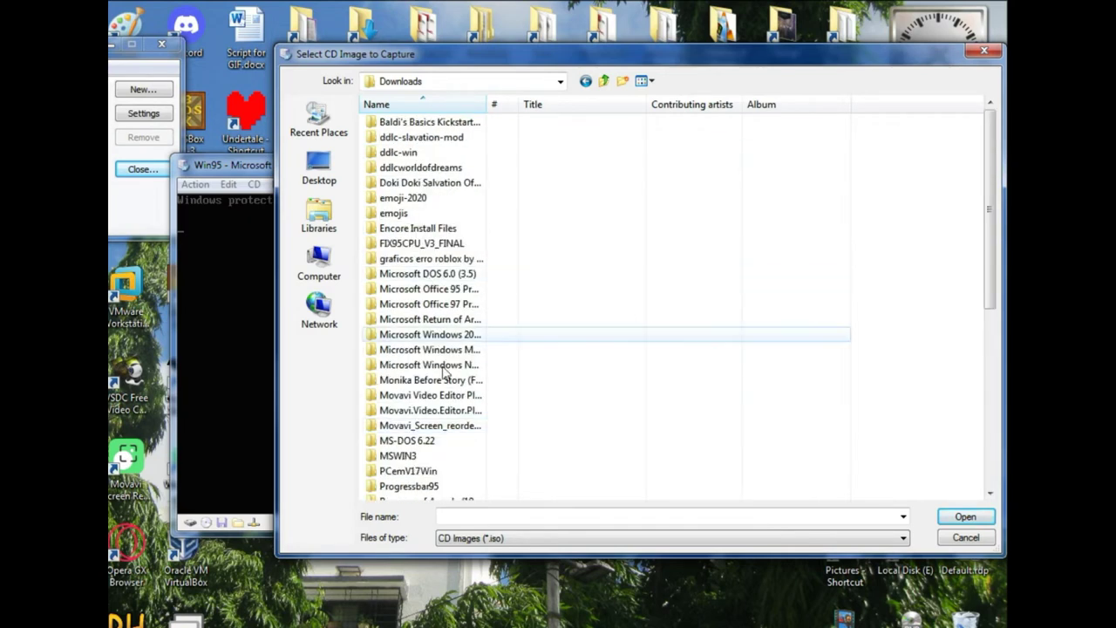
{"action": "double_click", "coordinate": [476, 252]}
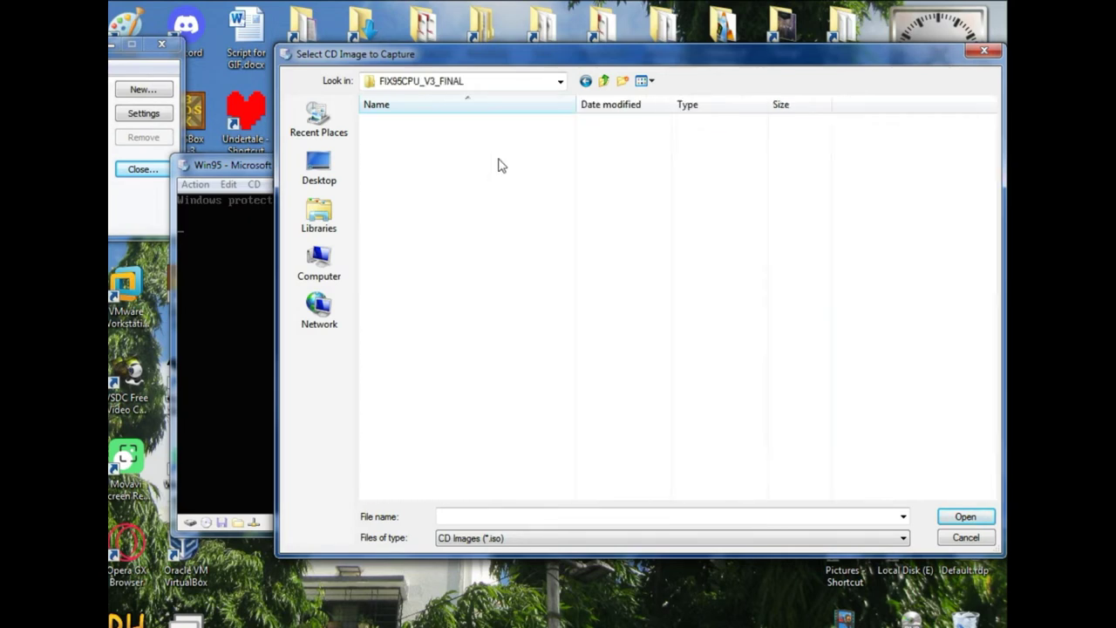
{"action": "left_click", "coordinate": [538, 124]}
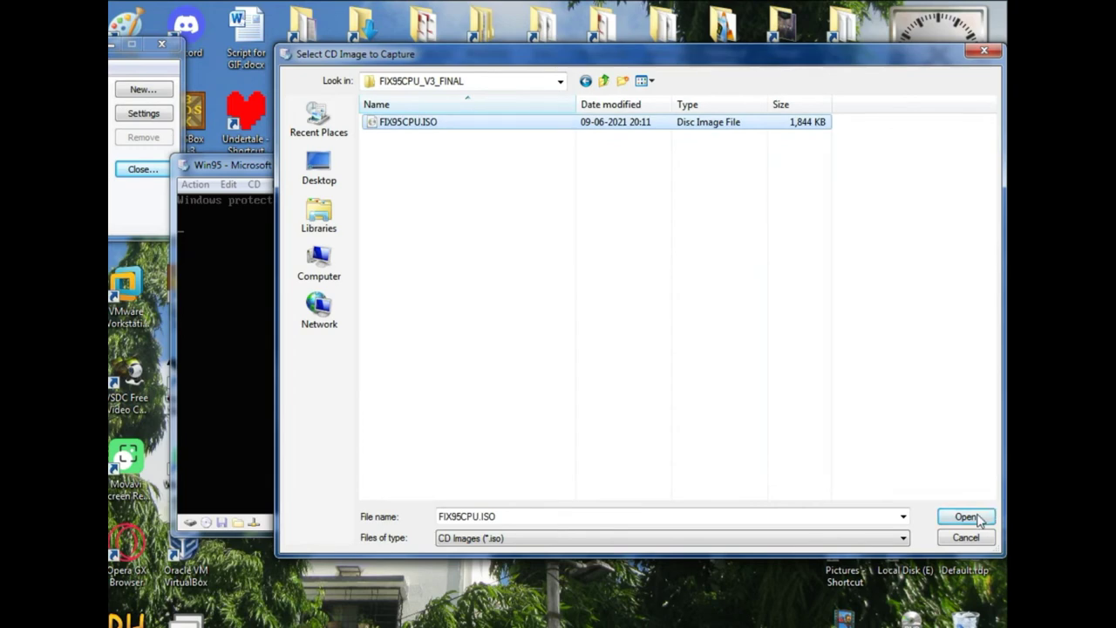
{"action": "left_click", "coordinate": [965, 516]}
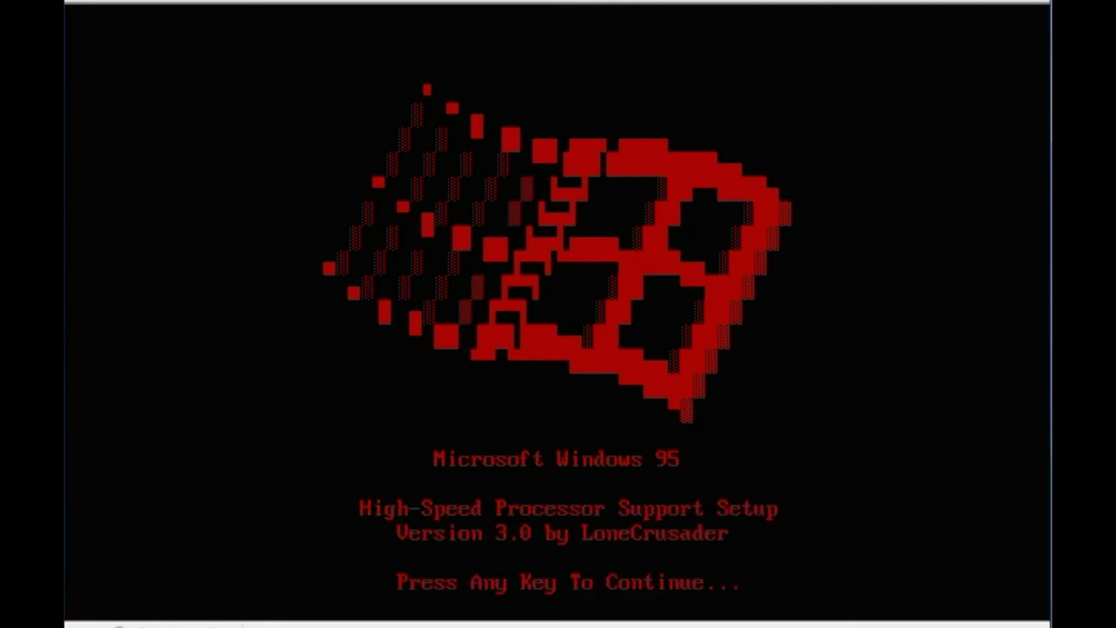
- Pass the FIX95CPU splash, page through its README, and apply the processor patch
{"action": "key", "text": "Return"}
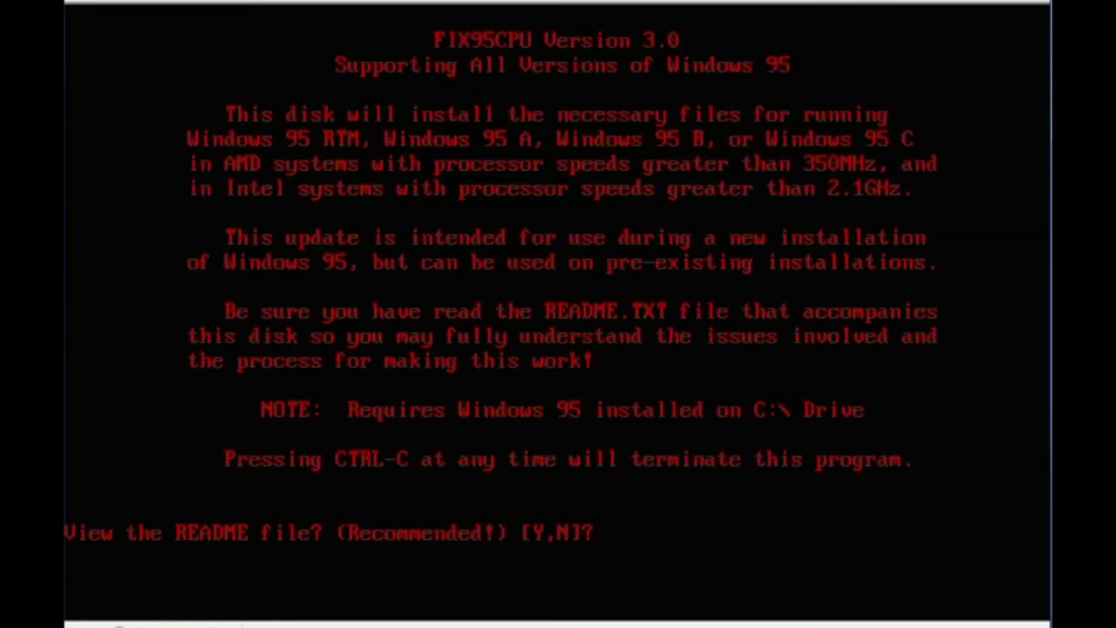
{"action": "key", "text": "y"}
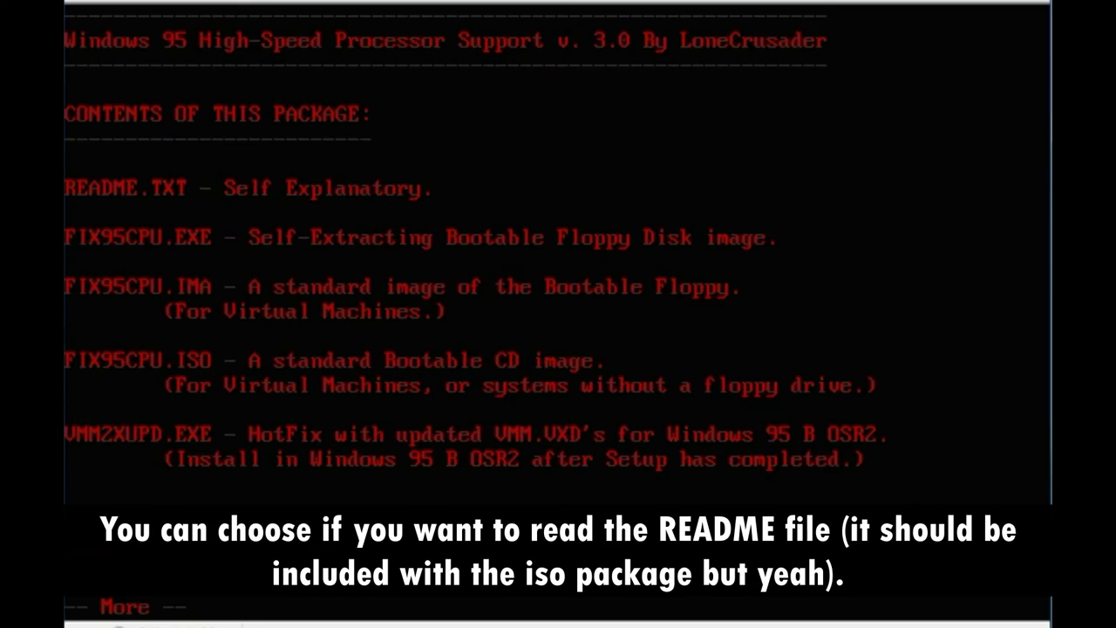
{"action": "key", "text": "space"}
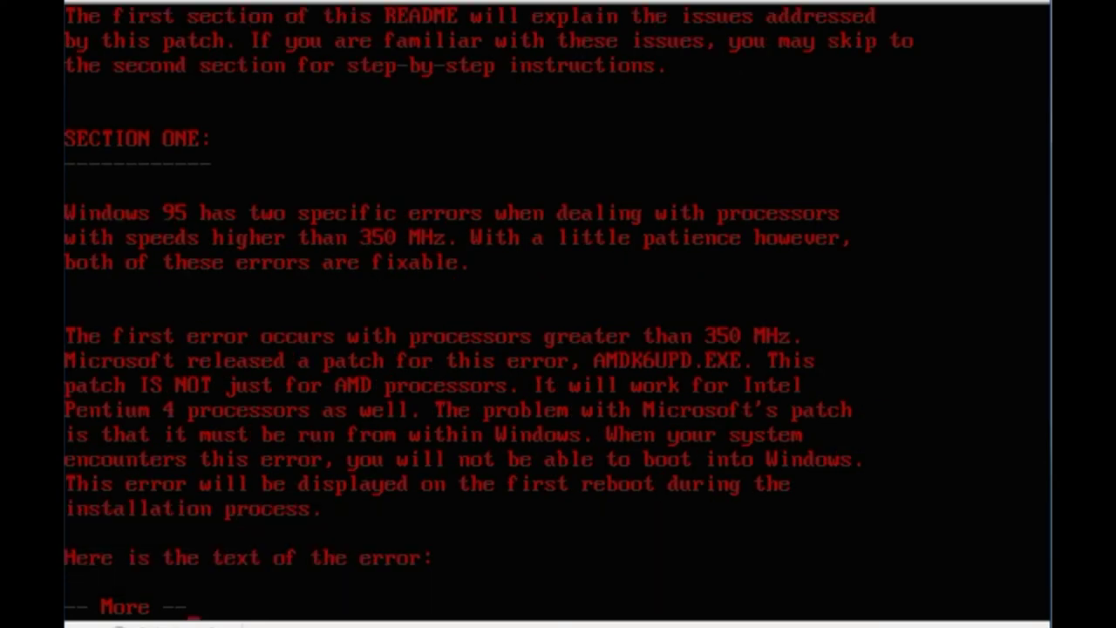
{"action": "key", "text": "space"}
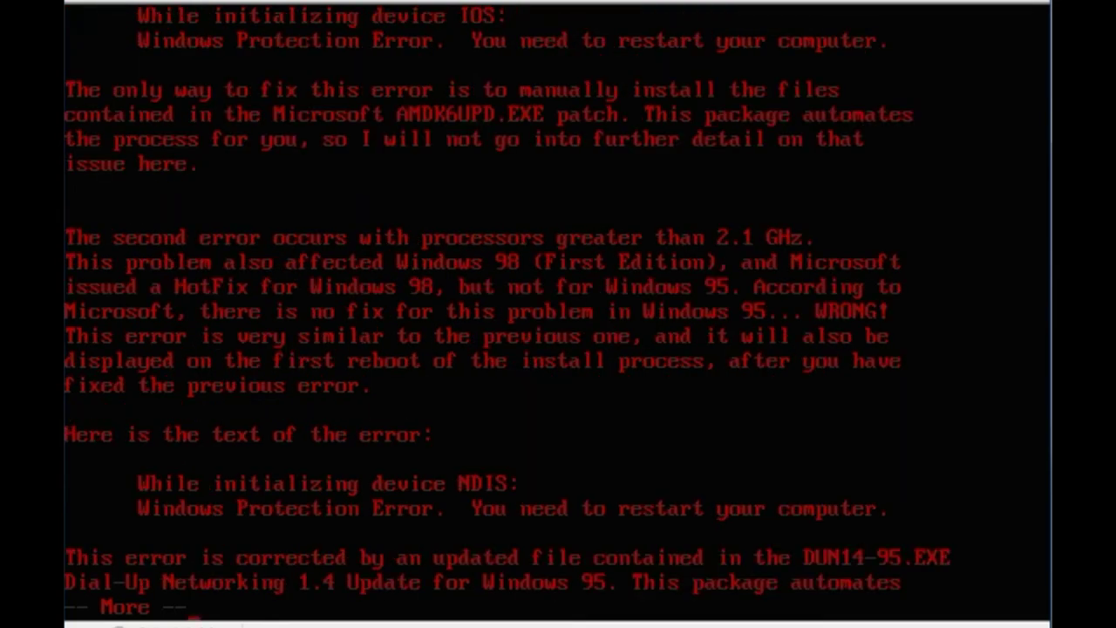
{"action": "key", "text": "space"}
{"action": "key", "text": "space"}
{"action": "key", "text": "space"}
{"action": "key", "text": "space"}
{"action": "key", "text": "space"}
{"action": "key", "text": "space"}
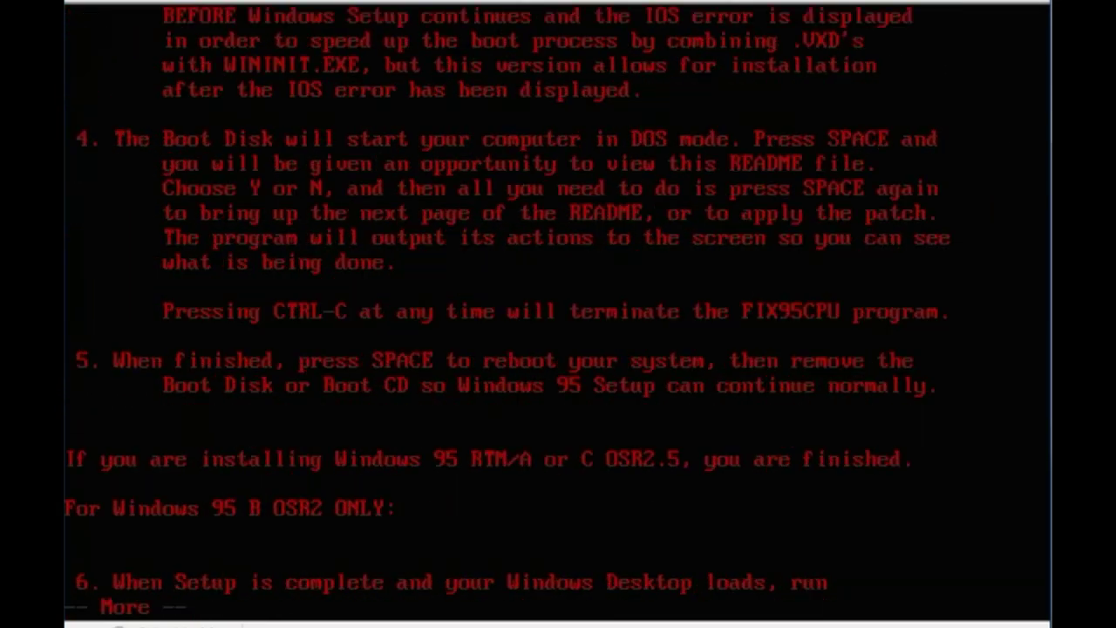
{"action": "key", "text": "space"}
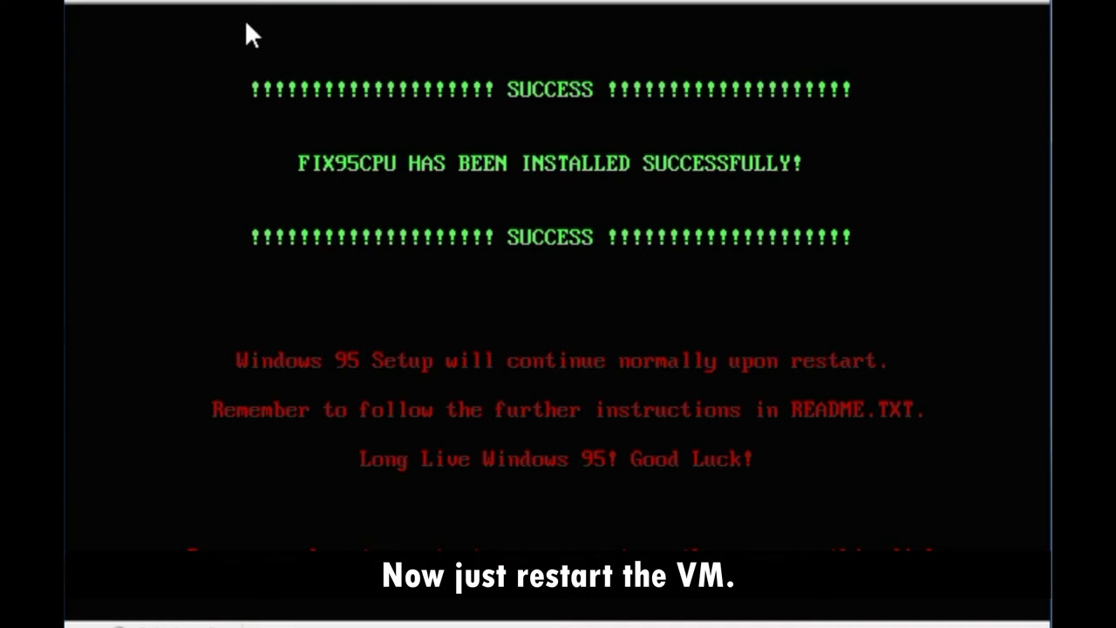
- Release the FIX95CPU.ISO disc image, retry the drive A prompt, and let the VM reboot
{"action": "left_click", "coordinate": [220, 5]}
{"action": "left_click", "coordinate": [276, 109]}
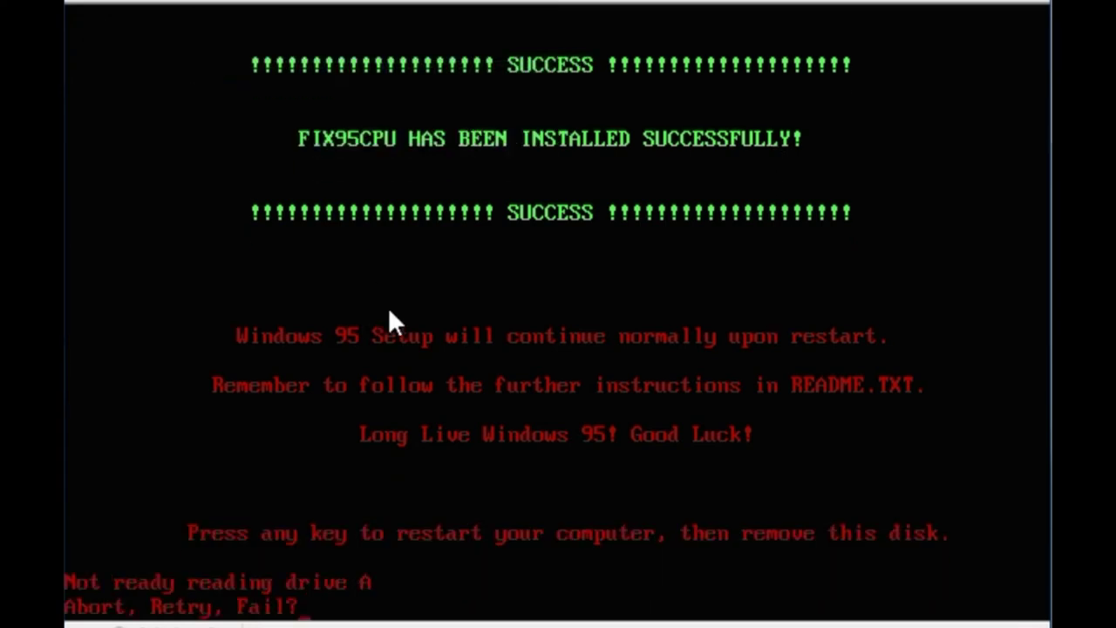
{"action": "left_click", "coordinate": [224, 8]}
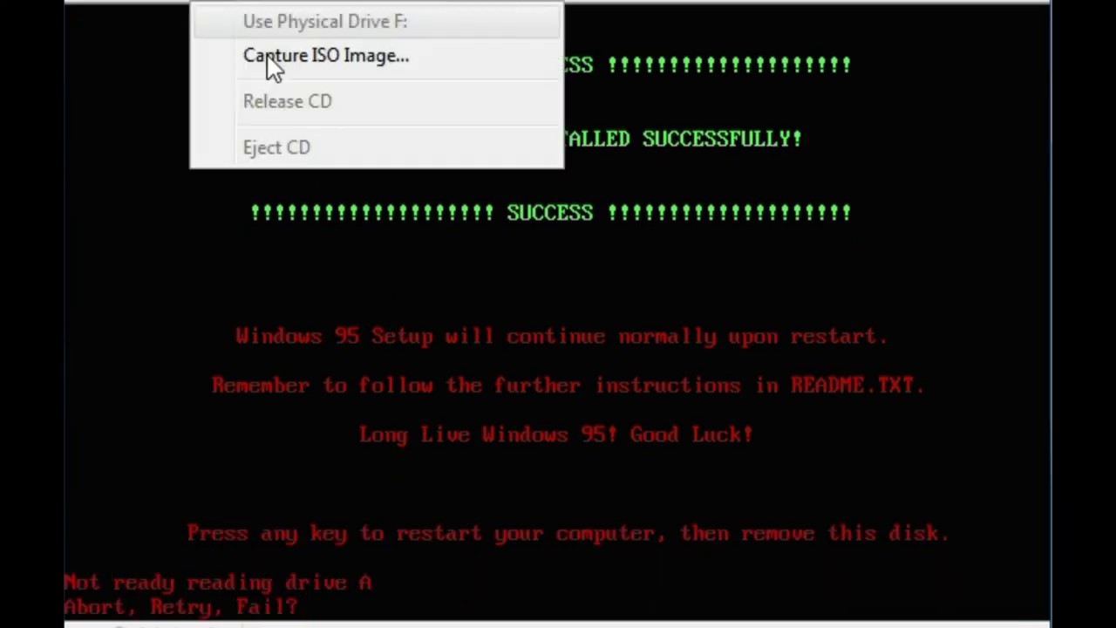
{"action": "left_click", "coordinate": [281, 65]}
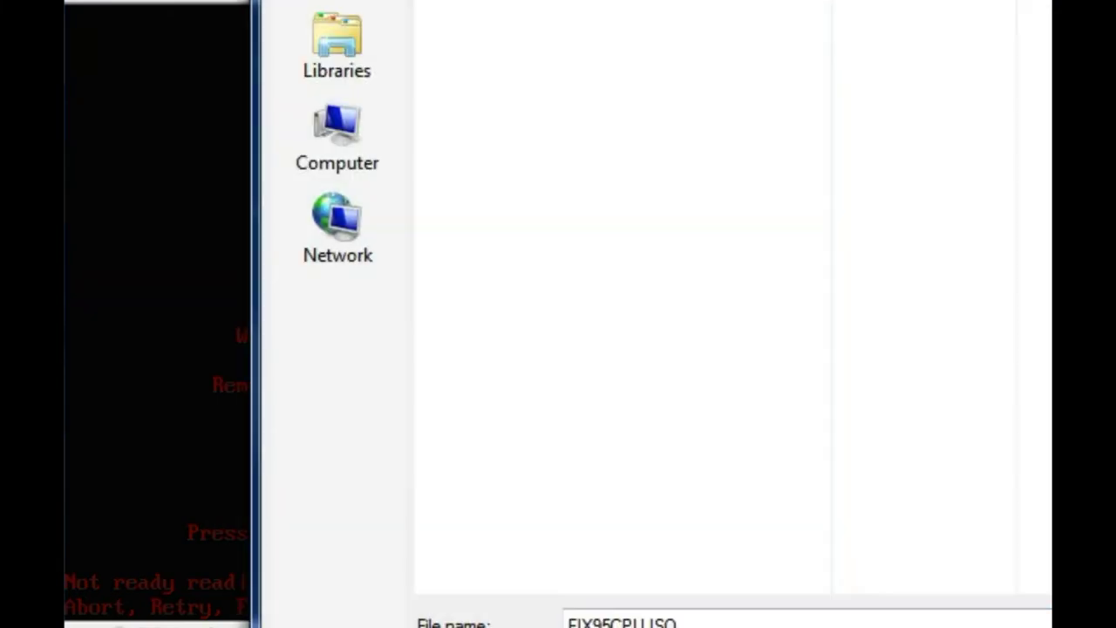
{"action": "key", "text": "Return"}
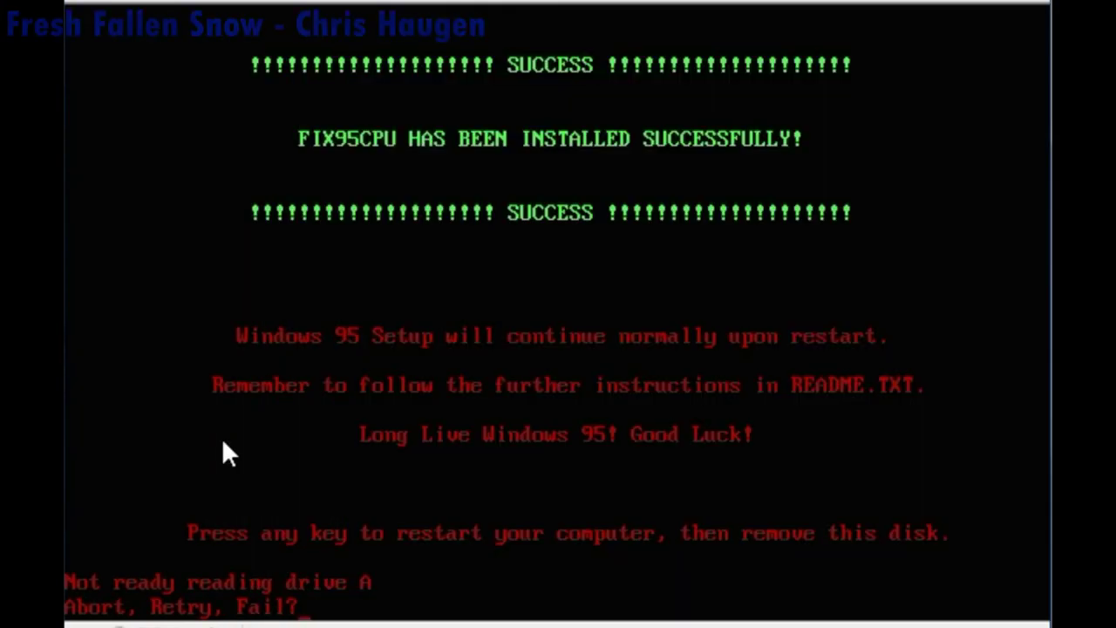
{"action": "key", "text": "r"}
{"action": "key", "text": "r"}
{"action": "key", "text": "r"}
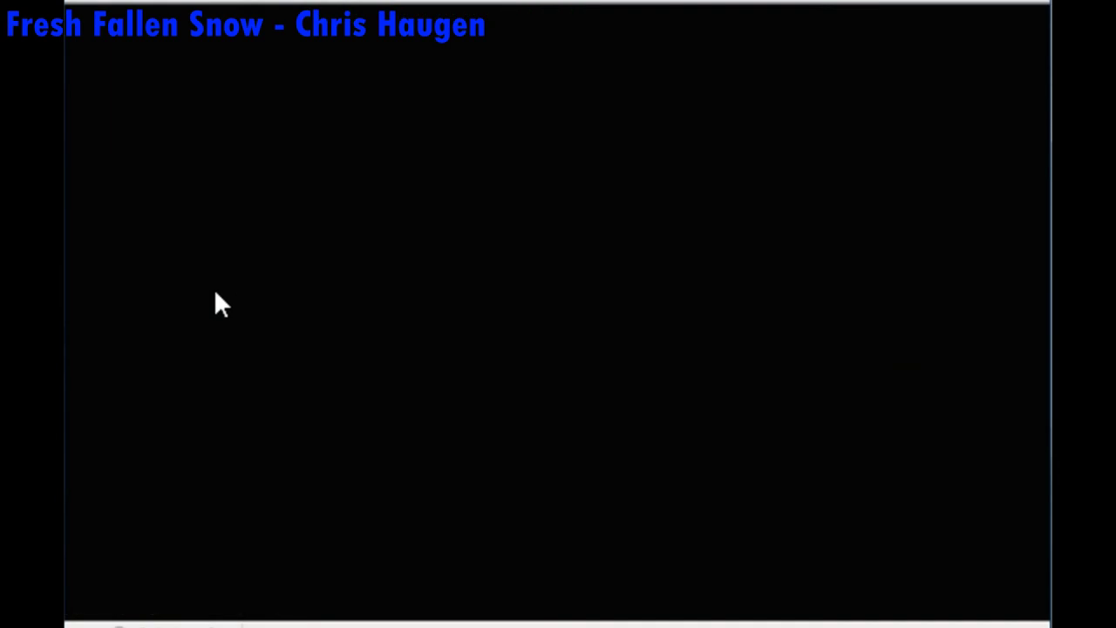
{"action": "left_click", "coordinate": [214, 7]}
{"action": "left_click", "coordinate": [249, 108]}
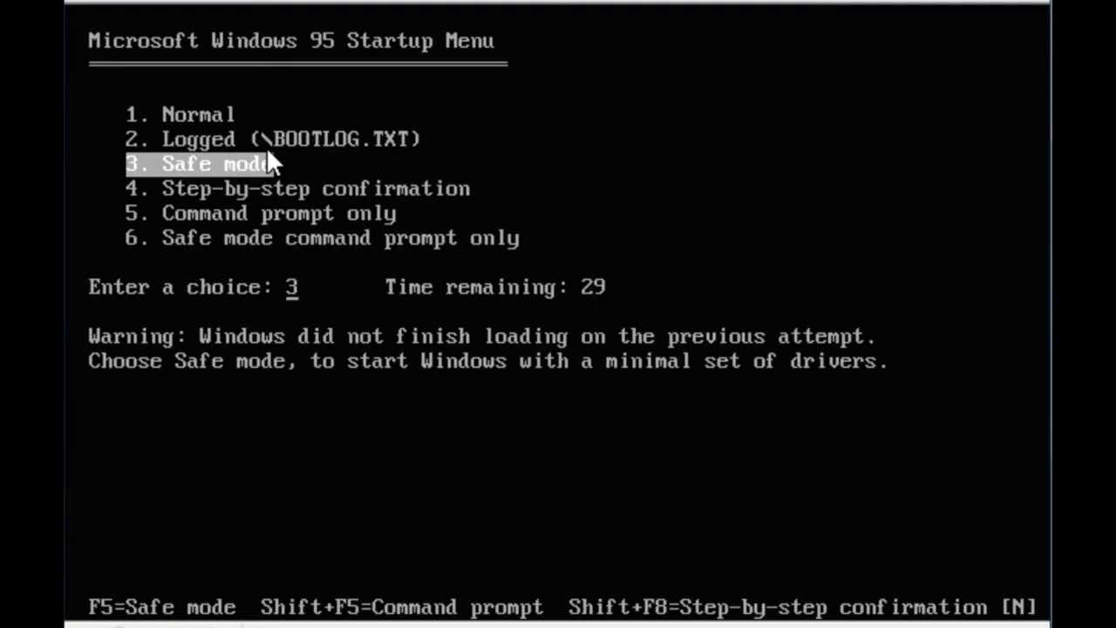
- Choose 1. Normal in the Windows 95 Startup Menu to boot normally
{"action": "key", "text": "Up"}
{"action": "key", "text": "Up"}
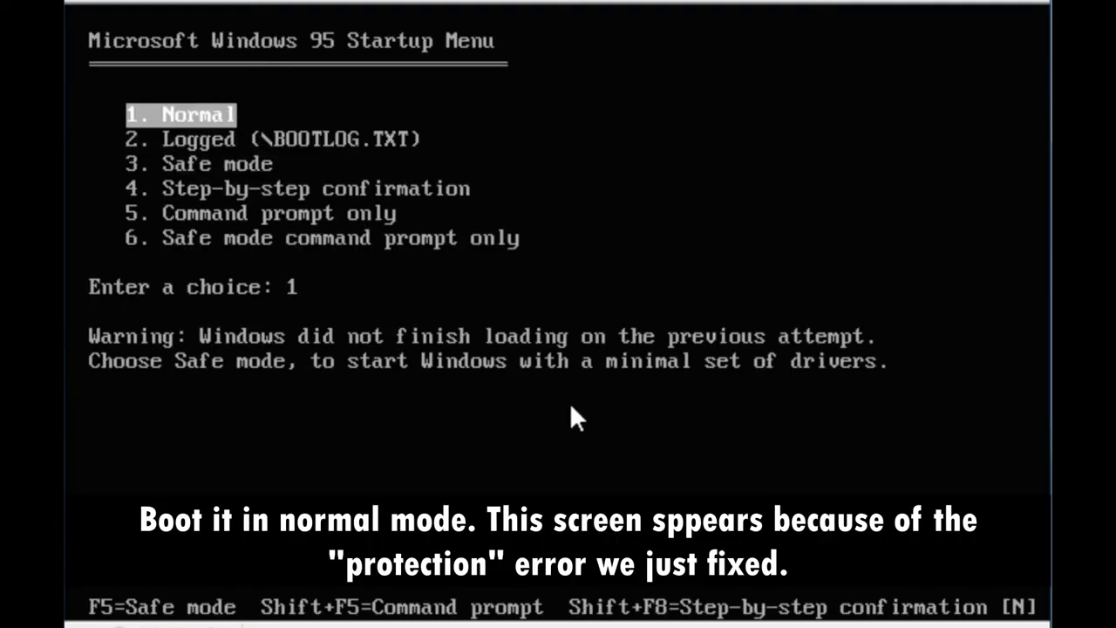
{"action": "key", "text": "Return"}
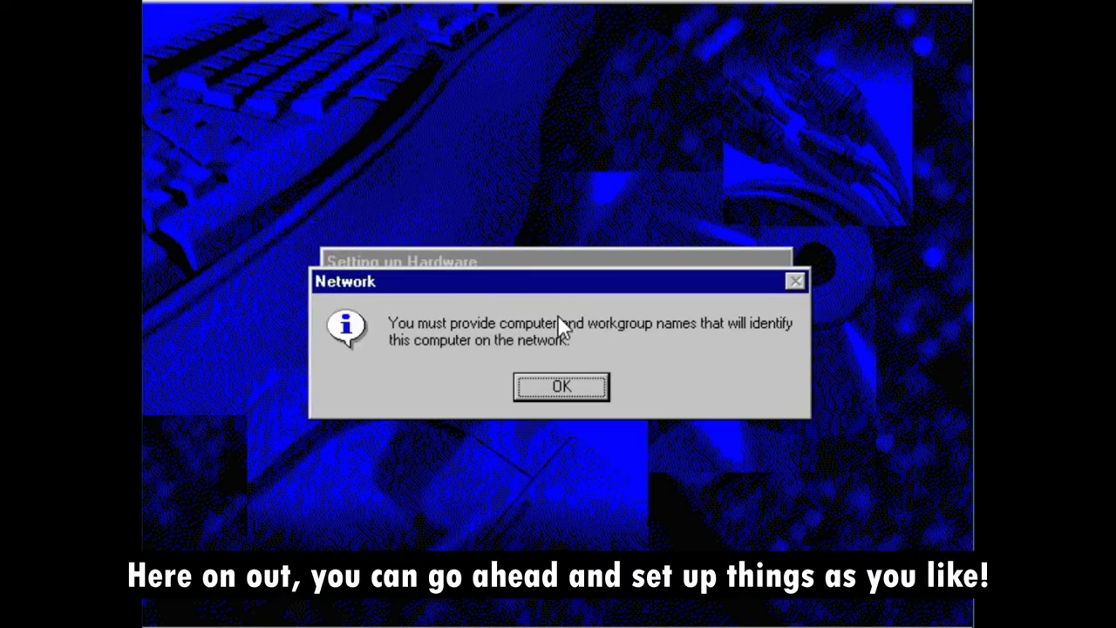
- Acknowledge the network names notice and correct the computer name to Win95_Win31
{"action": "left_click", "coordinate": [561, 389]}
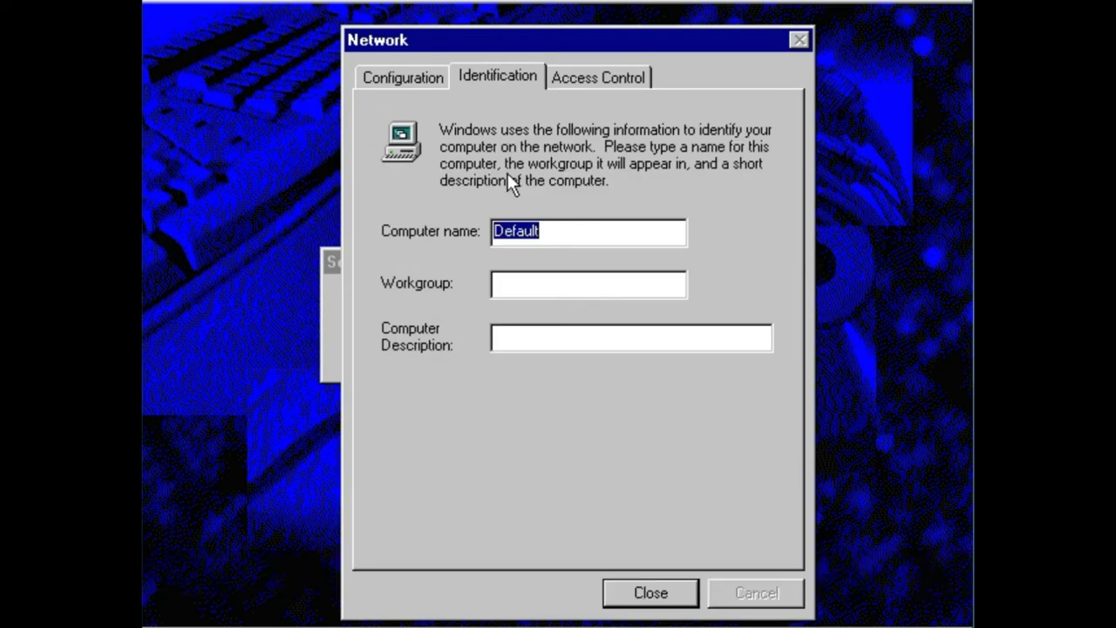
{"action": "key", "text": "BackSpace"}
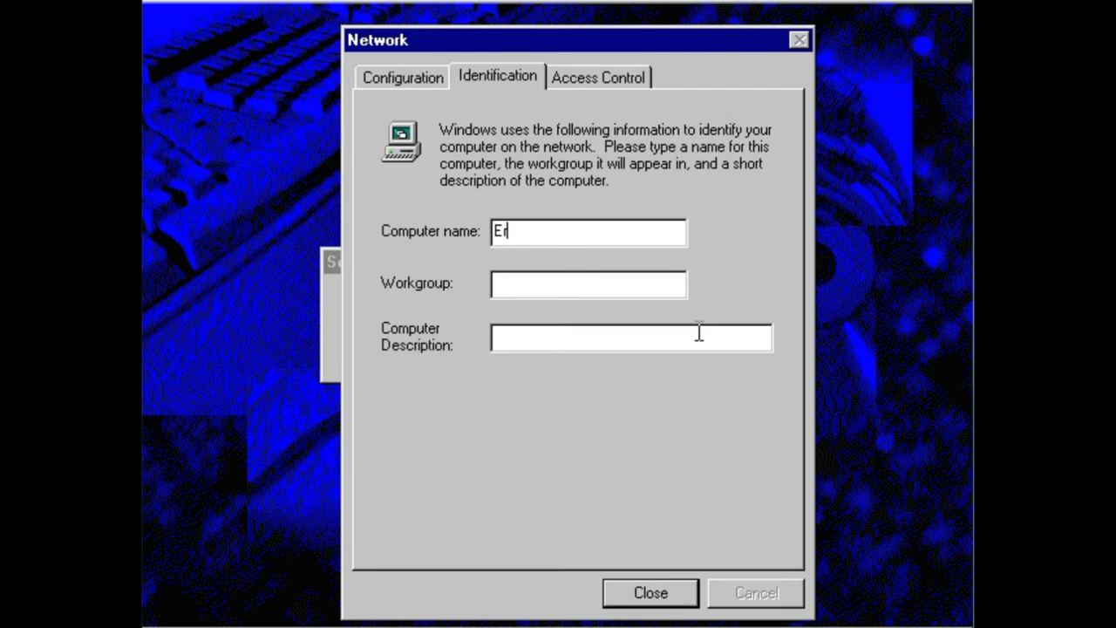
{"action": "key", "text": "BackSpace"}
{"action": "key", "text": "BackSpace"}
{"action": "type", "text": "Win95_WIn31"}
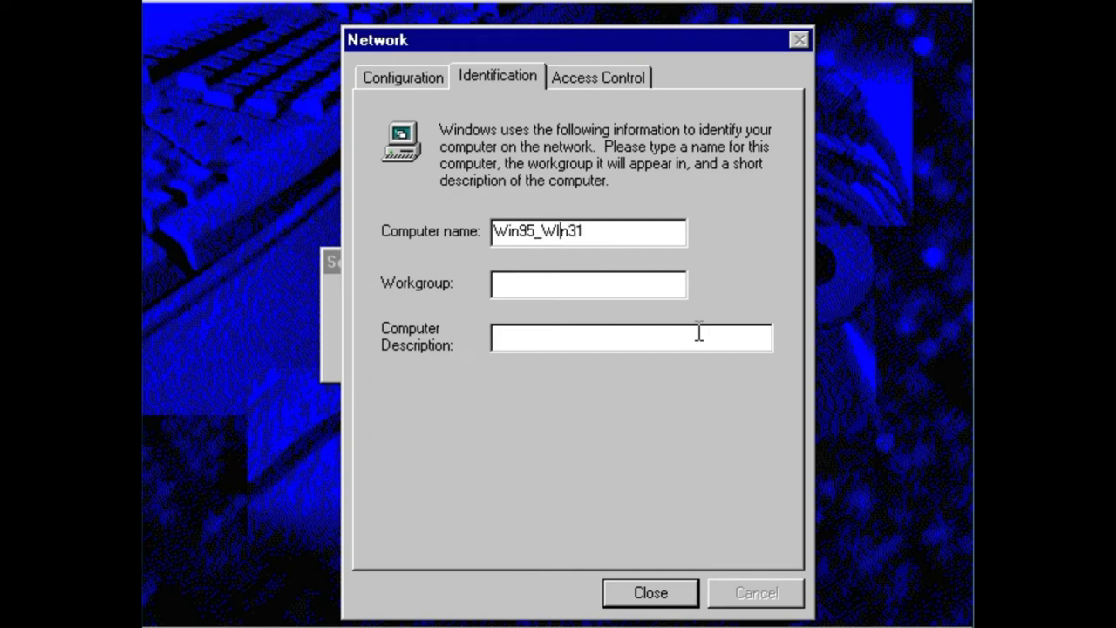
{"action": "key", "text": "Left"}
{"action": "key", "text": "Left"}
{"action": "key", "text": "Left"}
{"action": "key", "text": "BackSpace"}
{"action": "type", "text": "i"}
- Dismiss the missing workgroup warning and type a workgroup name
{"action": "left_click", "coordinate": [574, 80]}
{"action": "left_click", "coordinate": [602, 390]}
{"action": "key", "text": "BackSpace"}
{"action": "type", "text": "Eric_VP"}
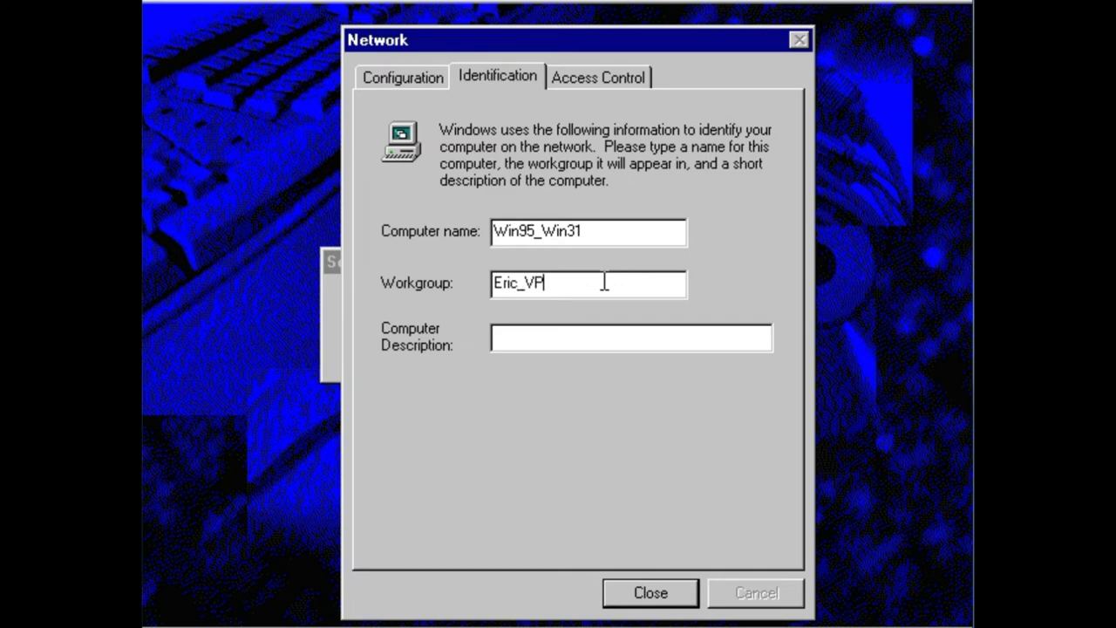
{"action": "type", "text": "200"}
{"action": "type", "text": "0 NT"}
- Review the network components and Access Control options, cancel adding a component, and close Network settings
{"action": "left_click", "coordinate": [409, 79]}
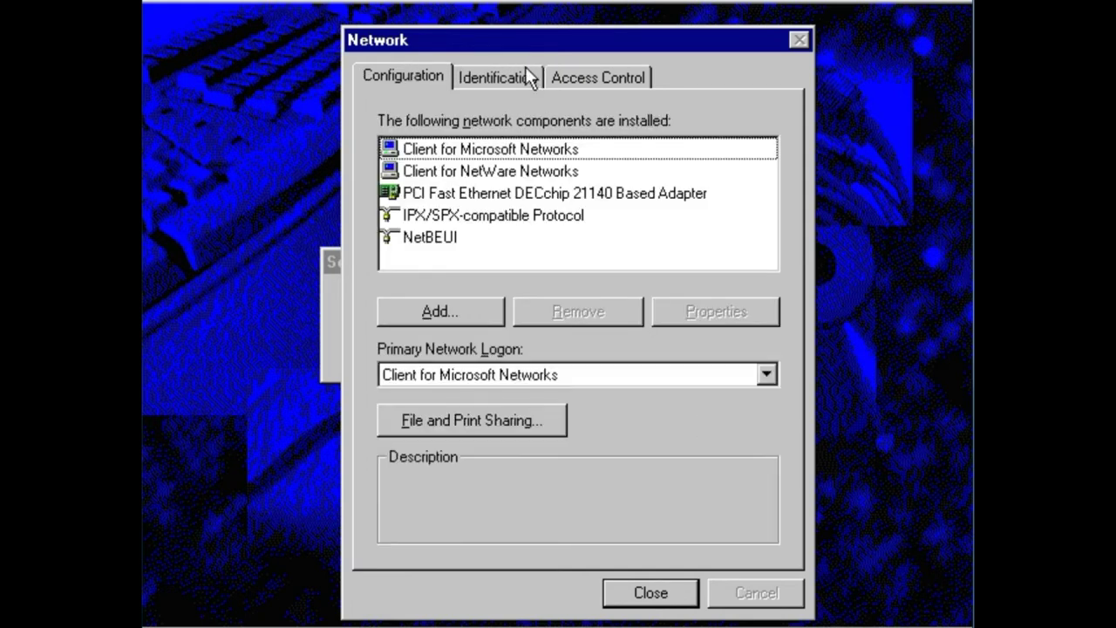
{"action": "left_click", "coordinate": [601, 76]}
{"action": "left_click", "coordinate": [436, 78]}
{"action": "left_click", "coordinate": [548, 191]}
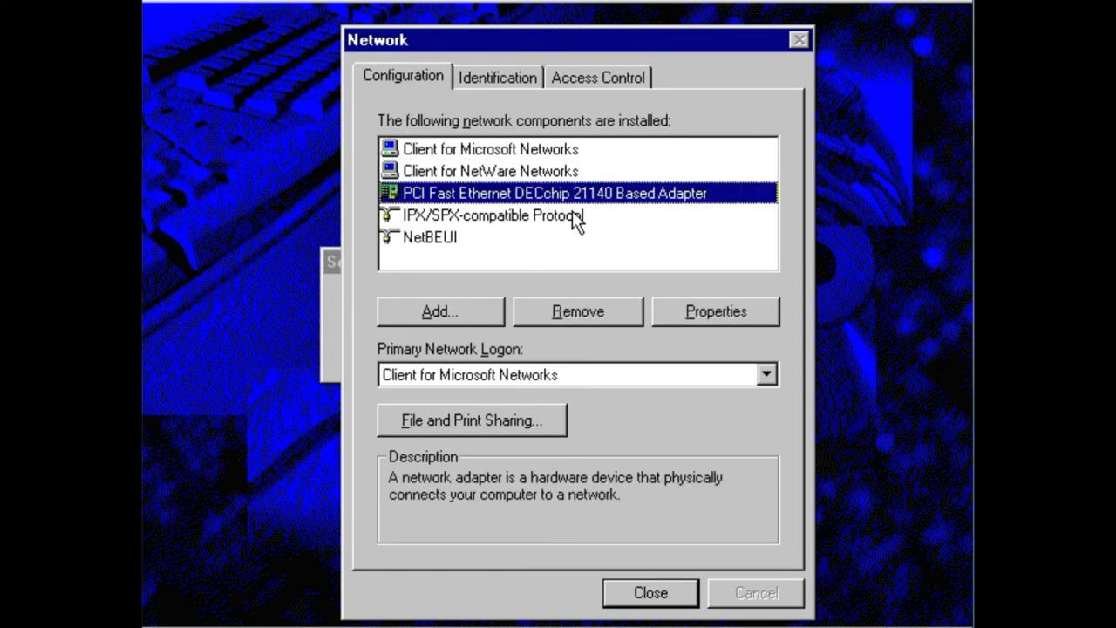
{"action": "left_click", "coordinate": [489, 301]}
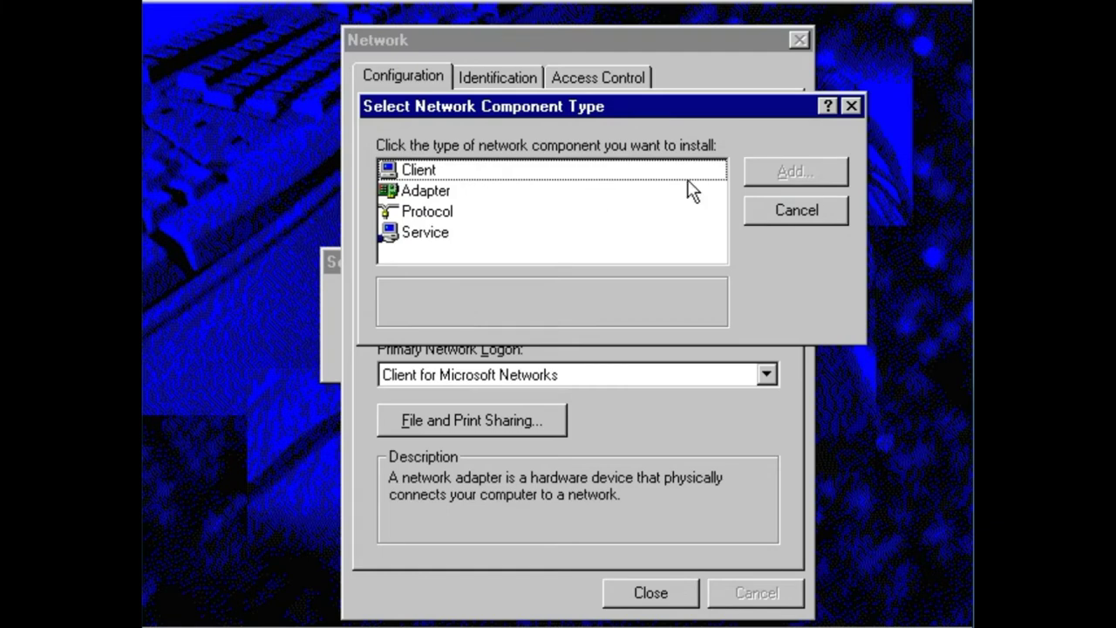
{"action": "left_click", "coordinate": [771, 206]}
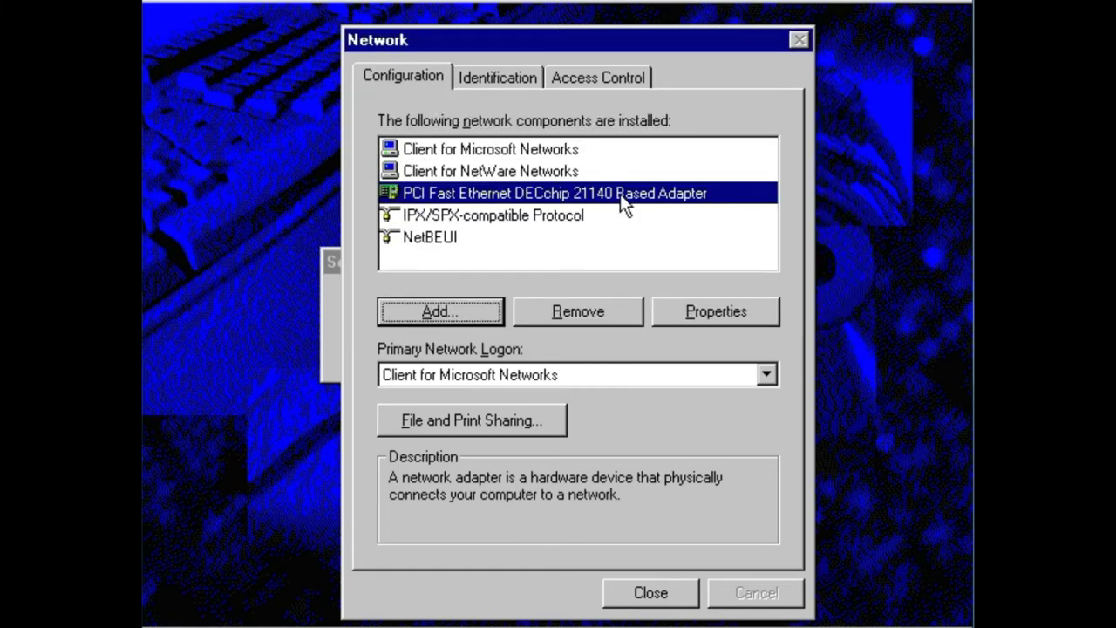
{"action": "left_click", "coordinate": [577, 171]}
{"action": "left_click", "coordinate": [598, 150]}
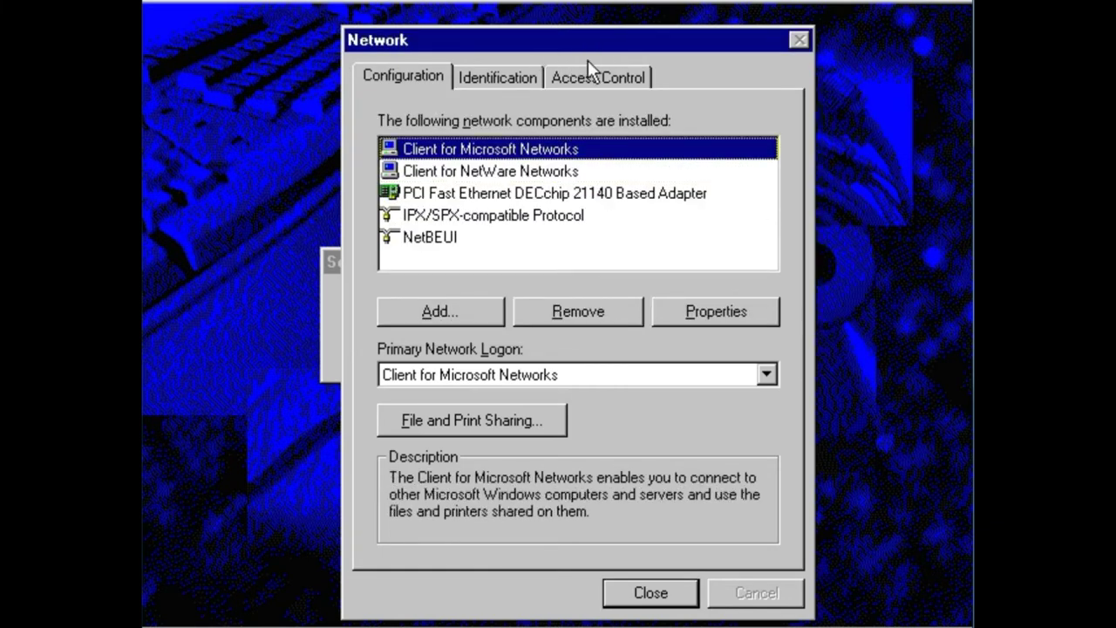
{"action": "left_click", "coordinate": [586, 76]}
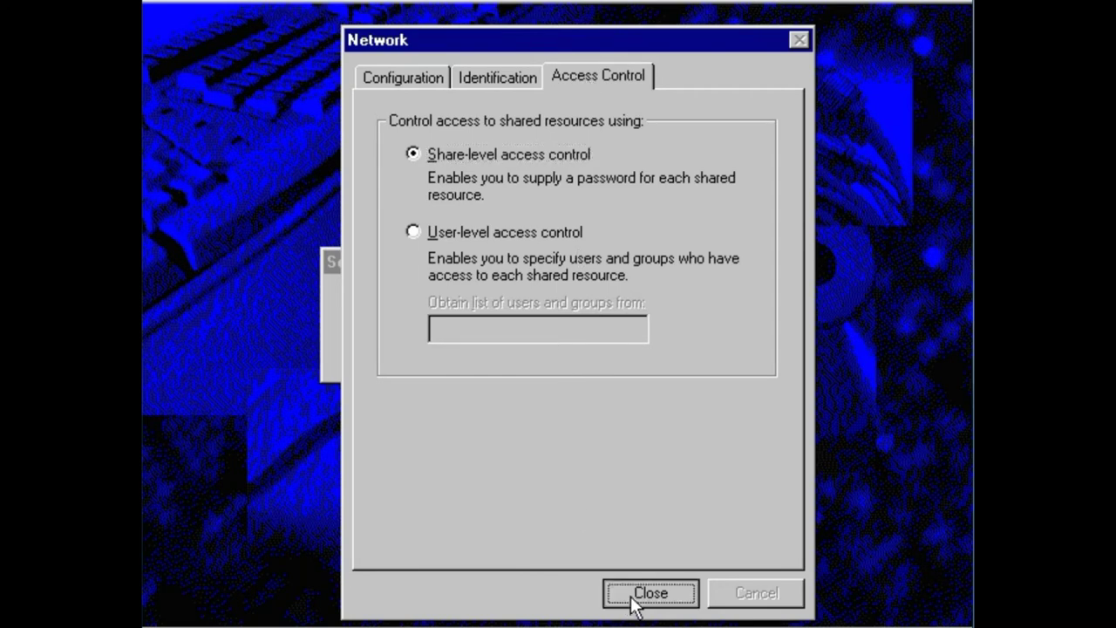
{"action": "left_click", "coordinate": [628, 597]}
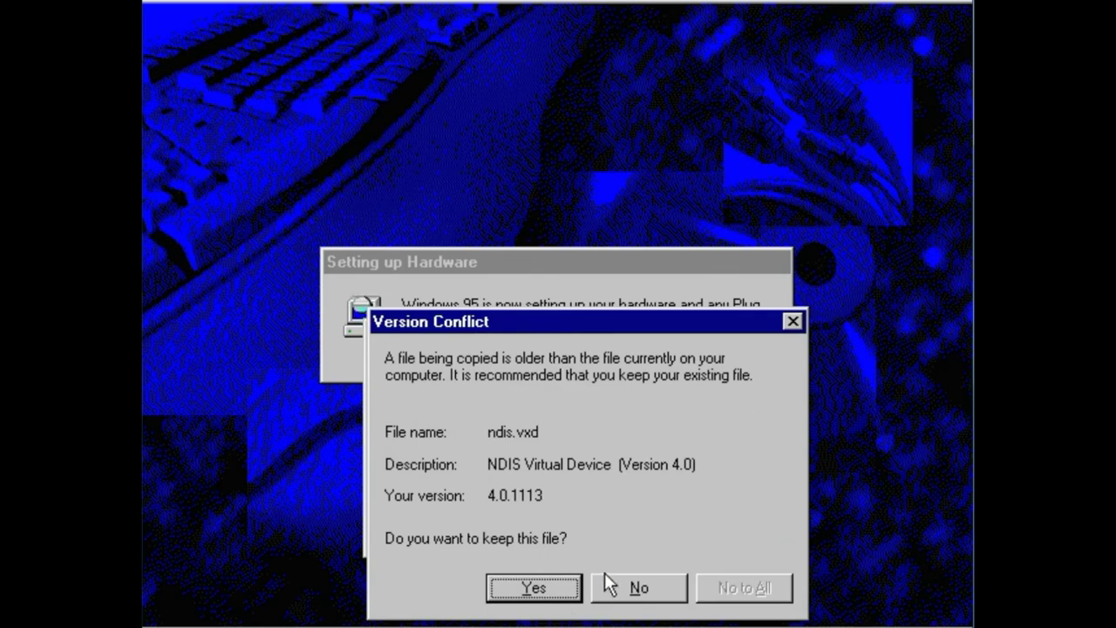
- Answer Yes in the Version Conflict dialog to keep the existing ndis.vxd file
{"action": "left_click", "coordinate": [548, 590]}
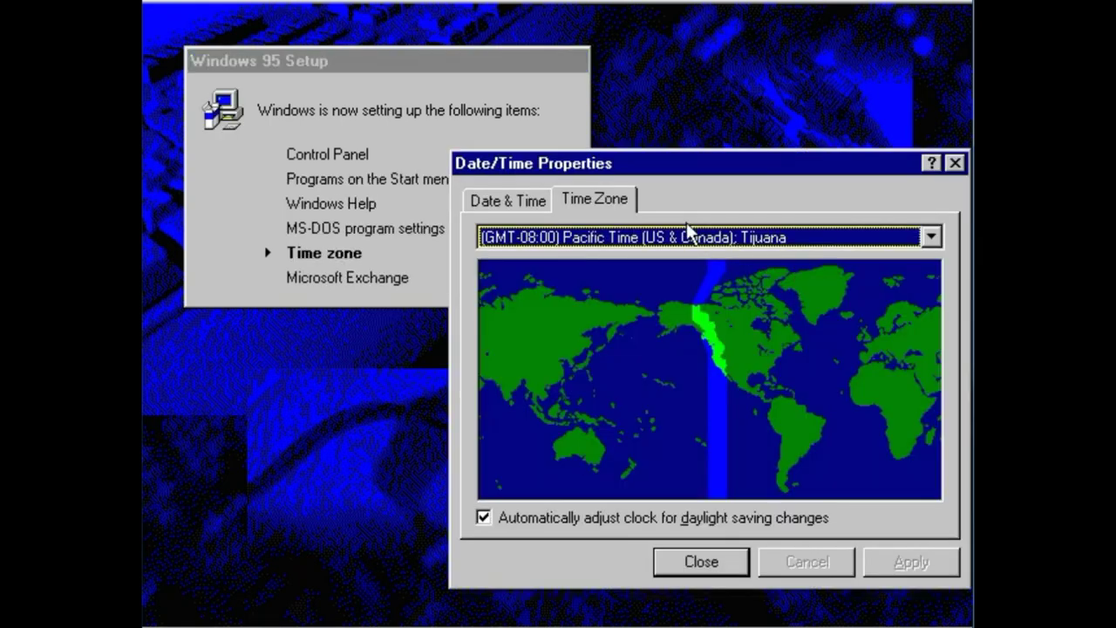
- Choose the local time zone from the Time Zone list, apply it, and close the dialog
{"action": "left_click", "coordinate": [937, 235]}
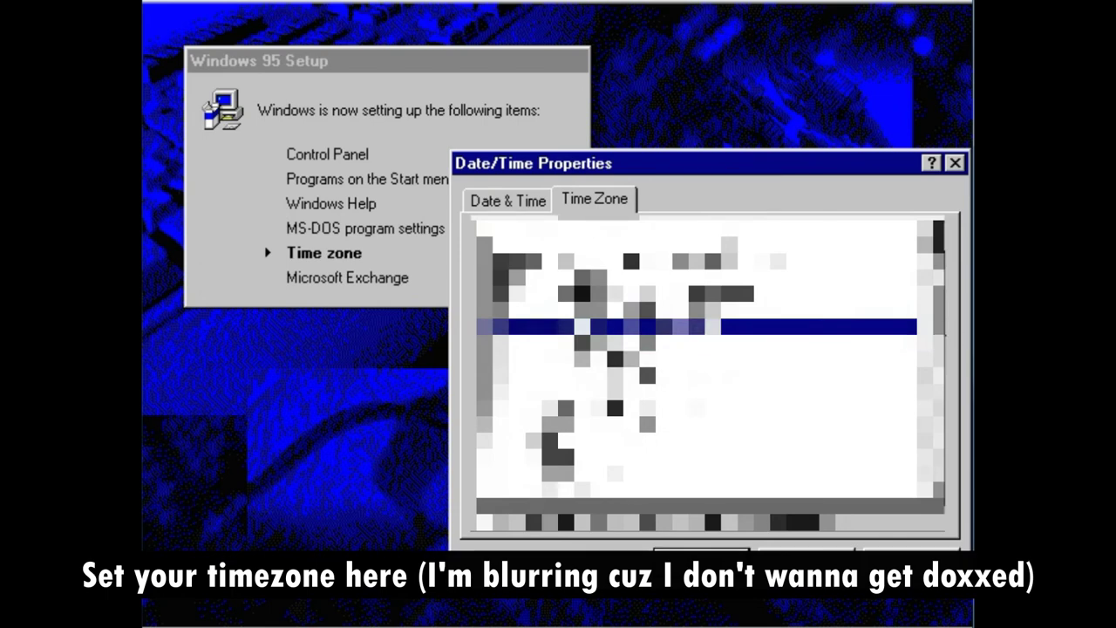
{"action": "scroll", "coordinate": [937, 349], "scroll_direction": "down", "scroll_amount": 1}
{"action": "scroll", "coordinate": [937, 349], "scroll_direction": "down", "scroll_amount": 3}
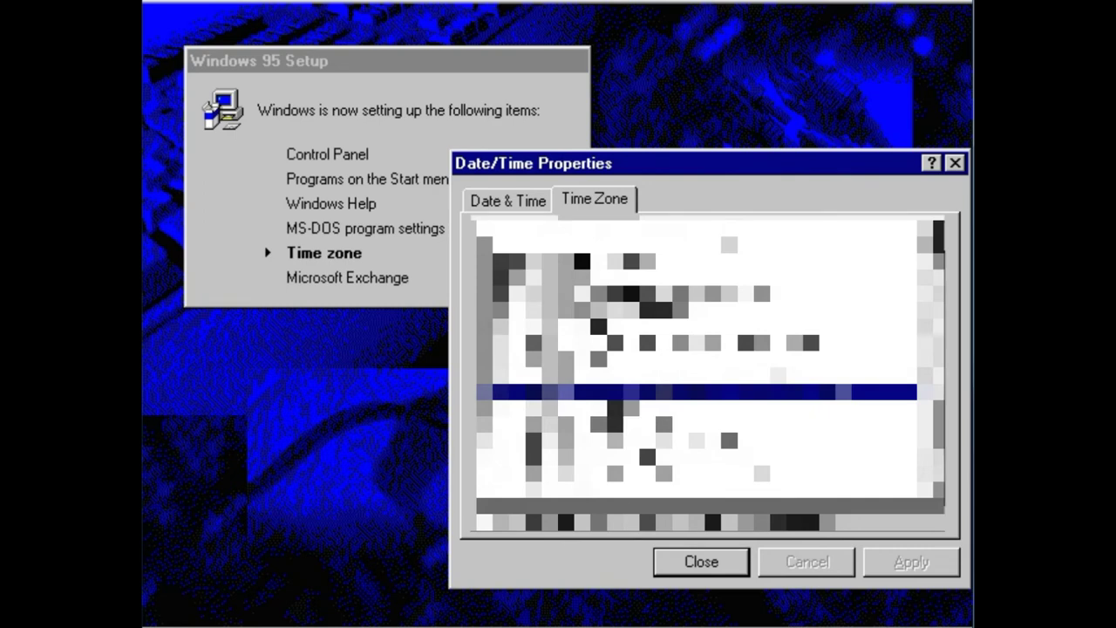
{"action": "left_click", "coordinate": [624, 397]}
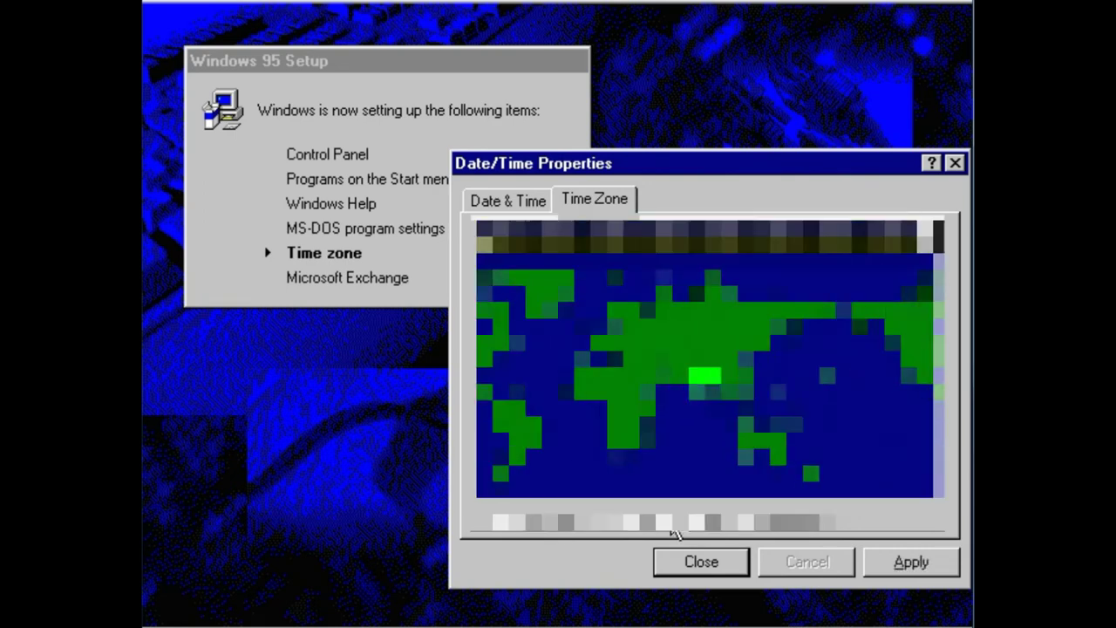
{"action": "left_click", "coordinate": [924, 560]}
{"action": "left_click", "coordinate": [727, 562]}
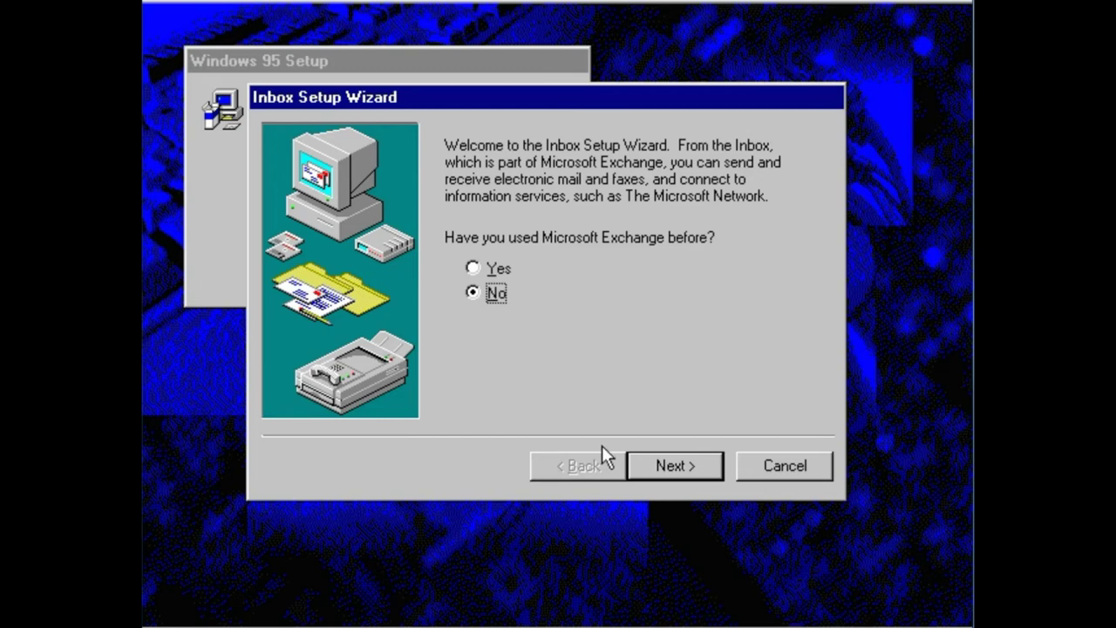
- Step through the Inbox Setup Wizard as a new user with The Microsoft Network Online Service, then finish
{"action": "left_click", "coordinate": [654, 466]}
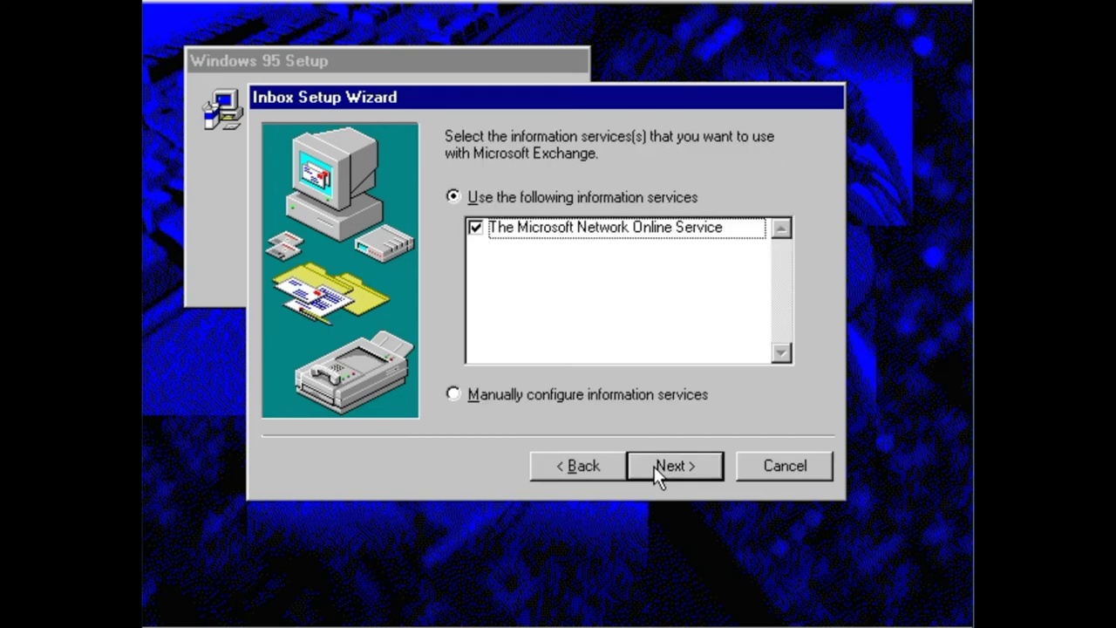
{"action": "left_click", "coordinate": [653, 467]}
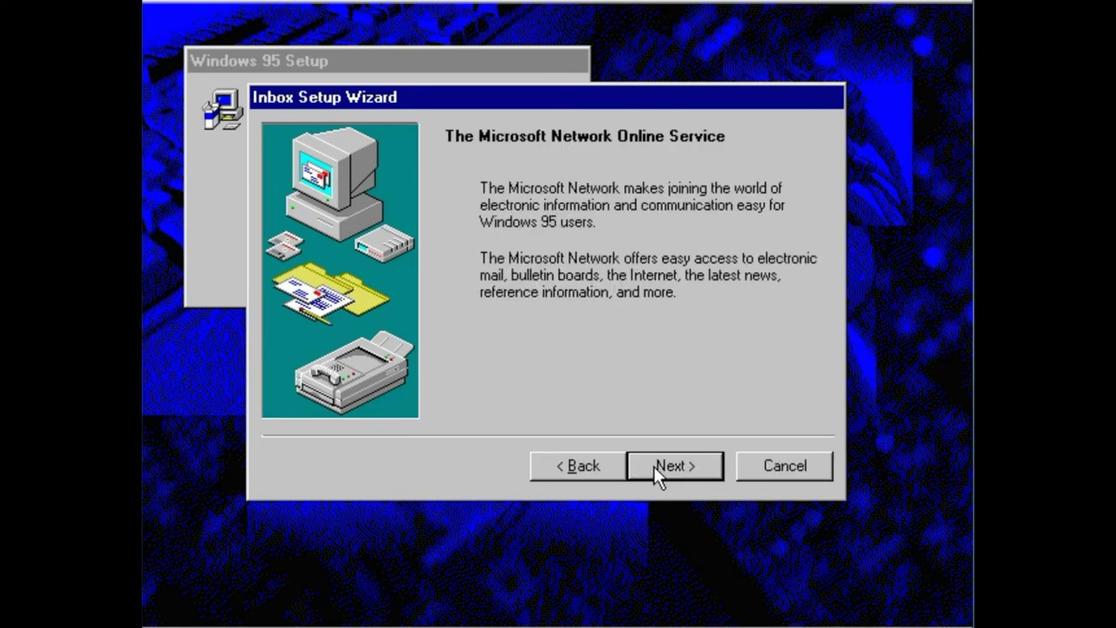
{"action": "left_click", "coordinate": [654, 466]}
{"action": "left_click", "coordinate": [668, 467]}
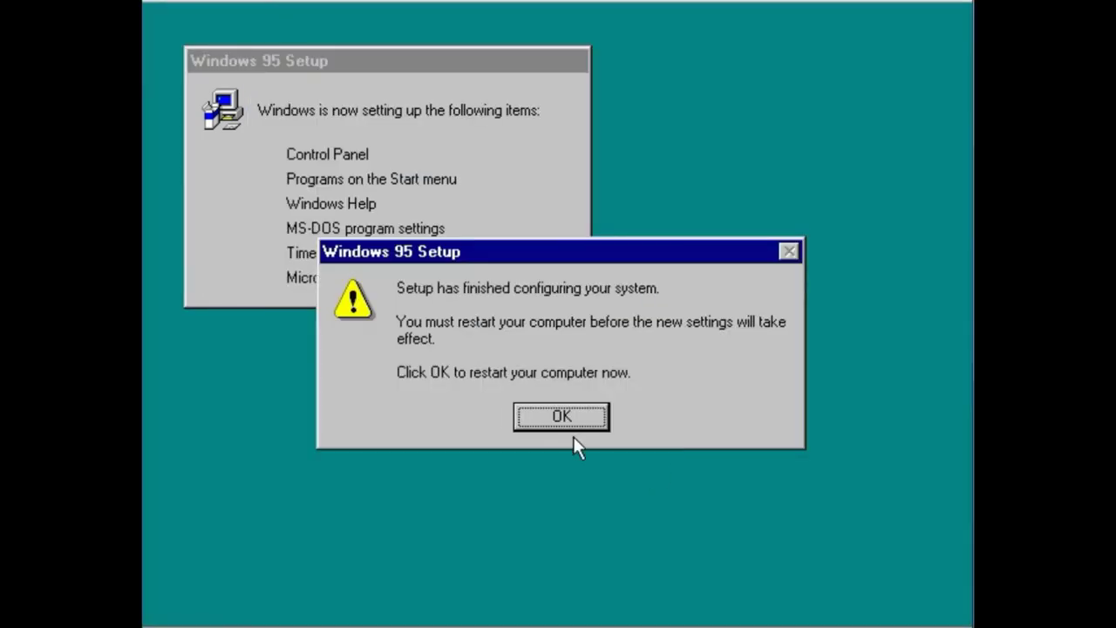
- Restart to complete setup and release the Win95Upgrade.iso disc image
{"action": "left_click", "coordinate": [550, 416]}
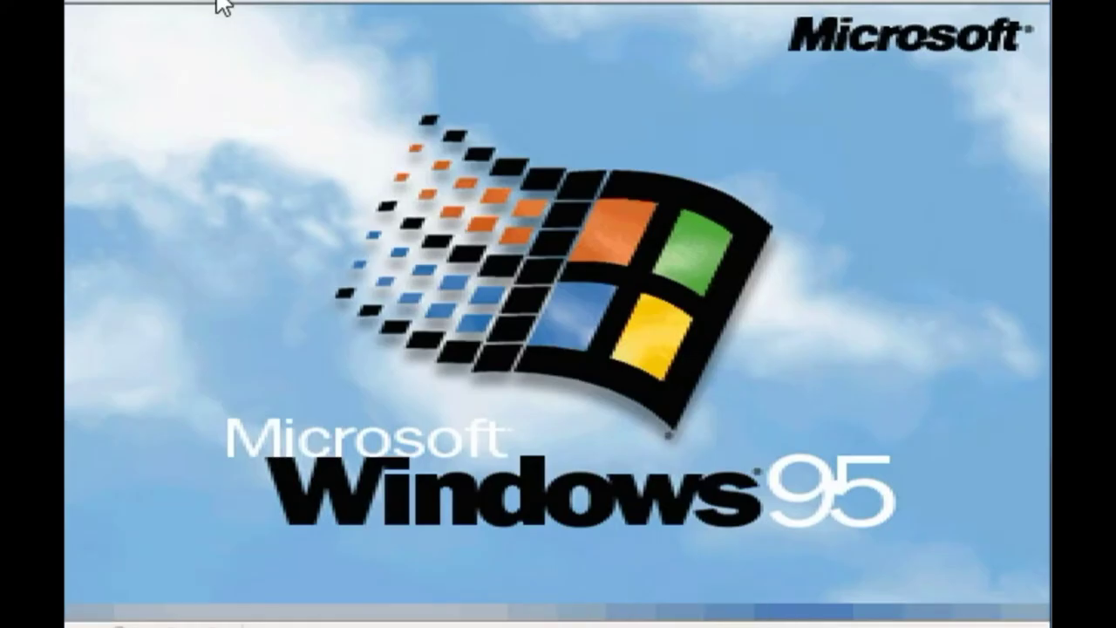
{"action": "left_click", "coordinate": [217, 1]}
{"action": "left_click", "coordinate": [253, 105]}
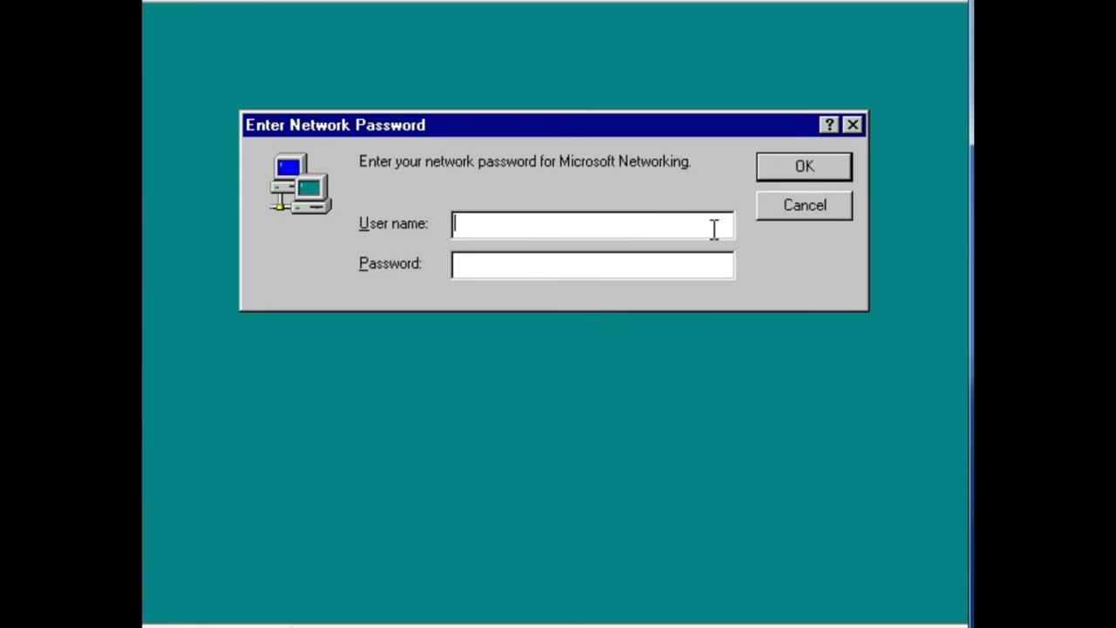
- Log on to the network as Administrator and confirm the Windows password
{"action": "type", "text": "Administrator"}
{"action": "key", "text": "Return"}
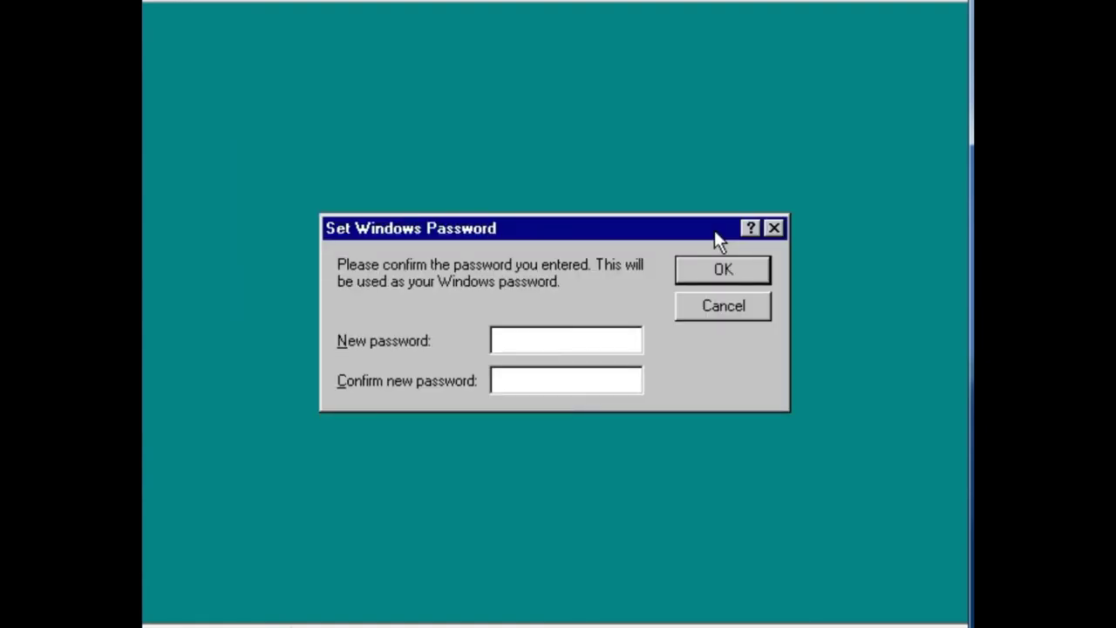
{"action": "left_click", "coordinate": [709, 271]}
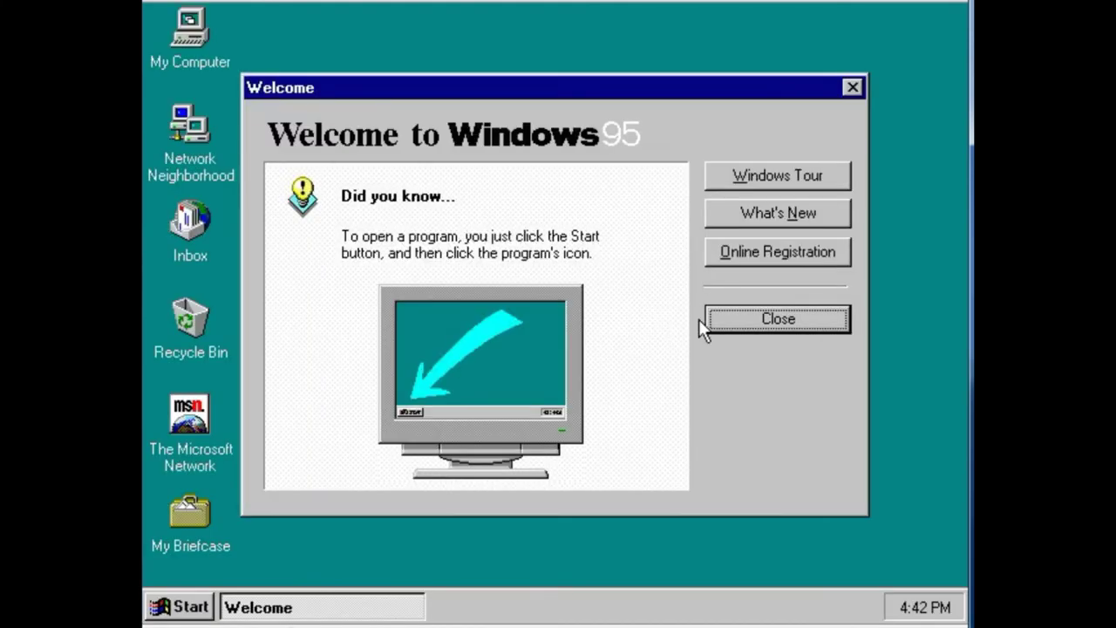
- Close the welcome screen and open Display Properties, leaving the wallpaper set to None
{"action": "left_click", "coordinate": [722, 331]}
{"action": "left_click_drag", "start_coordinate": [562, 179], "coordinate": [395, 379]}
{"action": "right_click", "coordinate": [471, 168]}
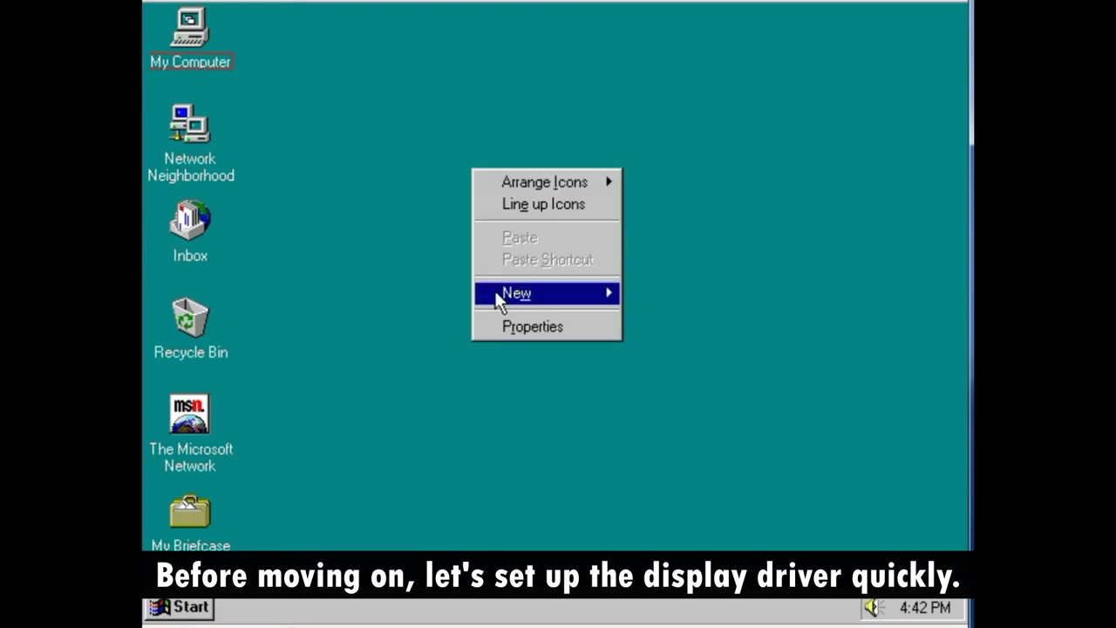
{"action": "left_click", "coordinate": [500, 324]}
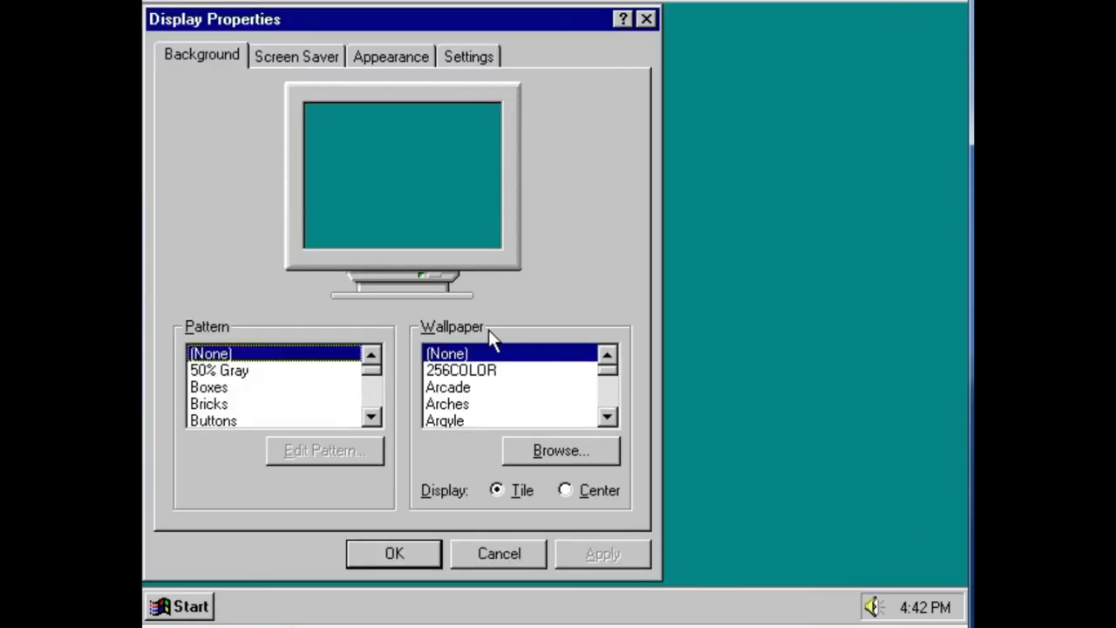
{"action": "left_click", "coordinate": [462, 369]}
{"action": "left_click", "coordinate": [499, 356]}
- Set the desktop area to 800 by 600 with a Super VGA 800x600 monitor
{"action": "left_click", "coordinate": [476, 59]}
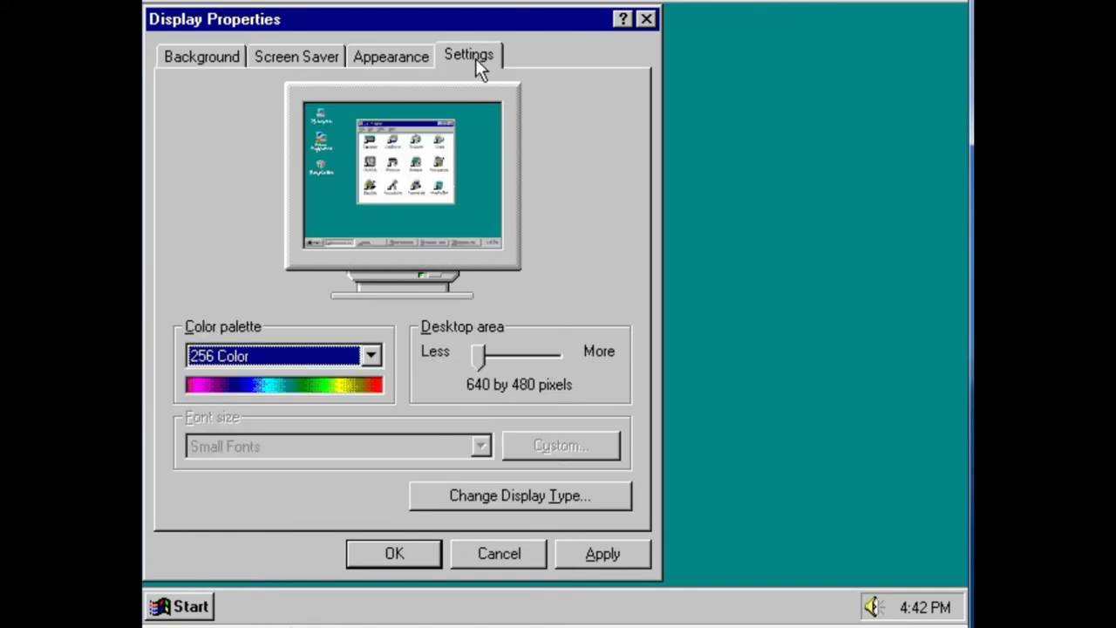
{"action": "left_click", "coordinate": [503, 358]}
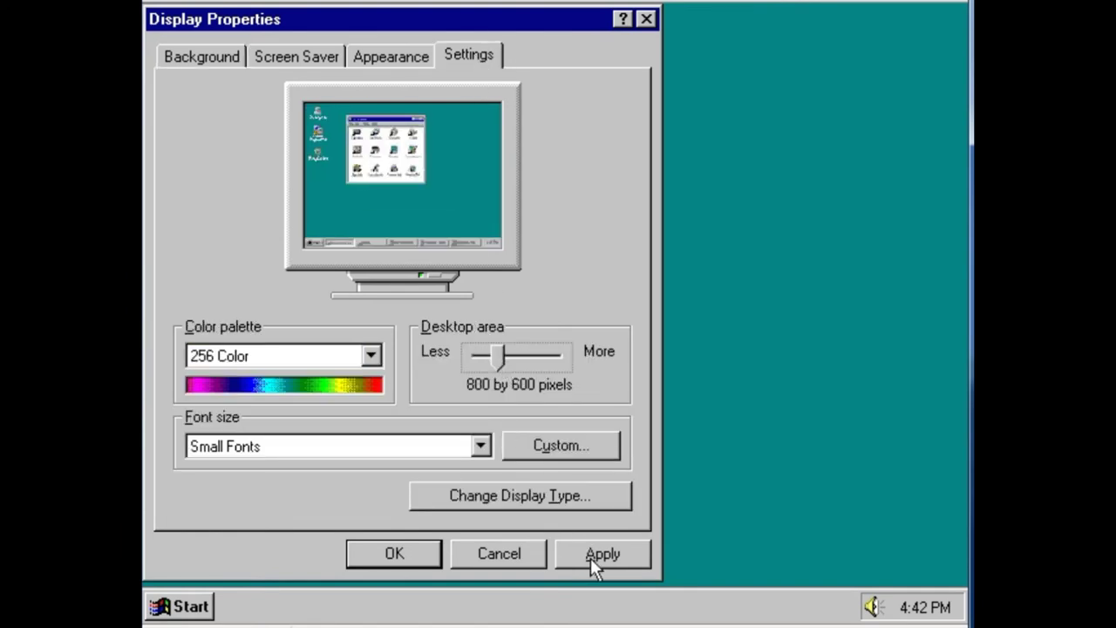
{"action": "left_click", "coordinate": [590, 557]}
{"action": "left_click", "coordinate": [415, 378]}
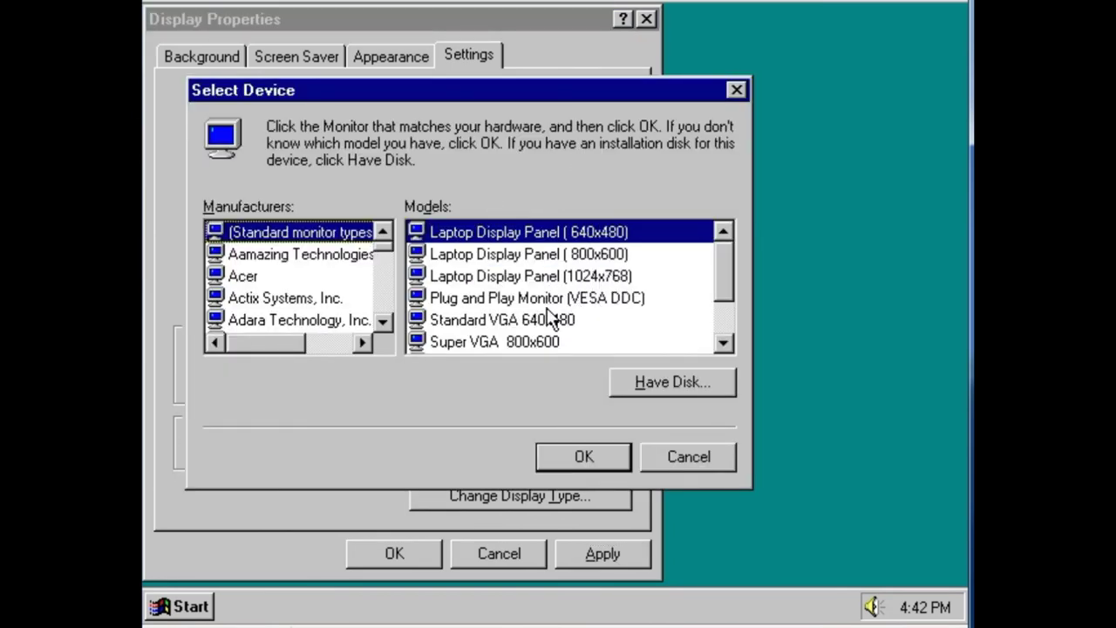
{"action": "left_click", "coordinate": [571, 342]}
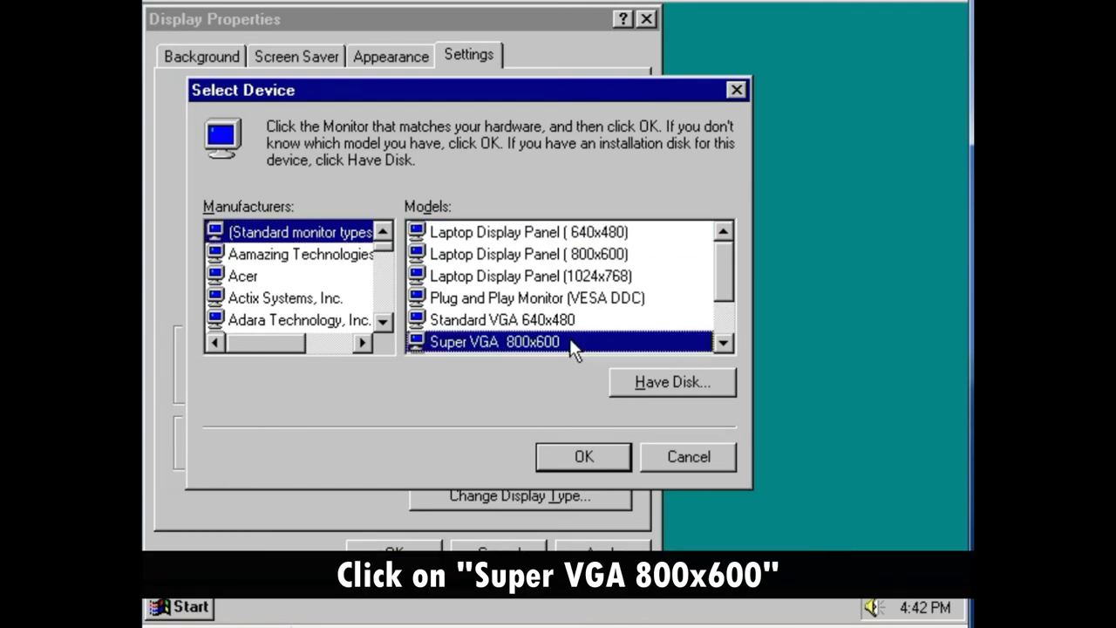
{"action": "left_click", "coordinate": [580, 453]}
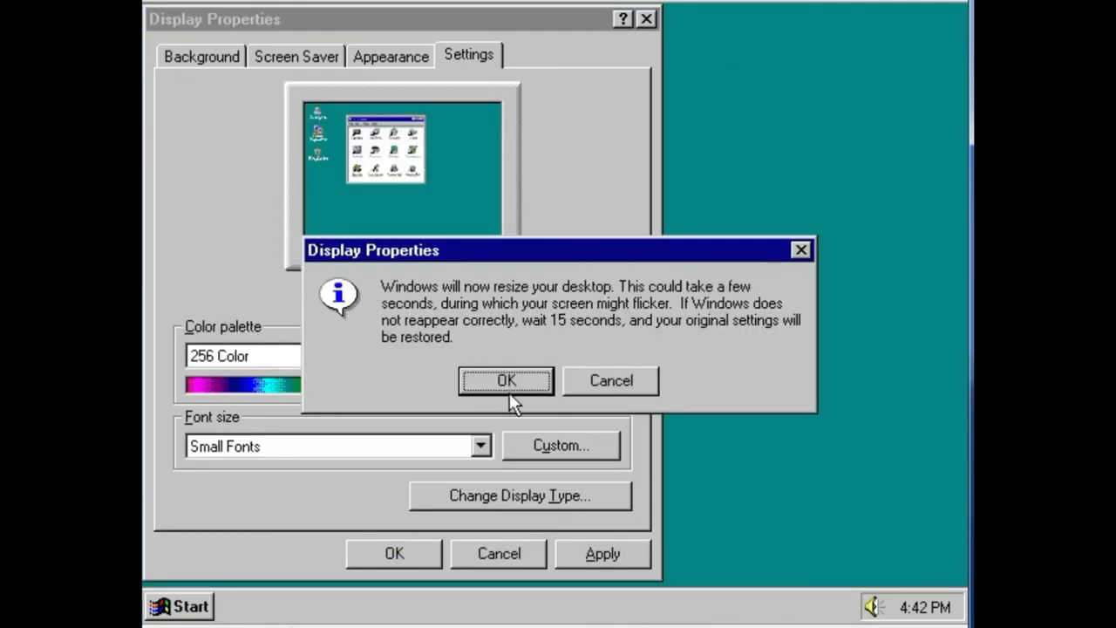
{"action": "left_click", "coordinate": [511, 389]}
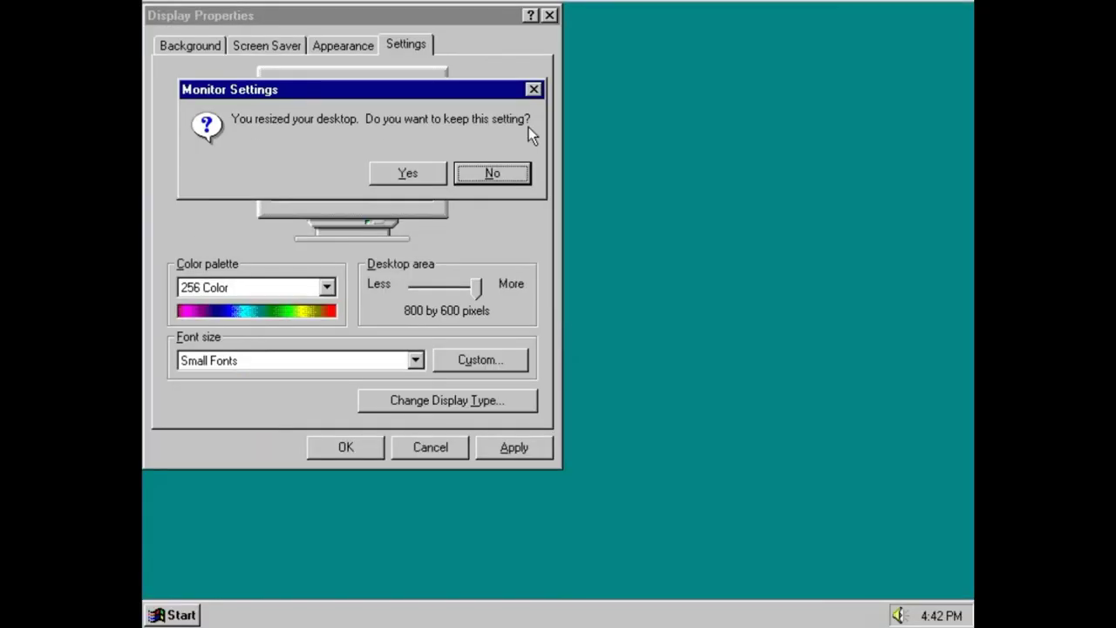
{"action": "left_click", "coordinate": [407, 172]}
- Switch the color palette to High Color (16 bit), apply, and restart
{"action": "key", "text": "alt+Return"}
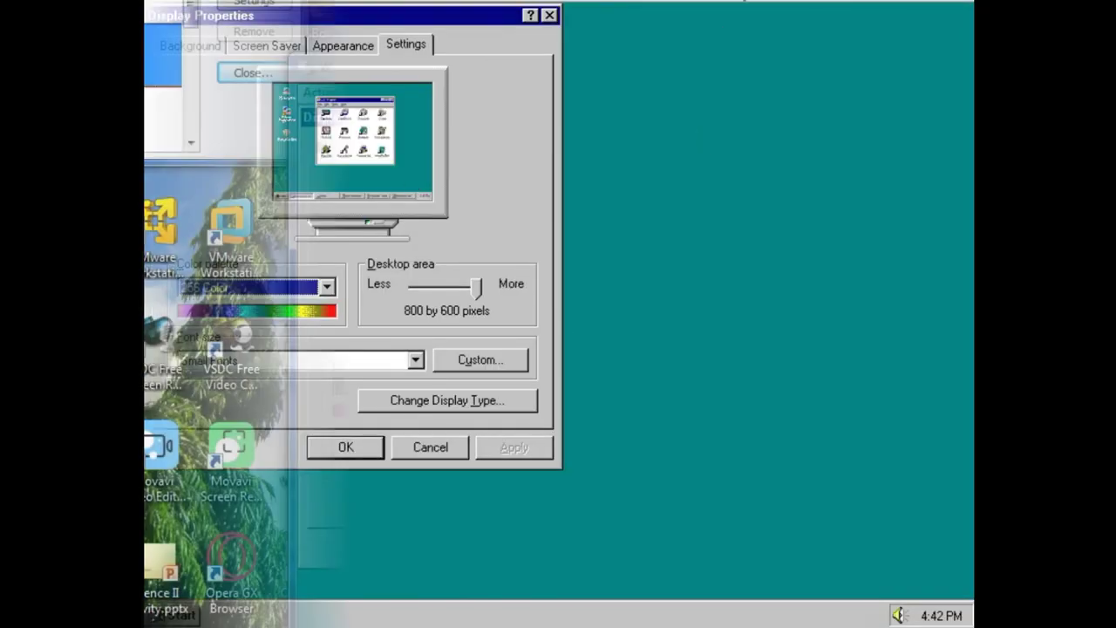
{"action": "key", "text": "alt+Return"}
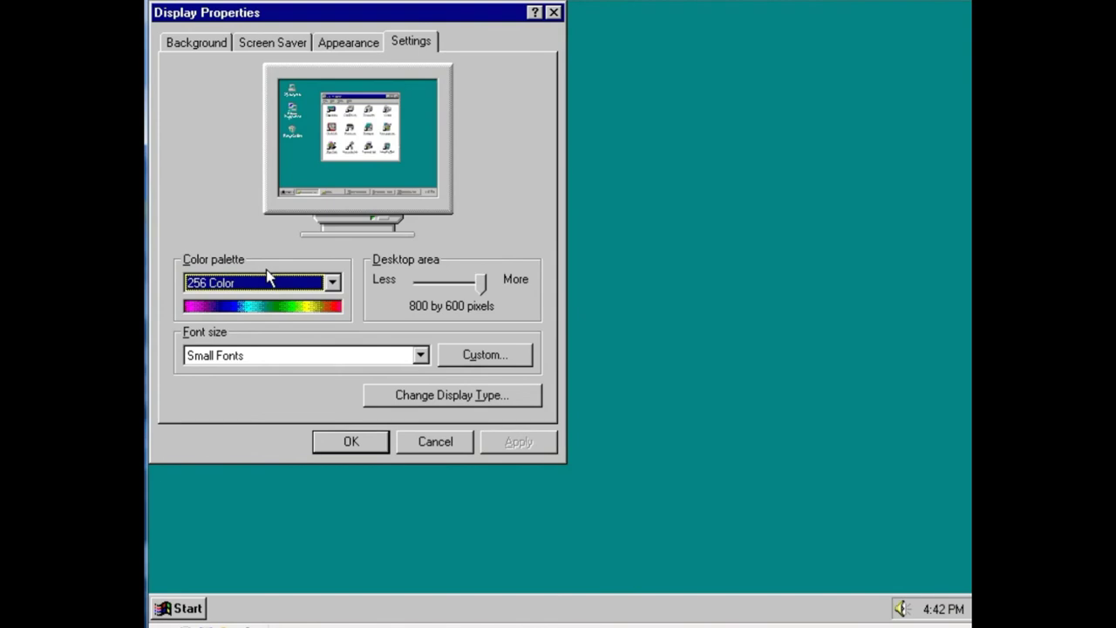
{"action": "left_click", "coordinate": [267, 281]}
{"action": "left_click", "coordinate": [263, 325]}
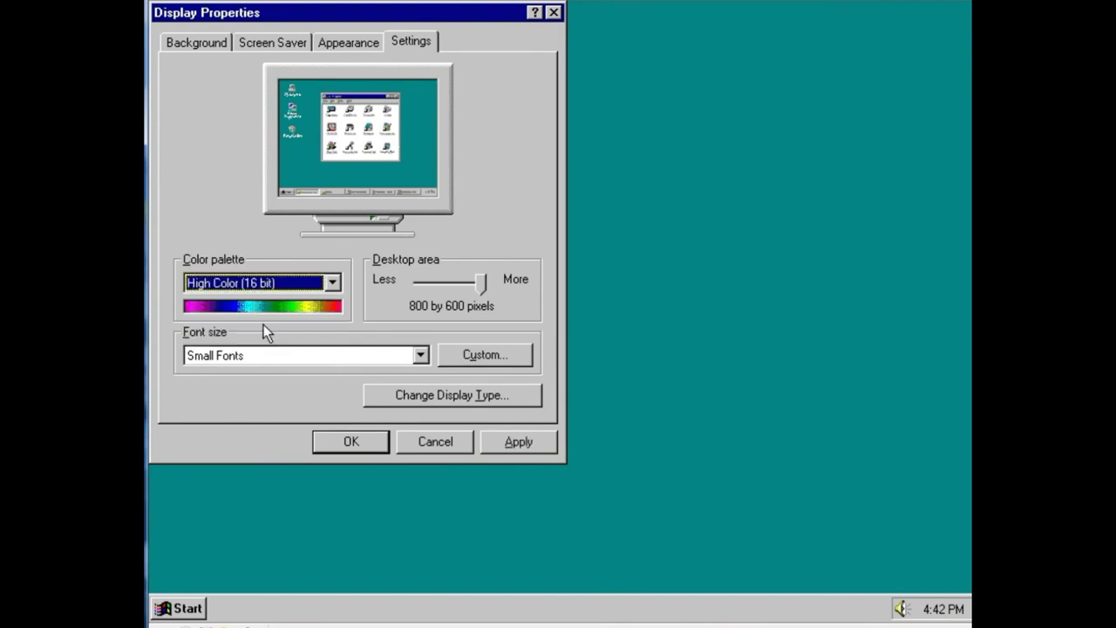
{"action": "left_click", "coordinate": [516, 440]}
{"action": "left_click", "coordinate": [529, 355]}
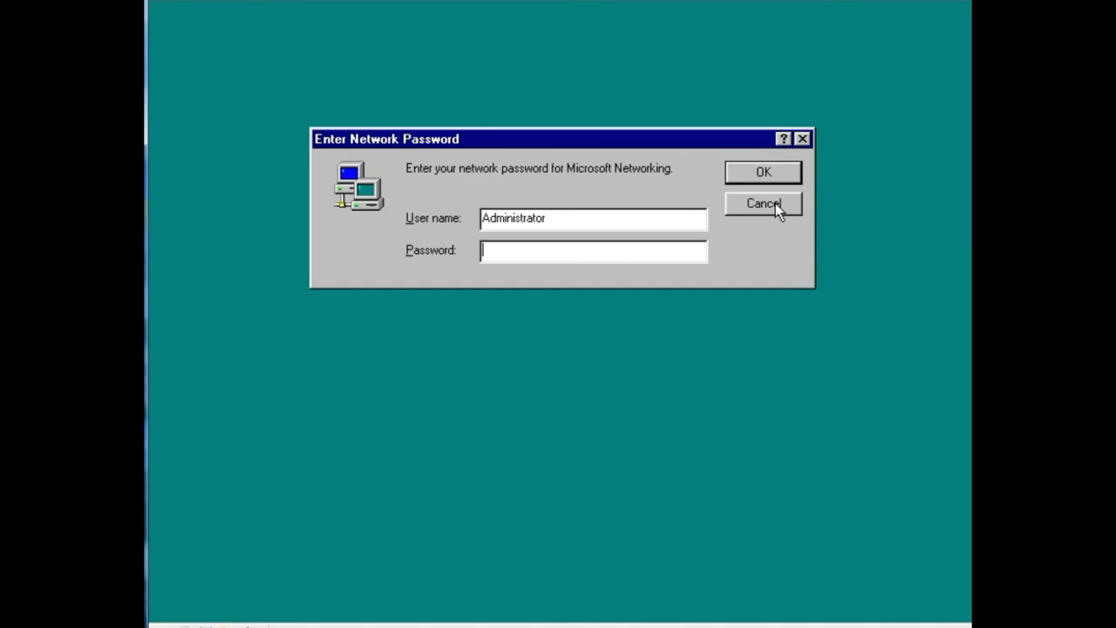
- Dismiss the network password prompt and Welcome screen, then open Display Properties on the Background page
{"action": "left_click", "coordinate": [761, 172]}
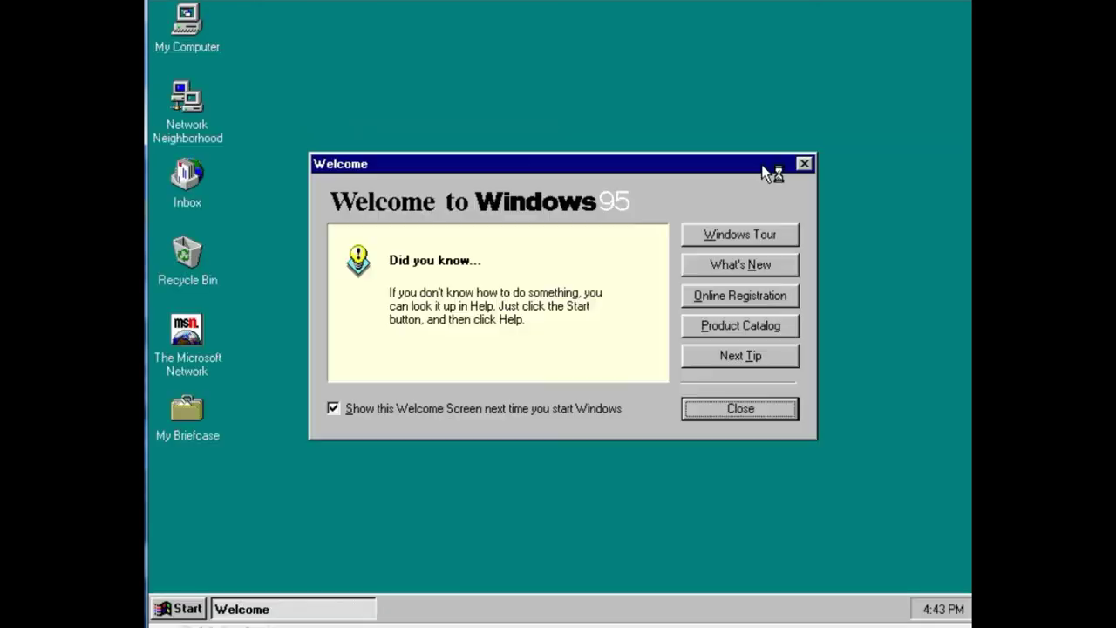
{"action": "left_click", "coordinate": [703, 415]}
{"action": "right_click", "coordinate": [558, 223]}
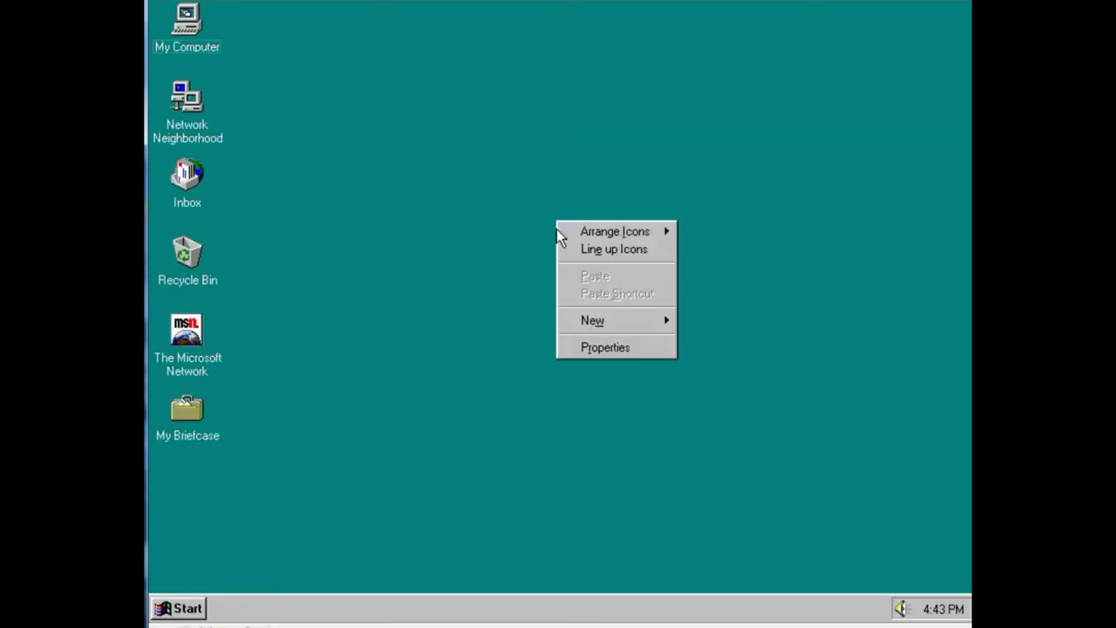
{"action": "left_click", "coordinate": [596, 347]}
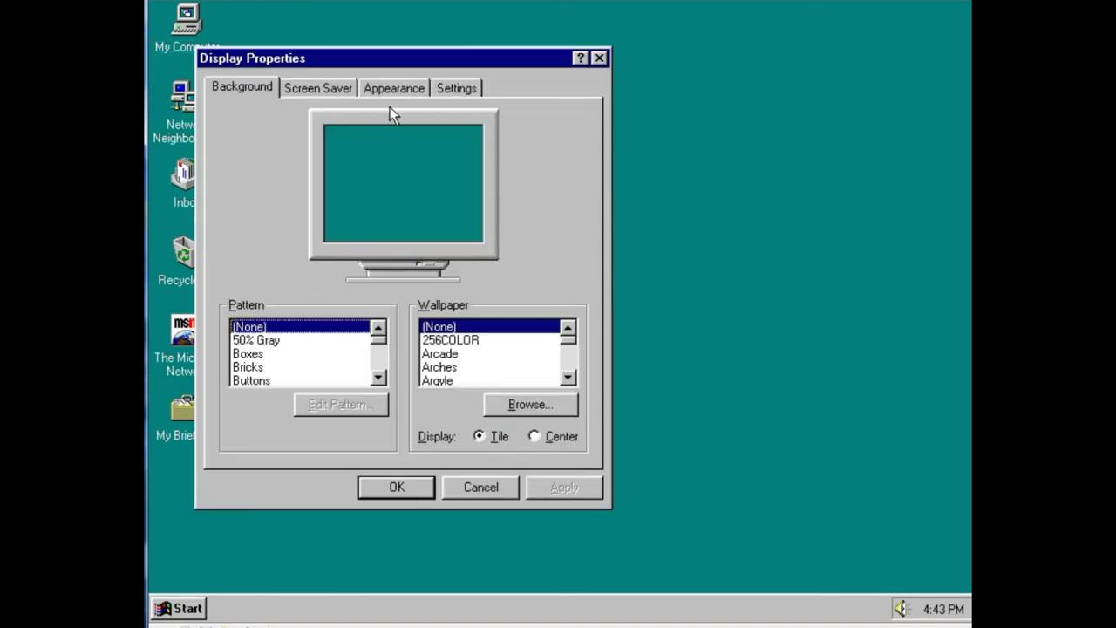
{"action": "left_click", "coordinate": [456, 87]}
{"action": "left_click", "coordinate": [242, 87]}
- Preview wallpapers and patterns, leaving the background pattern set to None
{"action": "left_click", "coordinate": [450, 339]}
{"action": "left_click", "coordinate": [562, 486]}
{"action": "left_click", "coordinate": [305, 366]}
{"action": "left_click", "coordinate": [271, 327]}
{"action": "scroll", "coordinate": [482, 353], "scroll_direction": "down", "scroll_amount": 4}
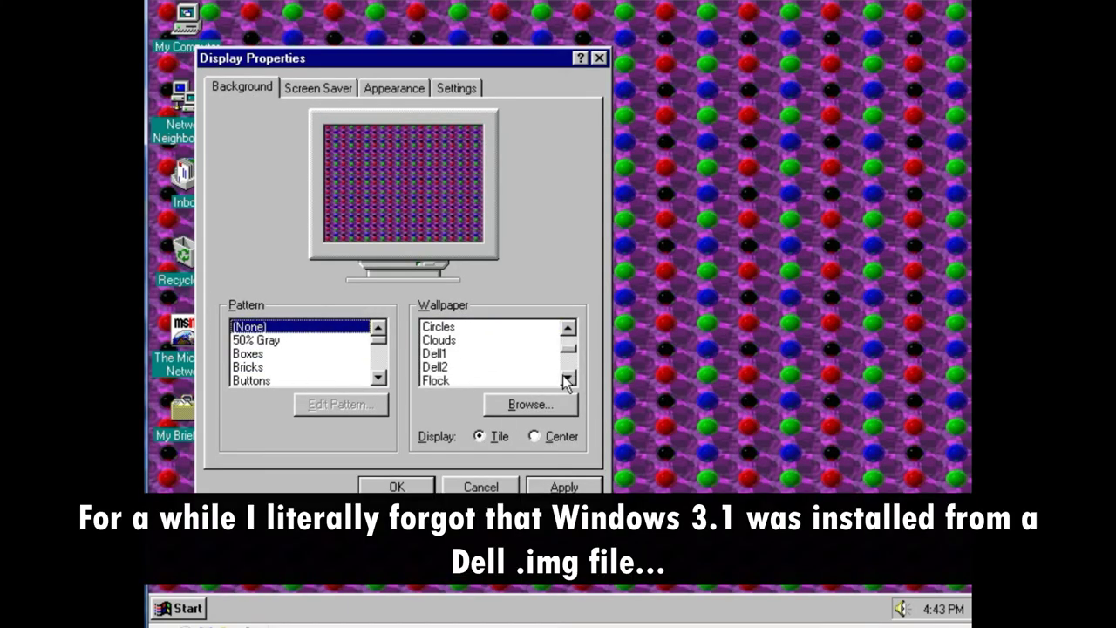
- Apply the Dell1 wallpaper with the Tile display option
{"action": "left_click", "coordinate": [469, 340]}
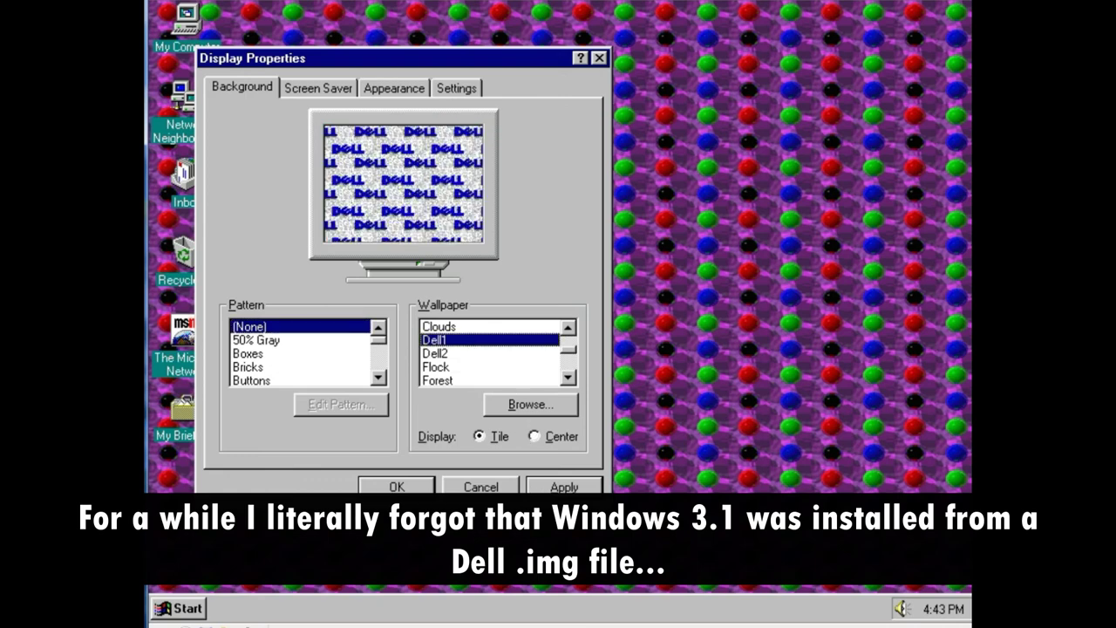
{"action": "left_click", "coordinate": [542, 495]}
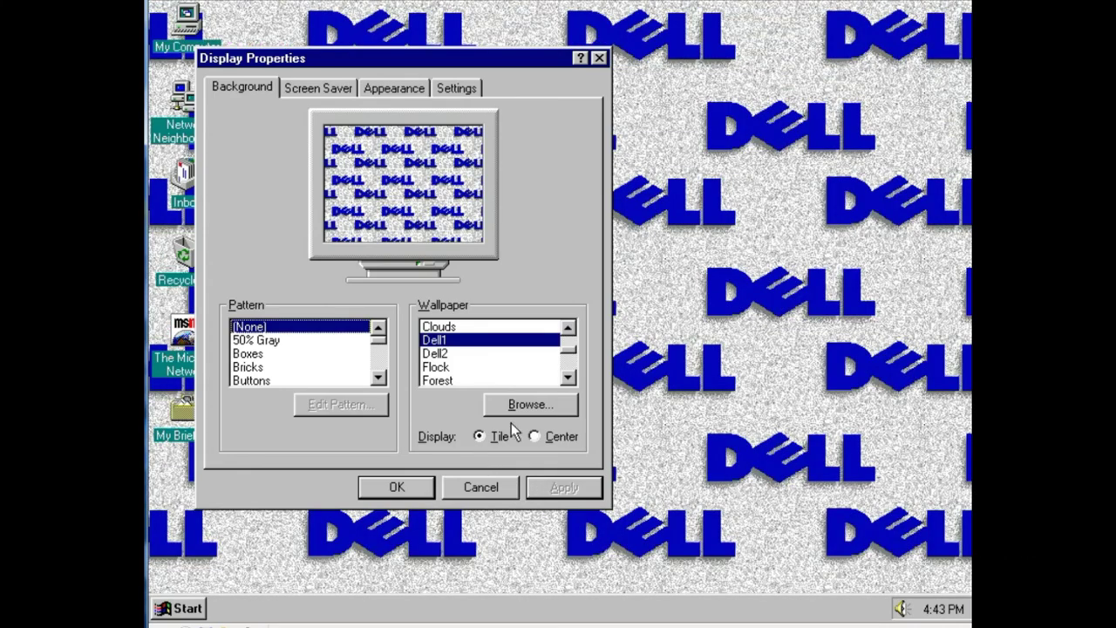
{"action": "left_click", "coordinate": [557, 438]}
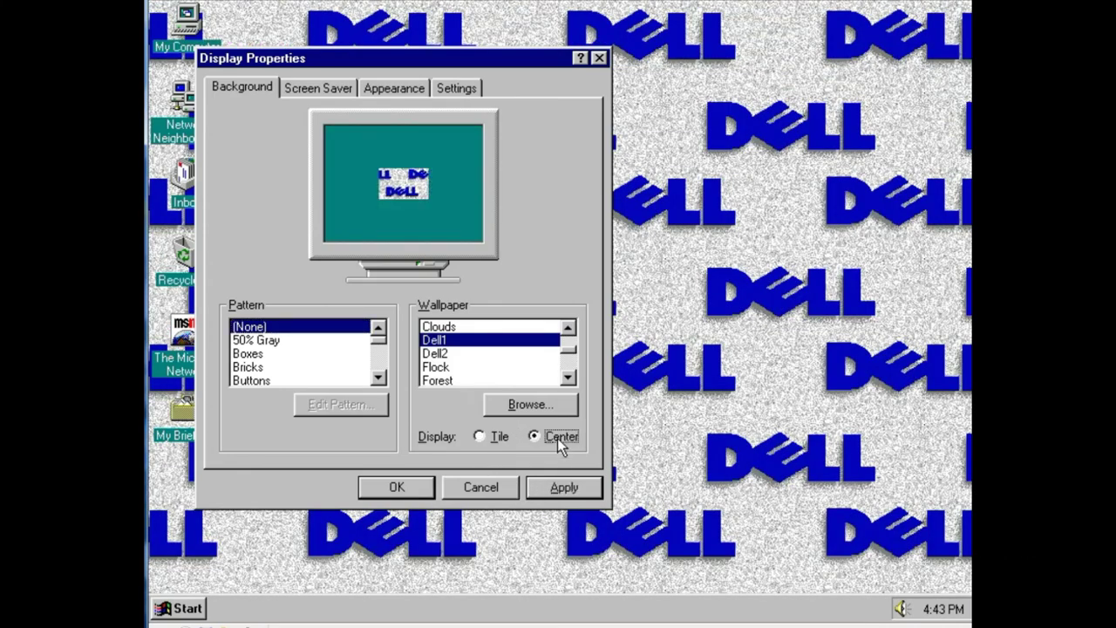
{"action": "left_click", "coordinate": [492, 438]}
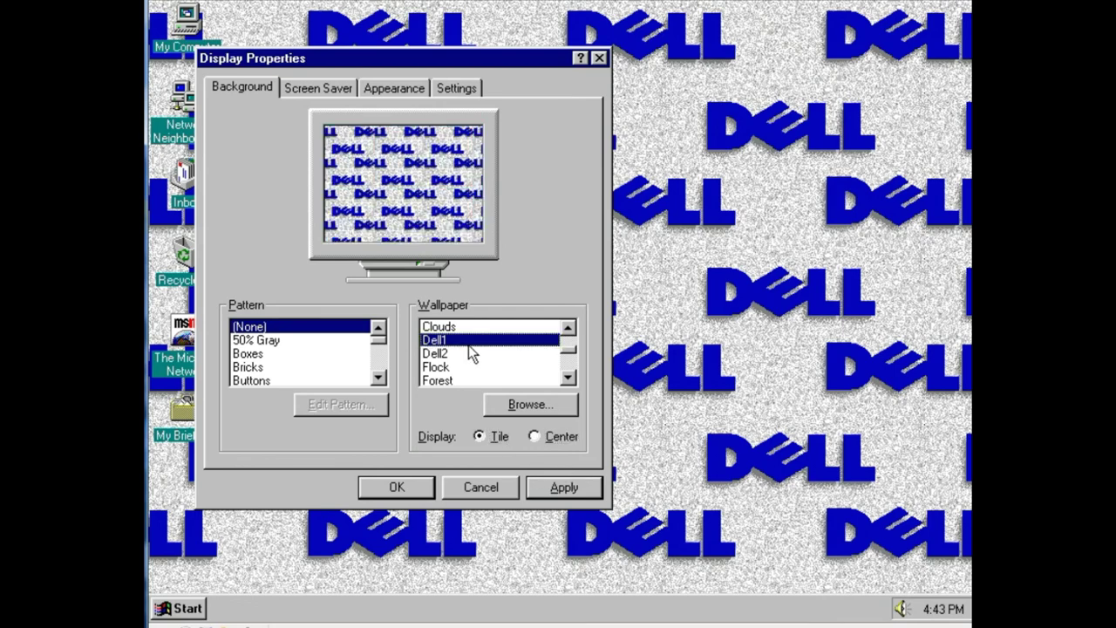
{"action": "left_click", "coordinate": [575, 493]}
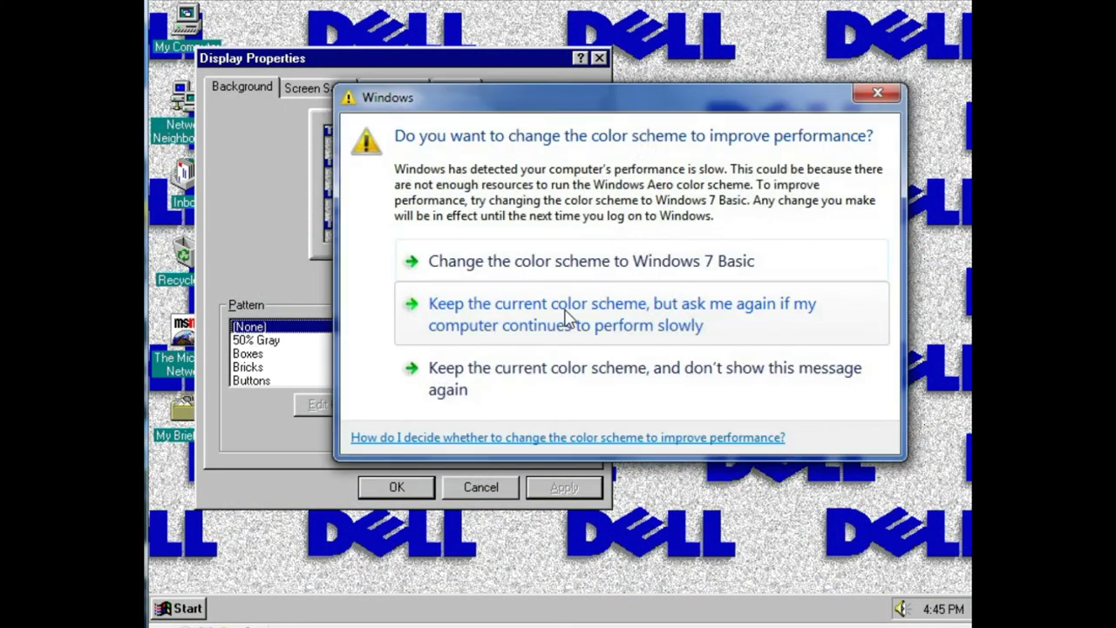
- Keep the current colour scheme and close Display Properties with the changes saved
{"action": "left_click", "coordinate": [576, 386]}
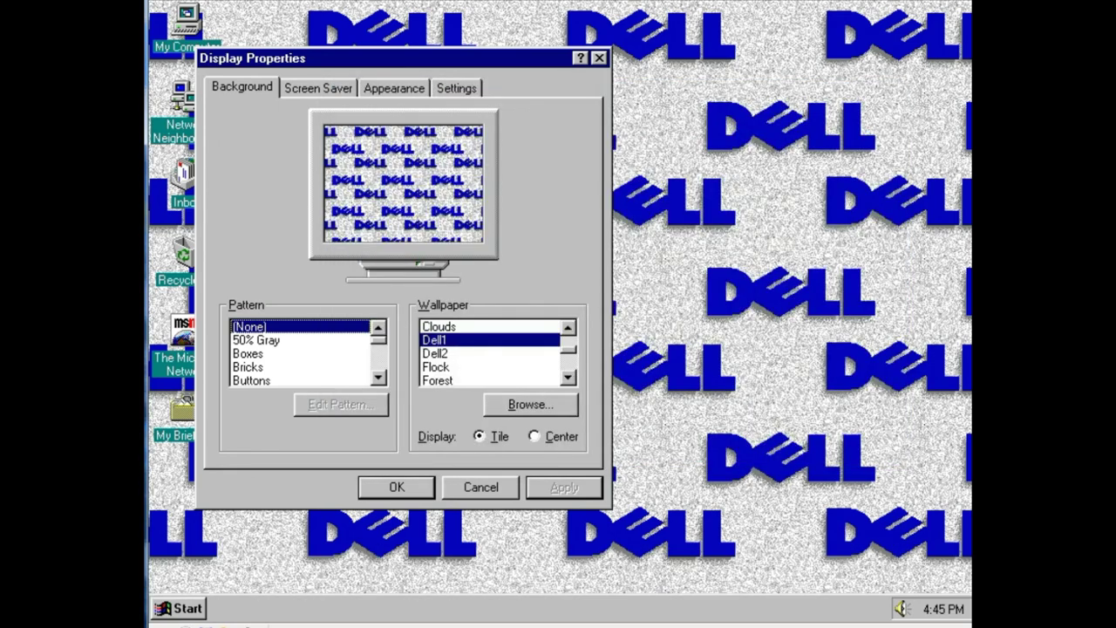
{"action": "left_click", "coordinate": [420, 492]}
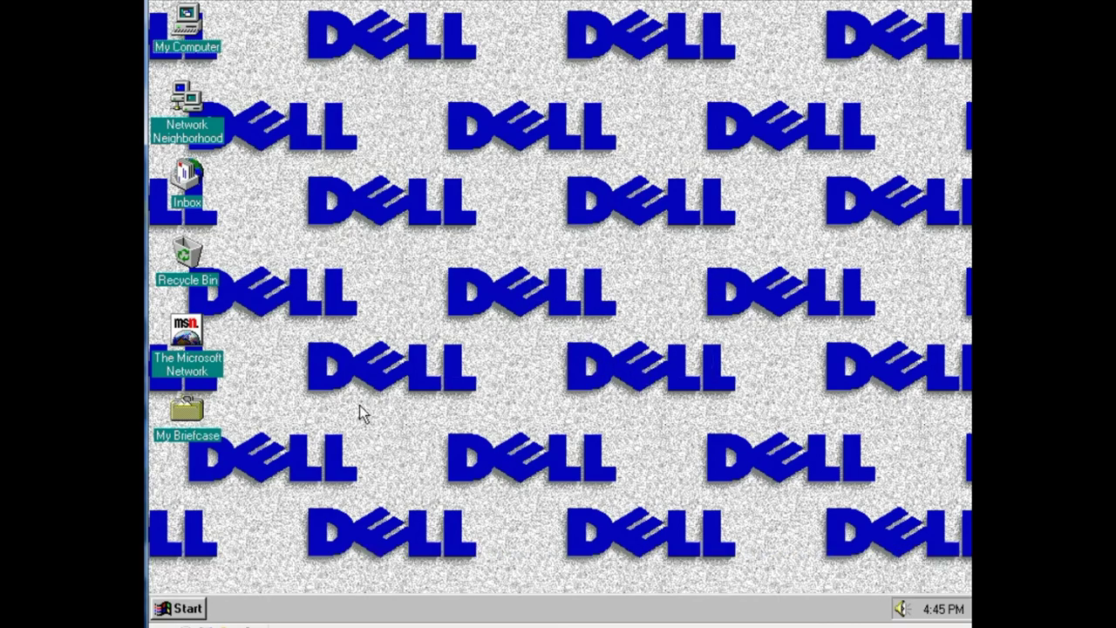
{"action": "left_click", "coordinate": [188, 608]}
- Open the Sounds settings from the Windows 95 Control Panel
{"action": "left_click", "coordinate": [235, 609]}
{"action": "right_click", "coordinate": [482, 265]}
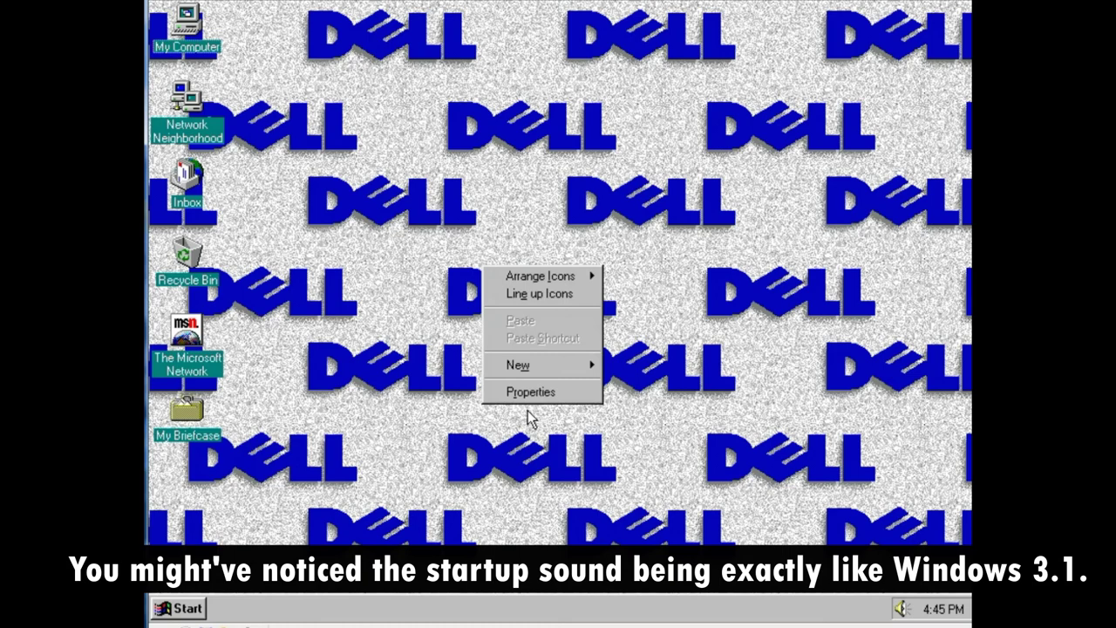
{"action": "left_click", "coordinate": [710, 532]}
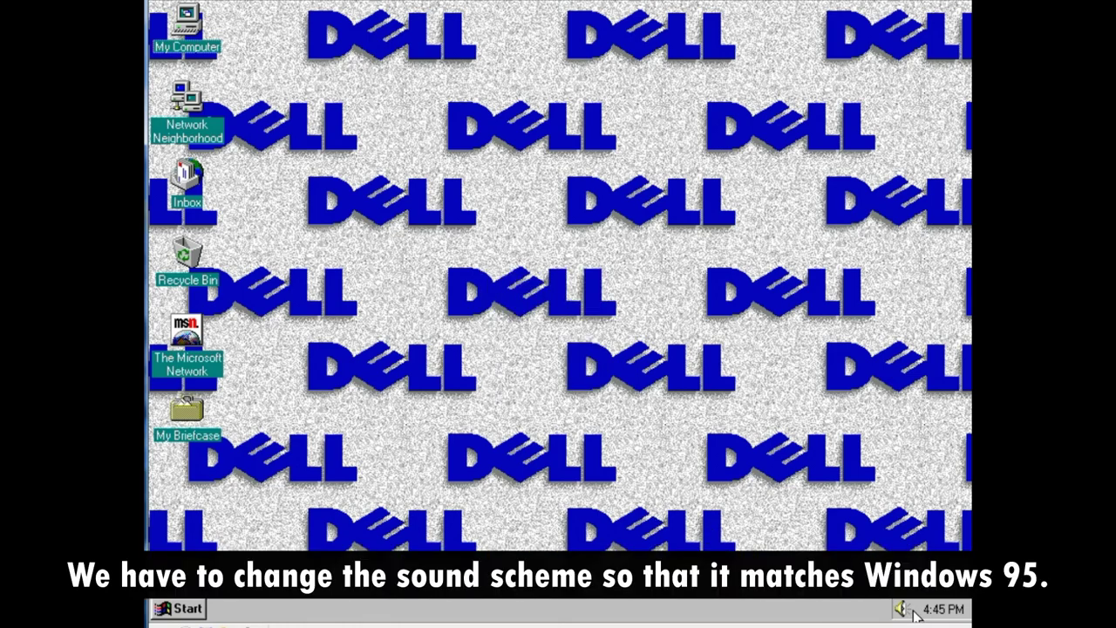
{"action": "left_click", "coordinate": [188, 608]}
{"action": "mouse_move", "coordinate": [257, 446]}
{"action": "left_click", "coordinate": [333, 435]}
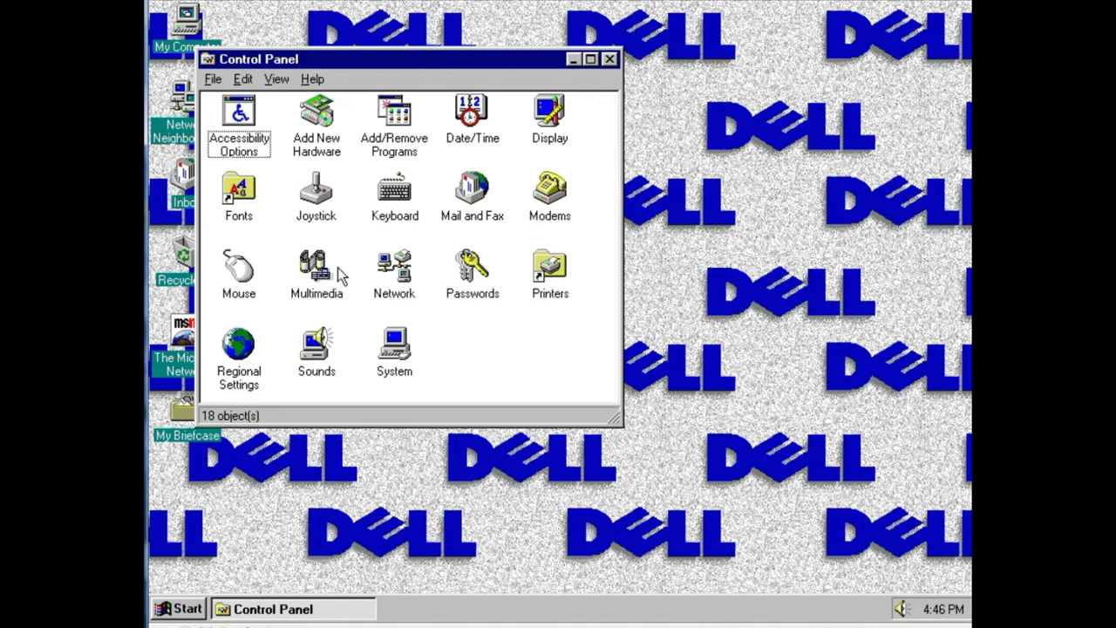
{"action": "double_click", "coordinate": [316, 348]}
- Assign the Tada sound to the Exit Windows event
{"action": "left_click", "coordinate": [318, 226]}
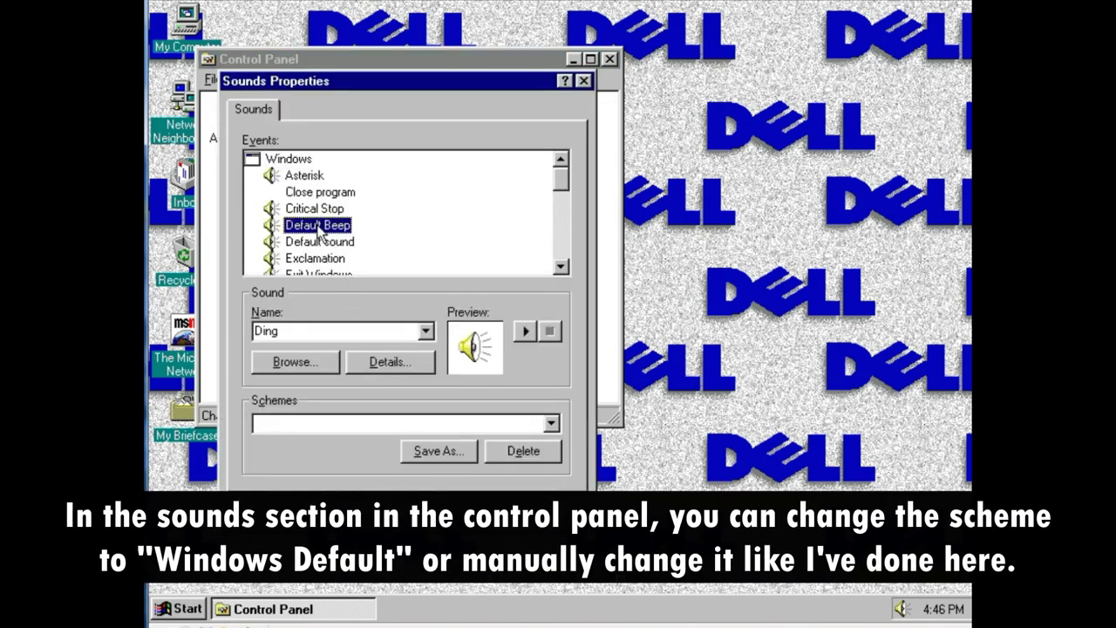
{"action": "left_click", "coordinate": [318, 274]}
{"action": "left_click", "coordinate": [411, 330]}
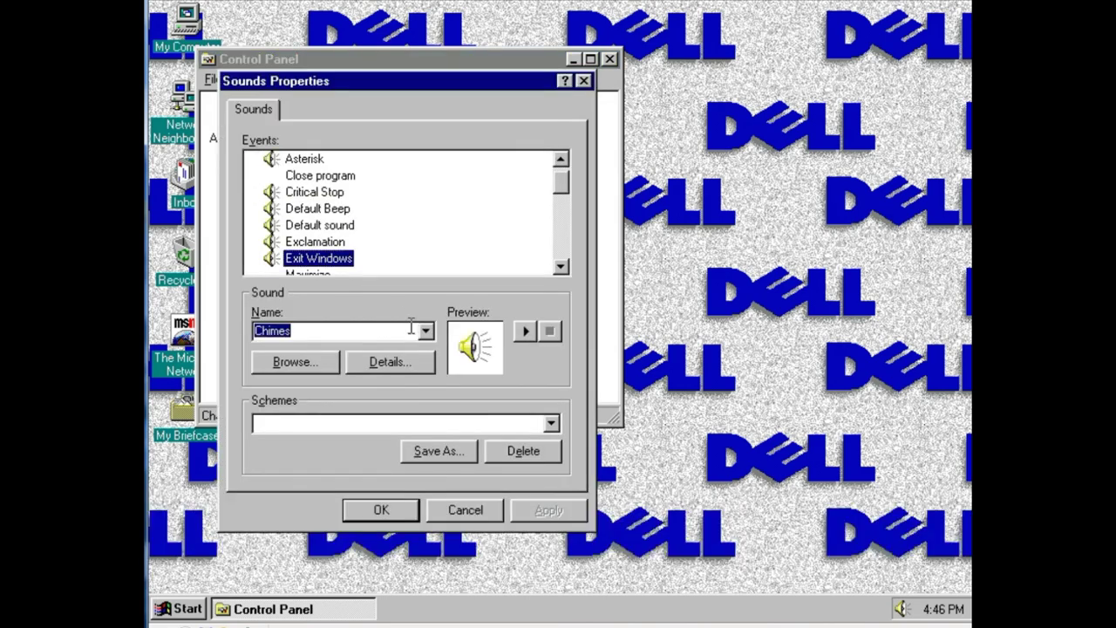
{"action": "left_click", "coordinate": [428, 332]}
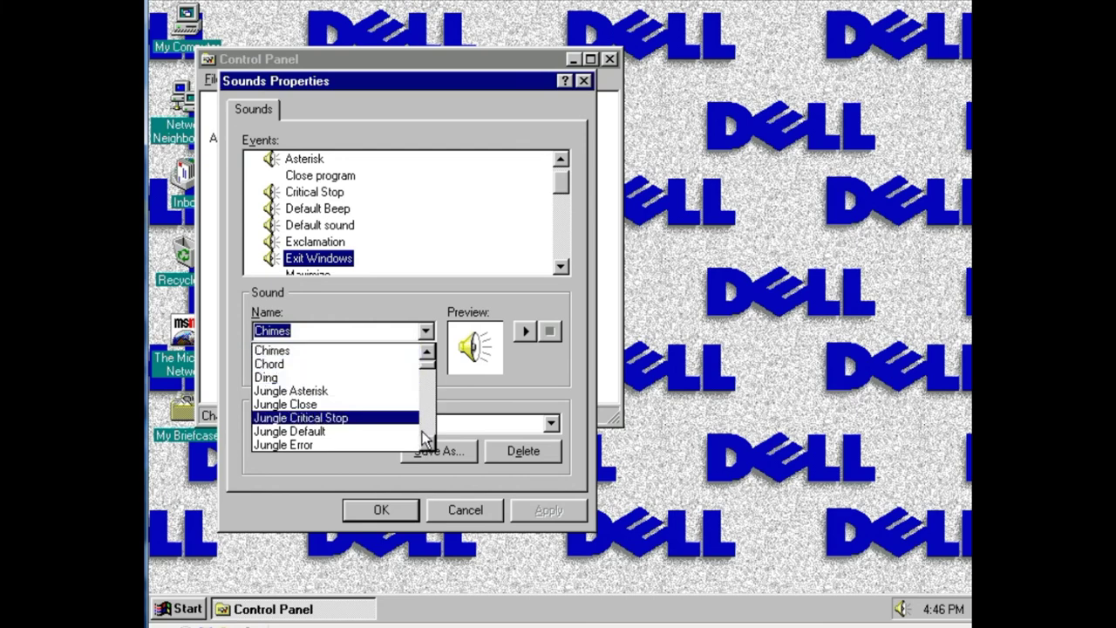
{"action": "scroll", "coordinate": [424, 440], "scroll_direction": "up", "scroll_amount": 1}
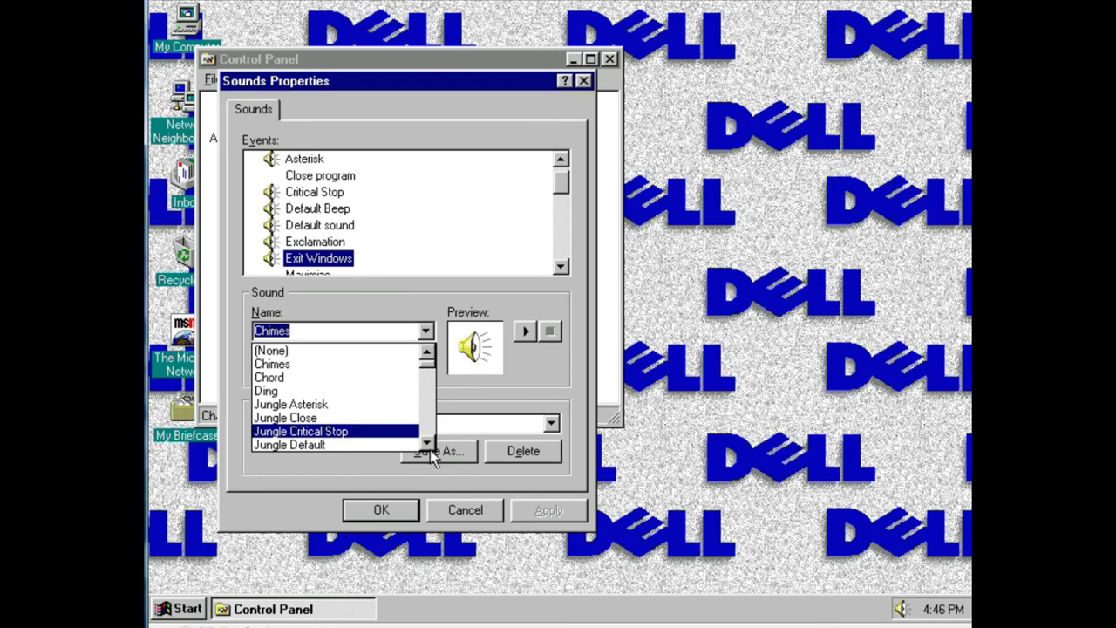
{"action": "scroll", "coordinate": [431, 451], "scroll_direction": "down", "scroll_amount": 8}
{"action": "scroll", "coordinate": [430, 451], "scroll_direction": "down", "scroll_amount": 11}
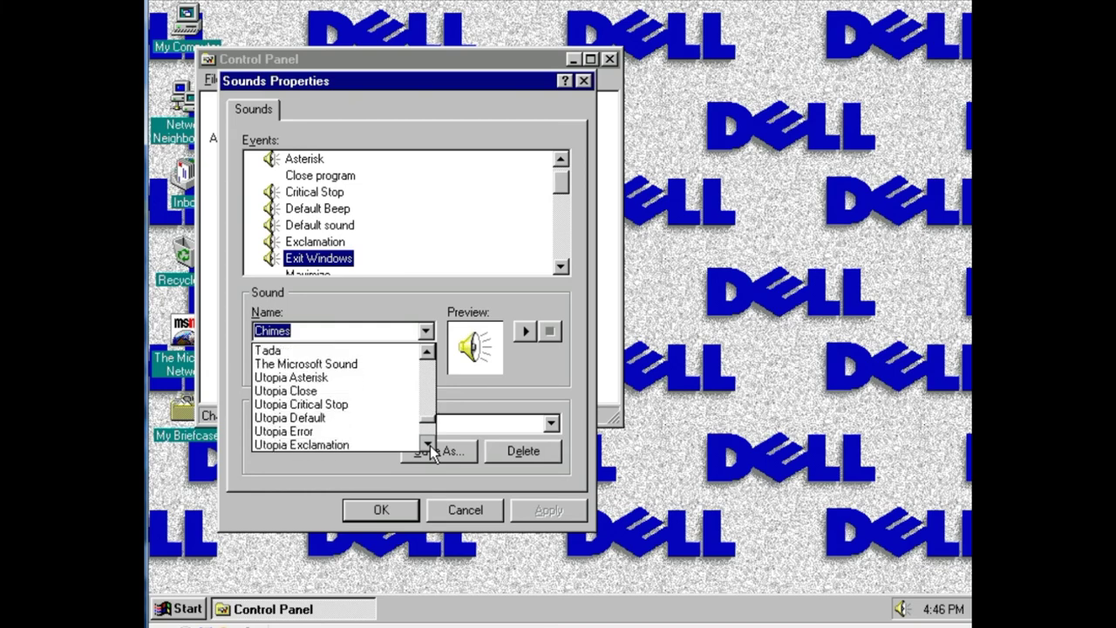
{"action": "scroll", "coordinate": [430, 445], "scroll_direction": "down", "scroll_amount": 4}
{"action": "scroll", "coordinate": [429, 356], "scroll_direction": "up", "scroll_amount": 5}
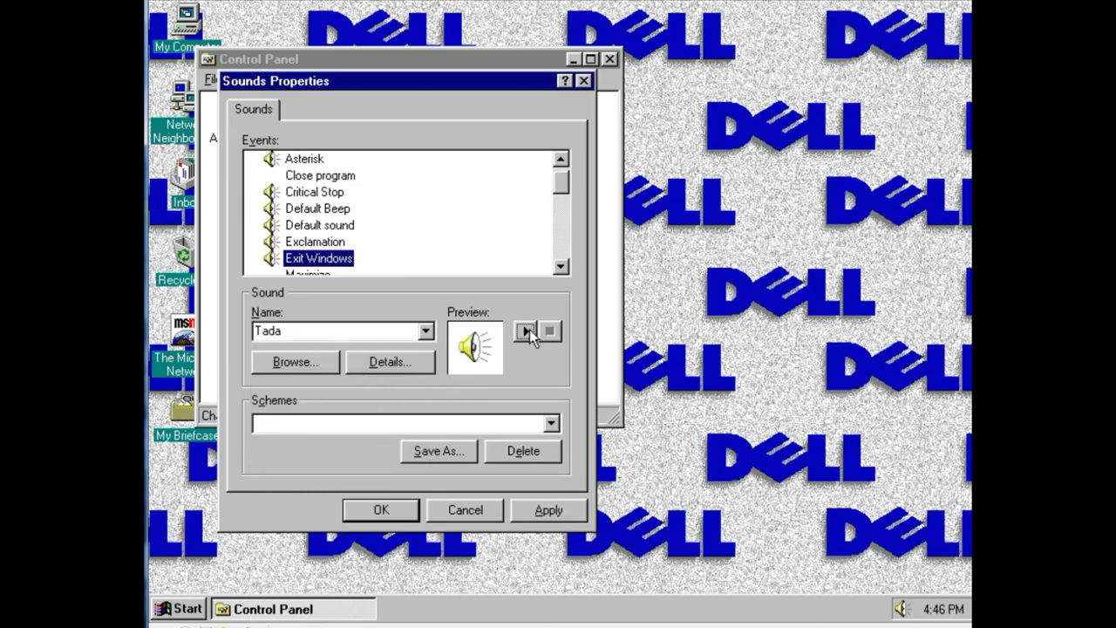
{"action": "left_click", "coordinate": [561, 267]}
{"action": "left_click", "coordinate": [562, 269]}
- Assign The Microsoft Sound to the Start Windows event
{"action": "left_click", "coordinate": [321, 225]}
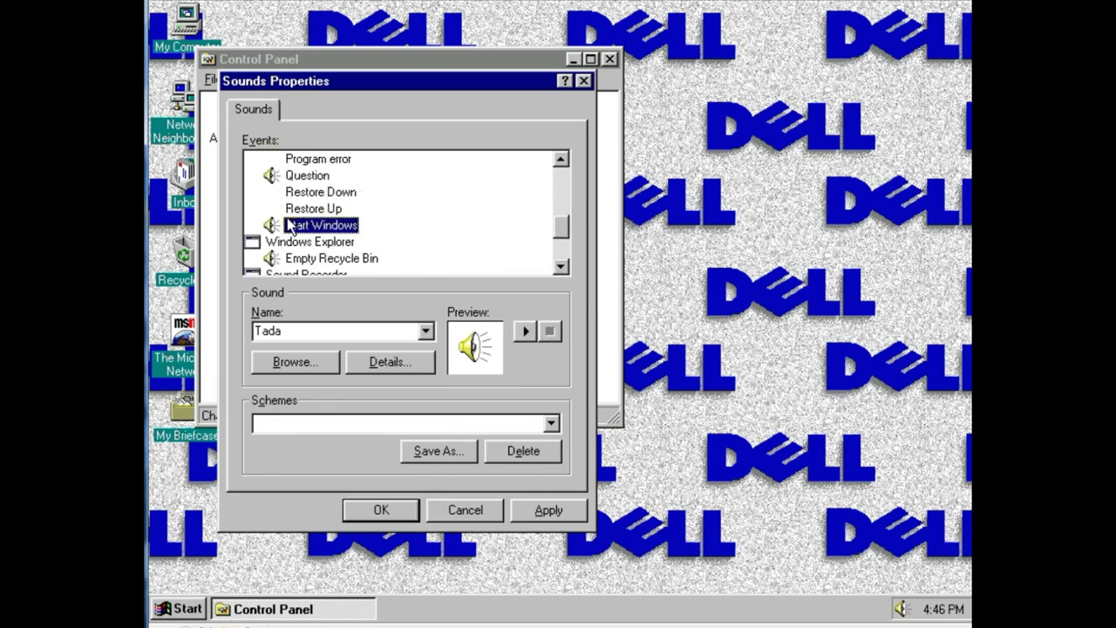
{"action": "left_click", "coordinate": [427, 331]}
{"action": "left_click", "coordinate": [314, 443]}
{"action": "left_click", "coordinate": [523, 331]}
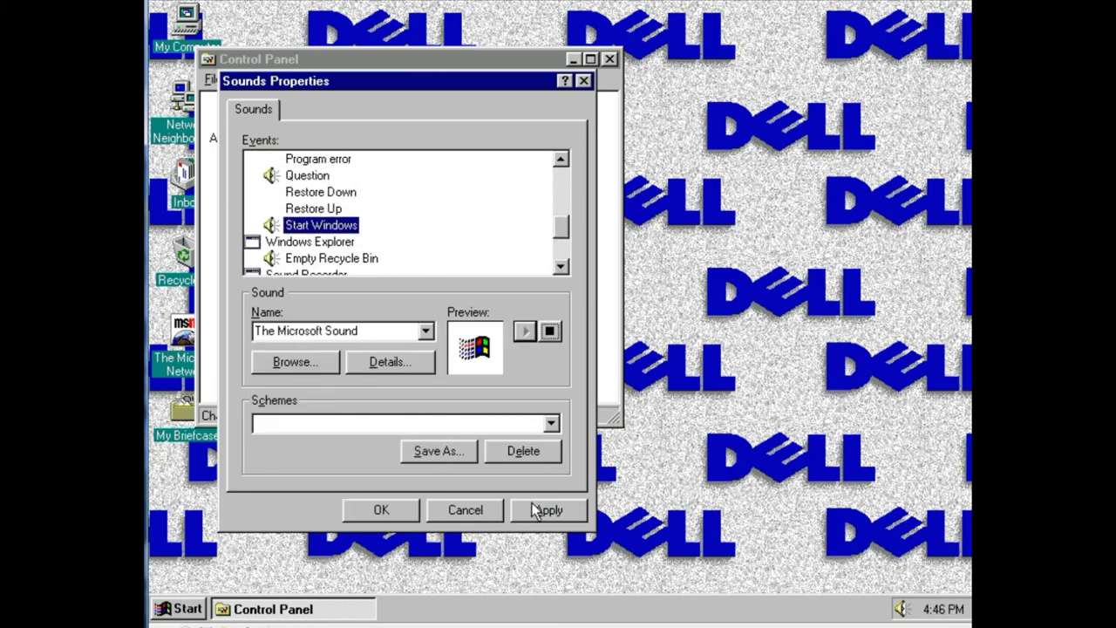
- Save the sound changes, close Control Panel, and bring up Shut Down Windows with Alt+F4
{"action": "left_click", "coordinate": [381, 510]}
{"action": "left_click", "coordinate": [607, 58]}
{"action": "key", "text": "alt+F4"}
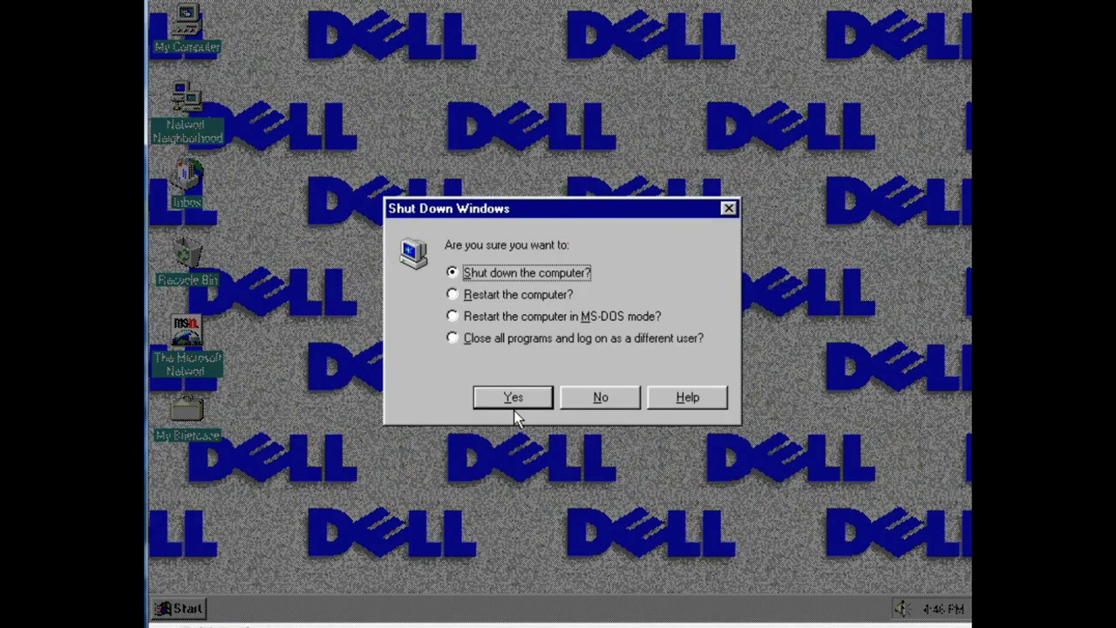
- Confirm the shutdown, start the virtual machine again from the console, and dismiss the network password prompt
{"action": "left_click", "coordinate": [515, 399]}
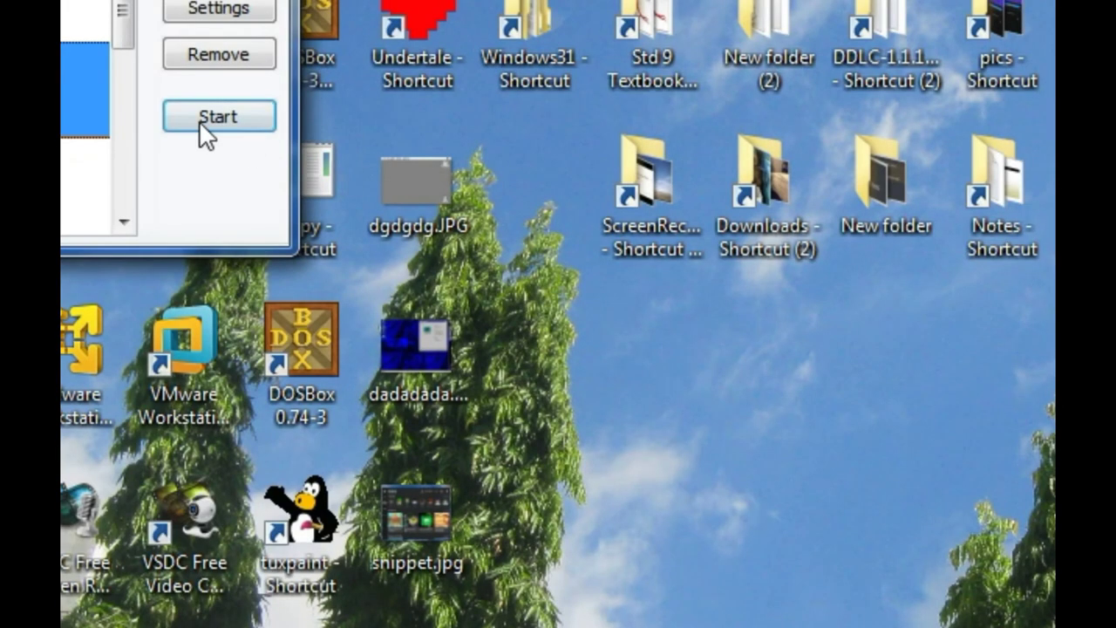
{"action": "left_click", "coordinate": [203, 121]}
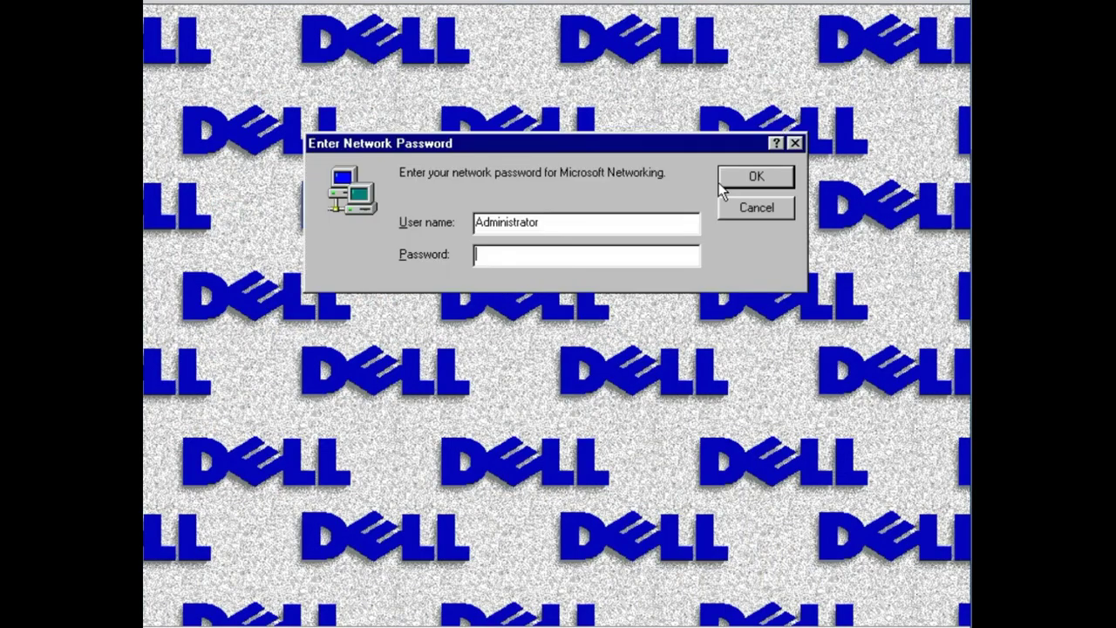
{"action": "left_click", "coordinate": [732, 178]}
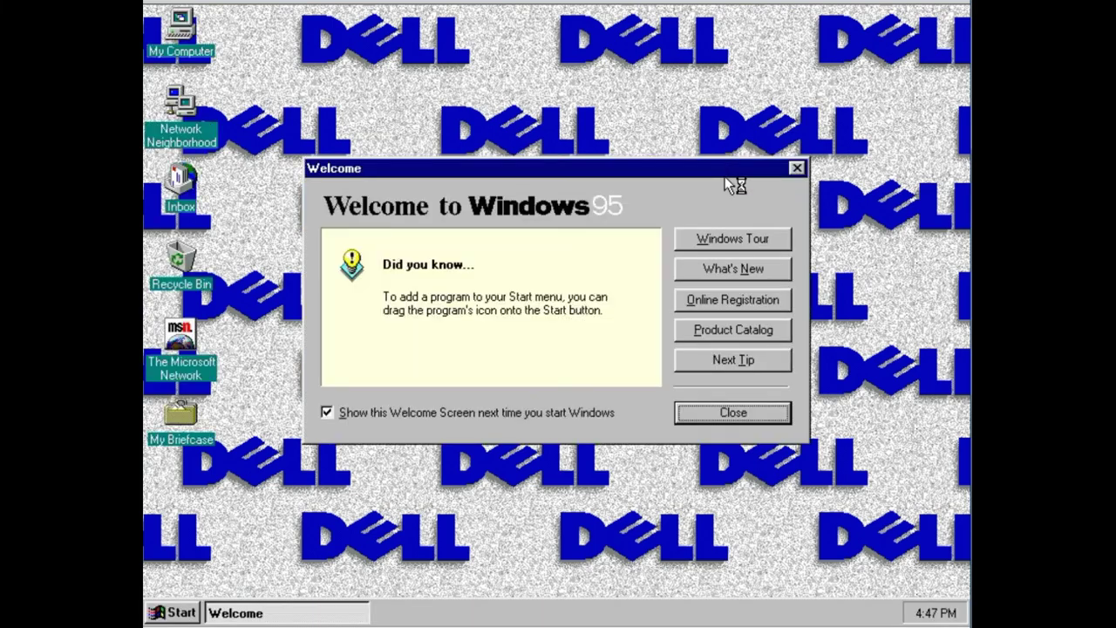
- Close the Welcome screen and check the Windows 95 version by running winver
{"action": "left_click", "coordinate": [708, 415]}
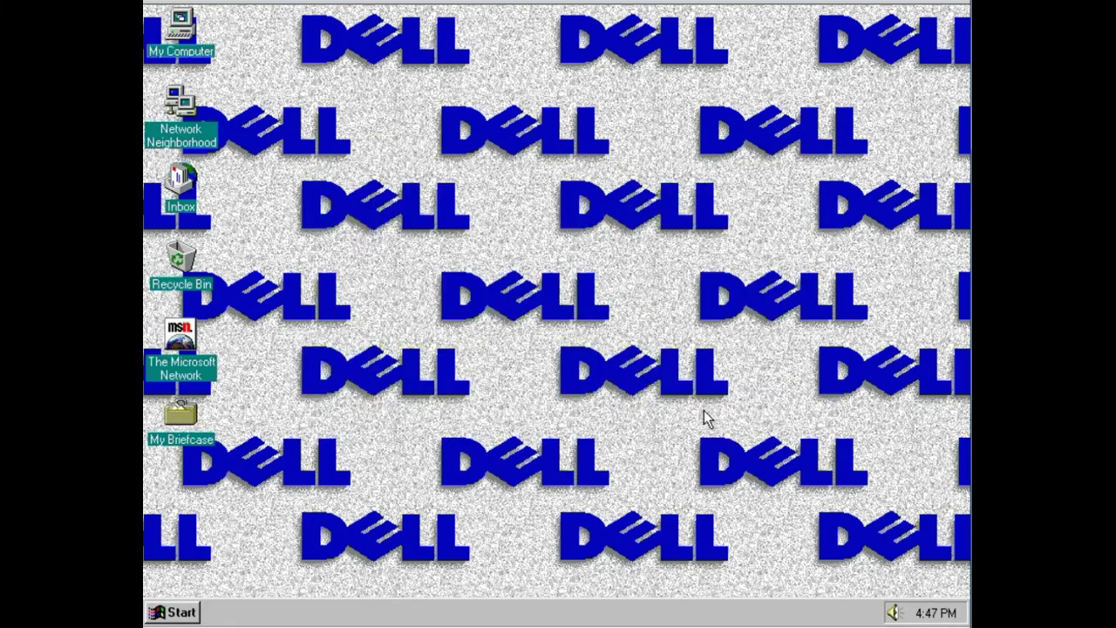
{"action": "left_click_drag", "start_coordinate": [680, 353], "coordinate": [833, 244]}
{"action": "key", "text": "super+r"}
{"action": "type", "text": "winver"}
{"action": "key", "text": "Return"}
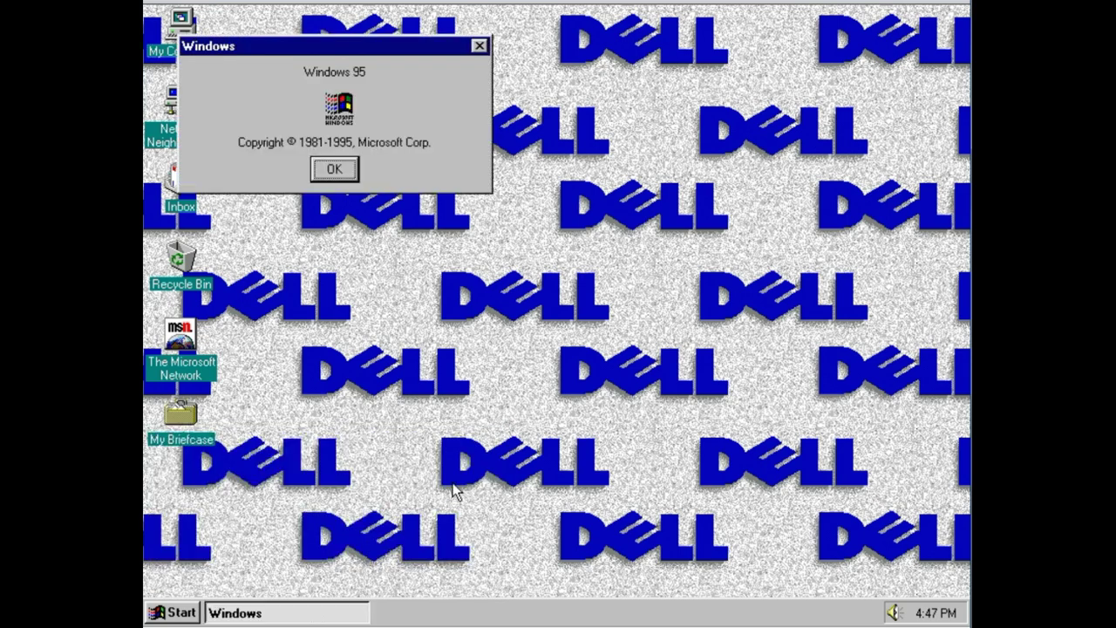
{"action": "left_click", "coordinate": [353, 170]}
- Shut down Windows 95 and close the Virtual PC console
{"action": "left_click", "coordinate": [172, 613]}
{"action": "left_click", "coordinate": [226, 581]}
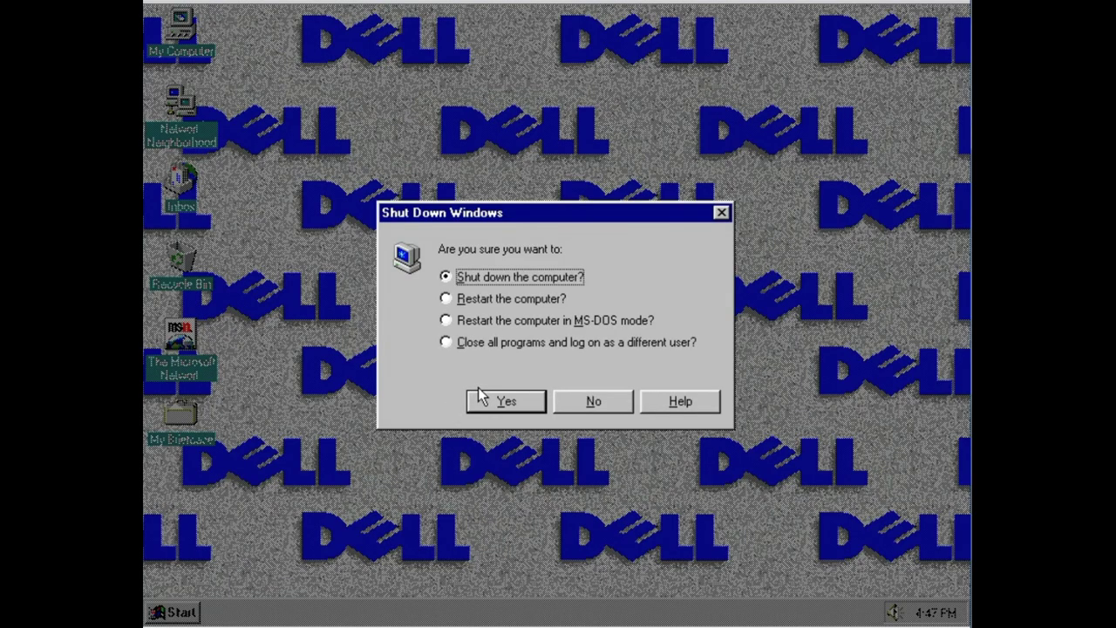
{"action": "left_click", "coordinate": [484, 401]}
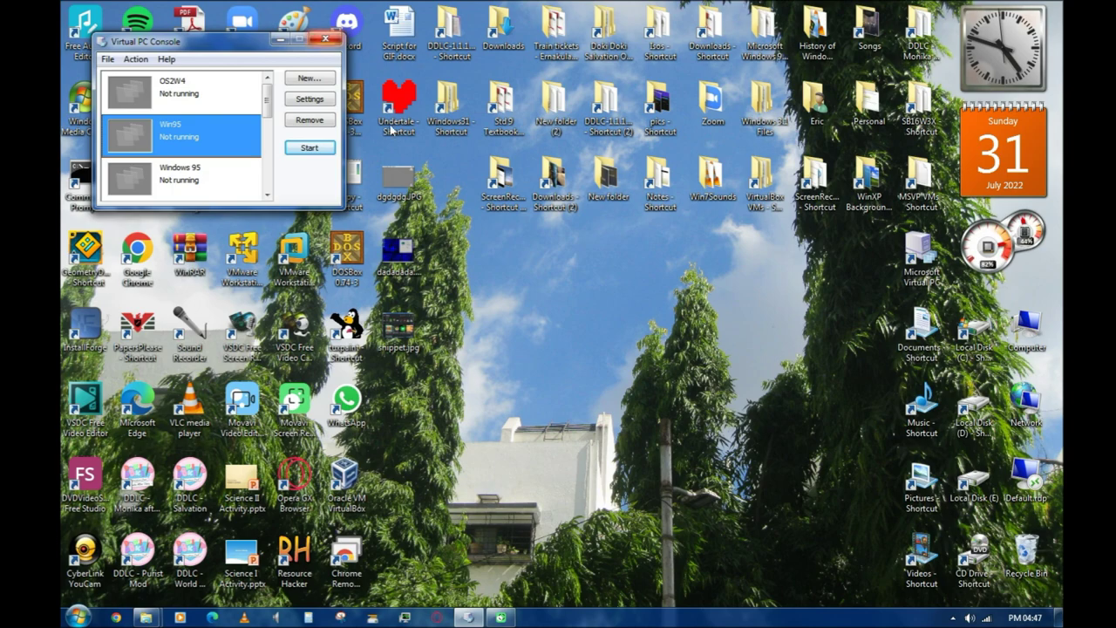
{"action": "key", "text": "alt+F4"}
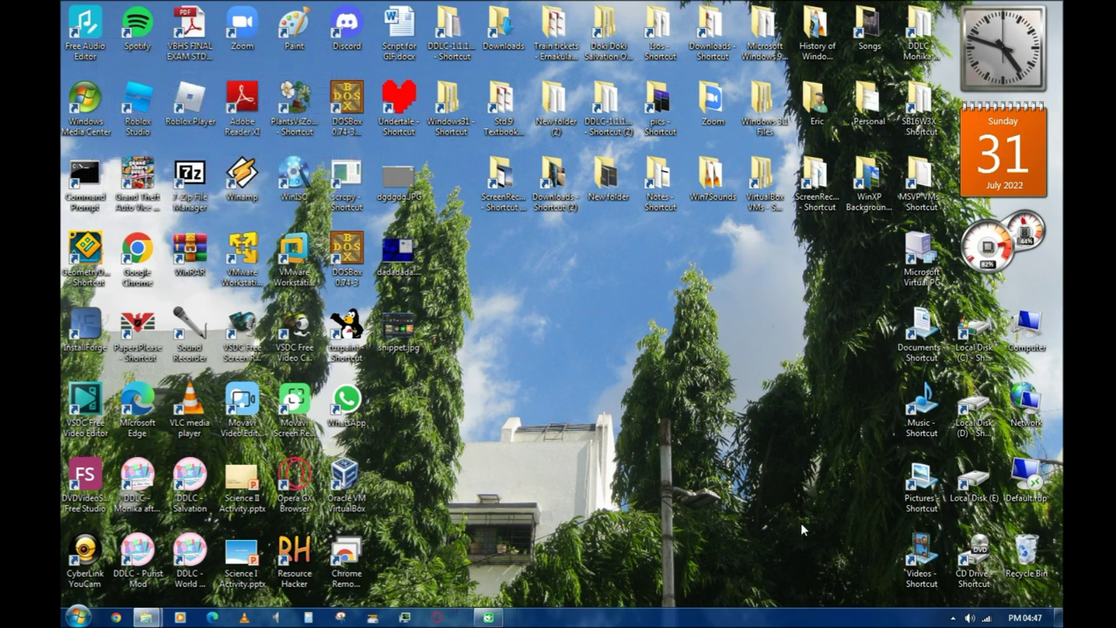